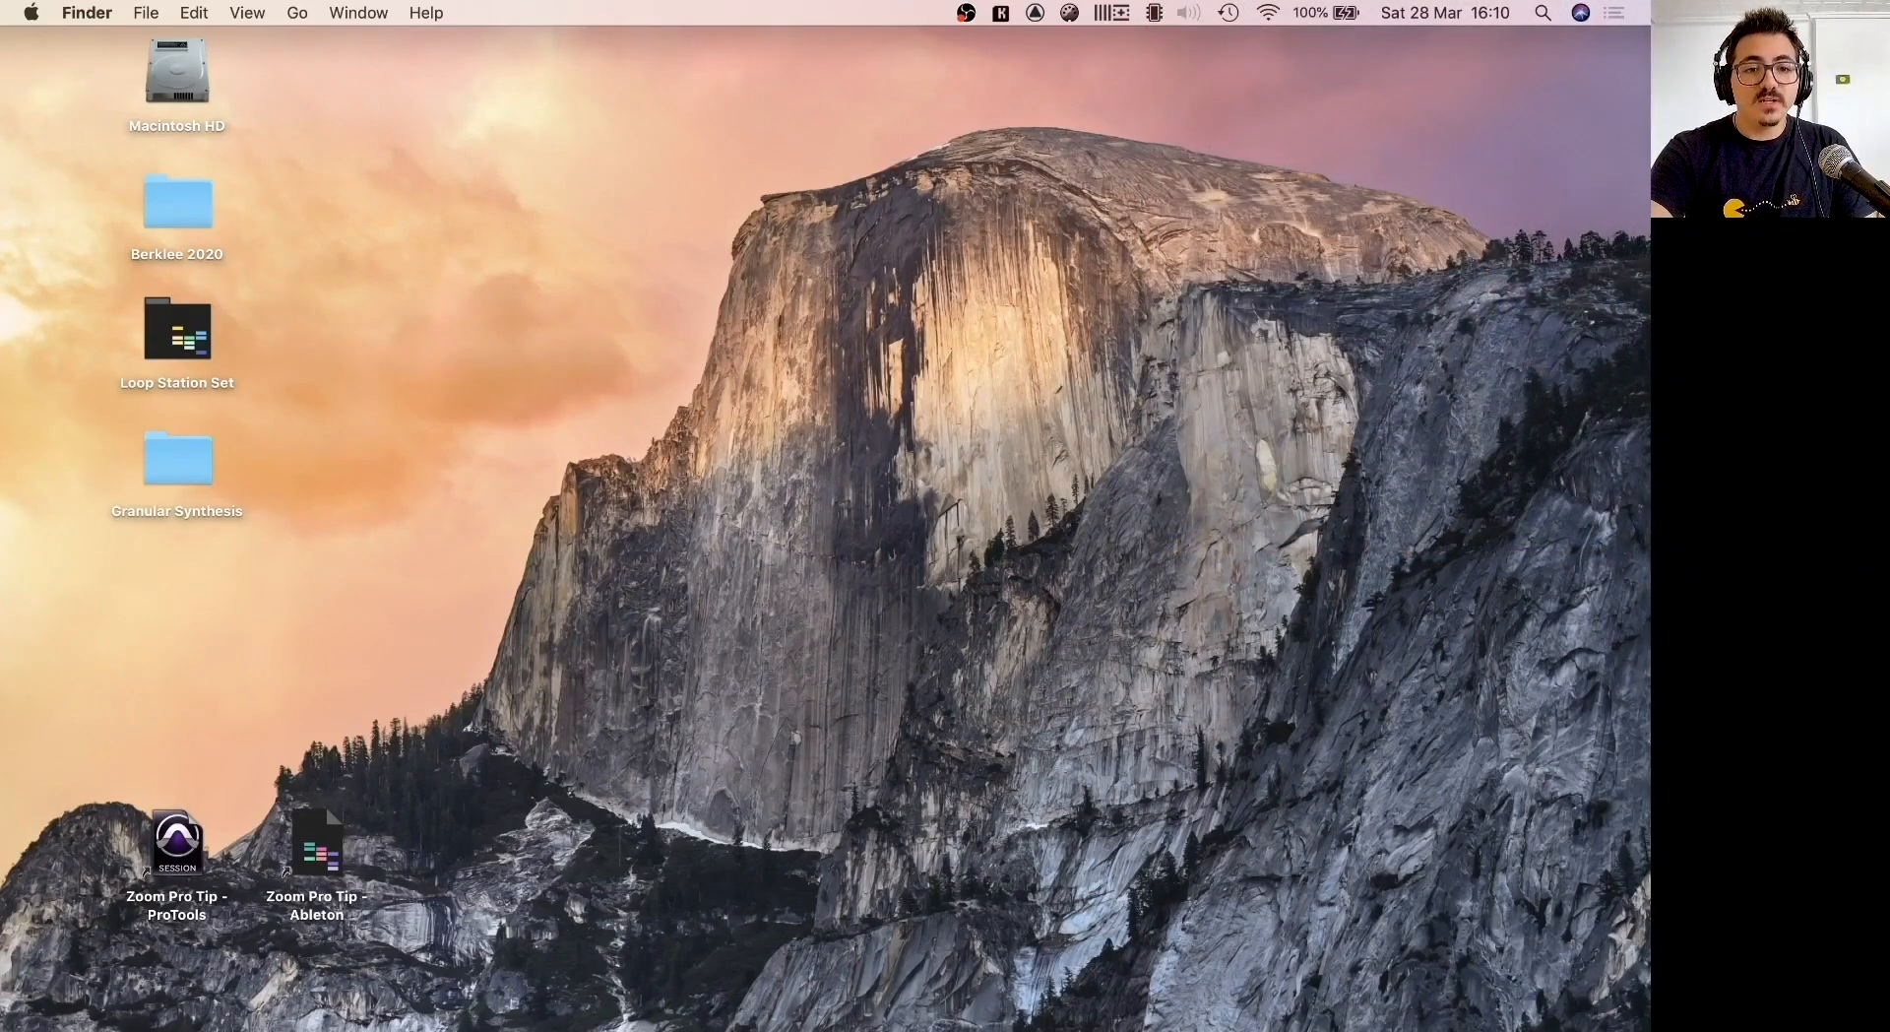
Switch to Safari, search the web for "ishowu" and open the article on installing iShowU Audio Capture (Mojave and earlier).
mouse_move(400, 1026)
click(334, 1014)
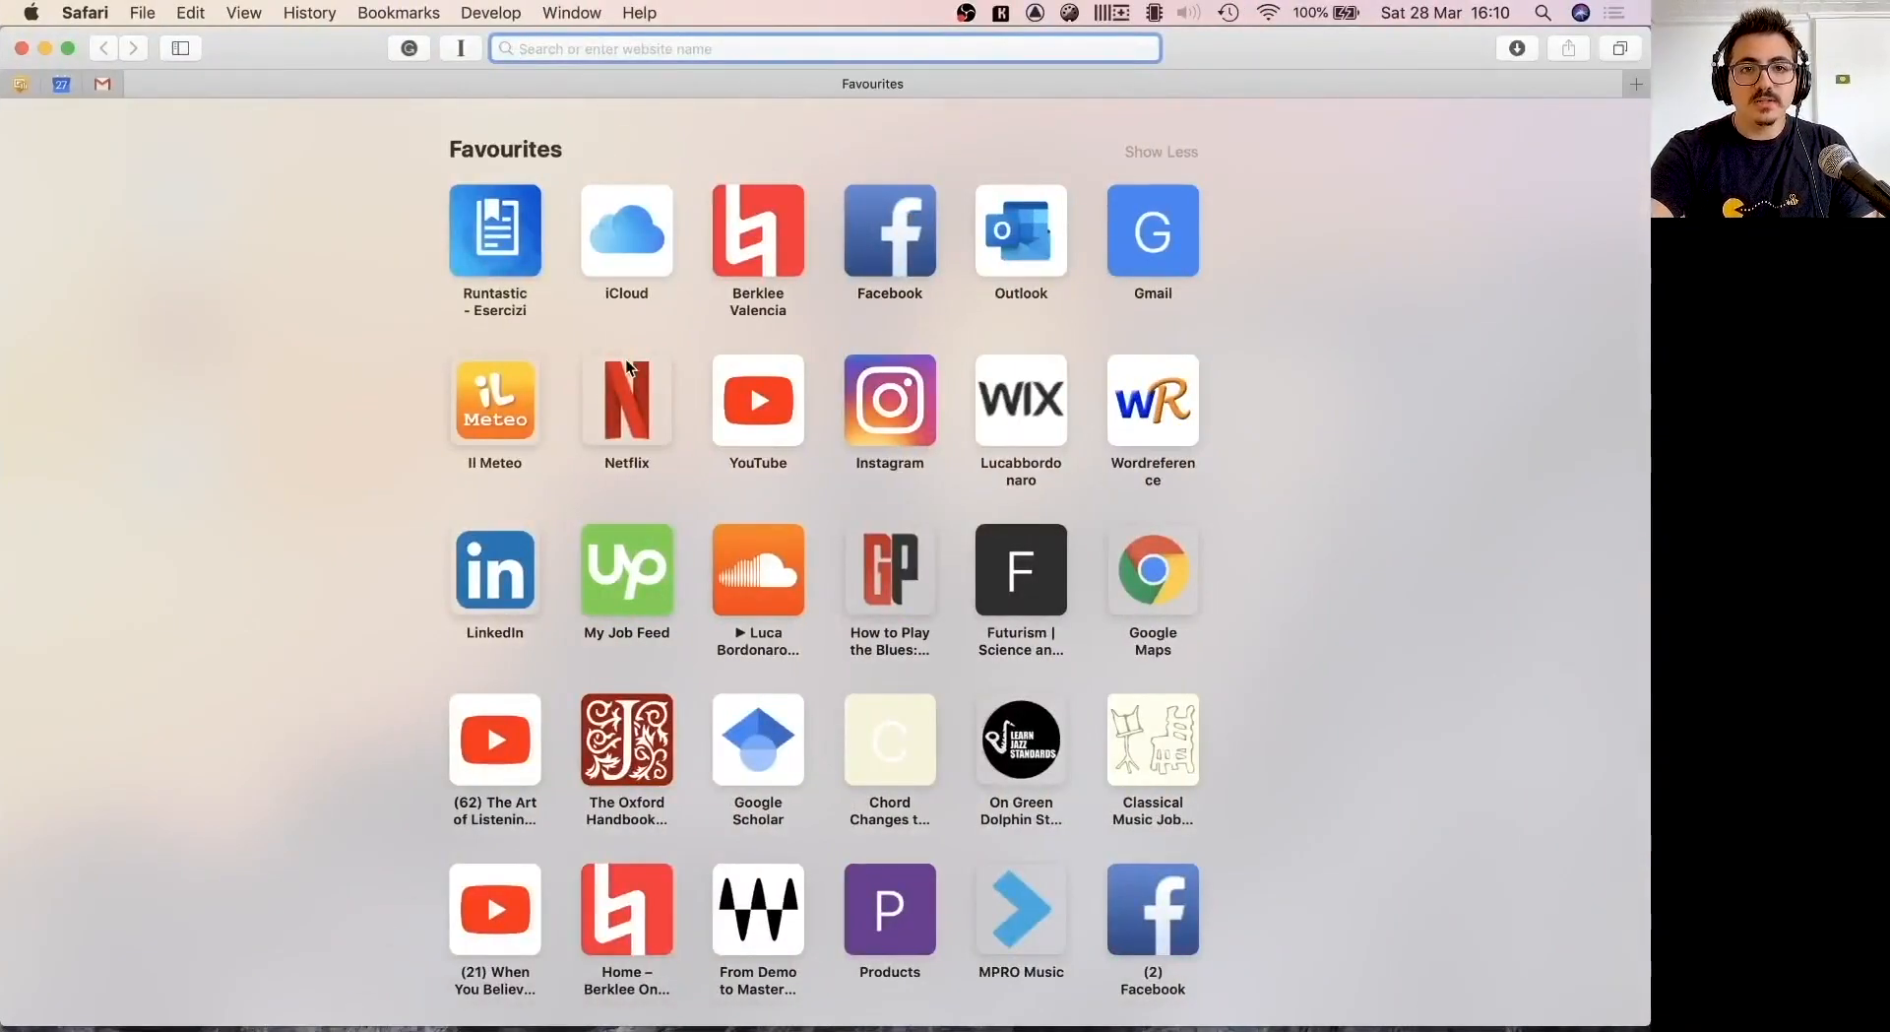
text(ishowu)
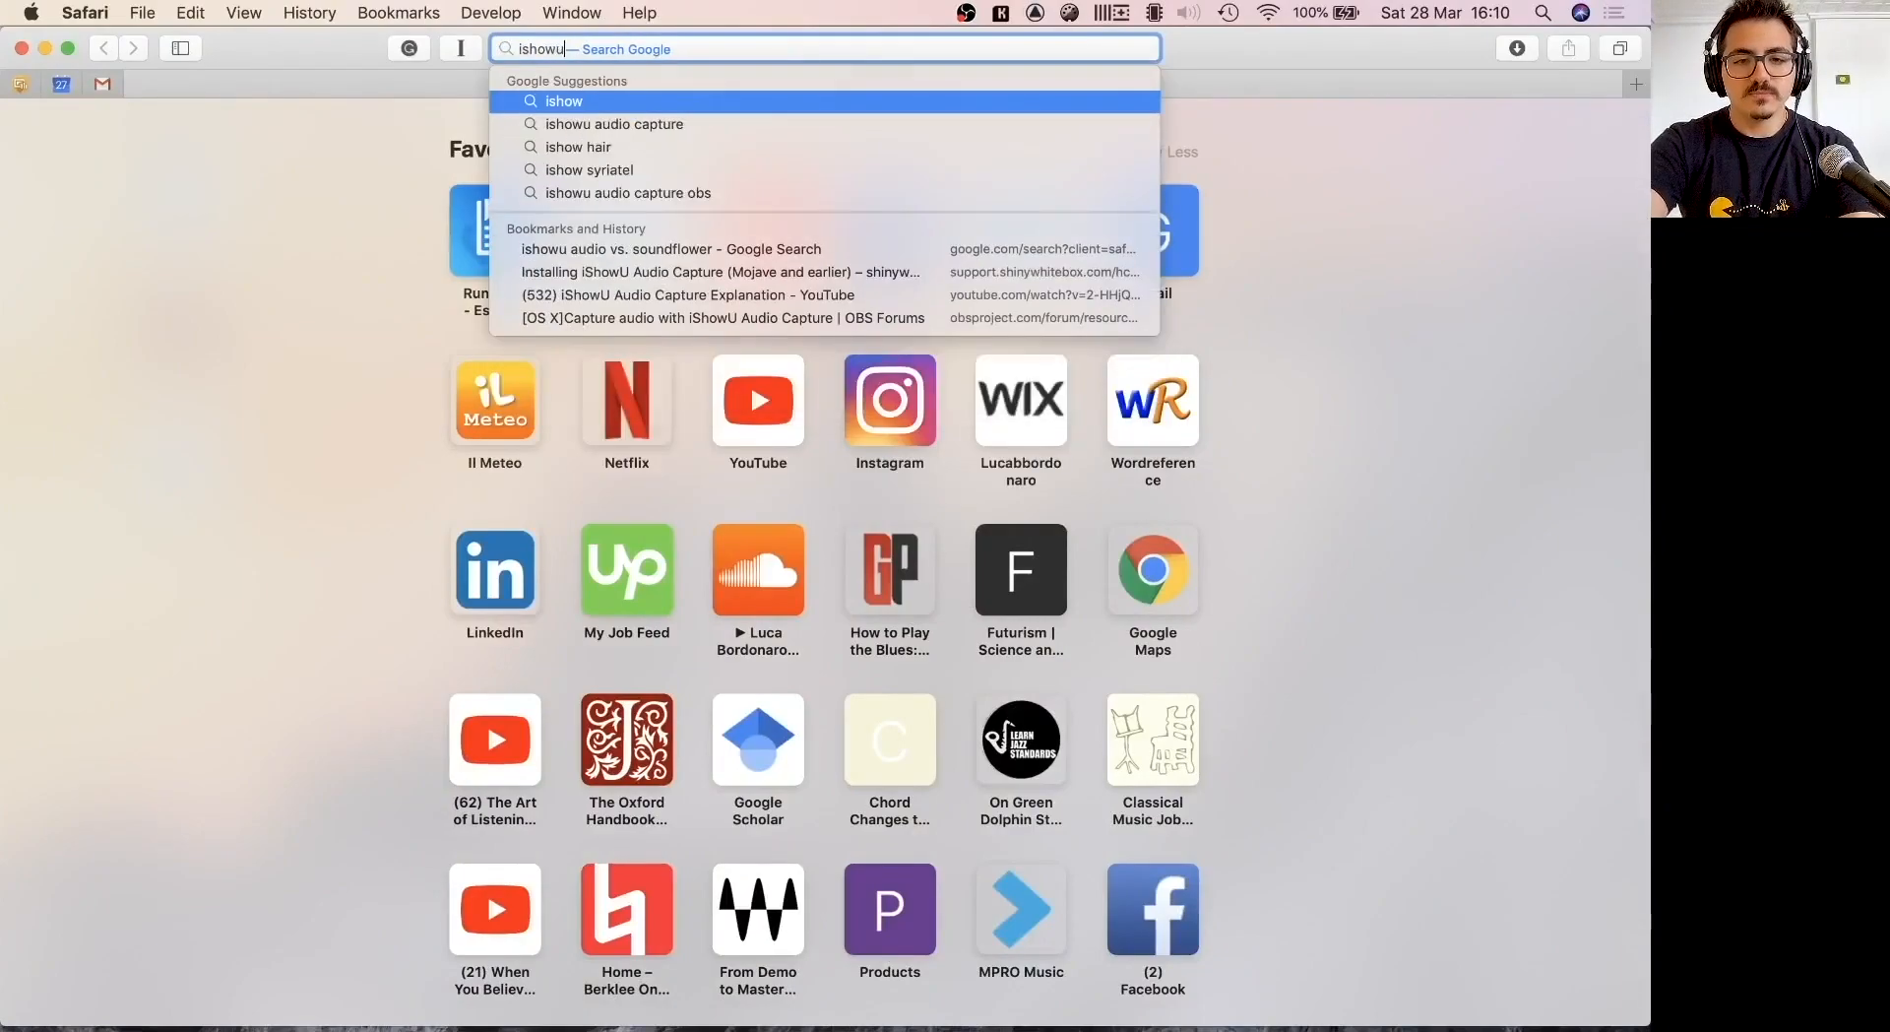
key(Return)
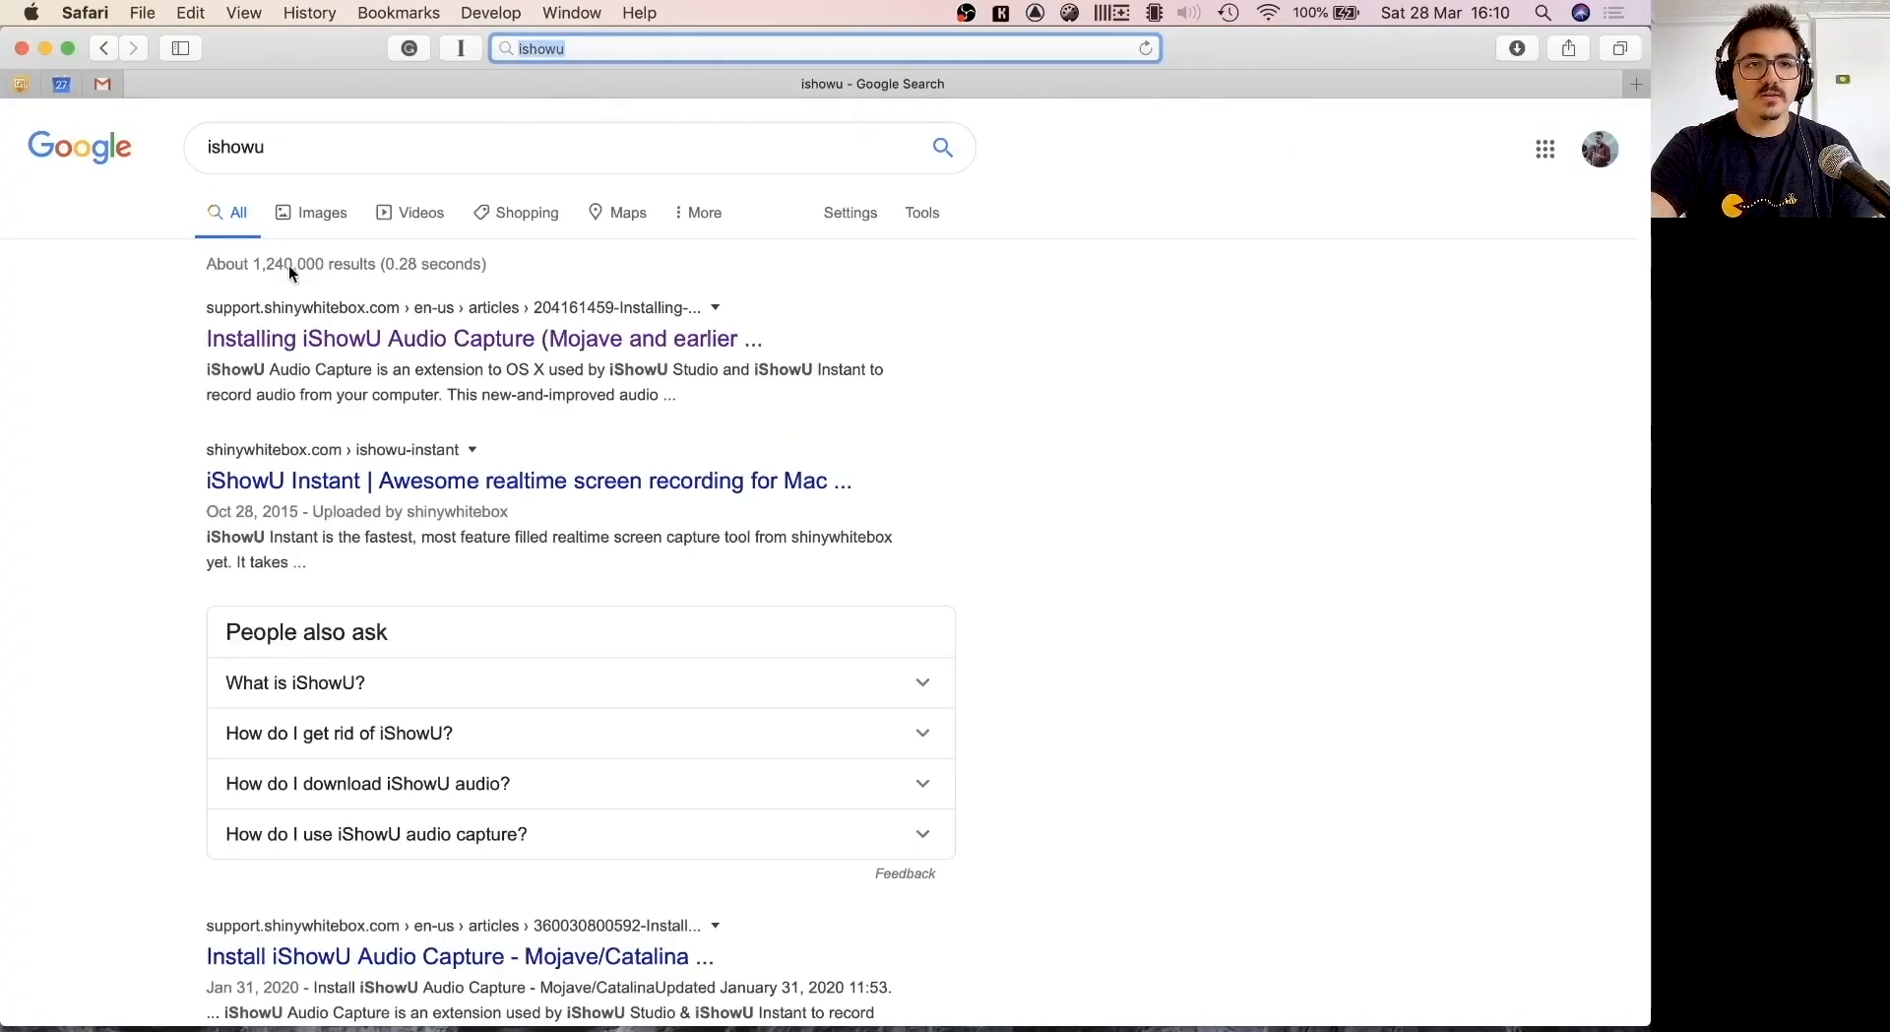
click(304, 340)
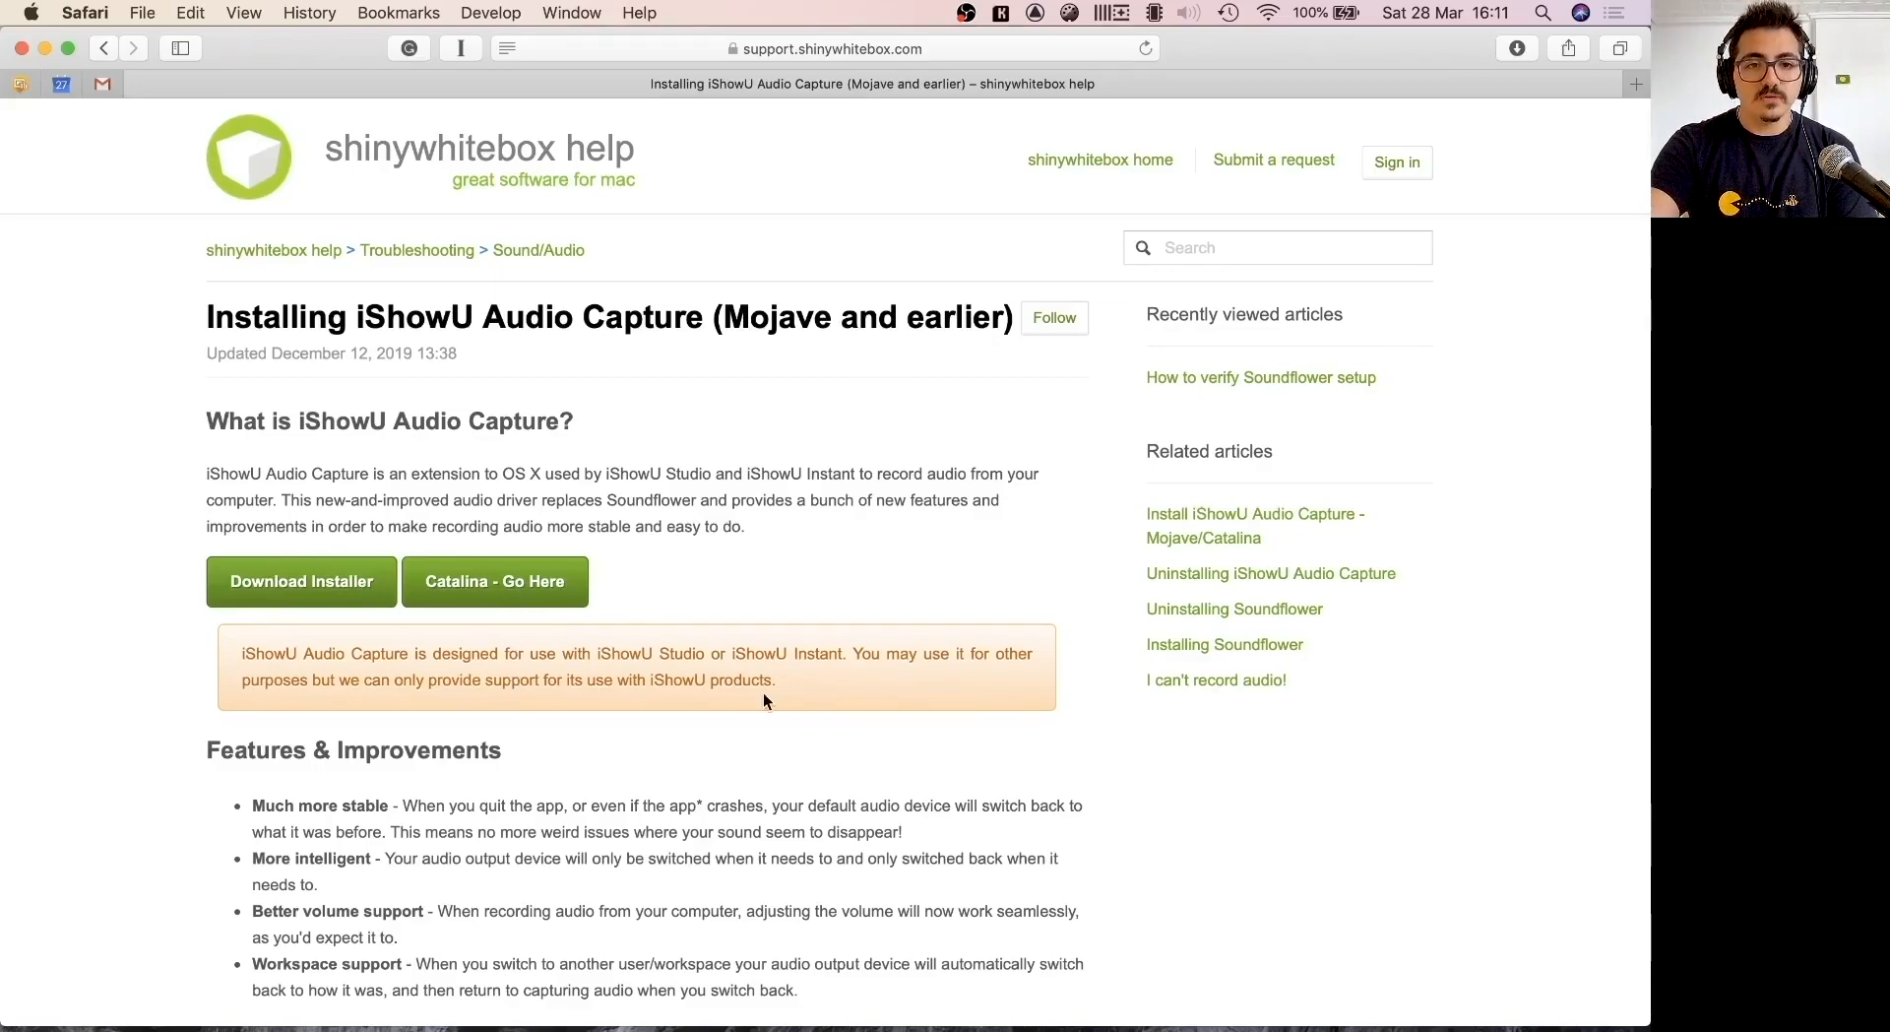
Read through the High Sierra installation instructions for iShowU Audio Capture, from downloading the installer to checking the sound output device.
scroll(765, 695, down, 9)
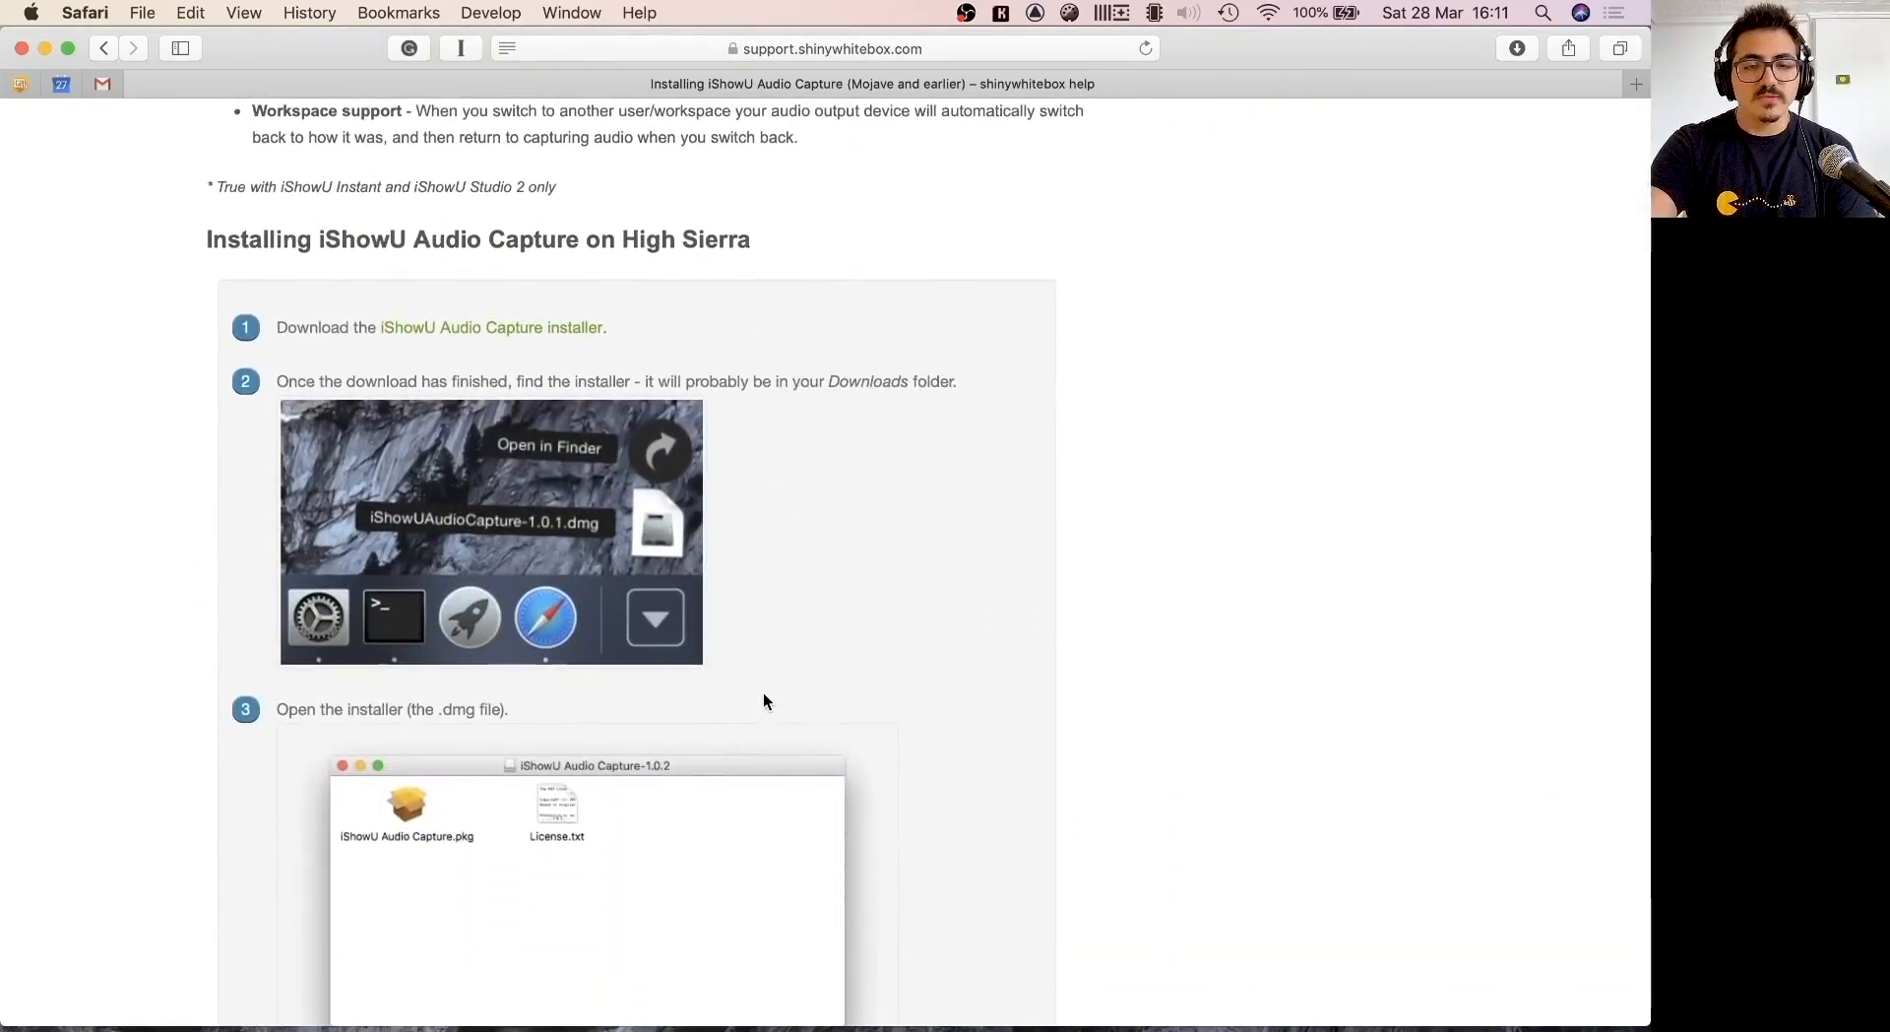
scroll(765, 699, down, 2)
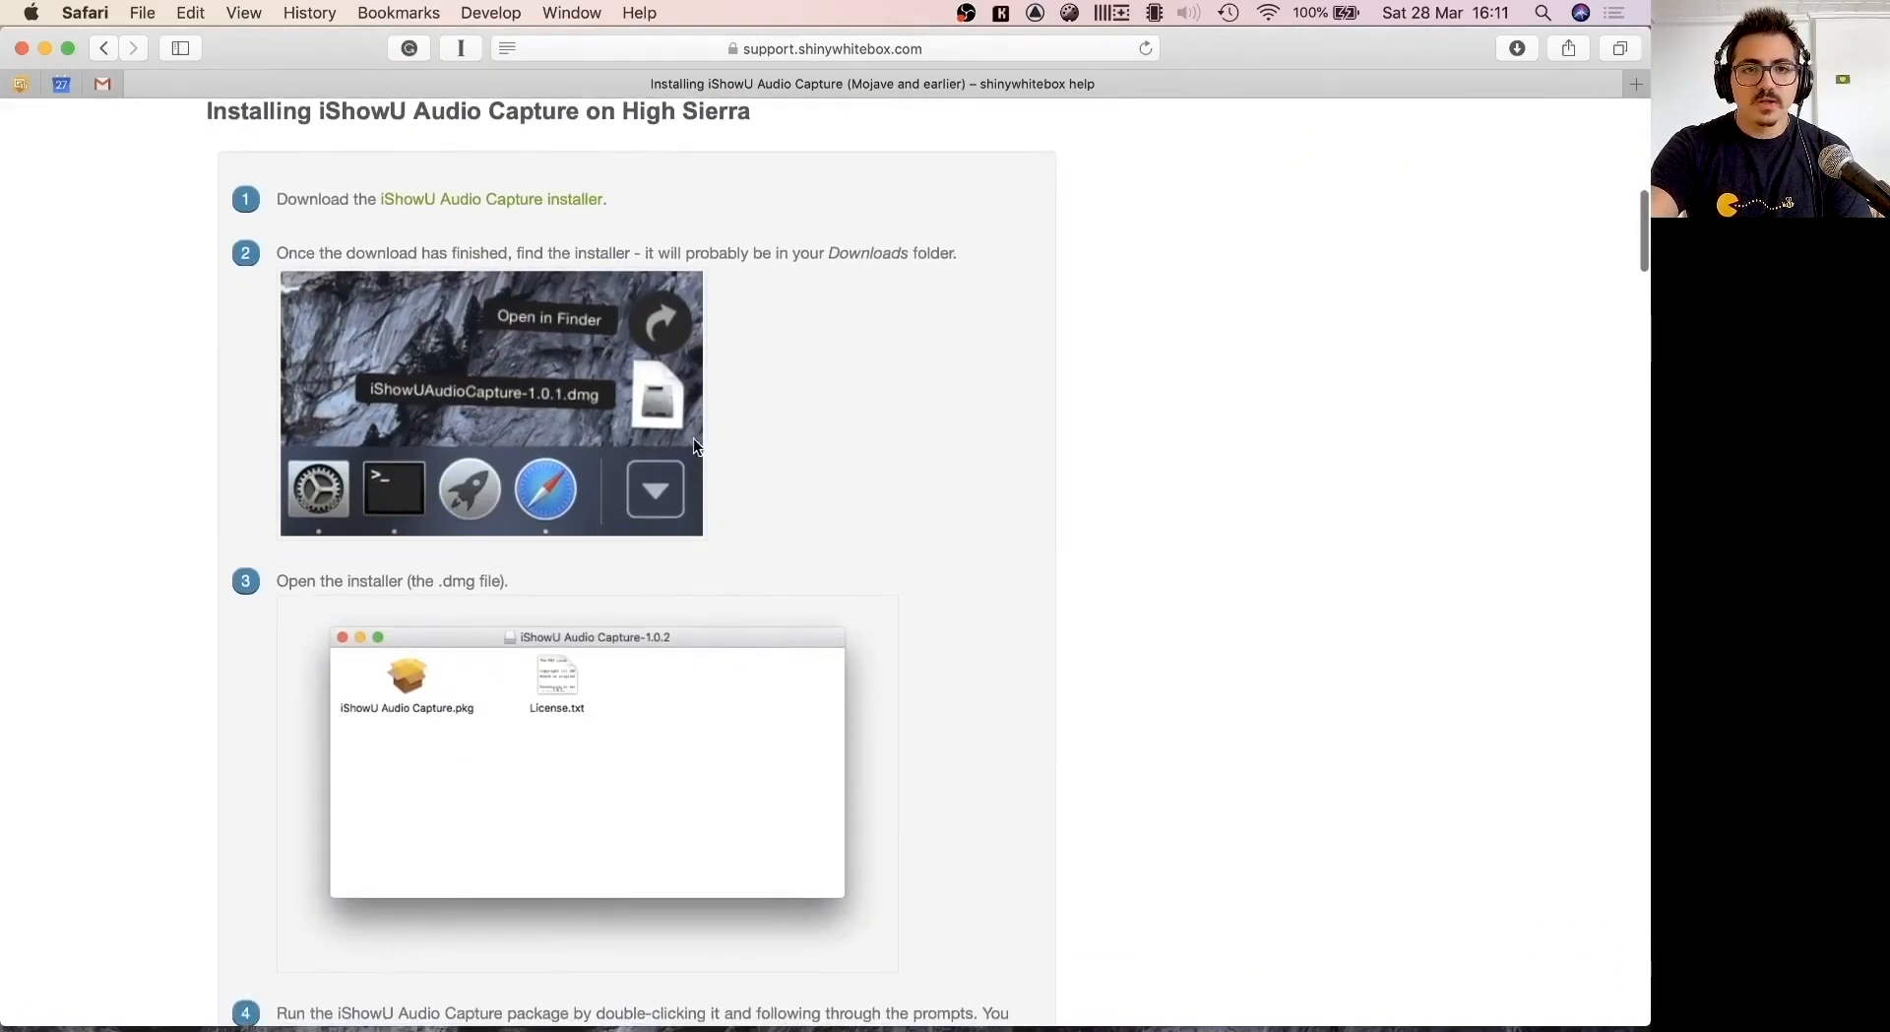
scroll(675, 586, down, 4)
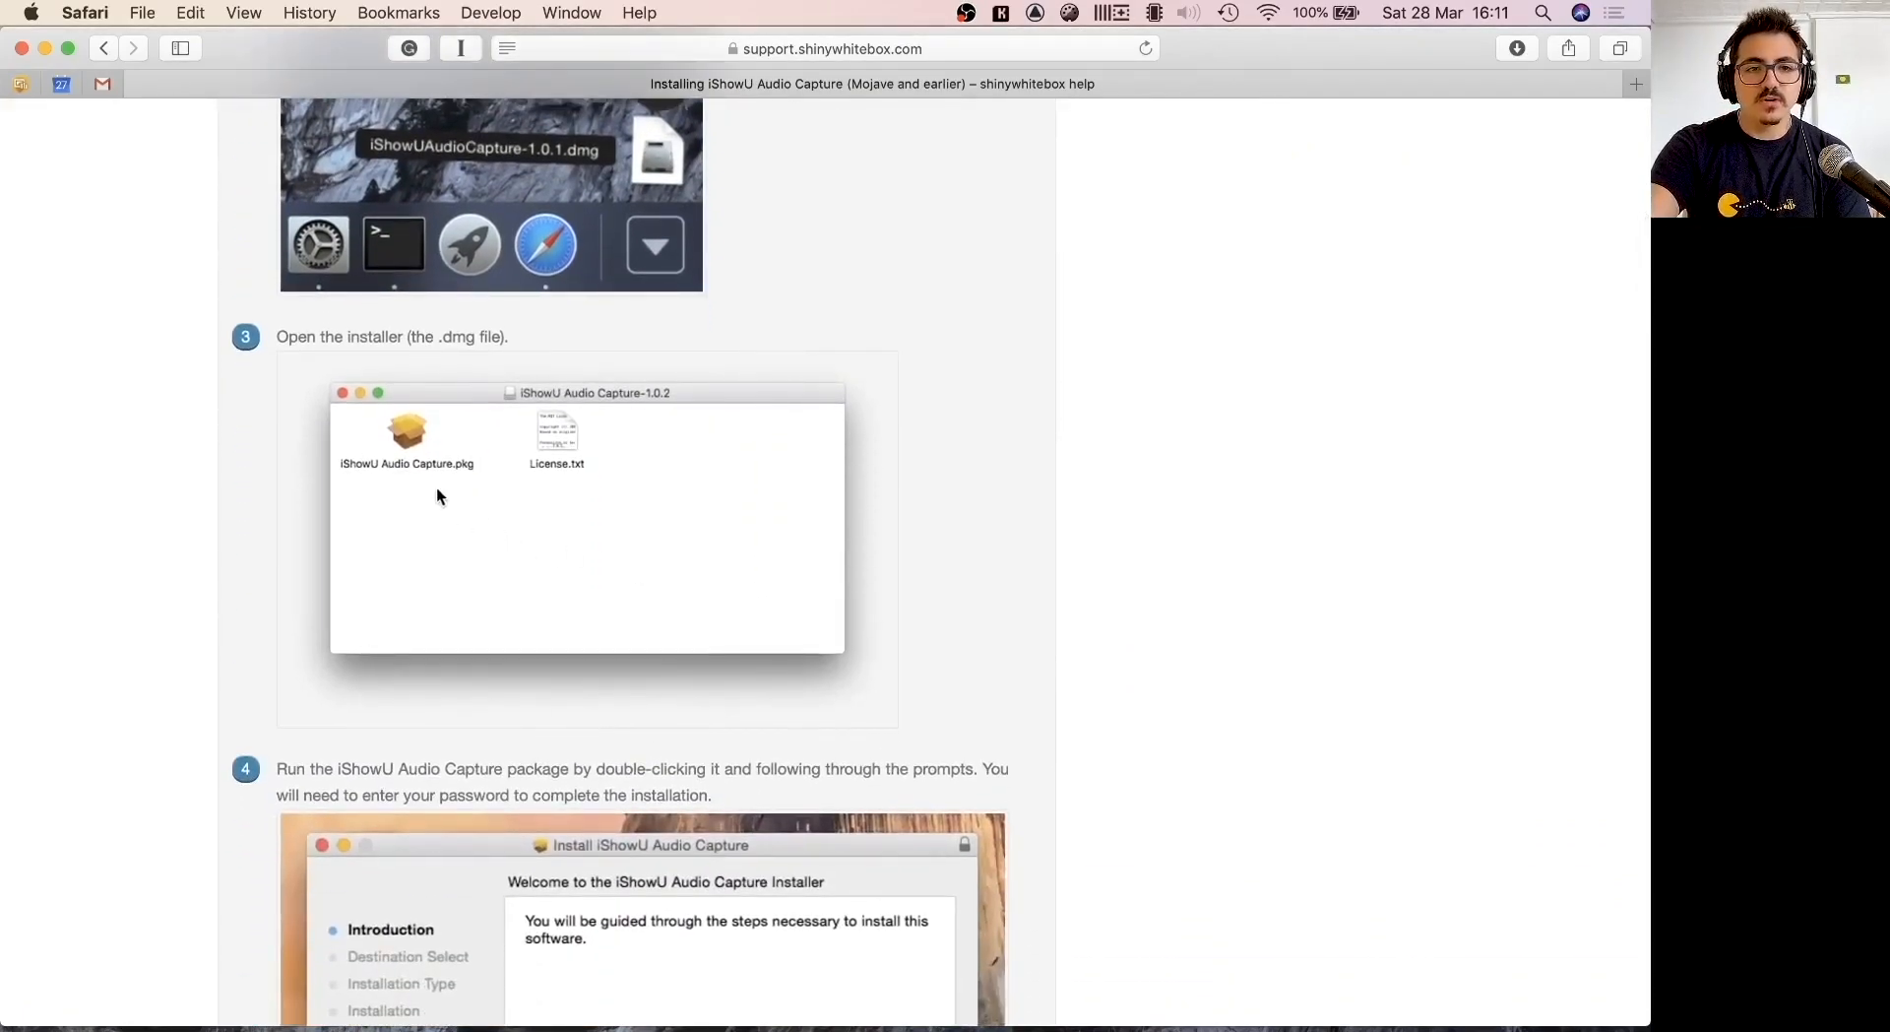
scroll(531, 557, down, 5)
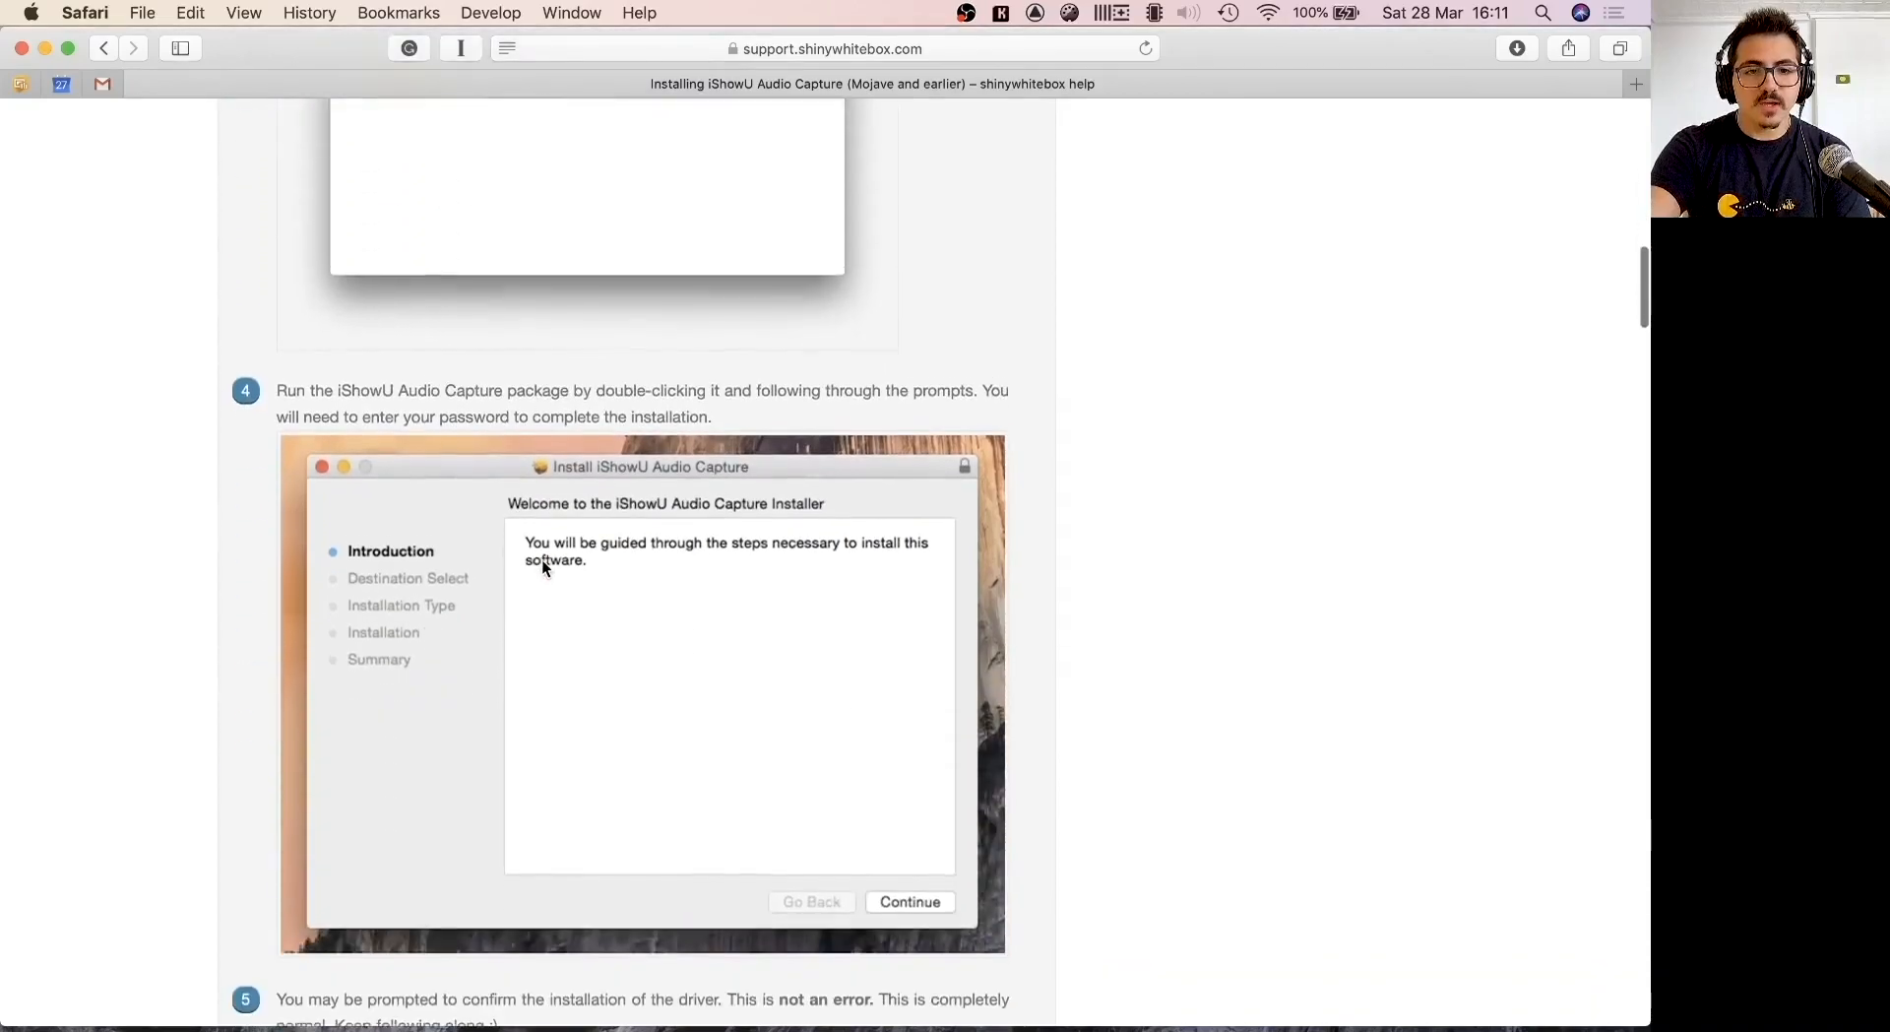
scroll(879, 759, down, 7)
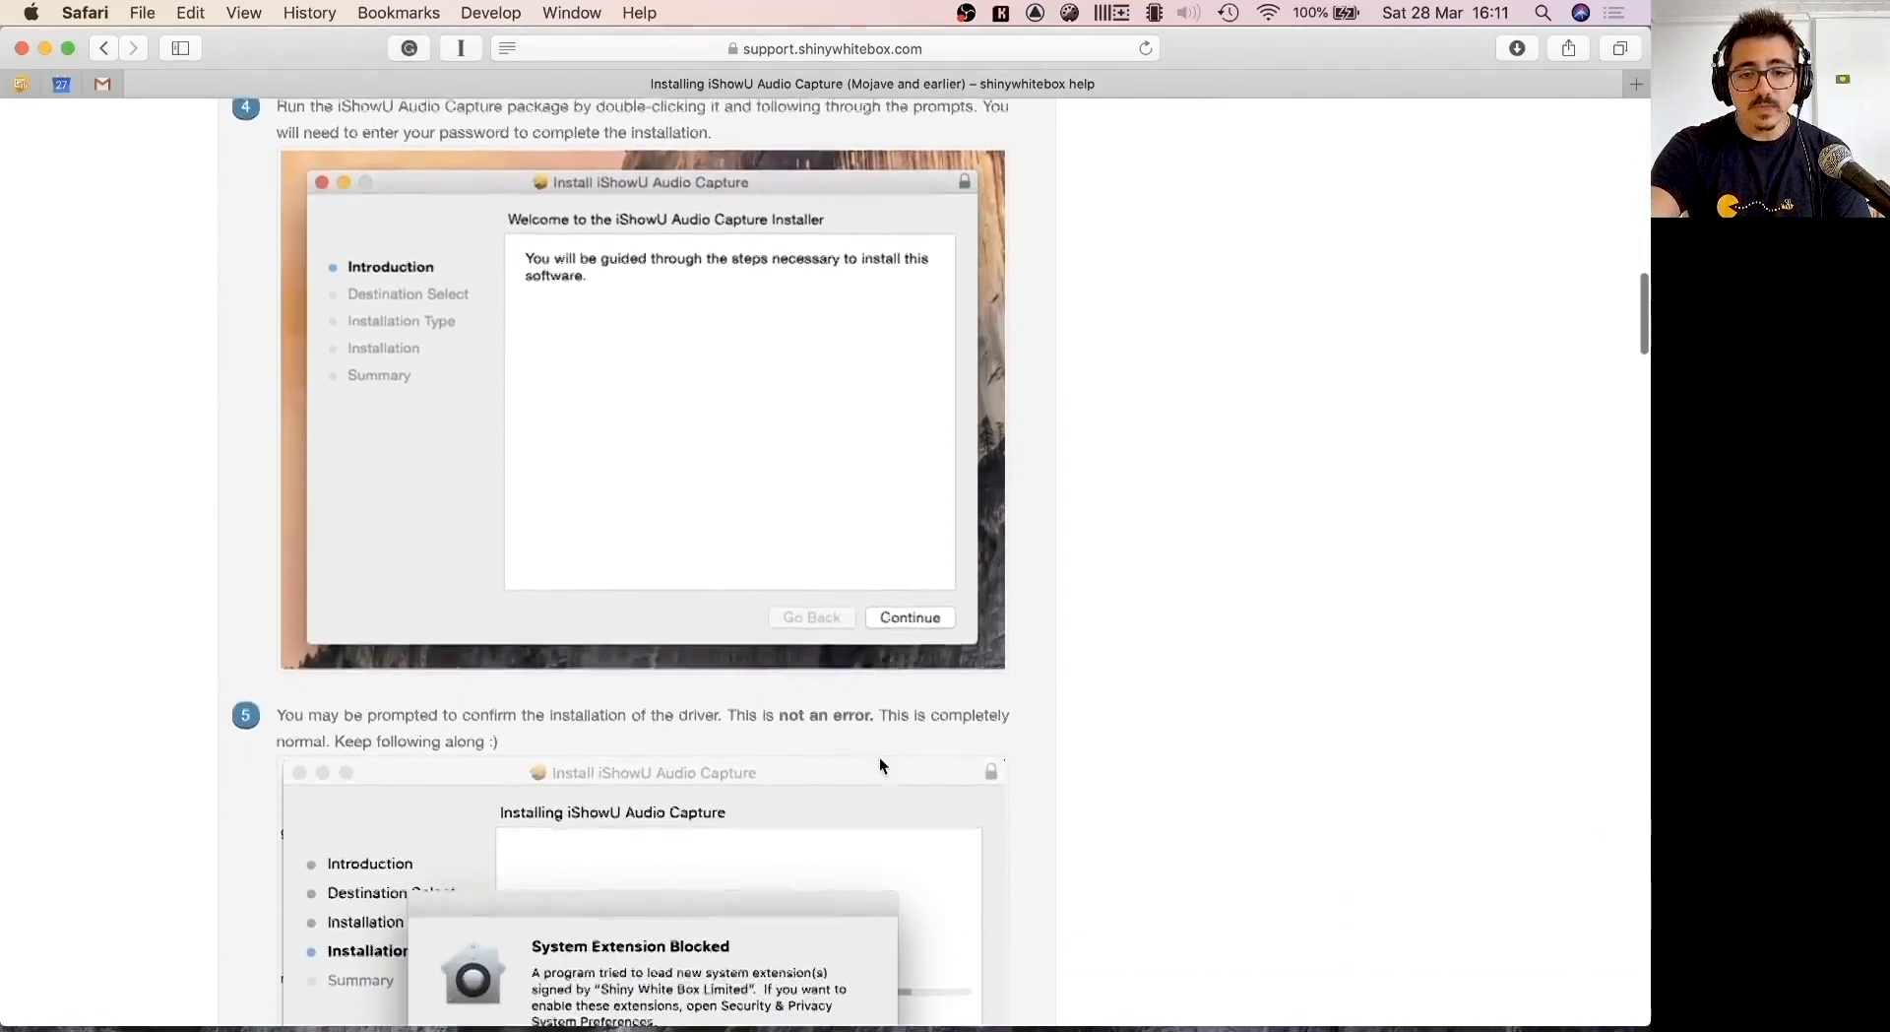
scroll(878, 758, down, 2)
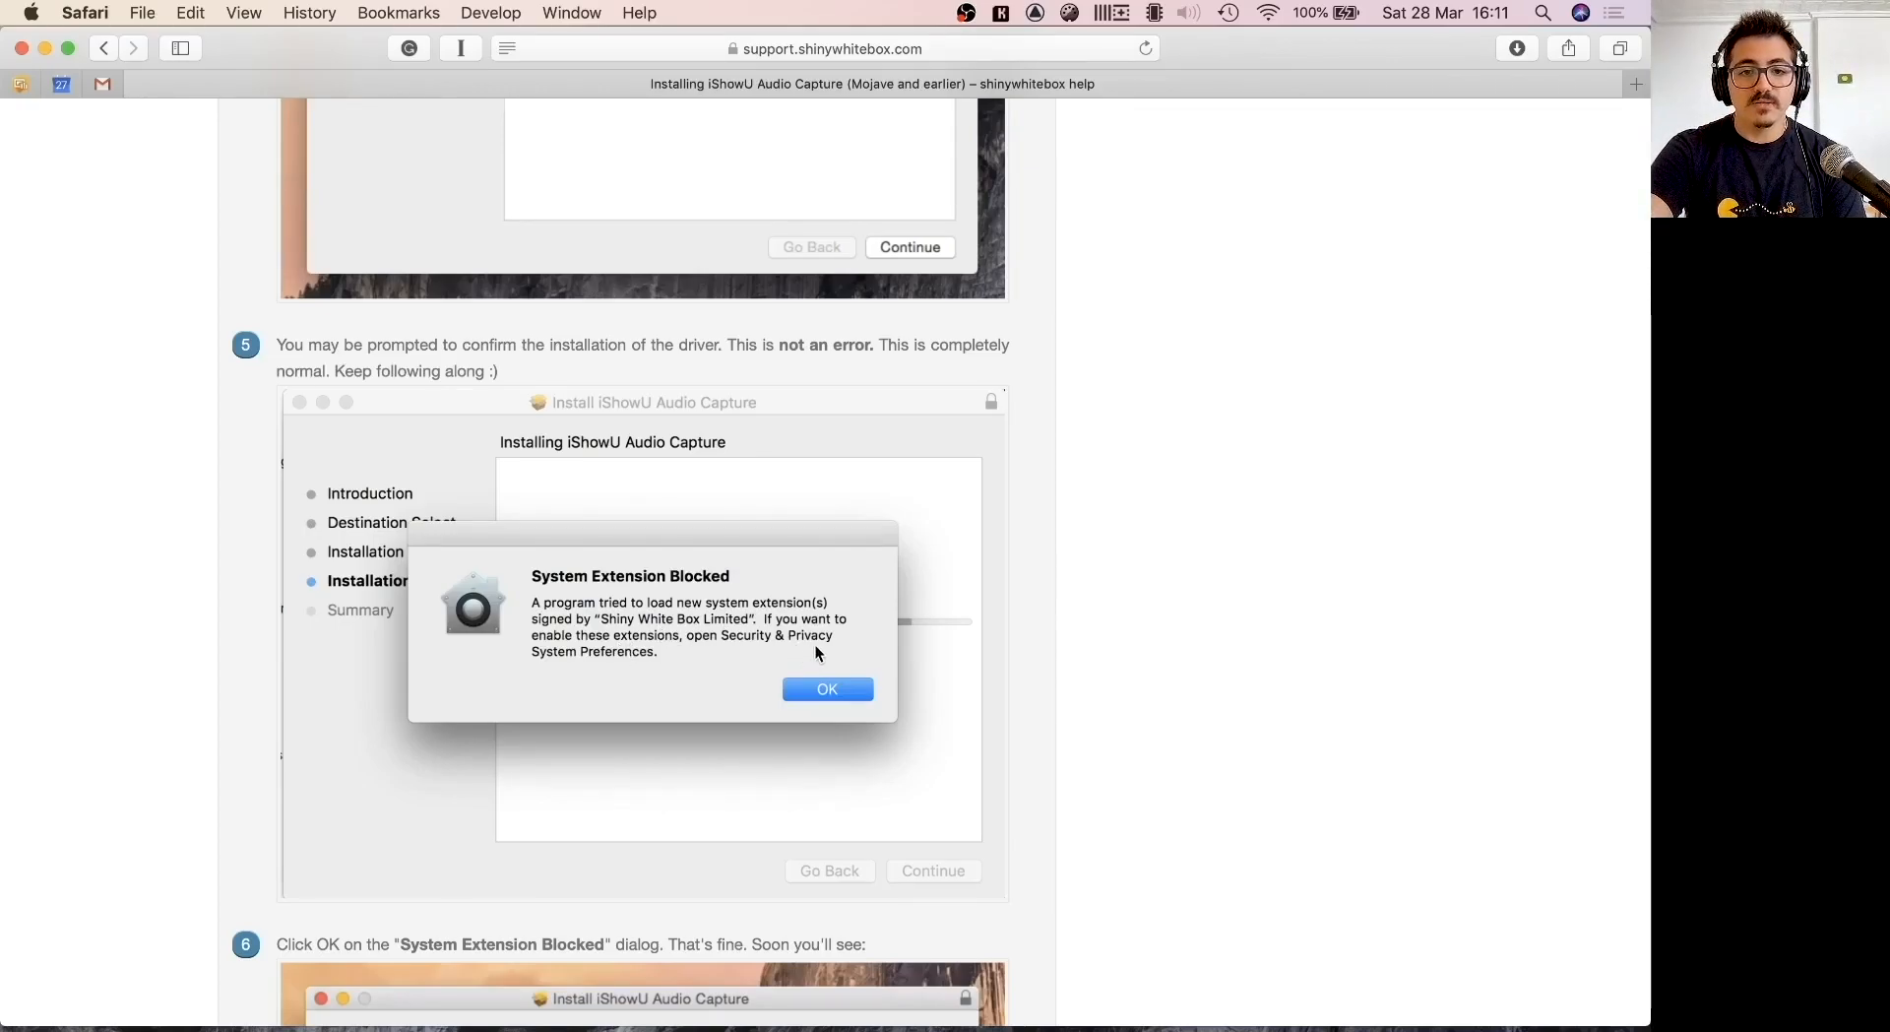
scroll(754, 694, down, 10)
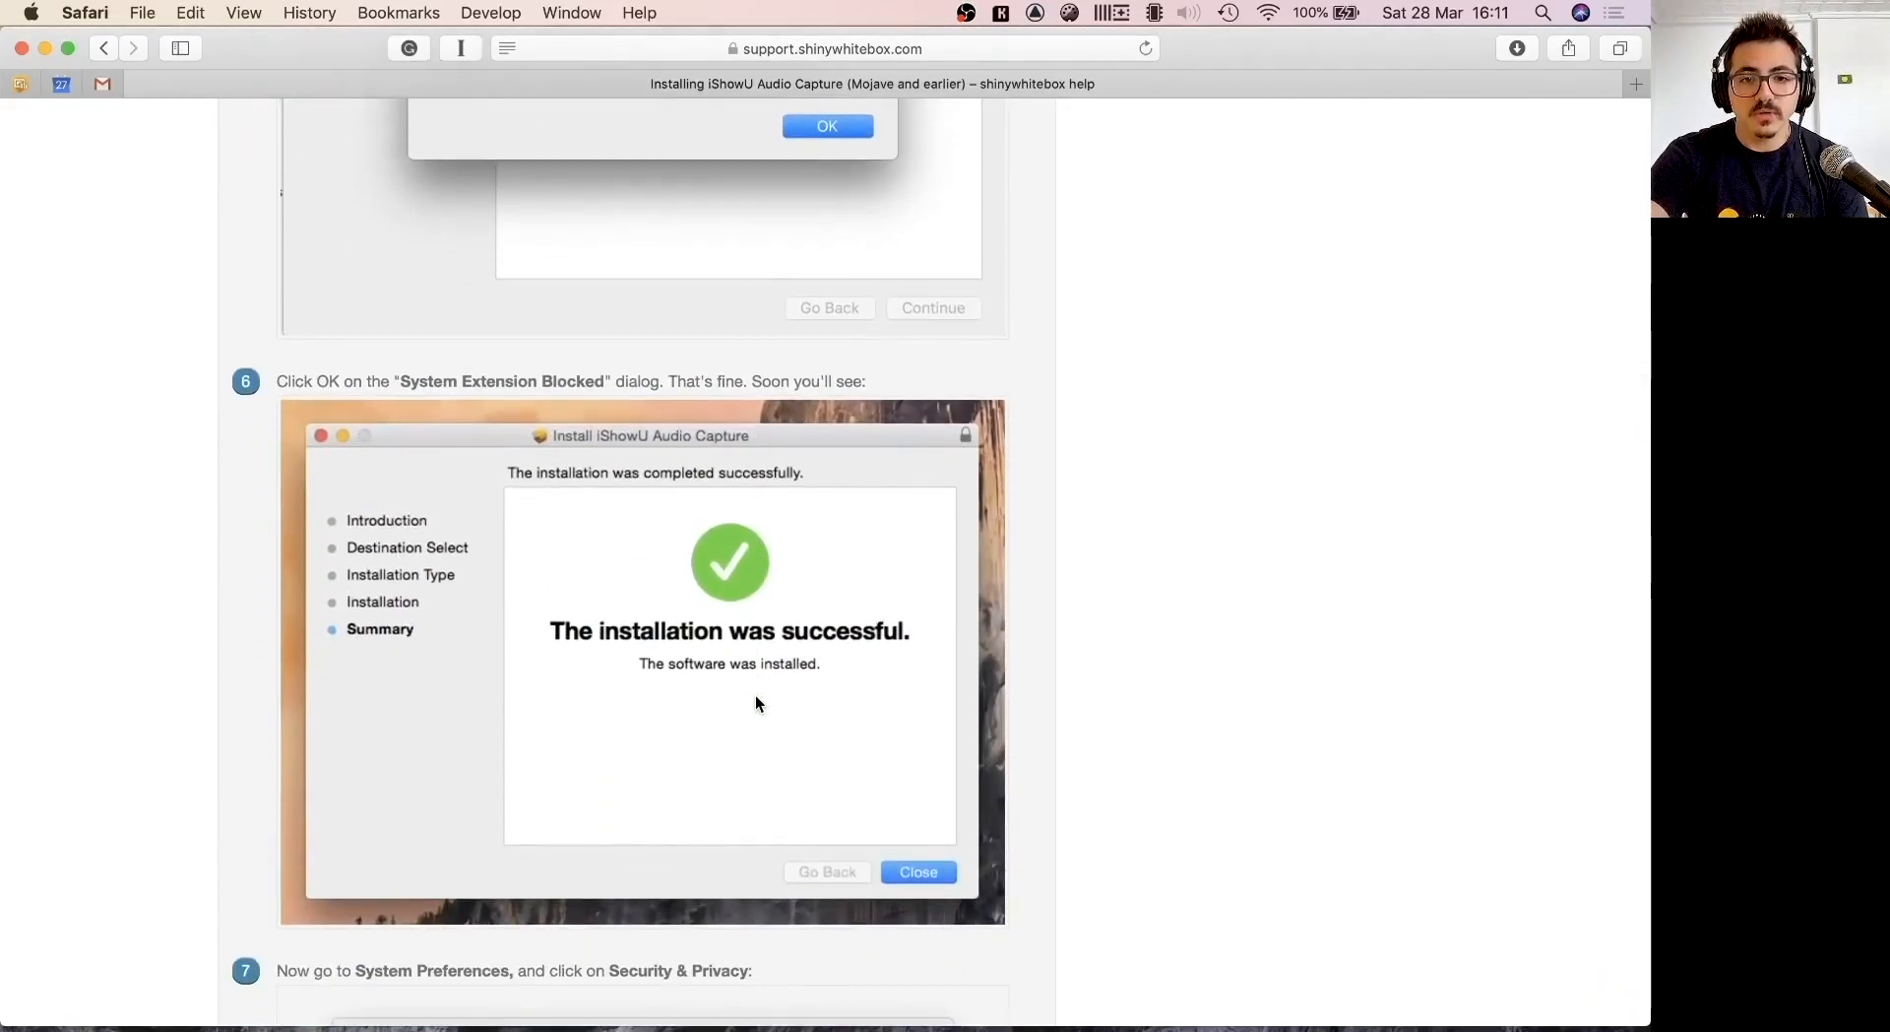
scroll(756, 702, down, 5)
scroll(755, 696, down, 8)
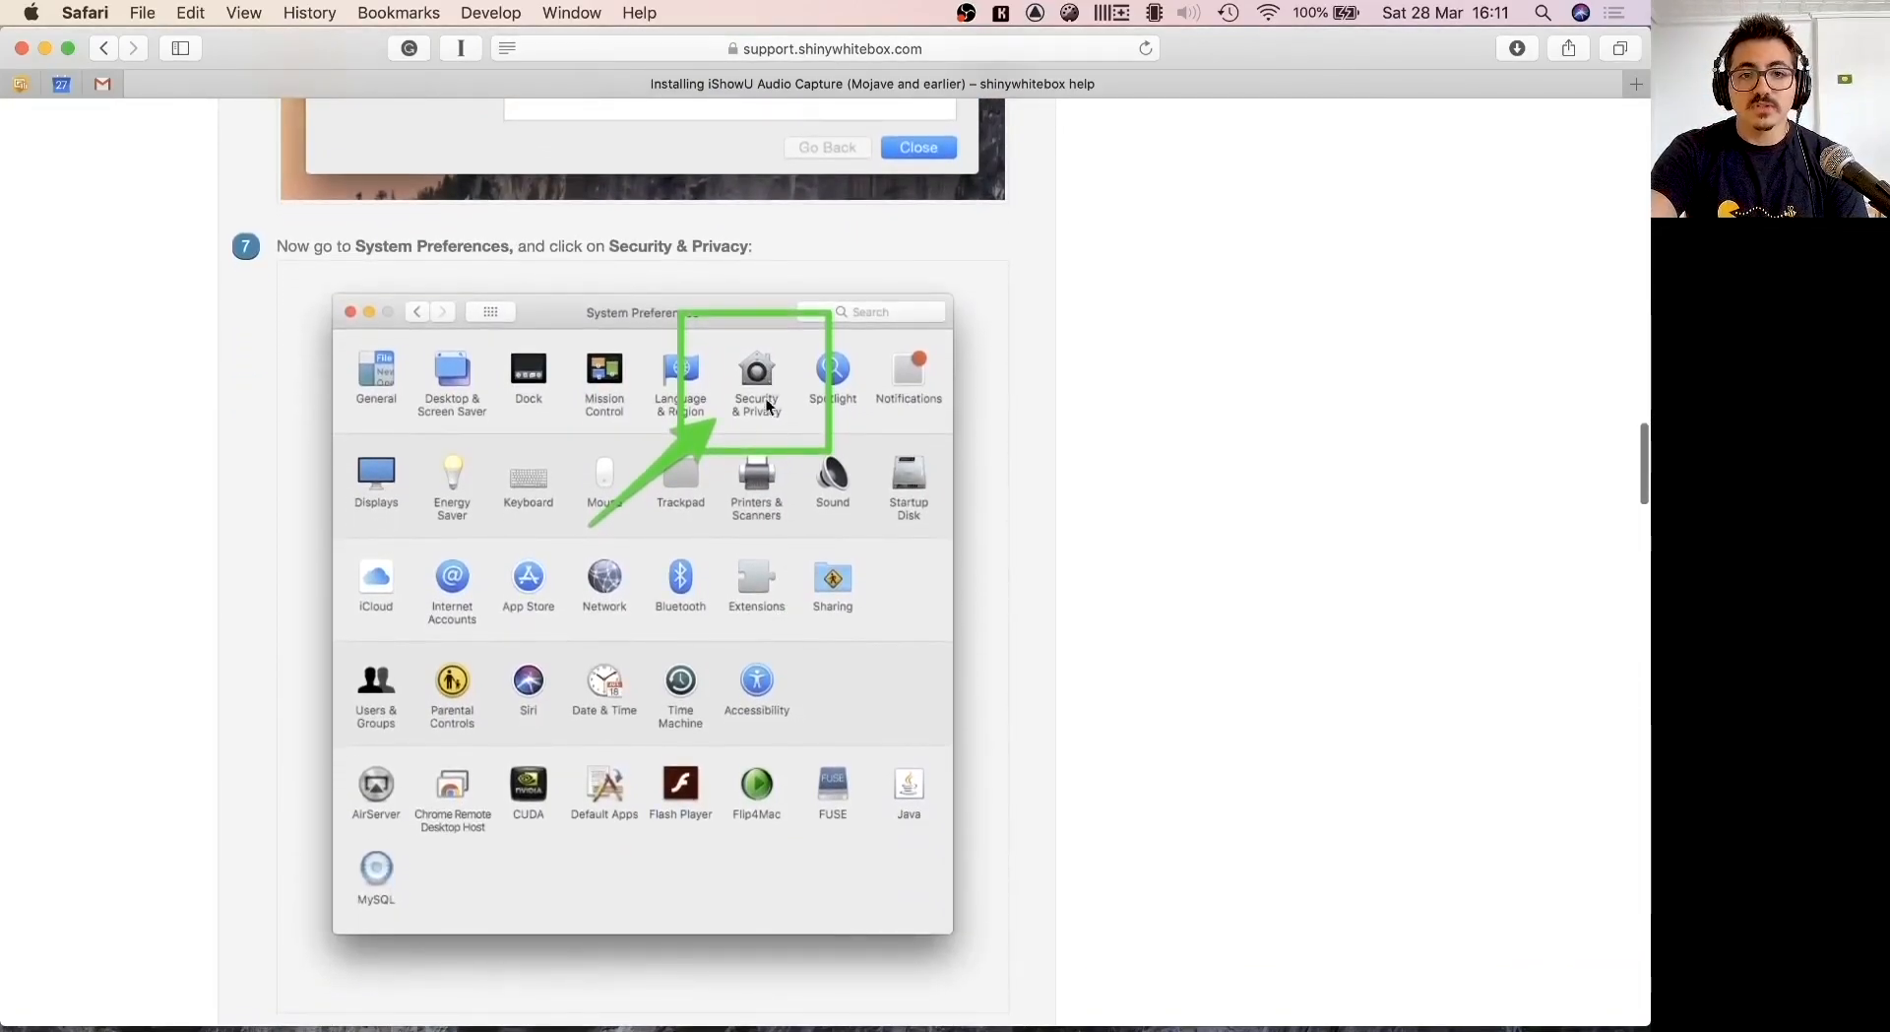
scroll(768, 414, down, 4)
scroll(767, 415, down, 10)
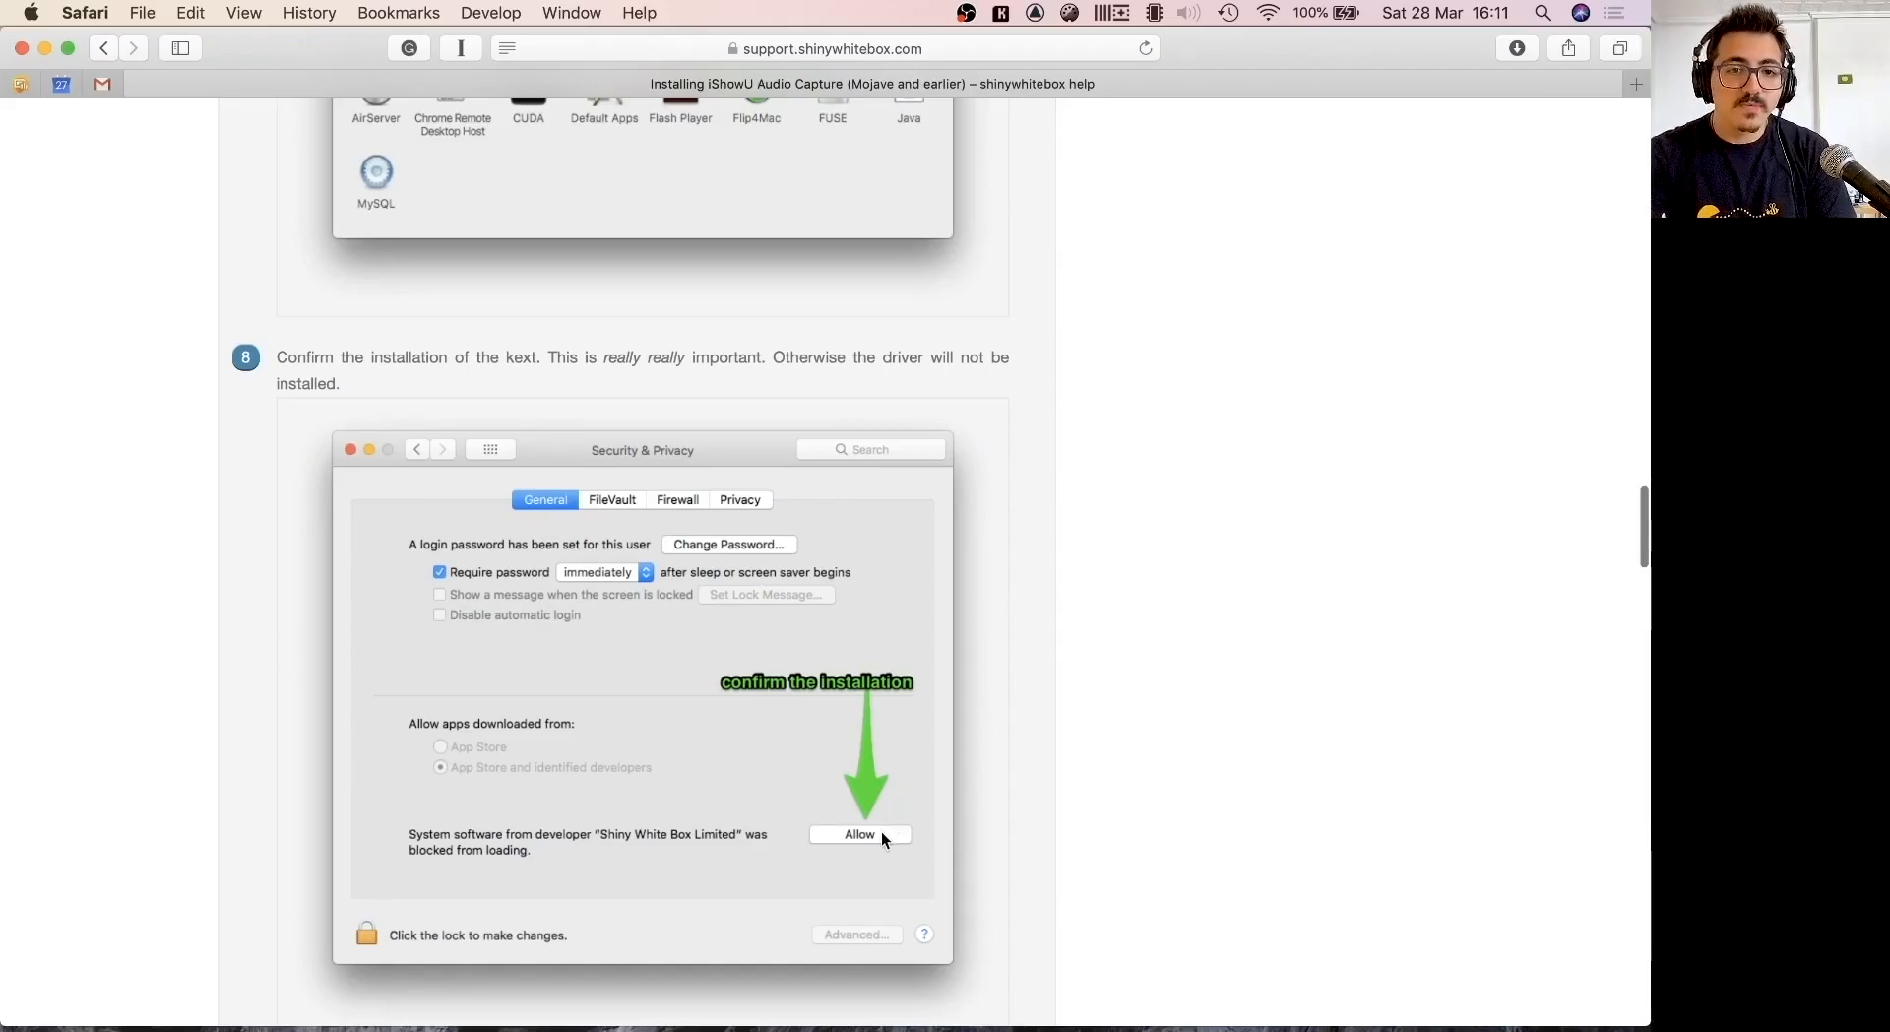
scroll(872, 851, down, 5)
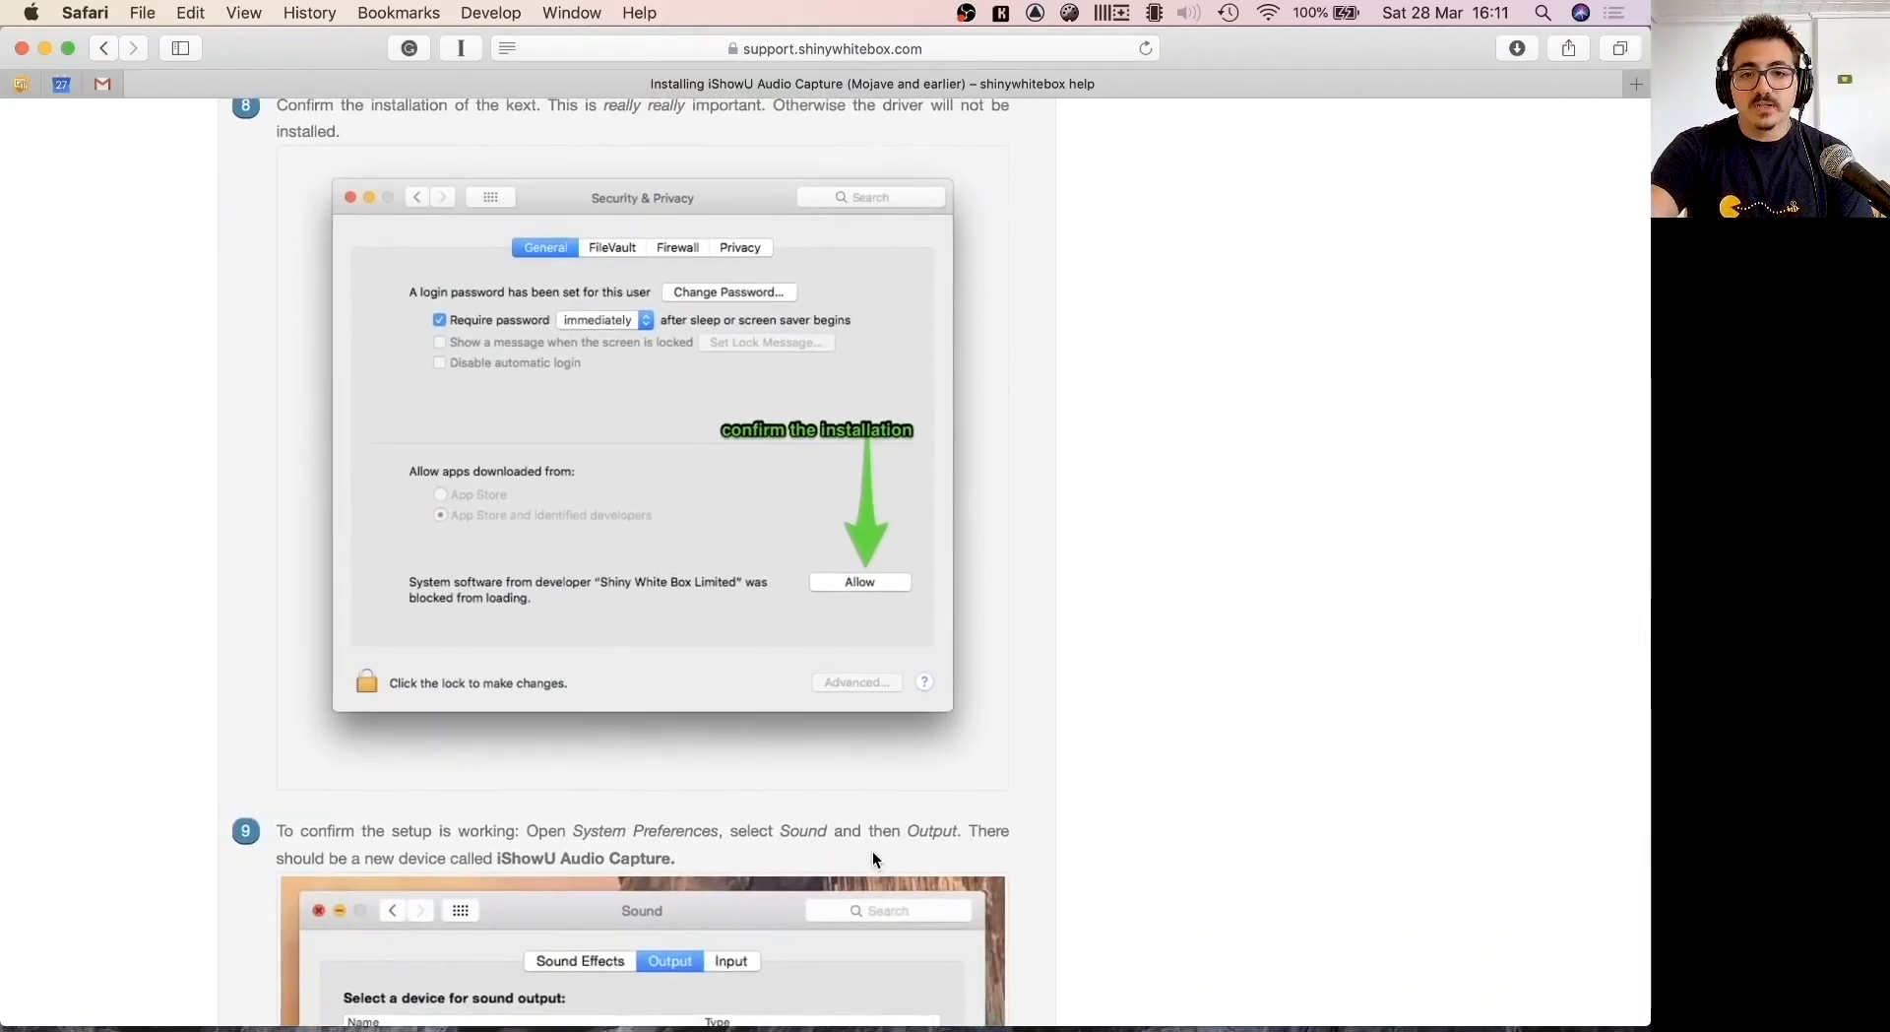
scroll(872, 853, down, 10)
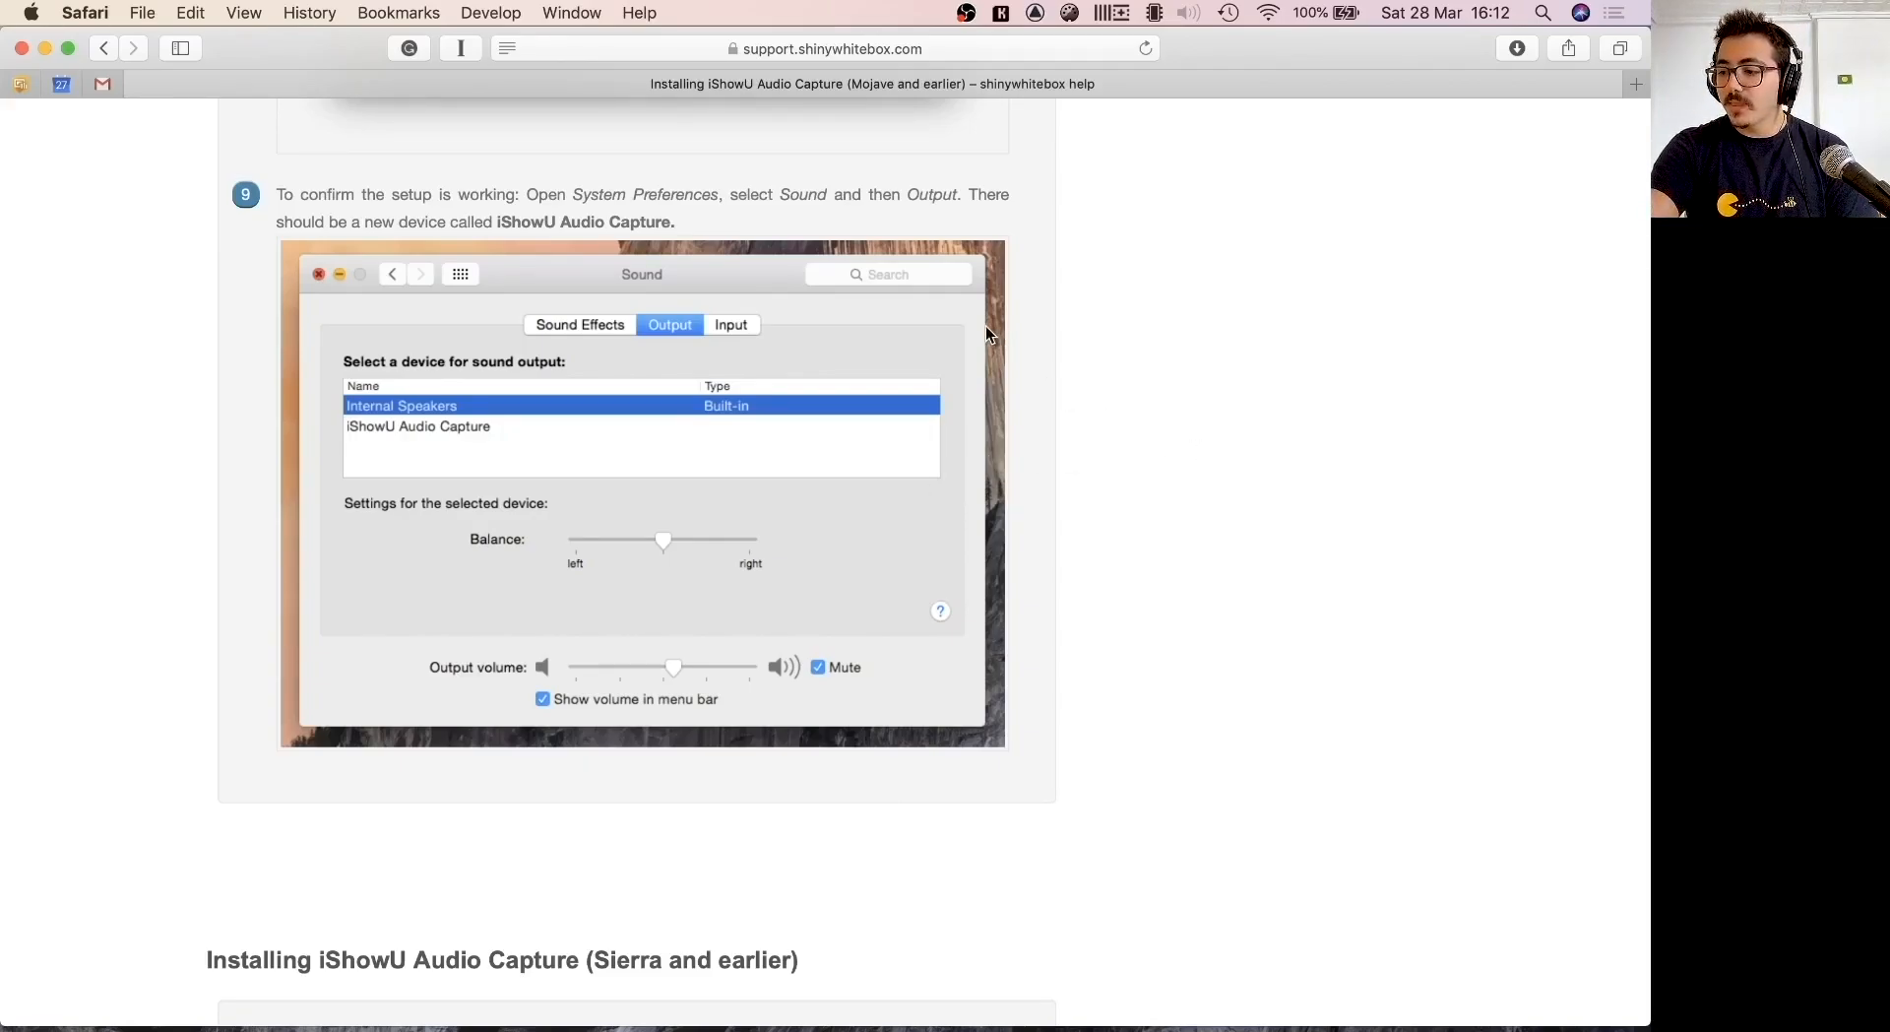
Launch the Zoom desktop app from the desktop space and take its window out of full screen.
key(ctrl+Right)
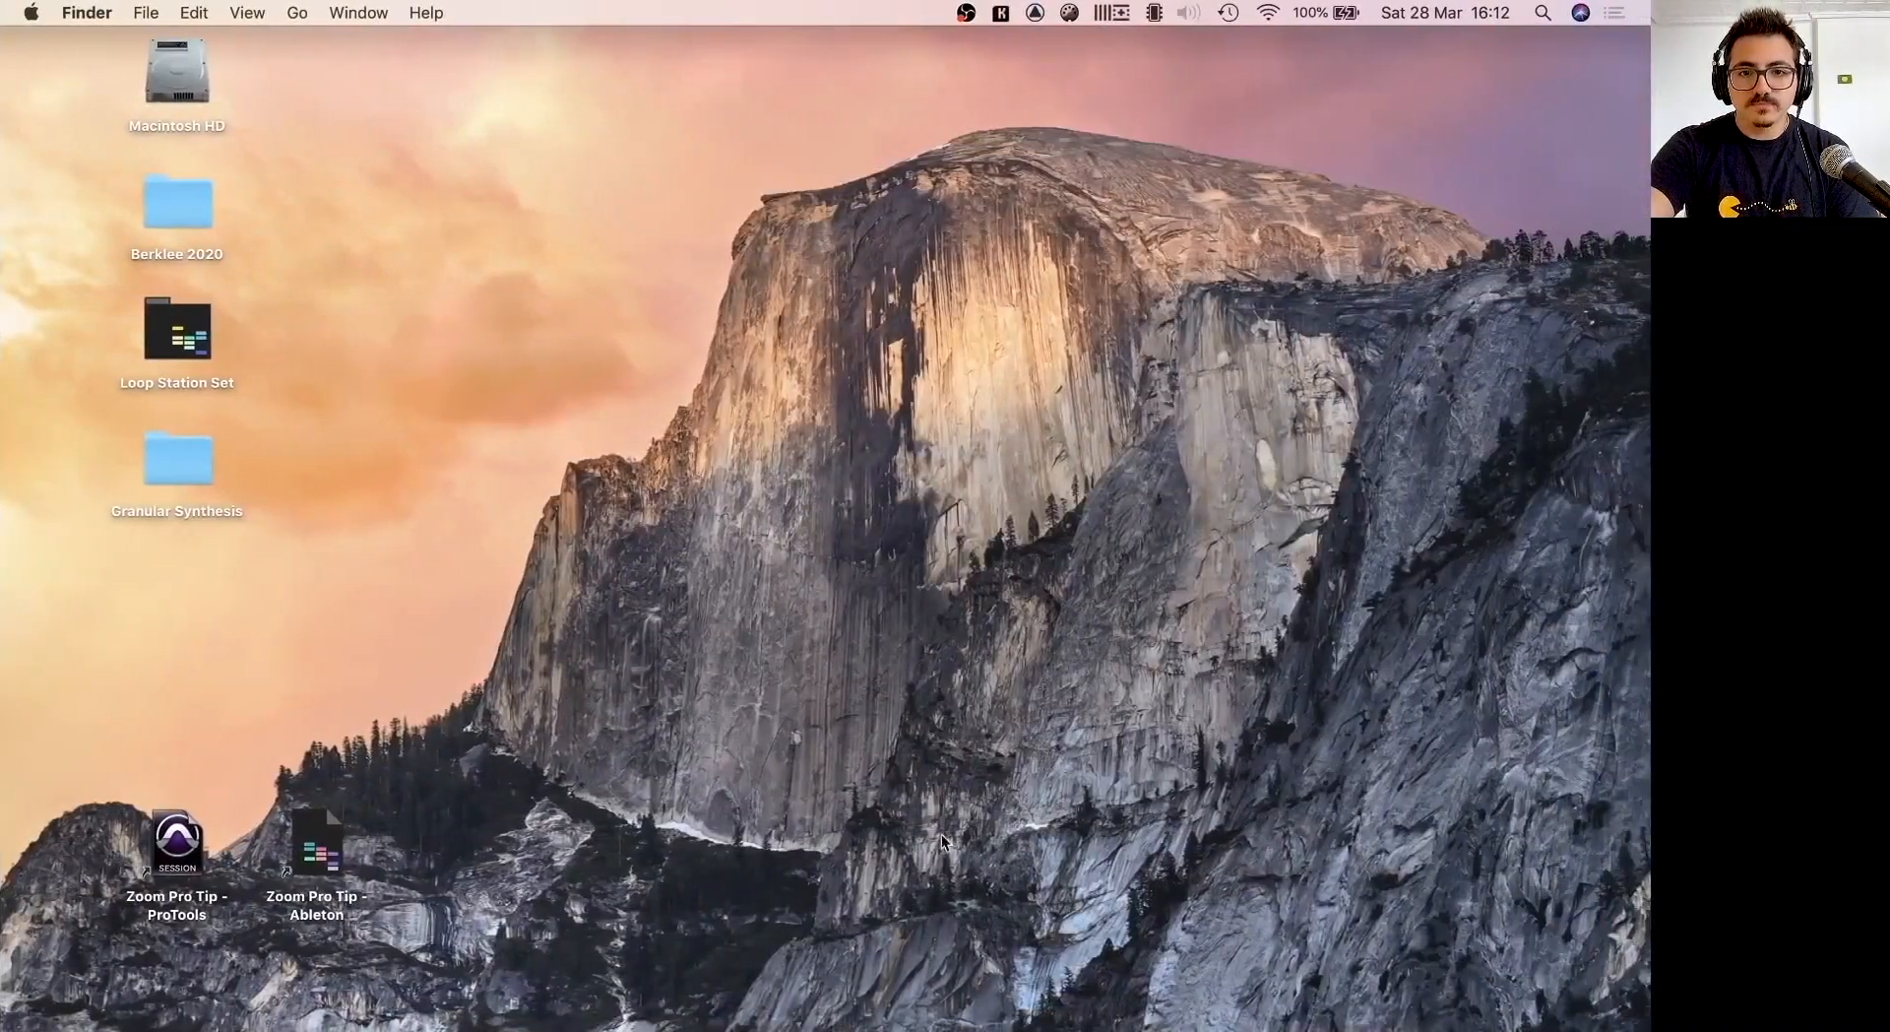
click(972, 989)
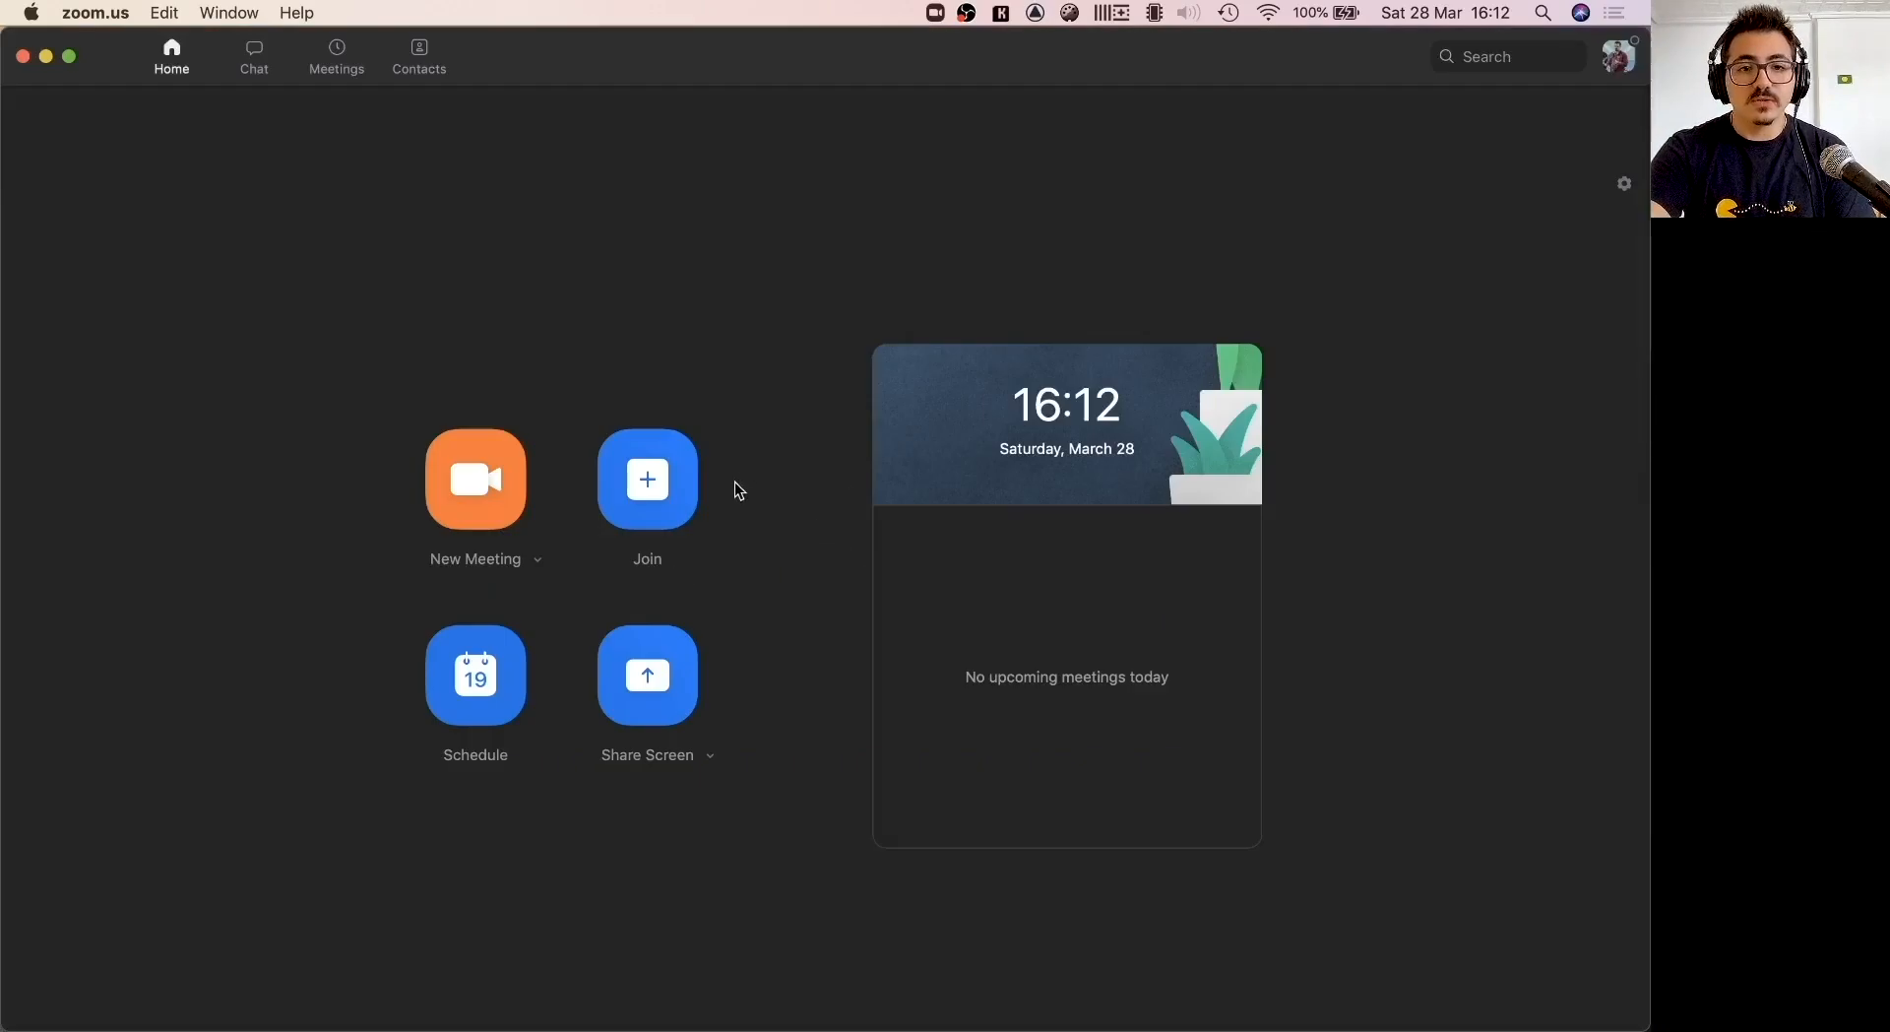
click(69, 56)
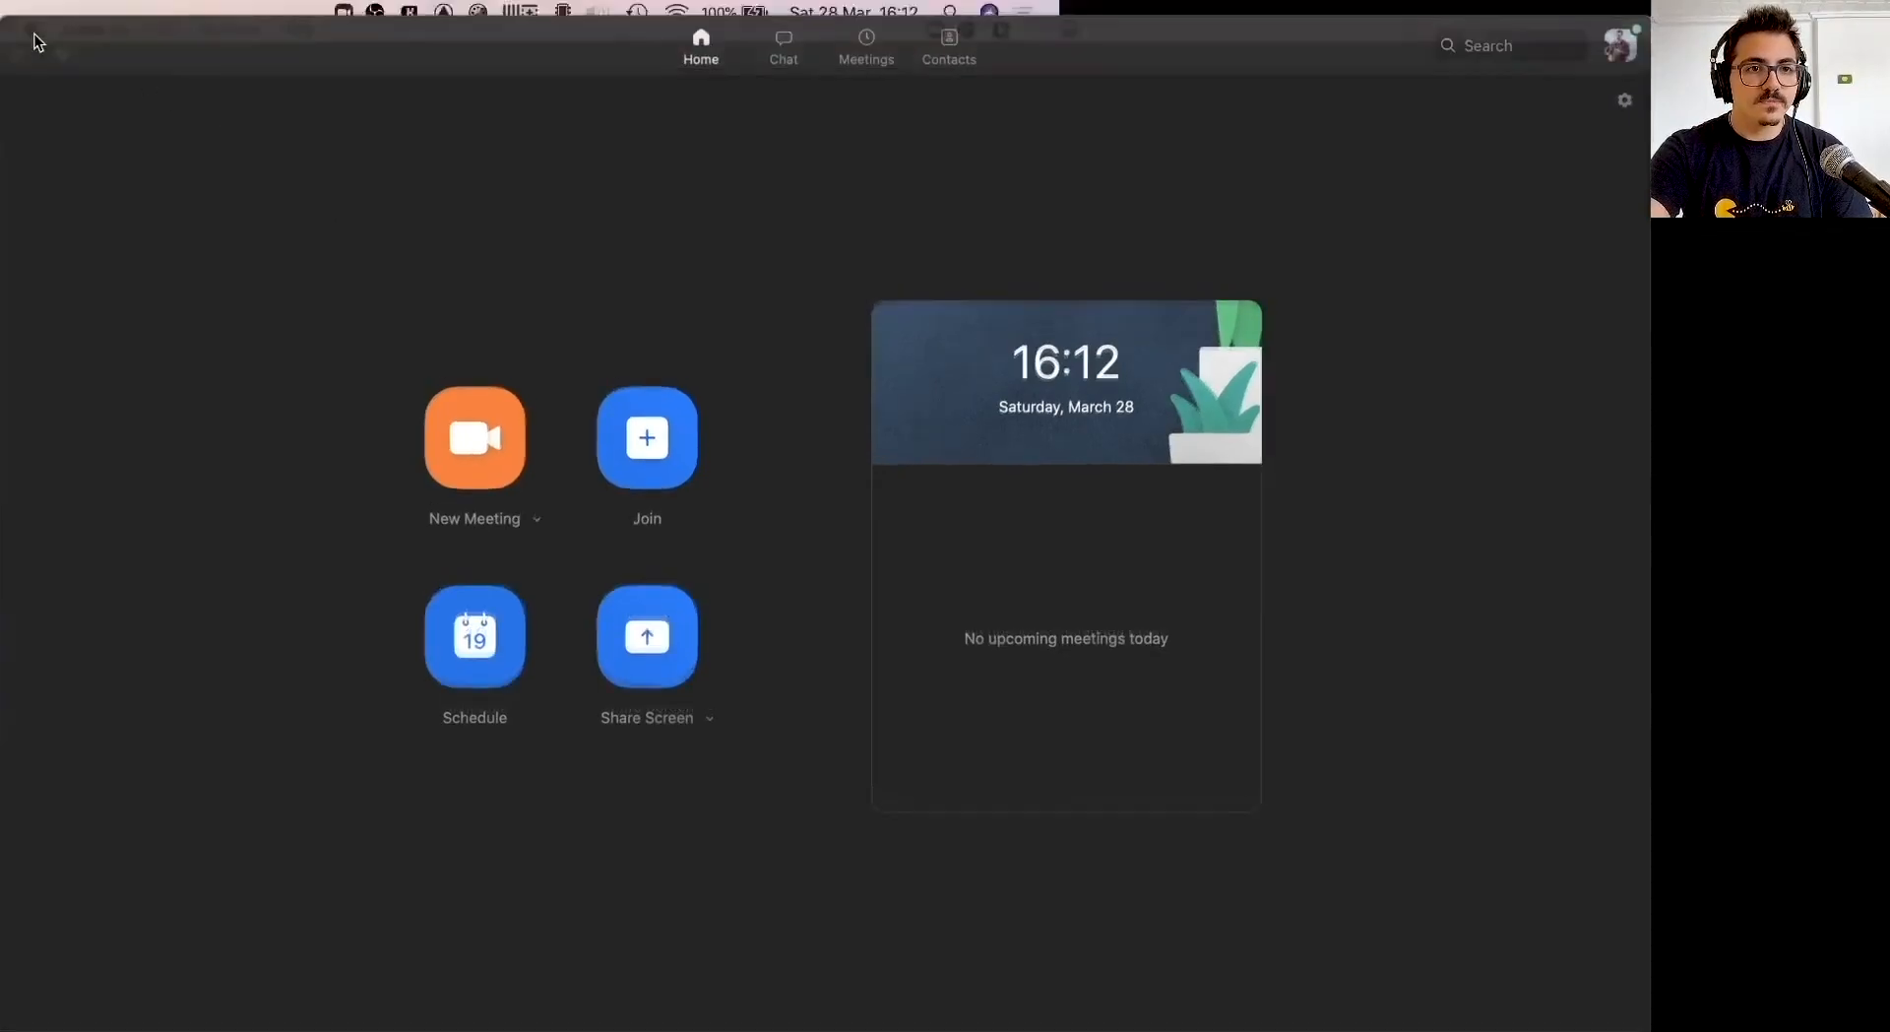
click(62, 39)
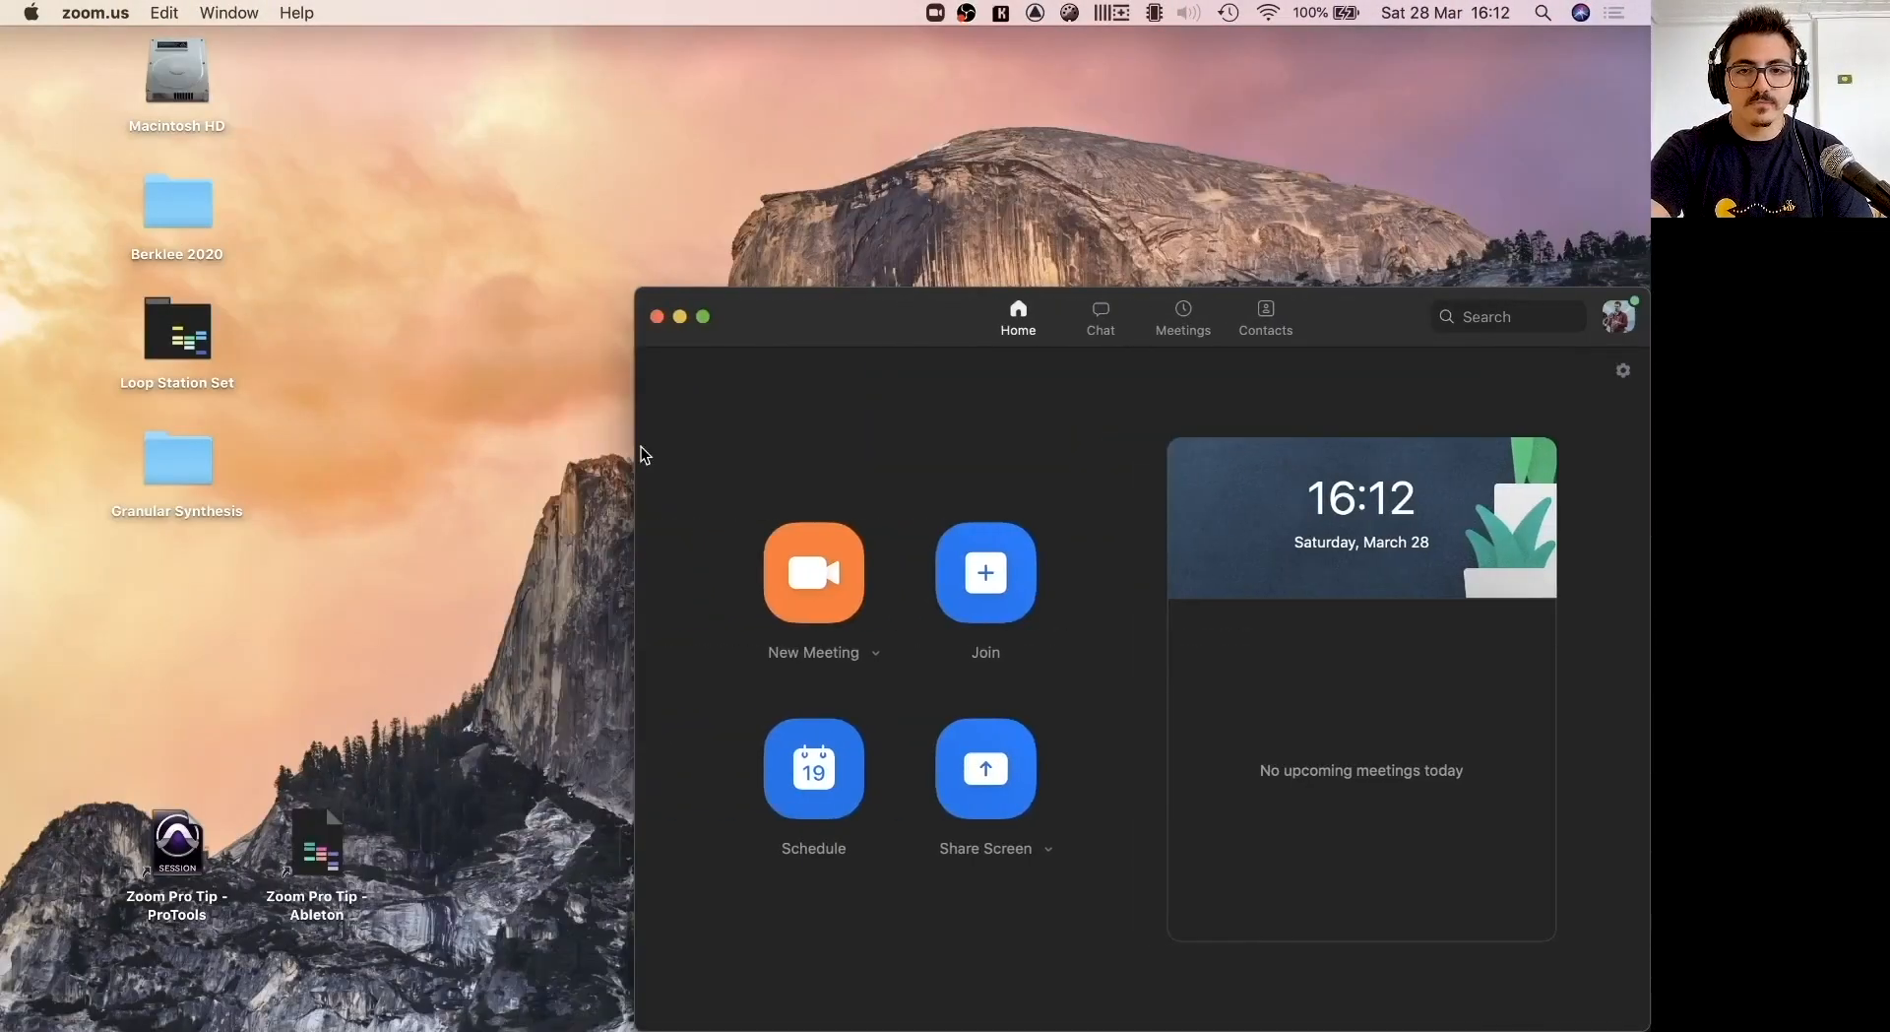
Return to Safari, search the web for "zoom download" and open Zoom's Download Center page.
key(ctrl+Left)
click(973, 51)
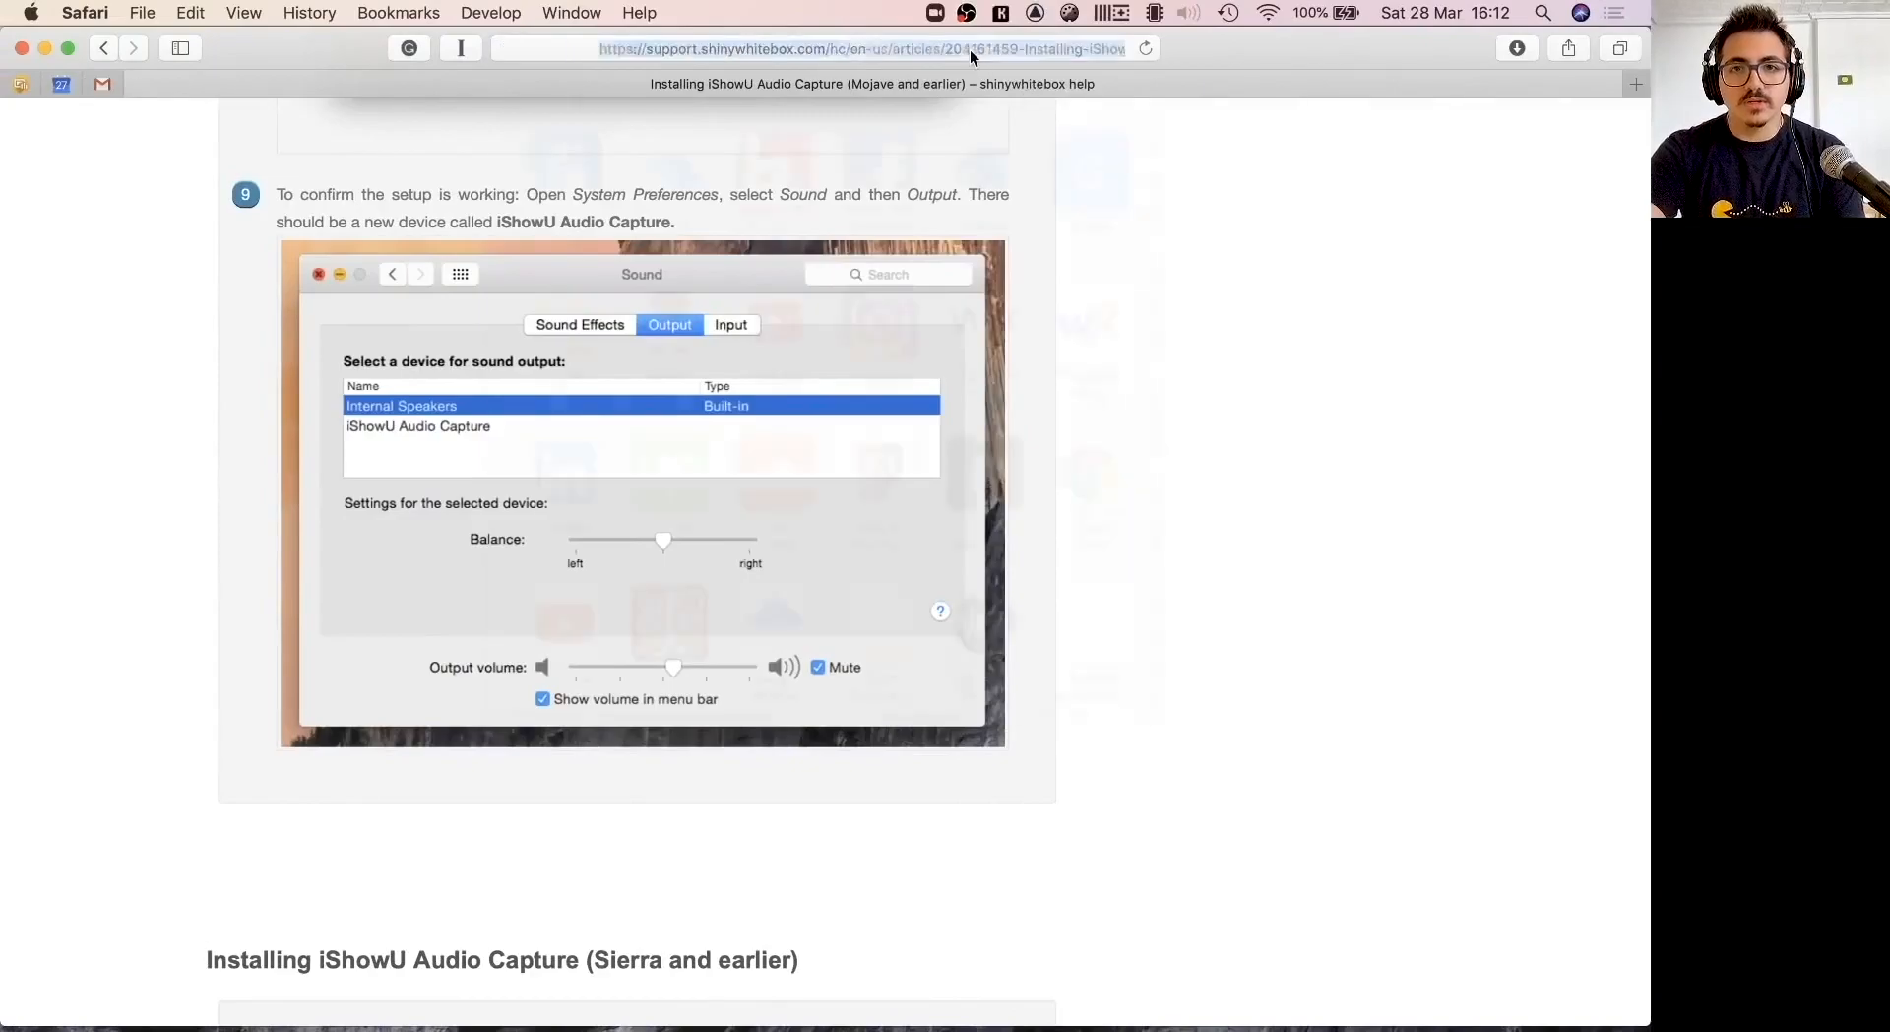
text(zoom )
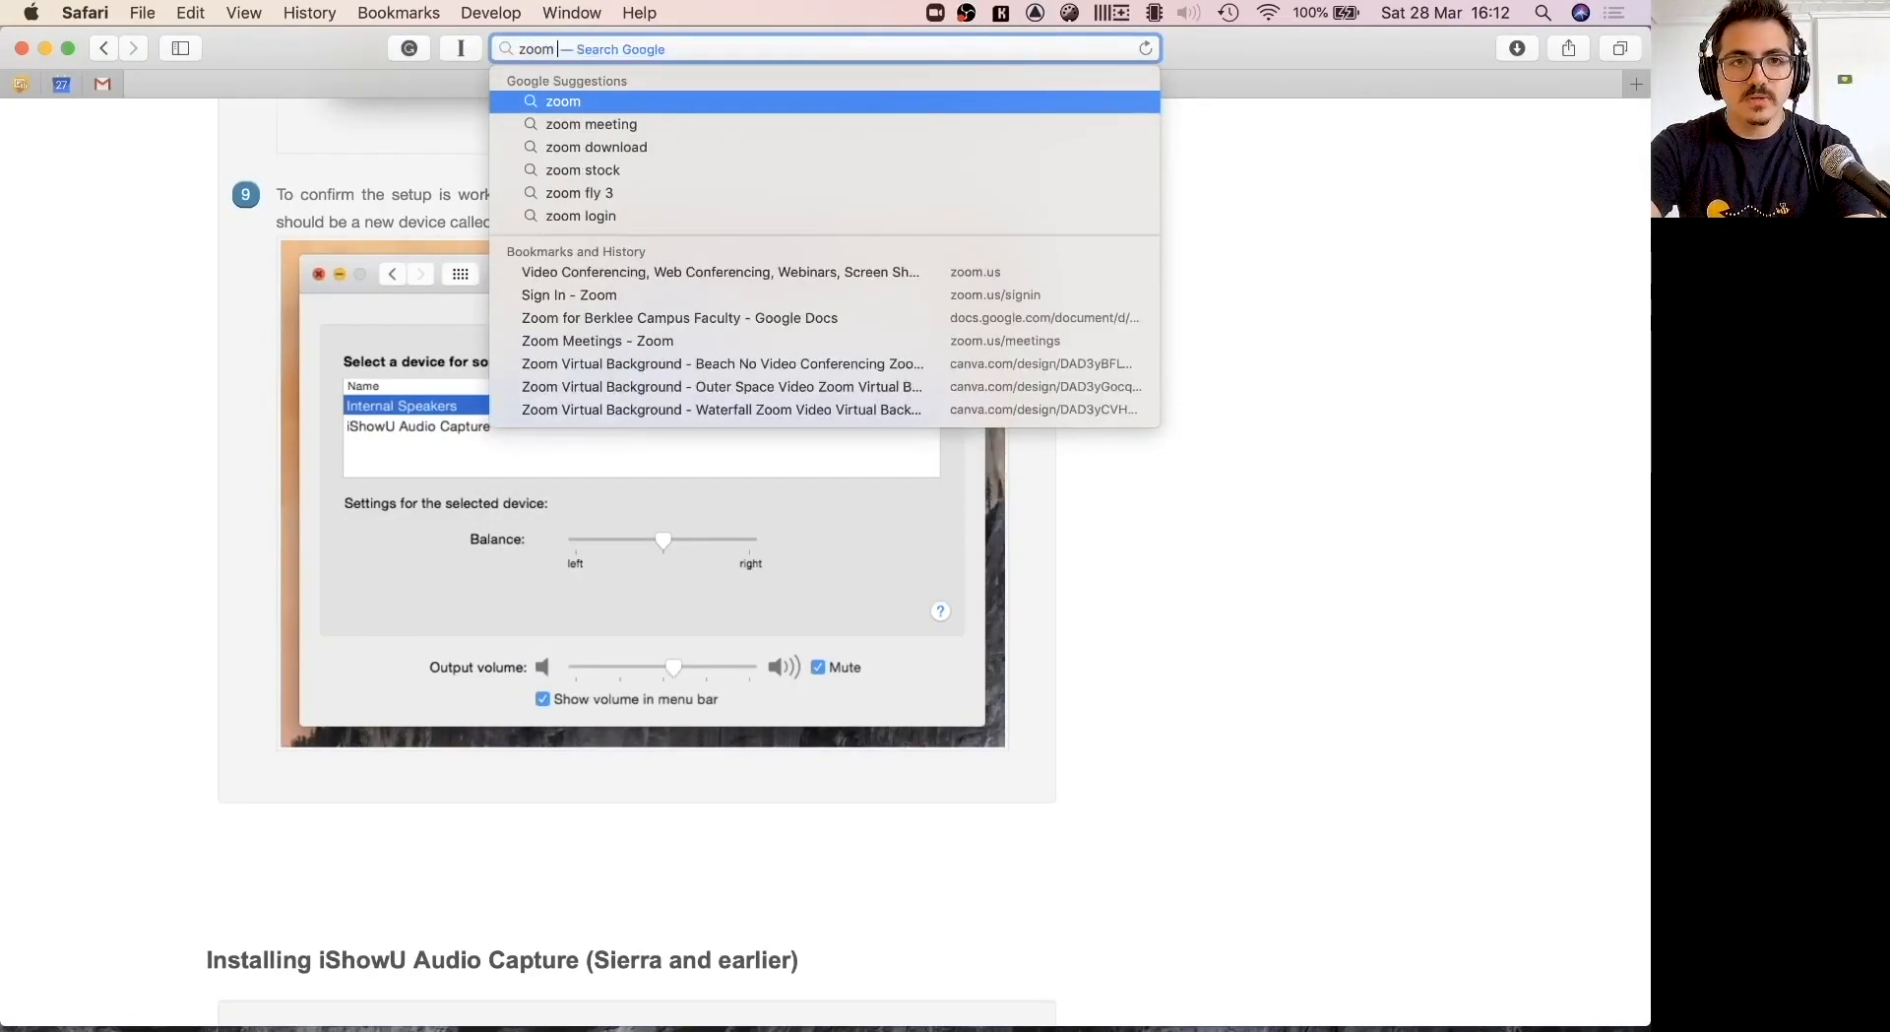
text(download)
key(Return)
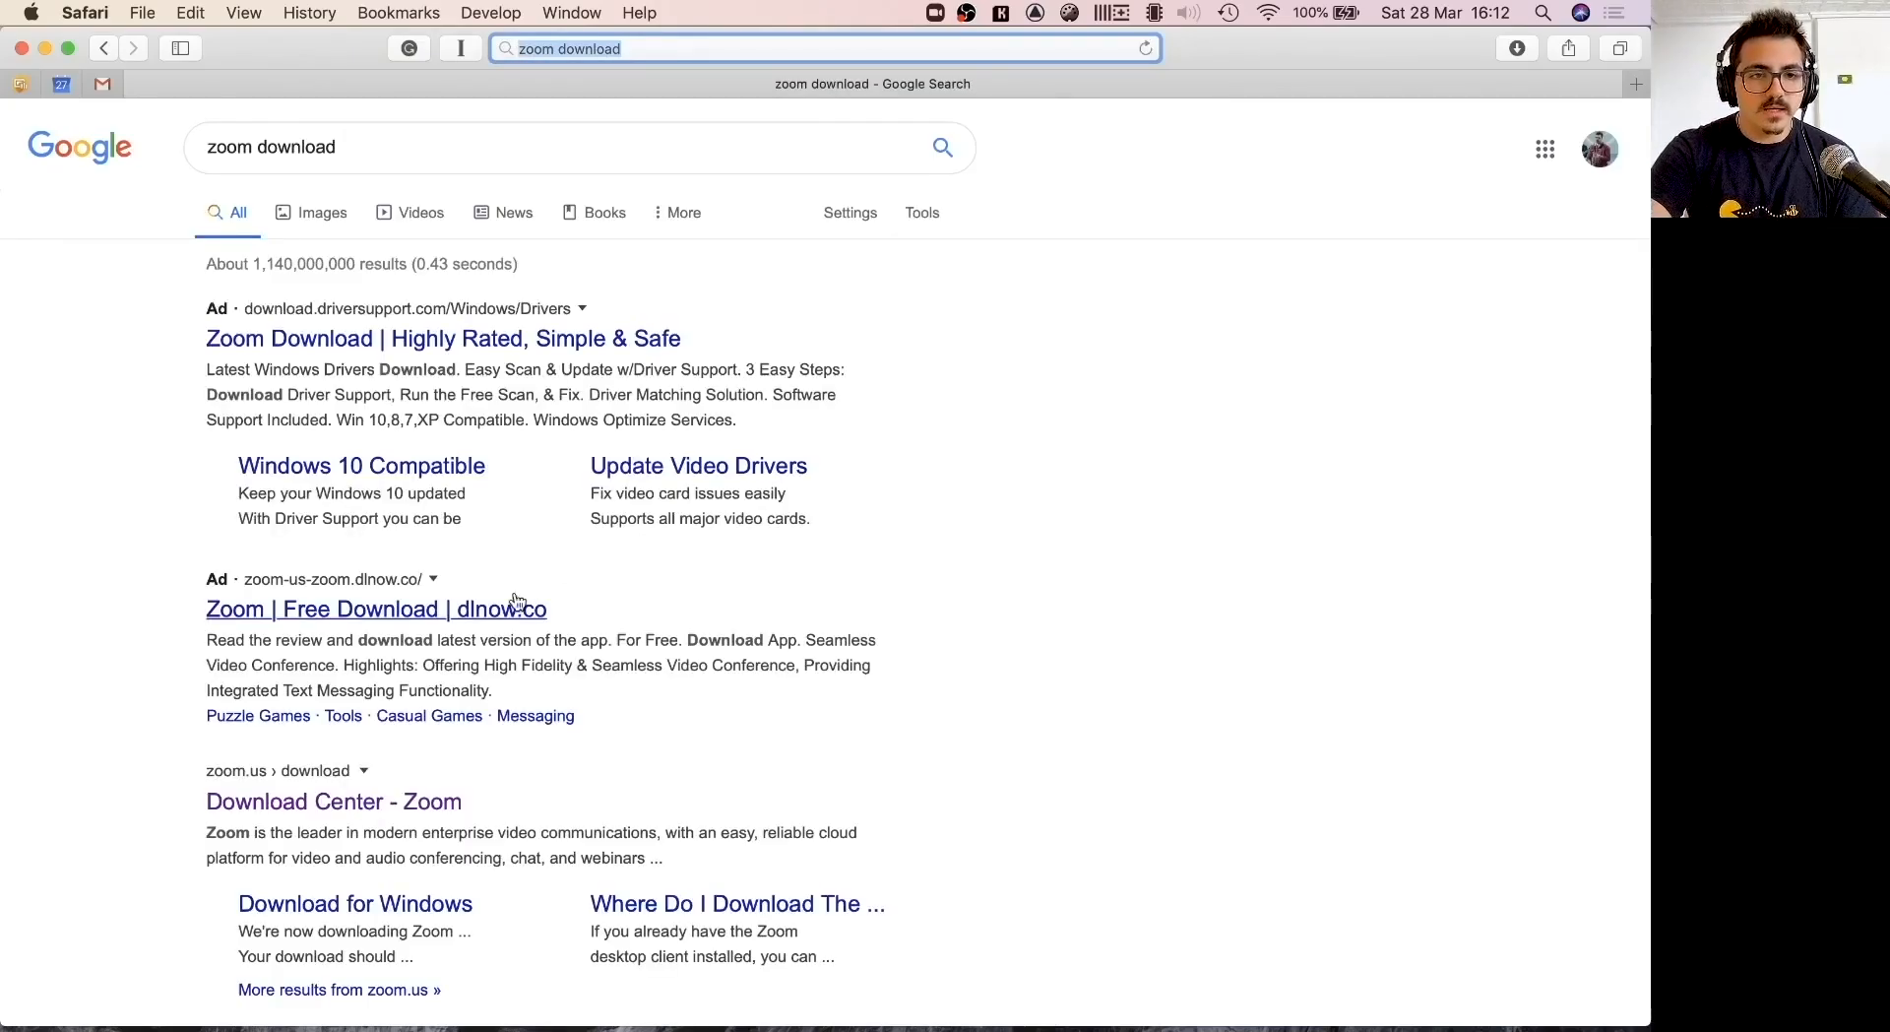
click(336, 801)
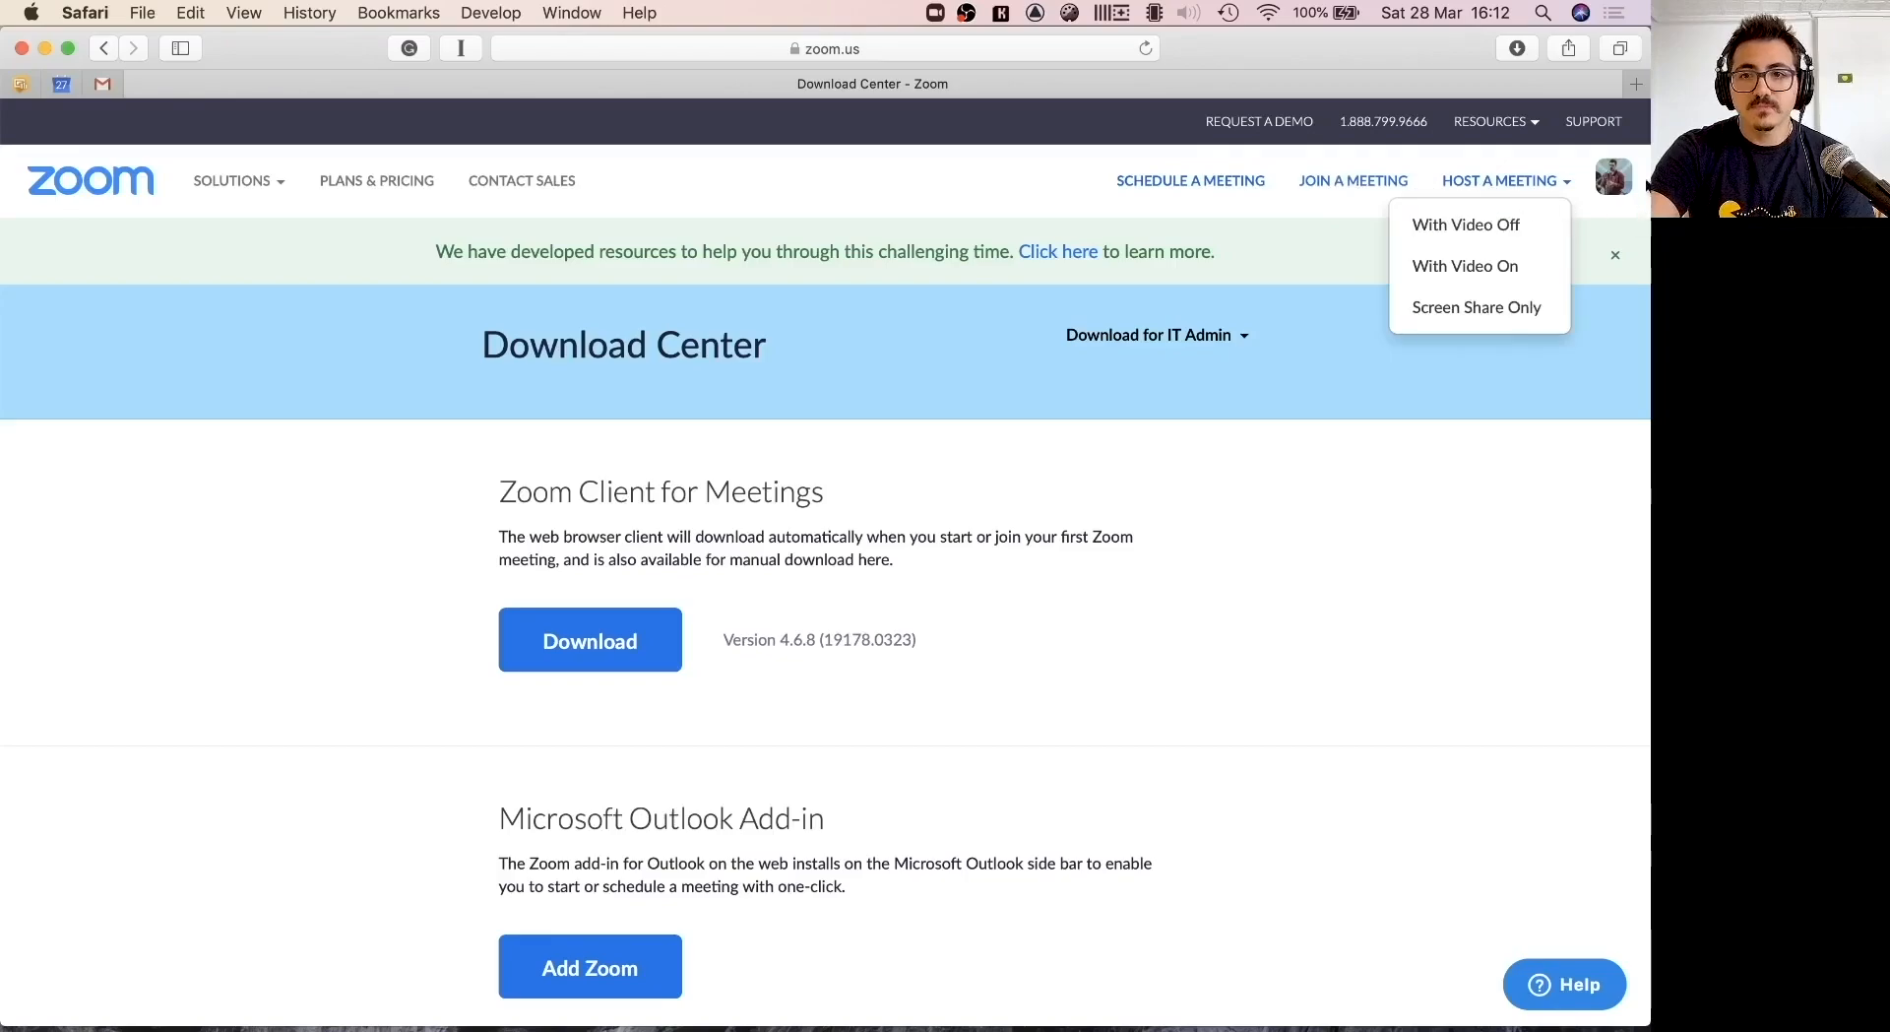
Open the Zoom account's web settings and examine the In Meeting (Advanced) option that lets users select stereo audio.
mouse_move(1612, 177)
click(1481, 248)
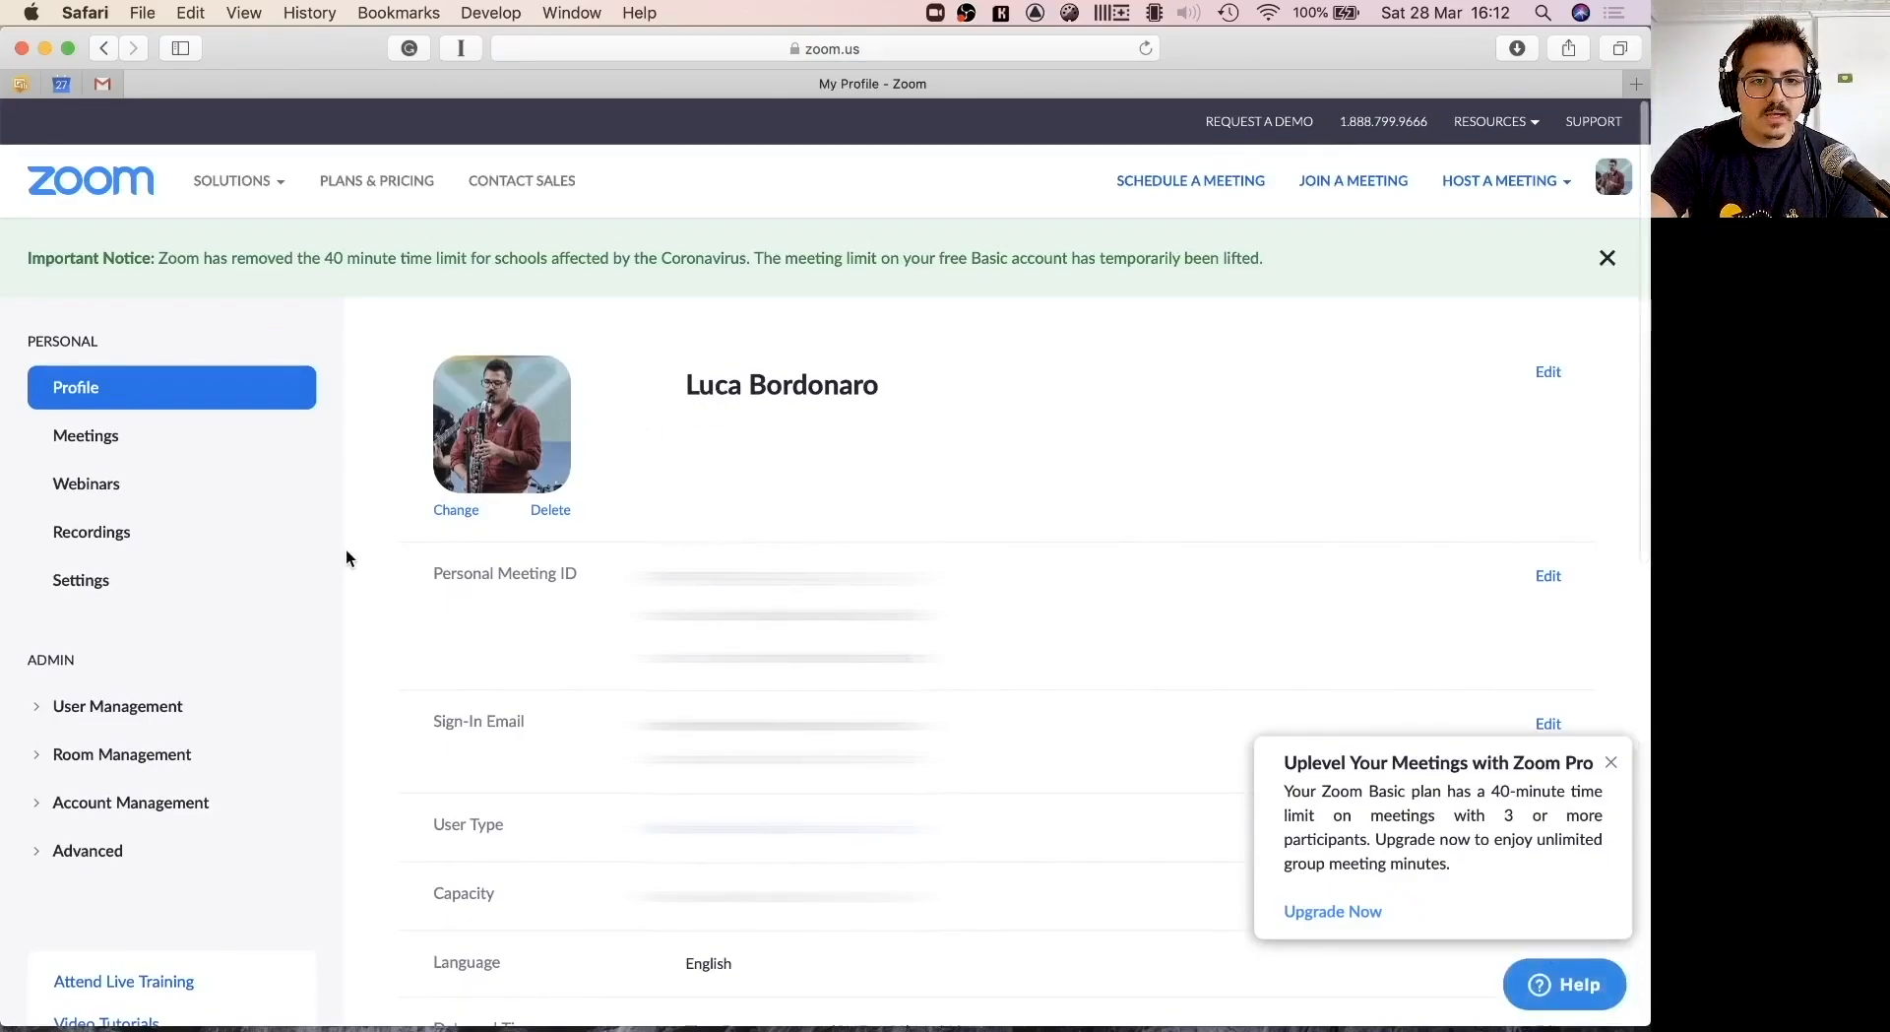
click(97, 579)
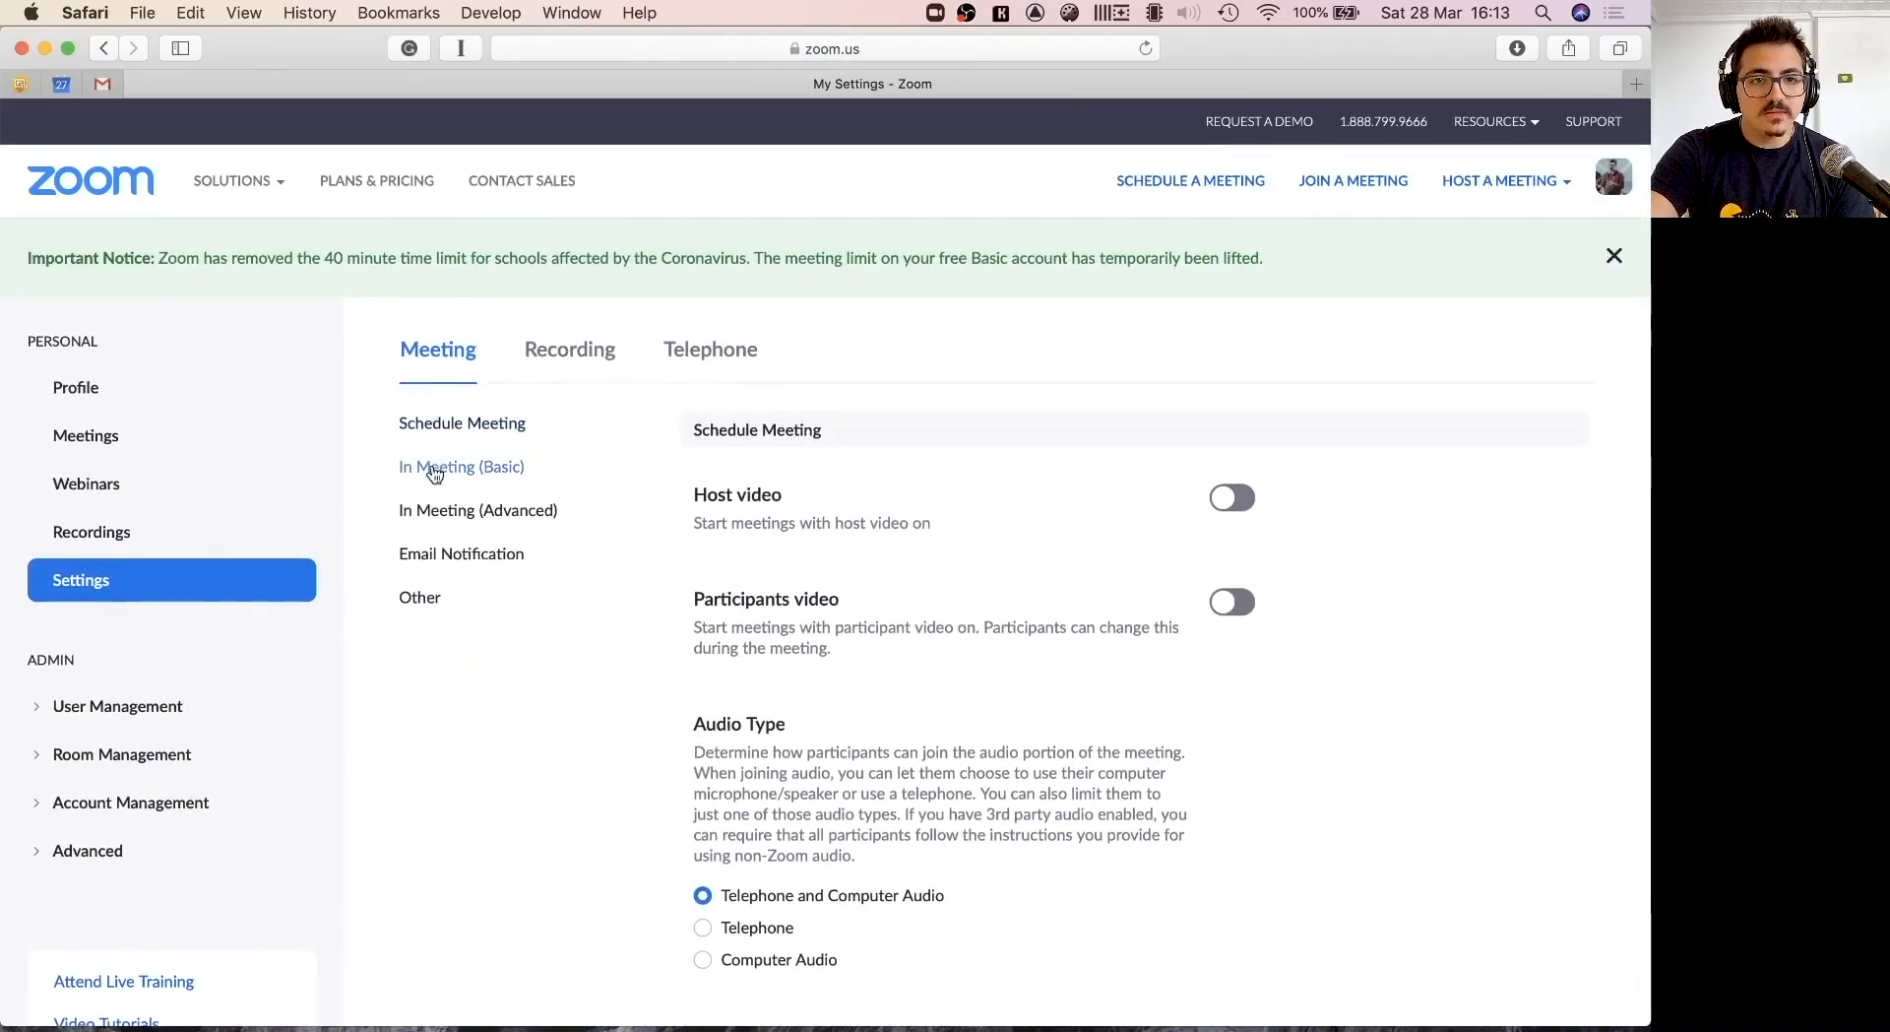
click(436, 524)
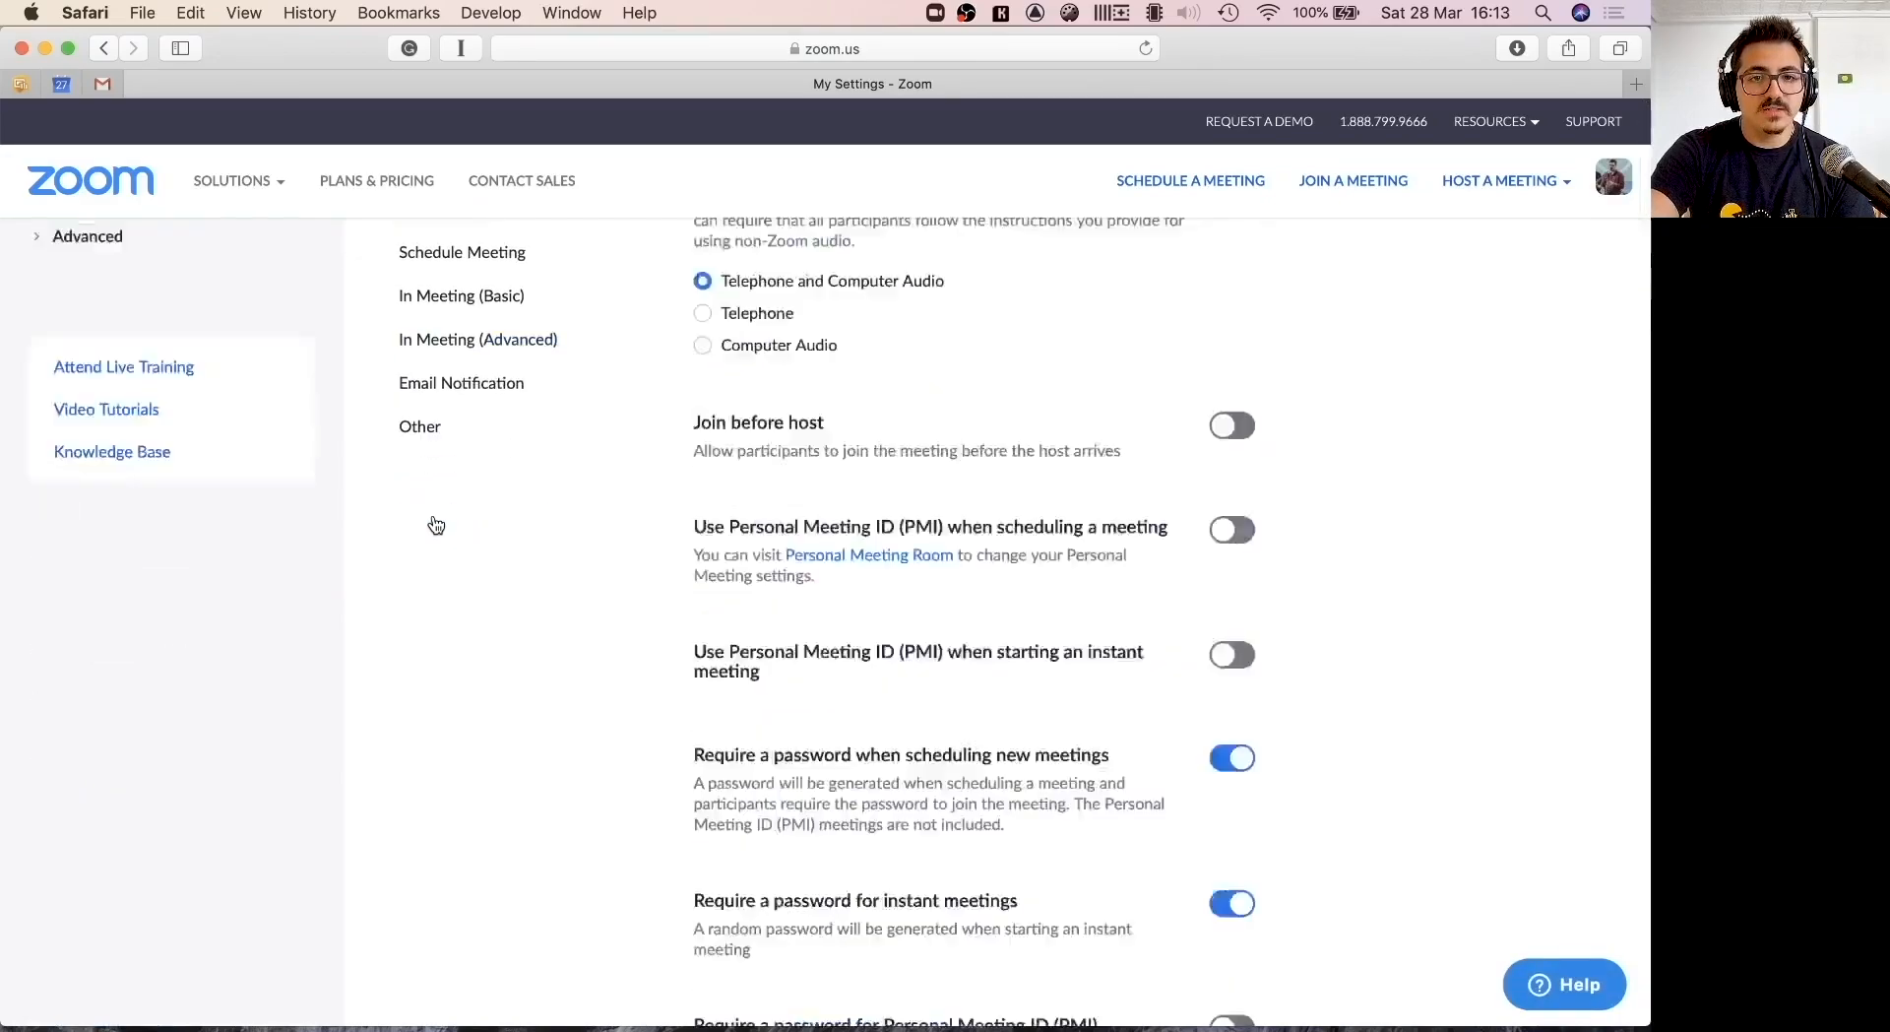
scroll(622, 677, down, 10)
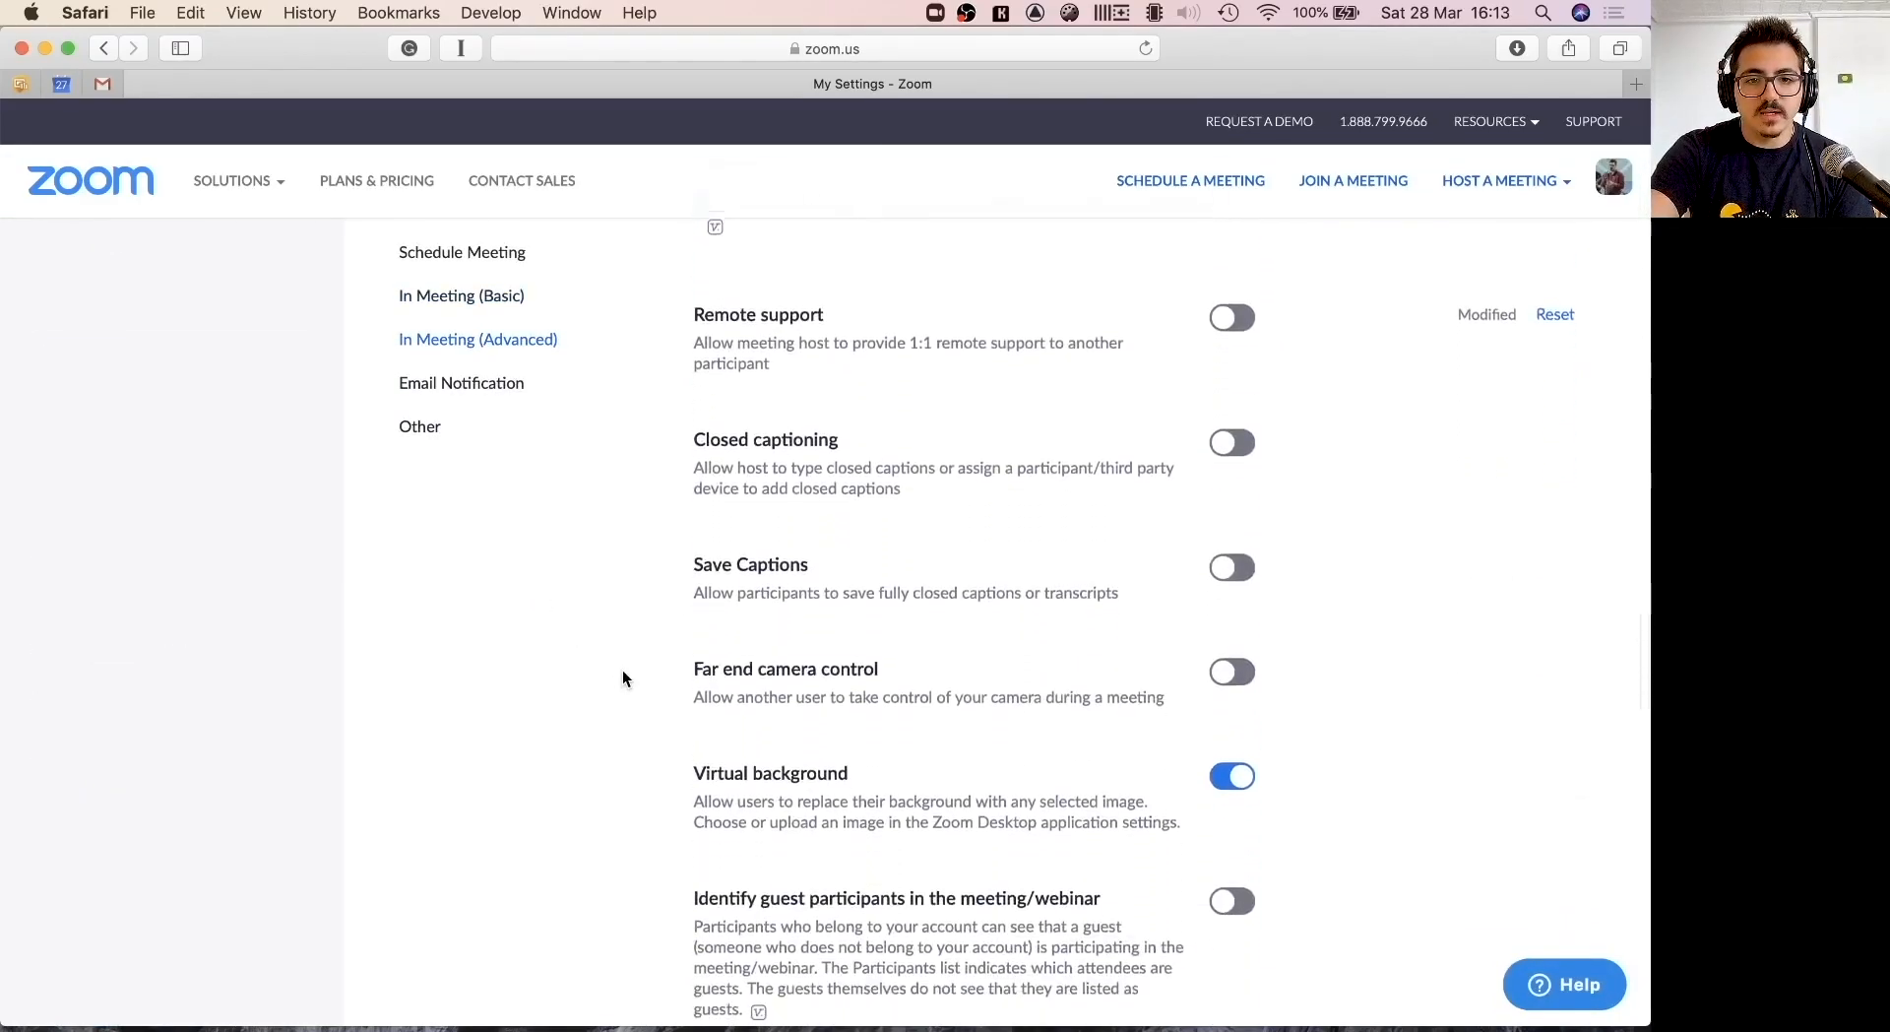
scroll(623, 678, down, 3)
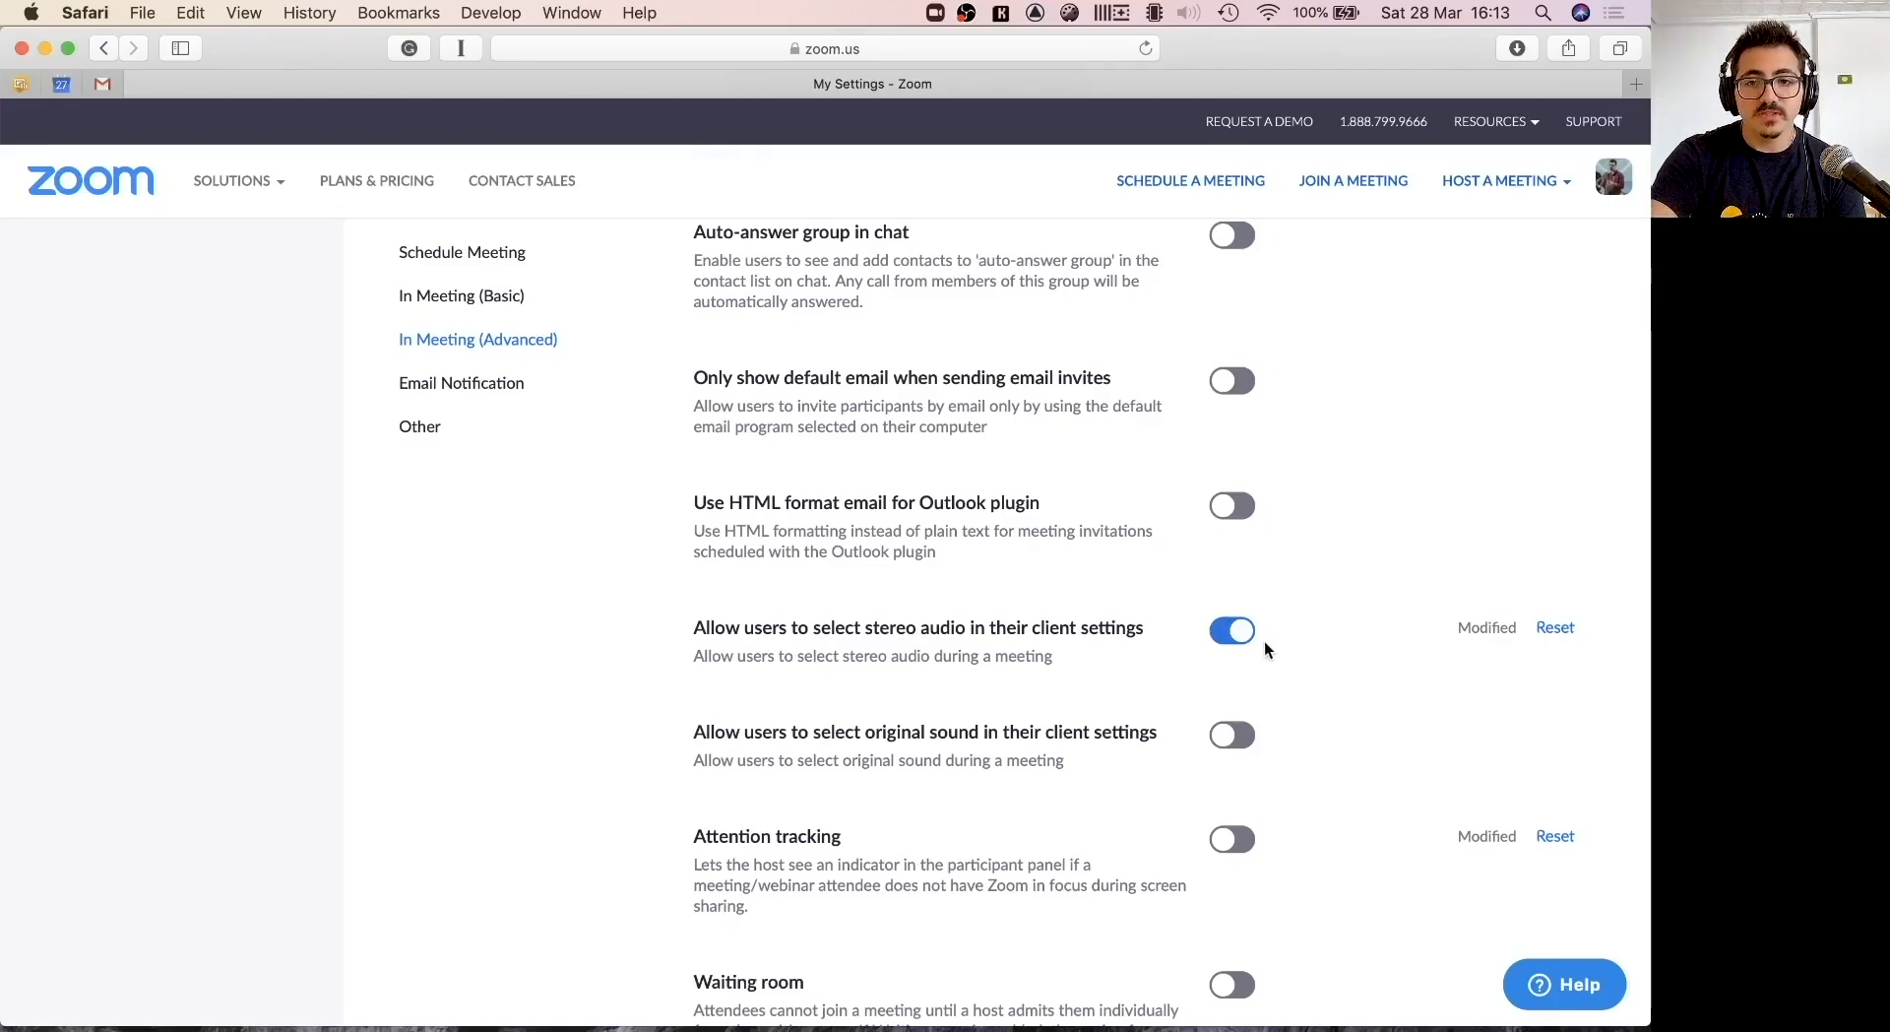
Switch back to the Zoom desktop app, move its window to the middle of the desktop and open its preferences.
key(ctrl+Right)
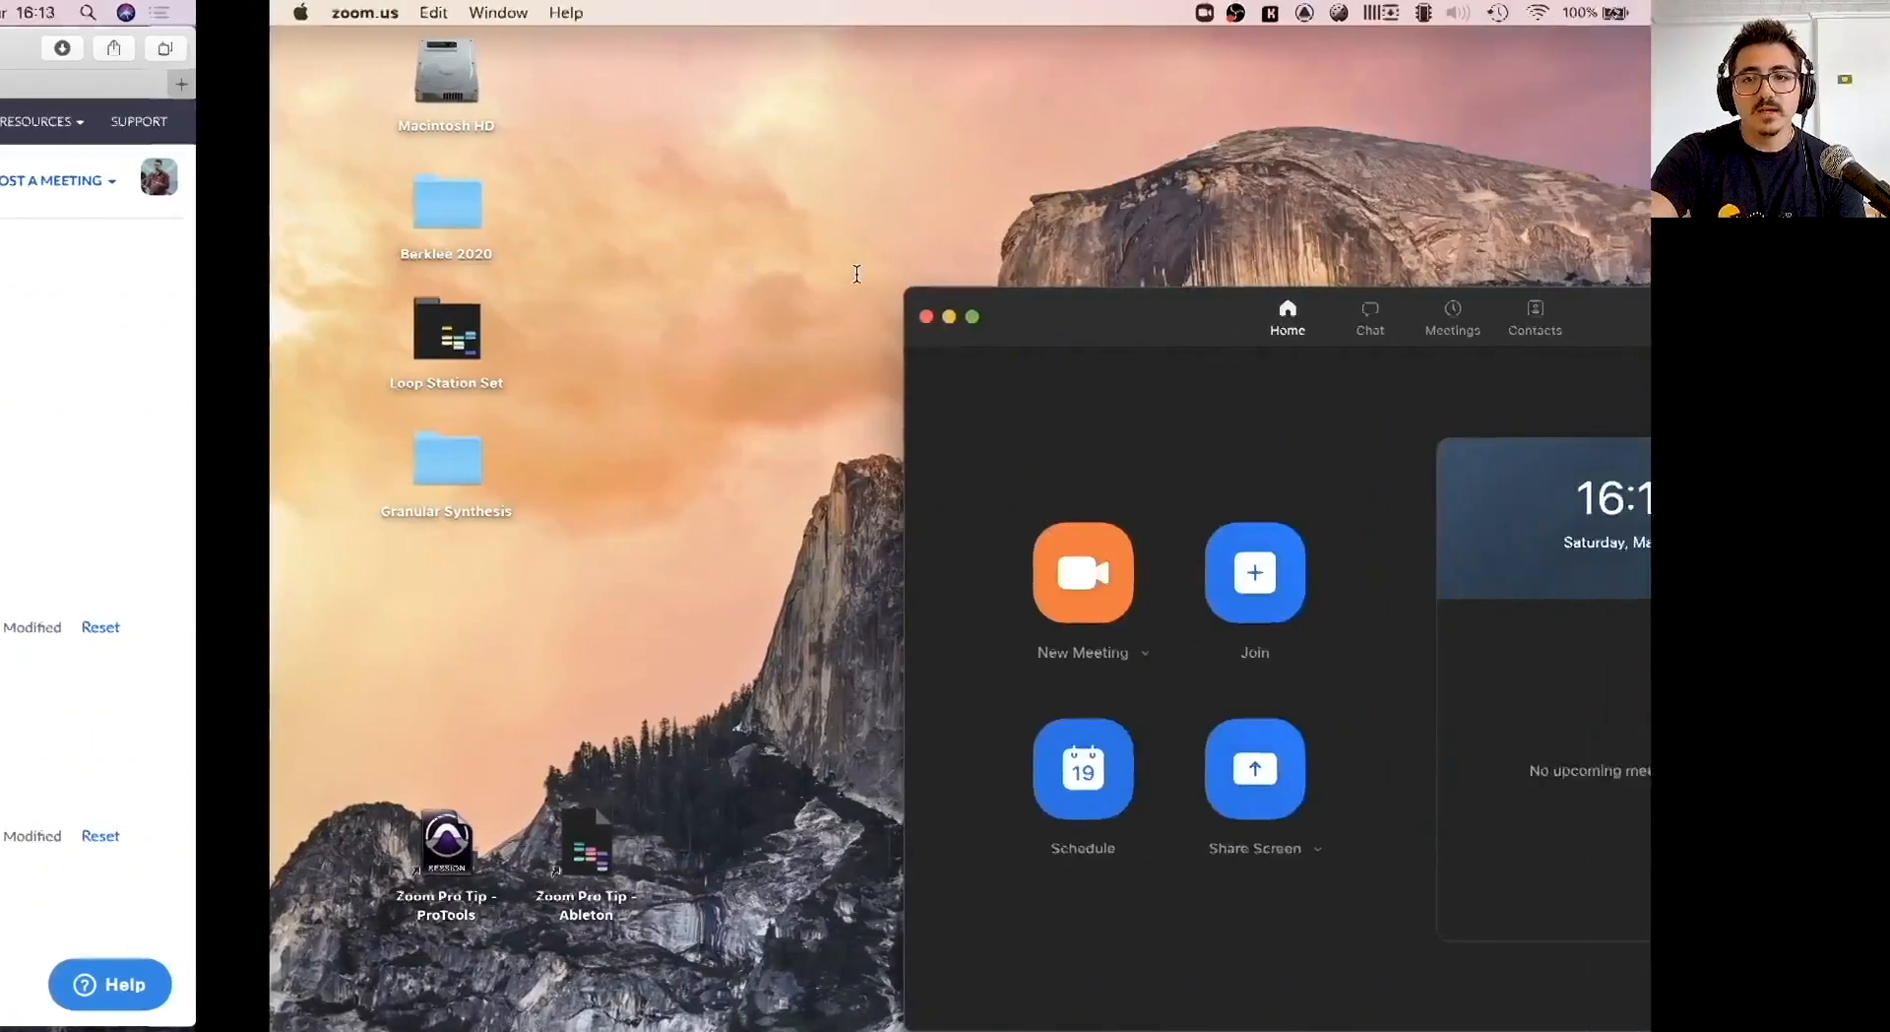
drag(859, 319, 551, 144)
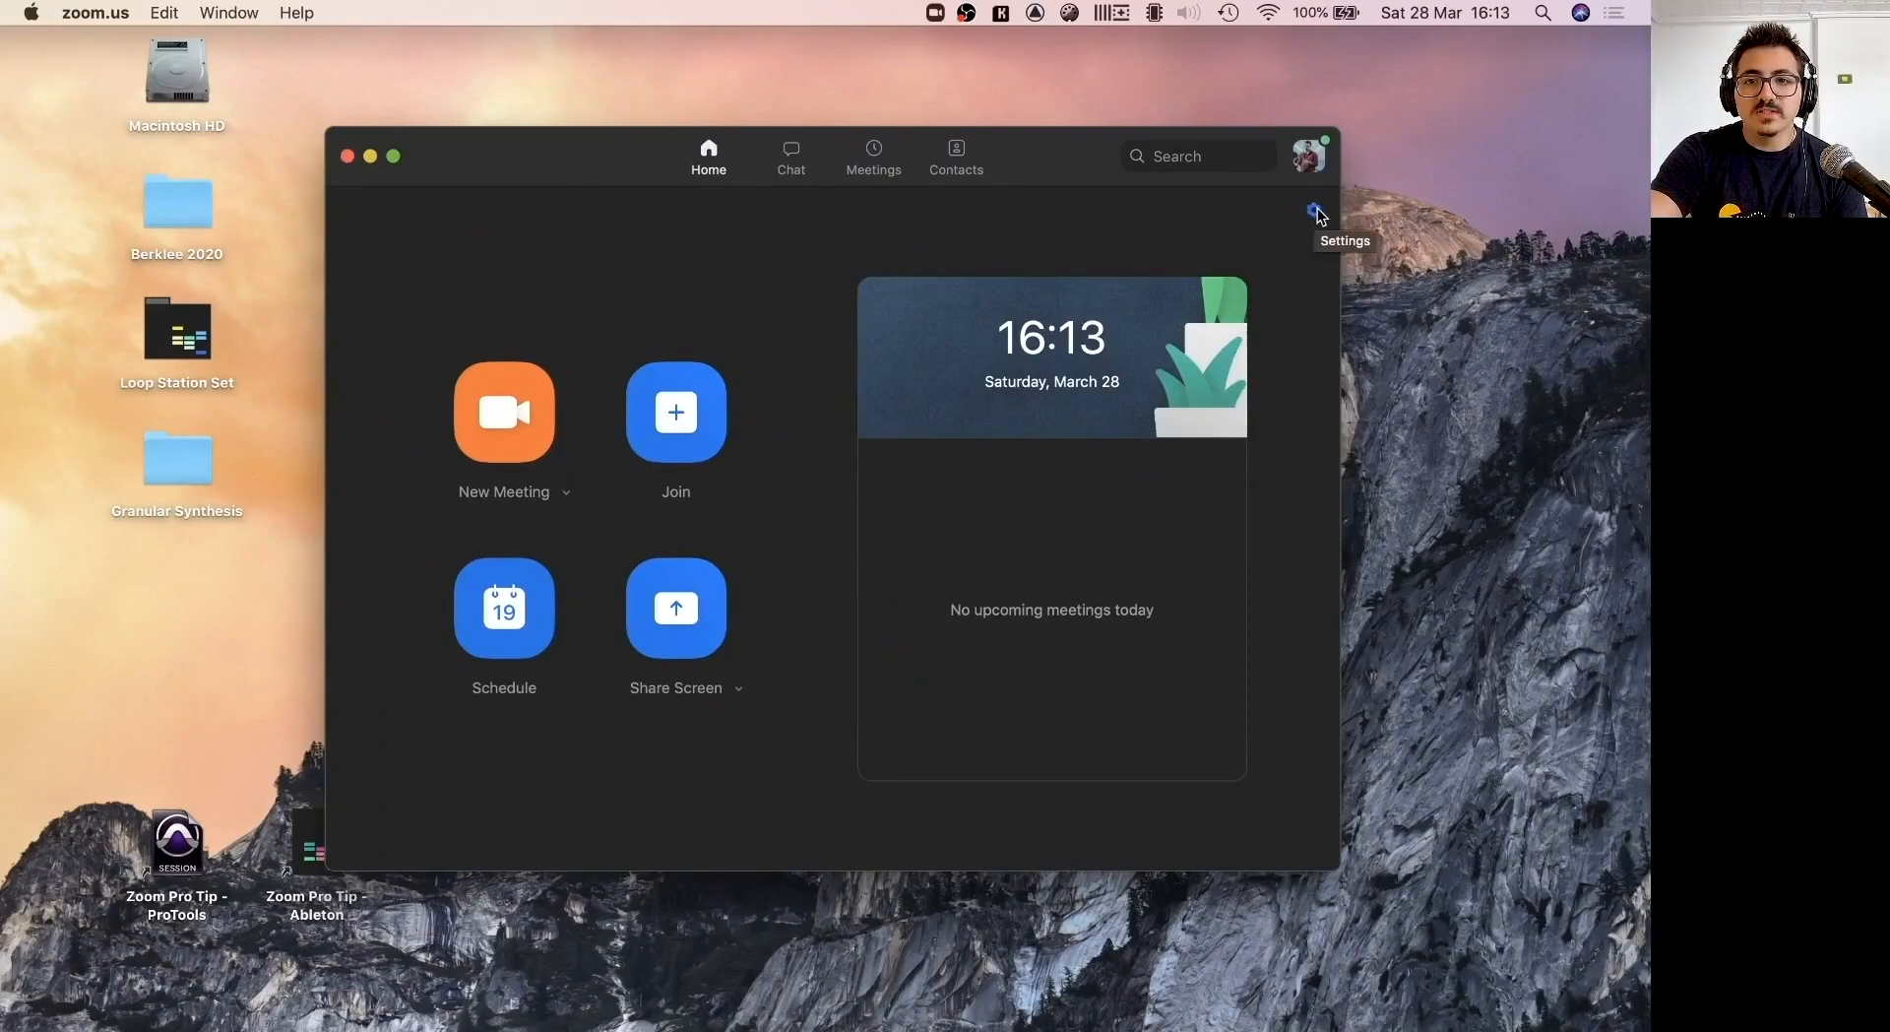
click(74, 10)
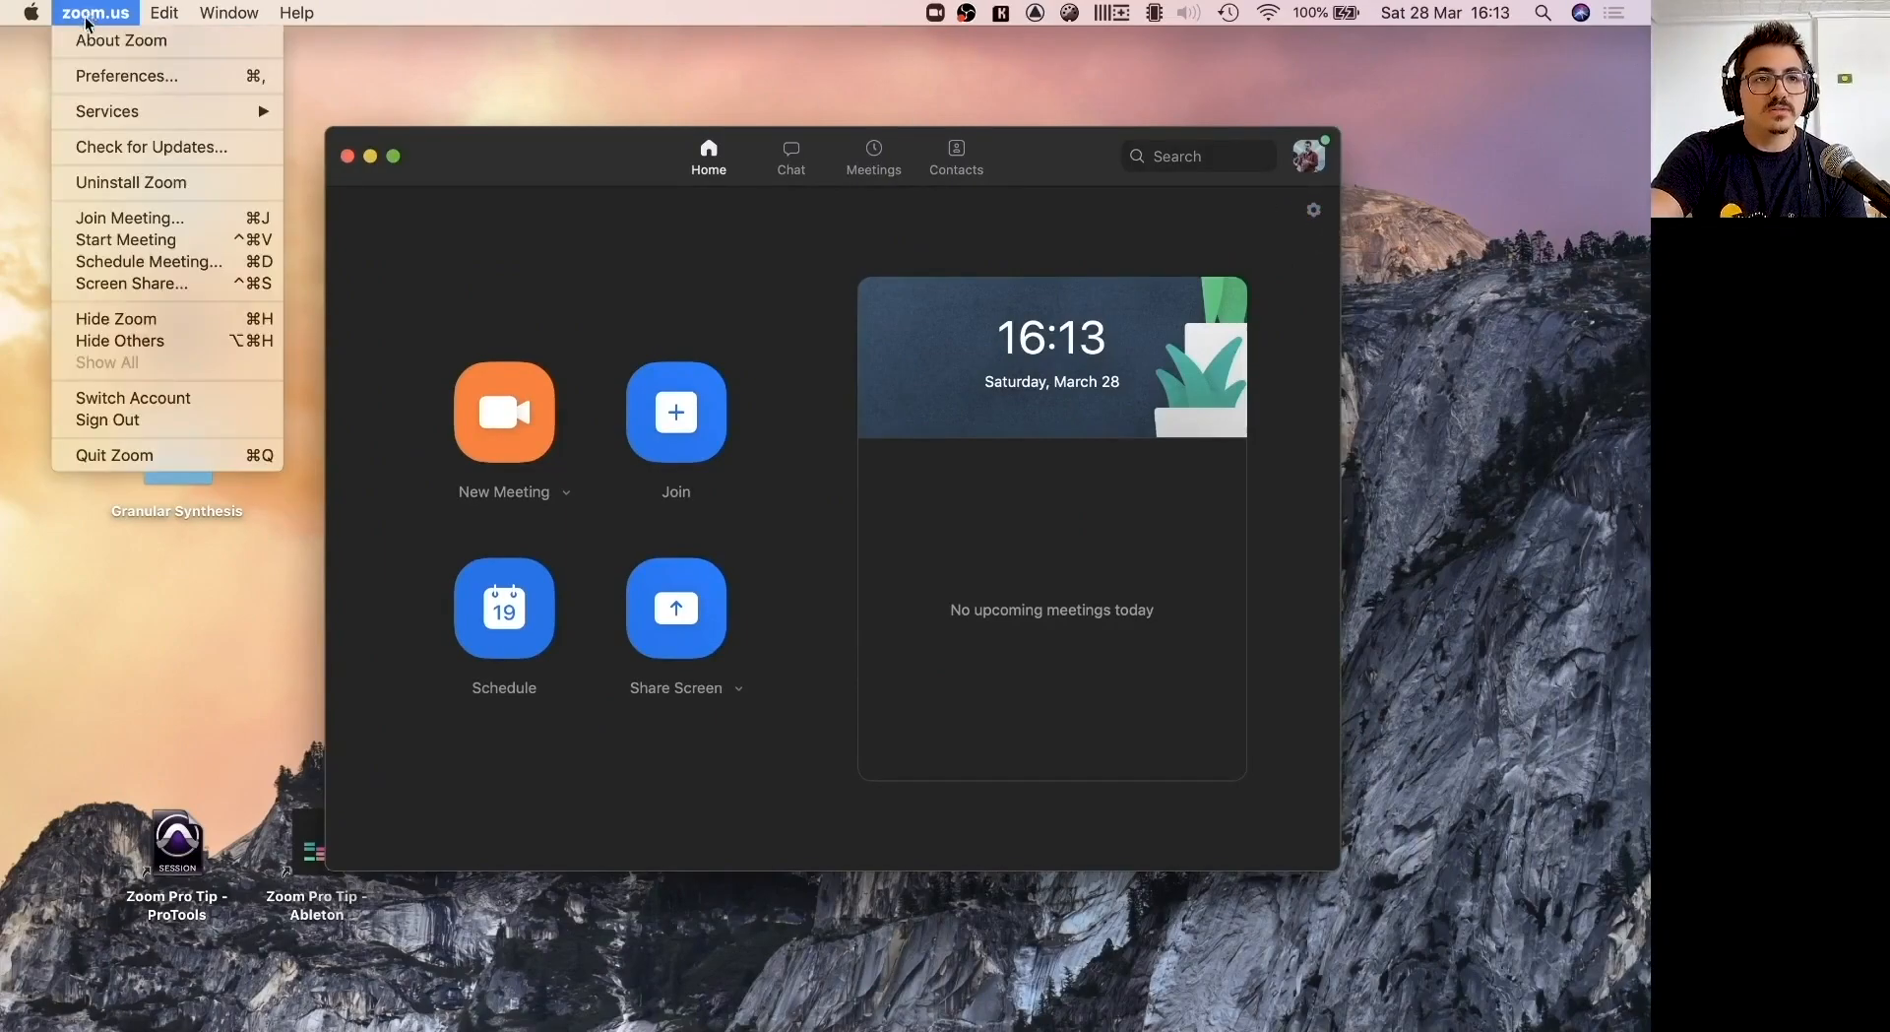
click(258, 83)
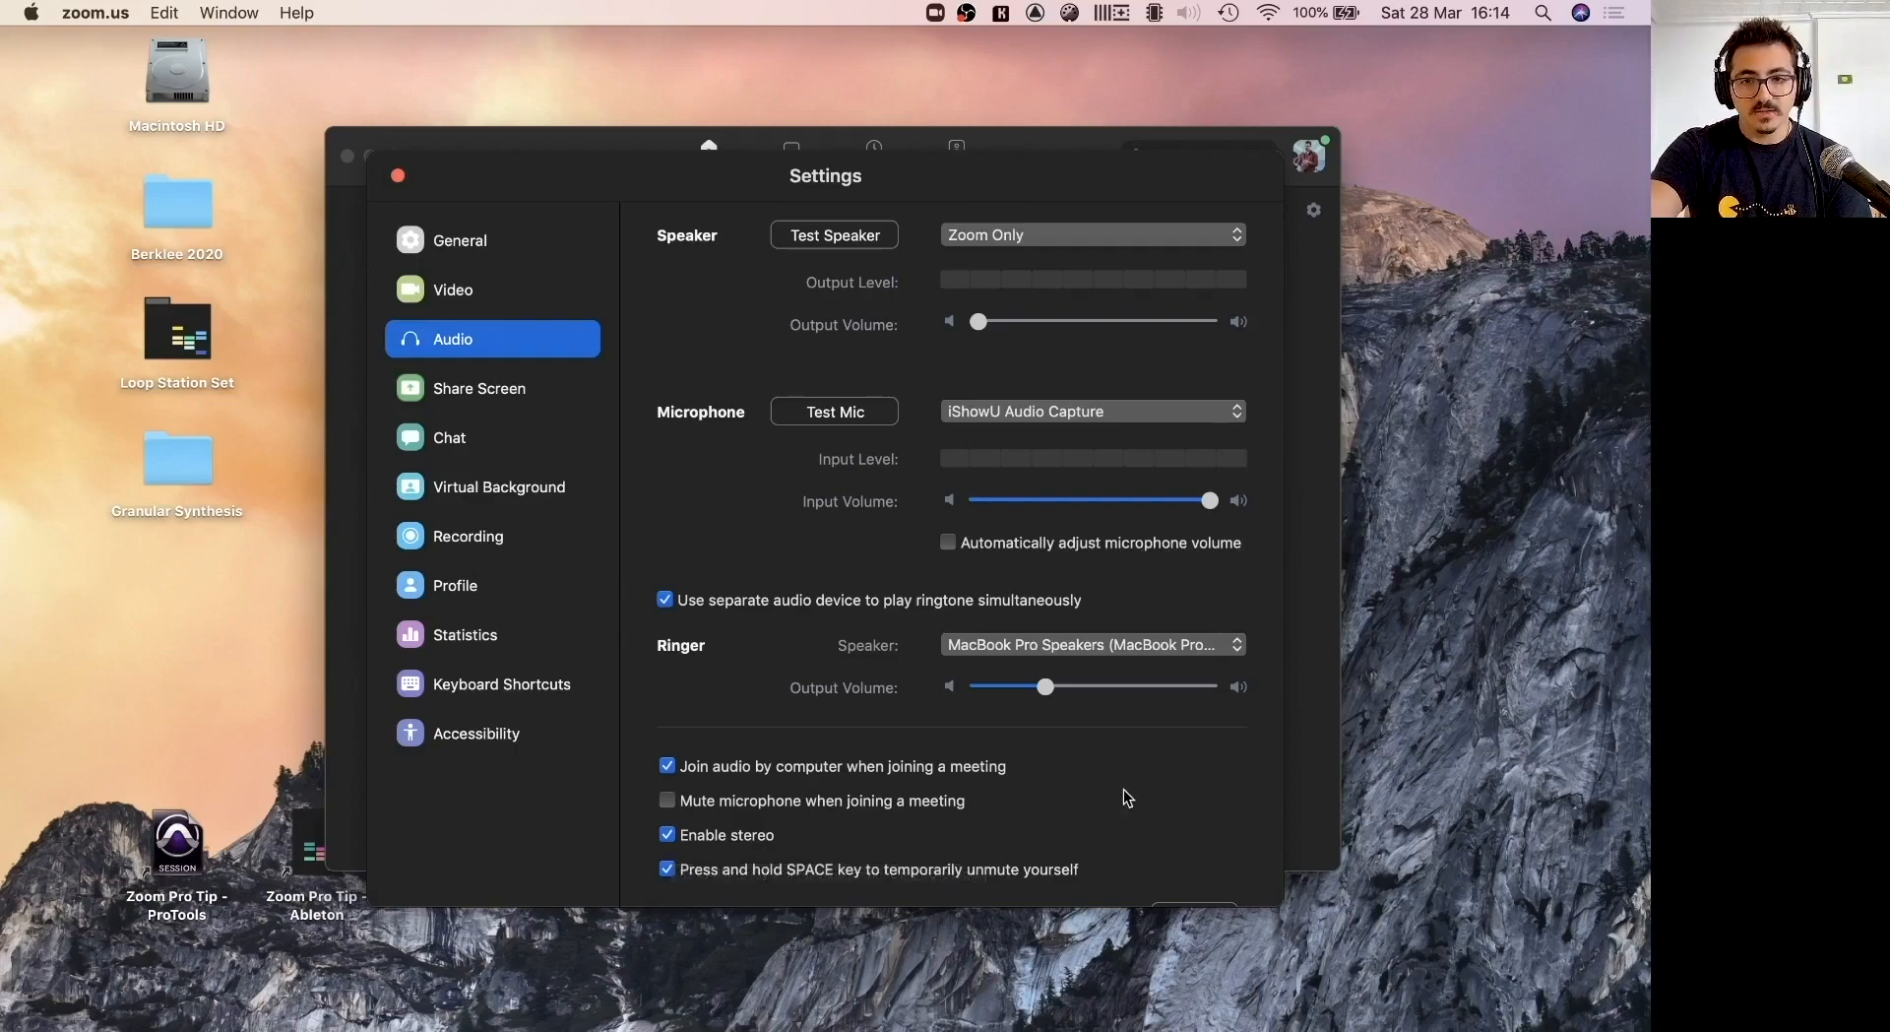
In the advanced audio settings, set both Suppress Persistent Background Noise and Suppress Intermittent Background Noise to Disable.
scroll(1124, 788, down, 3)
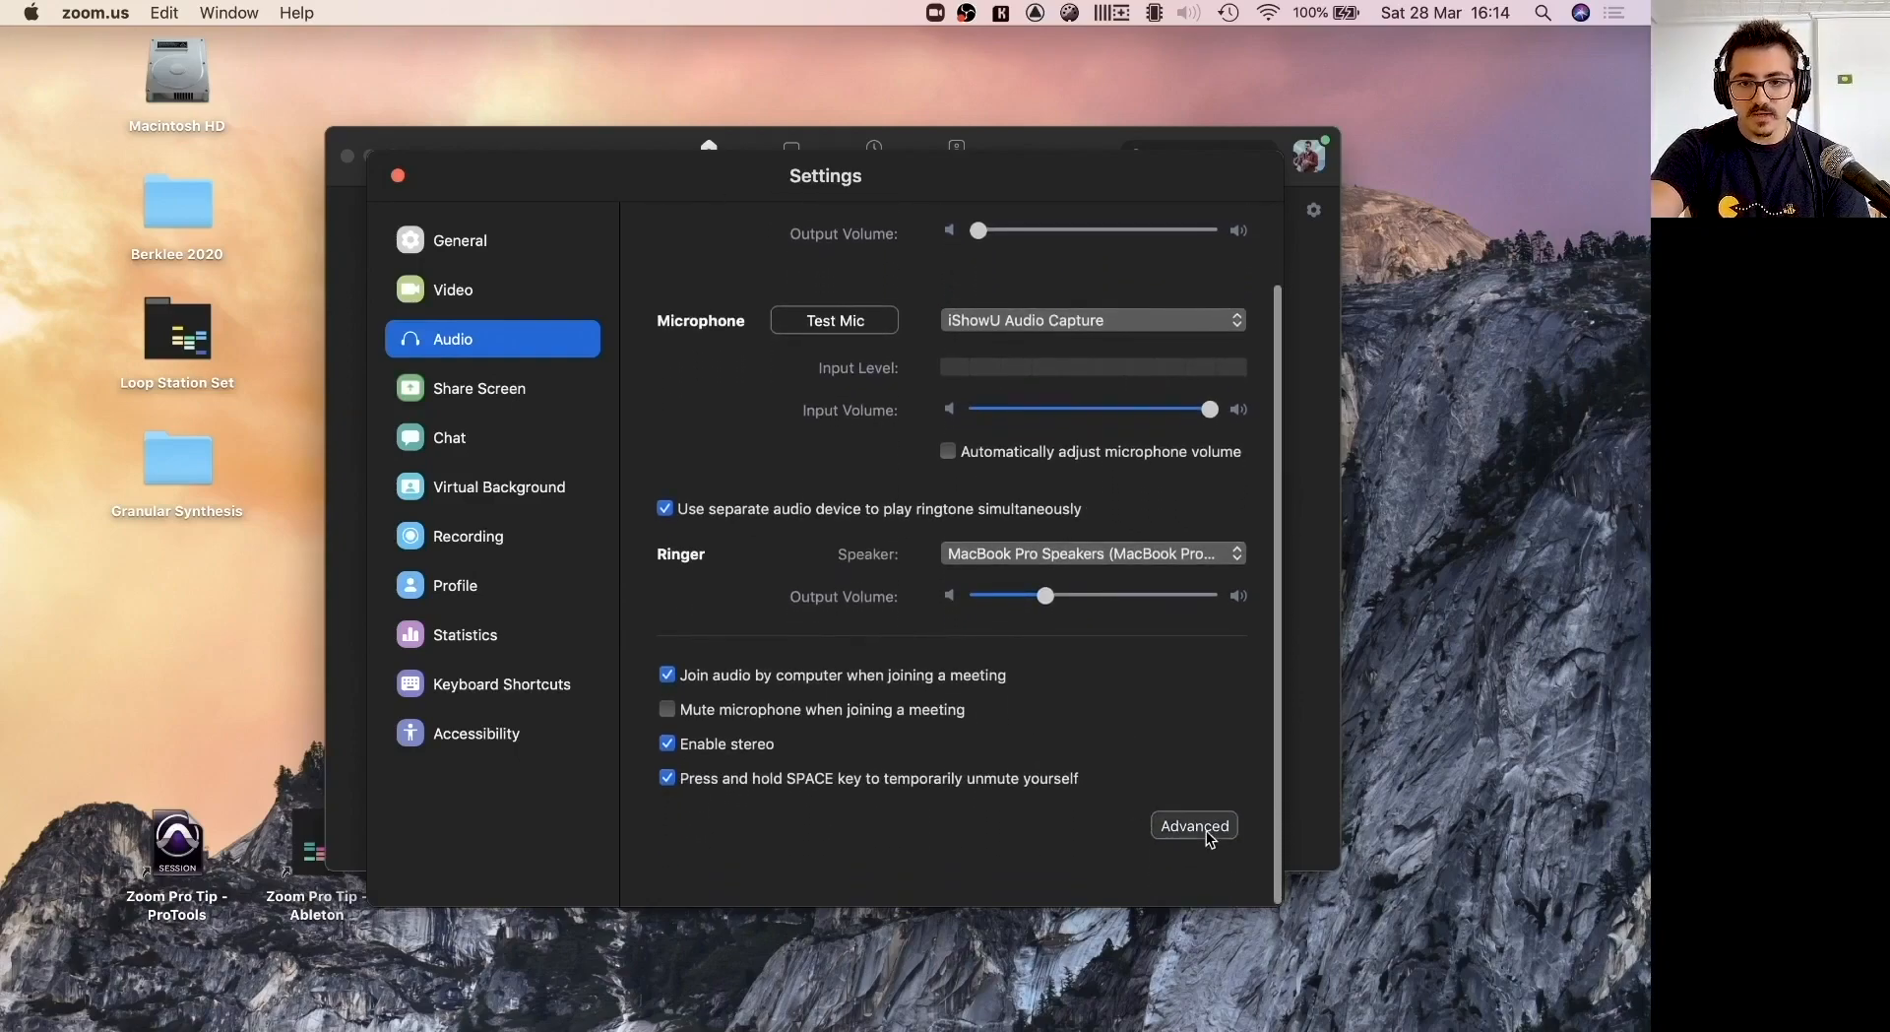
click(1208, 832)
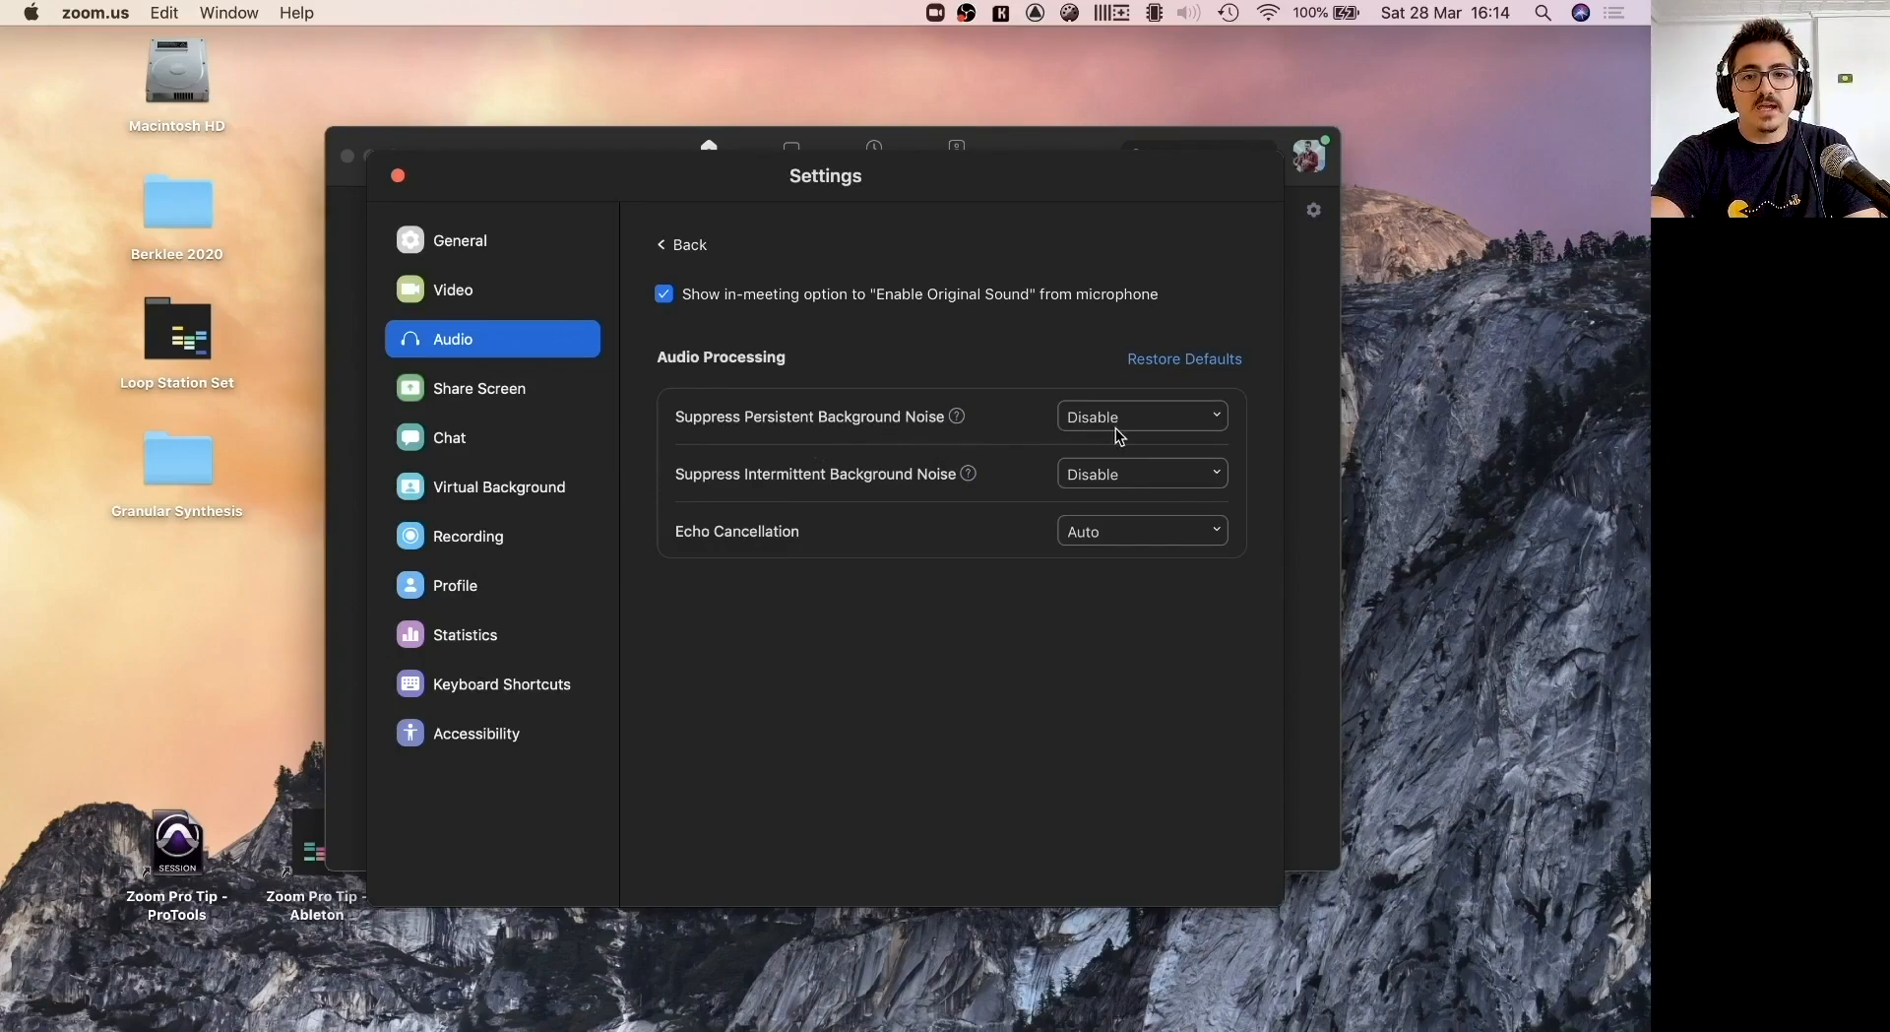
click(1089, 423)
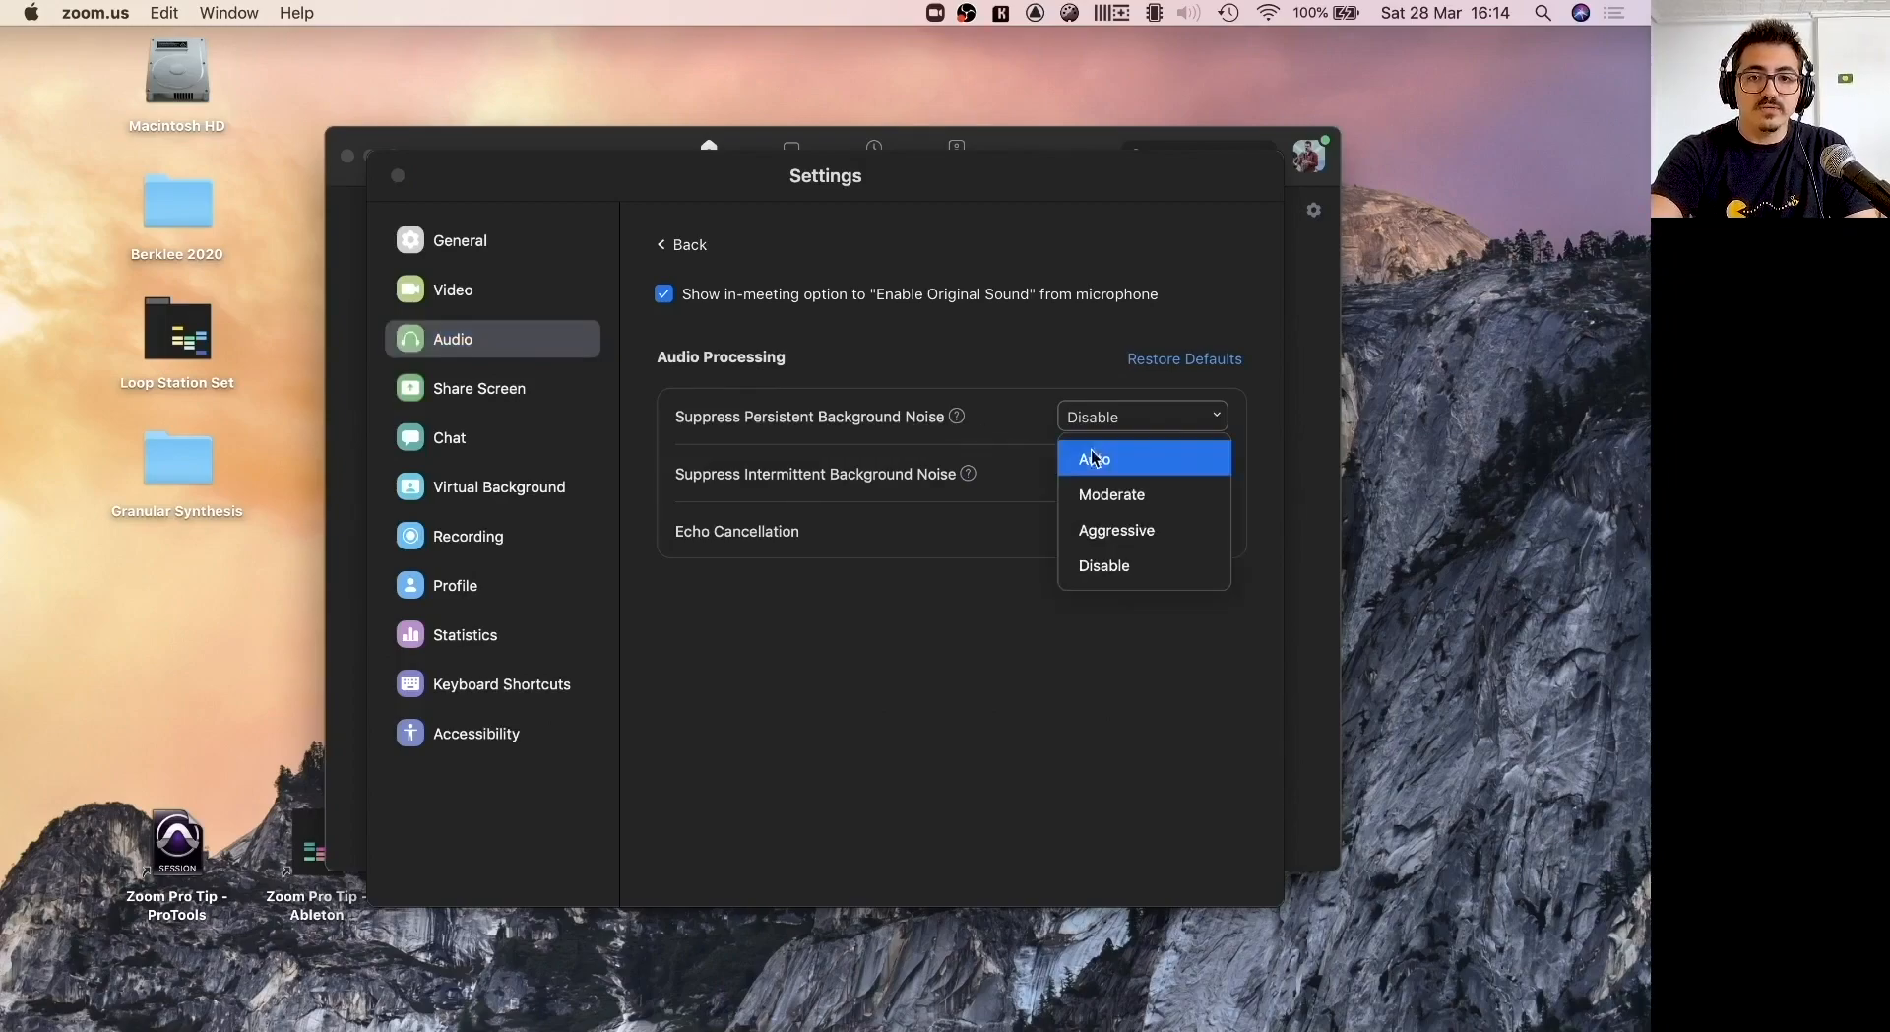
click(1123, 569)
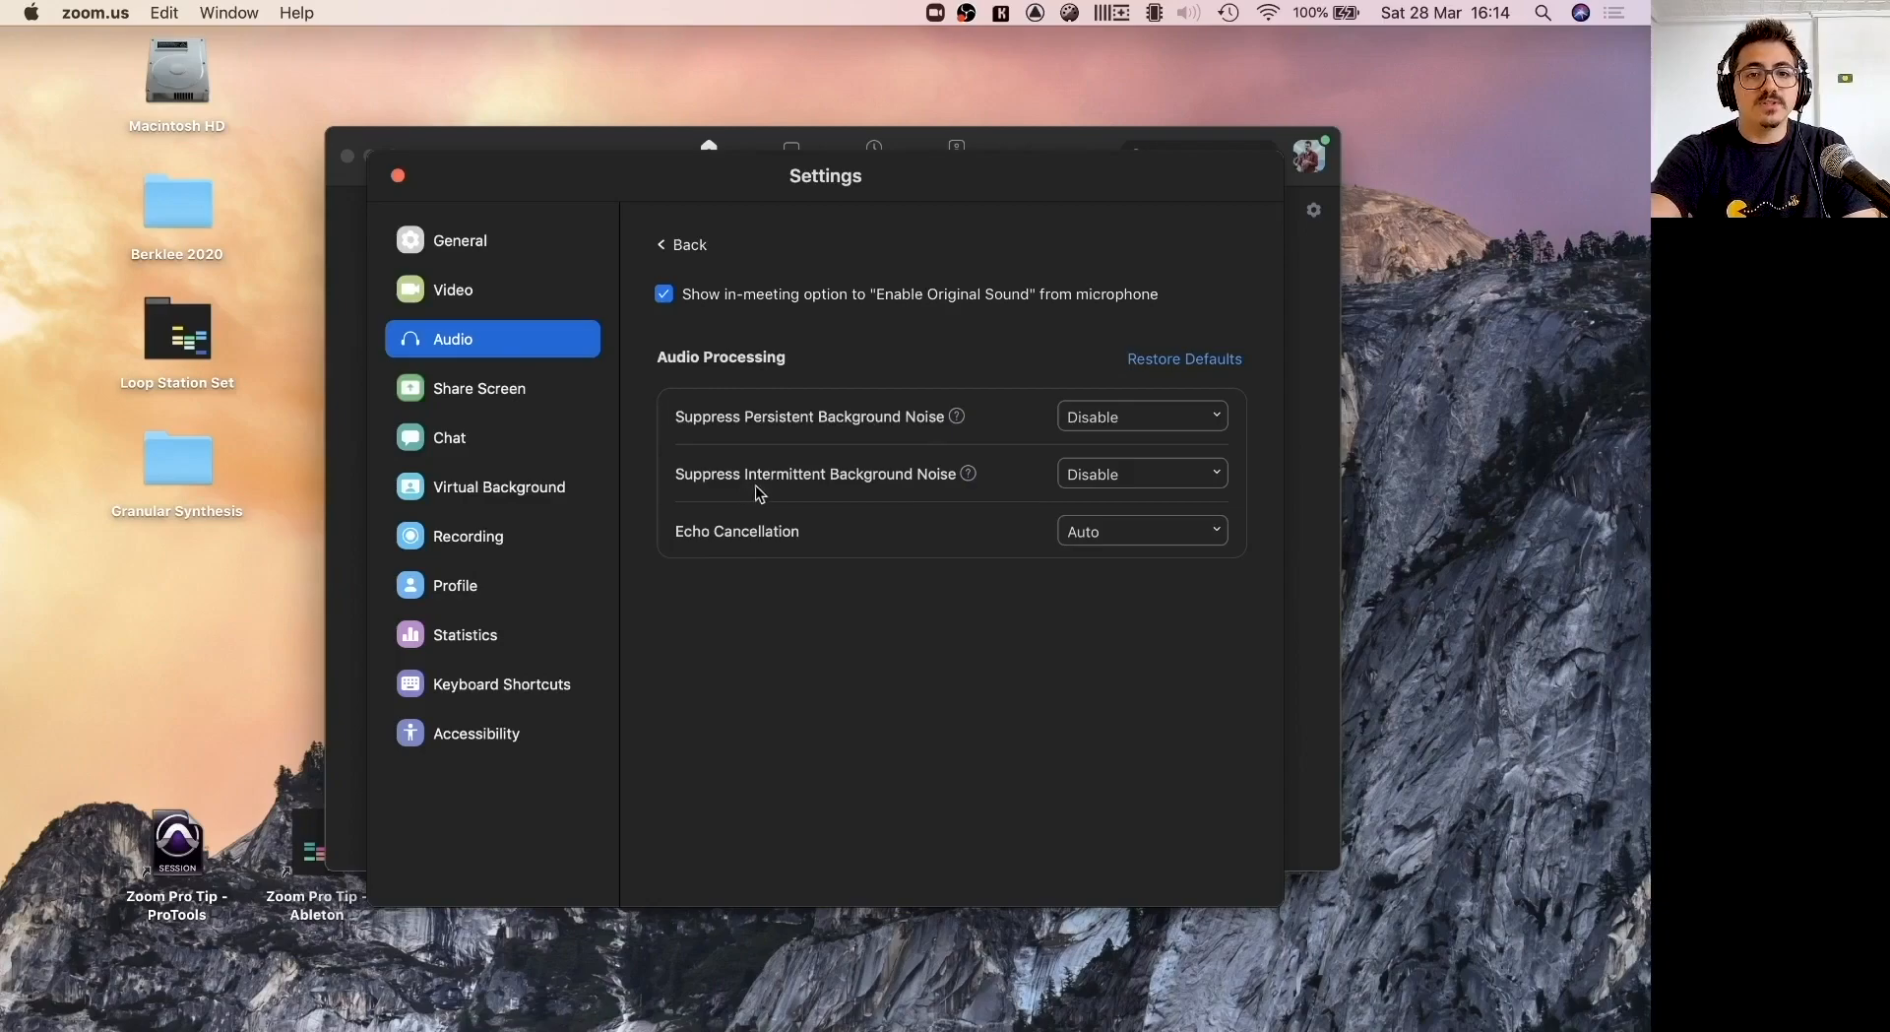
click(1092, 478)
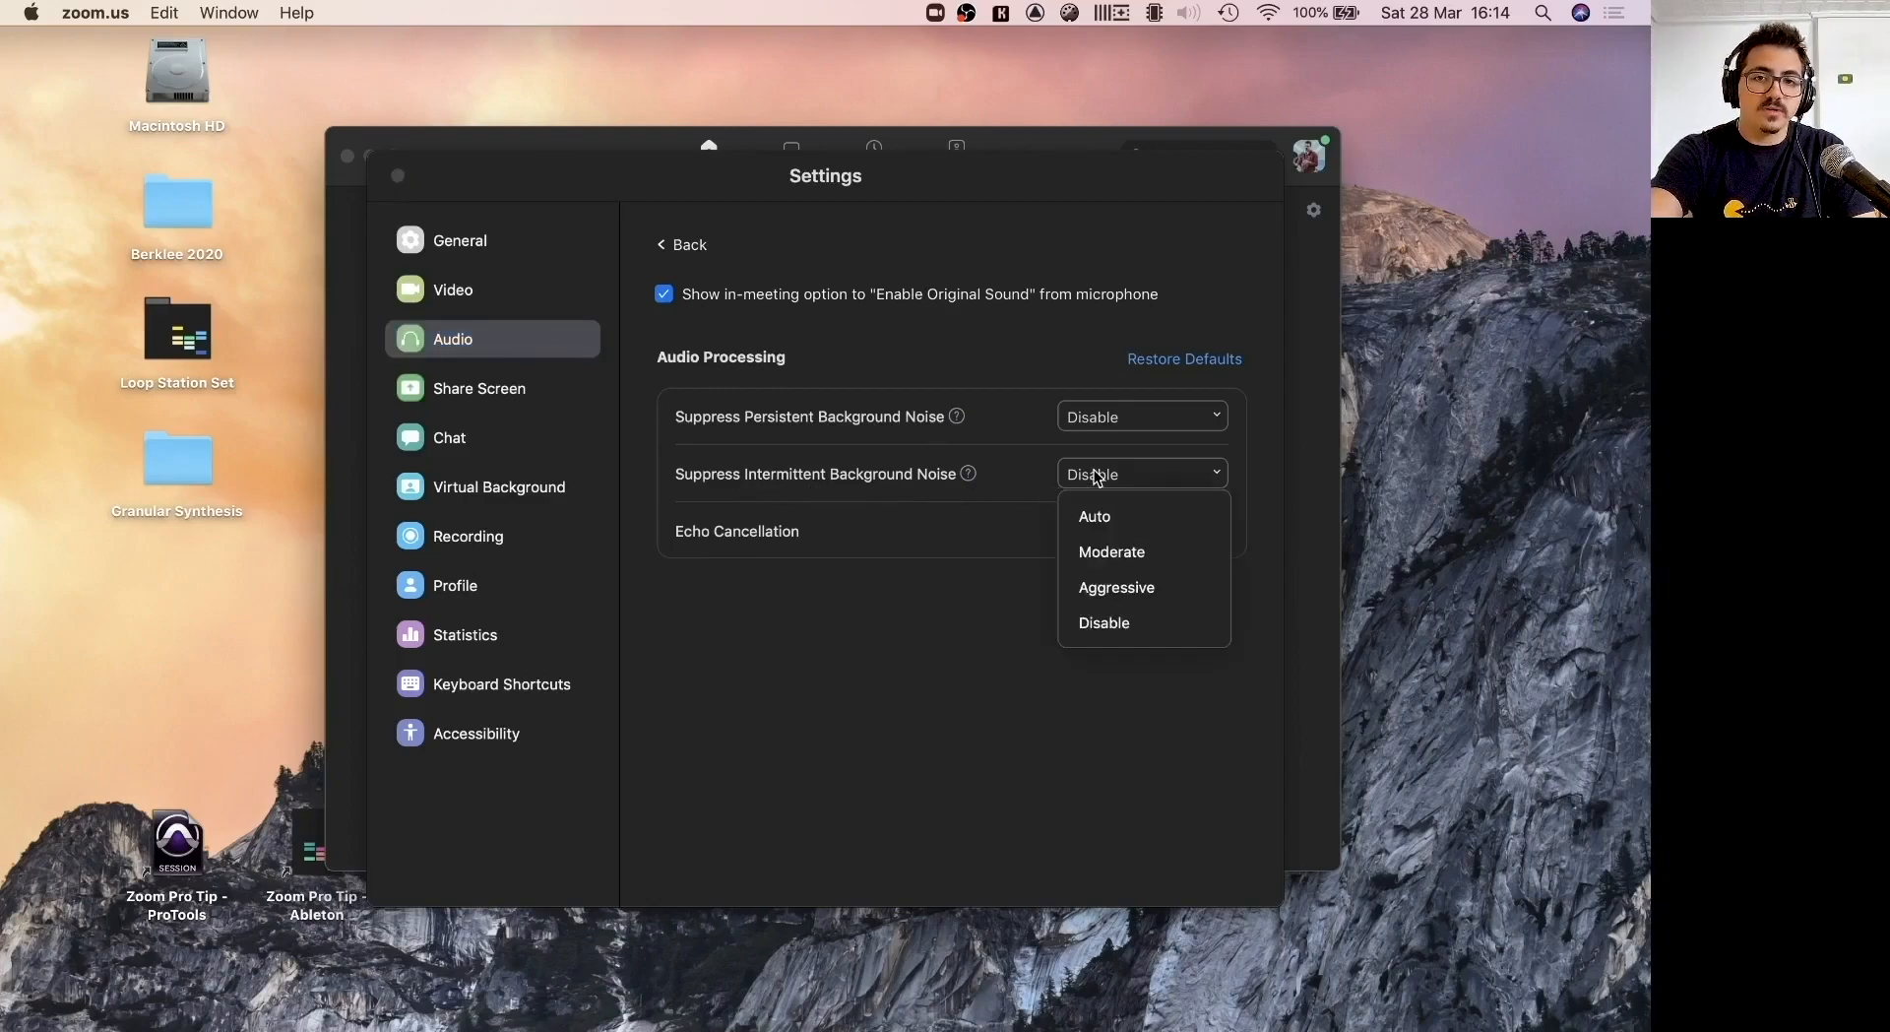
click(1113, 630)
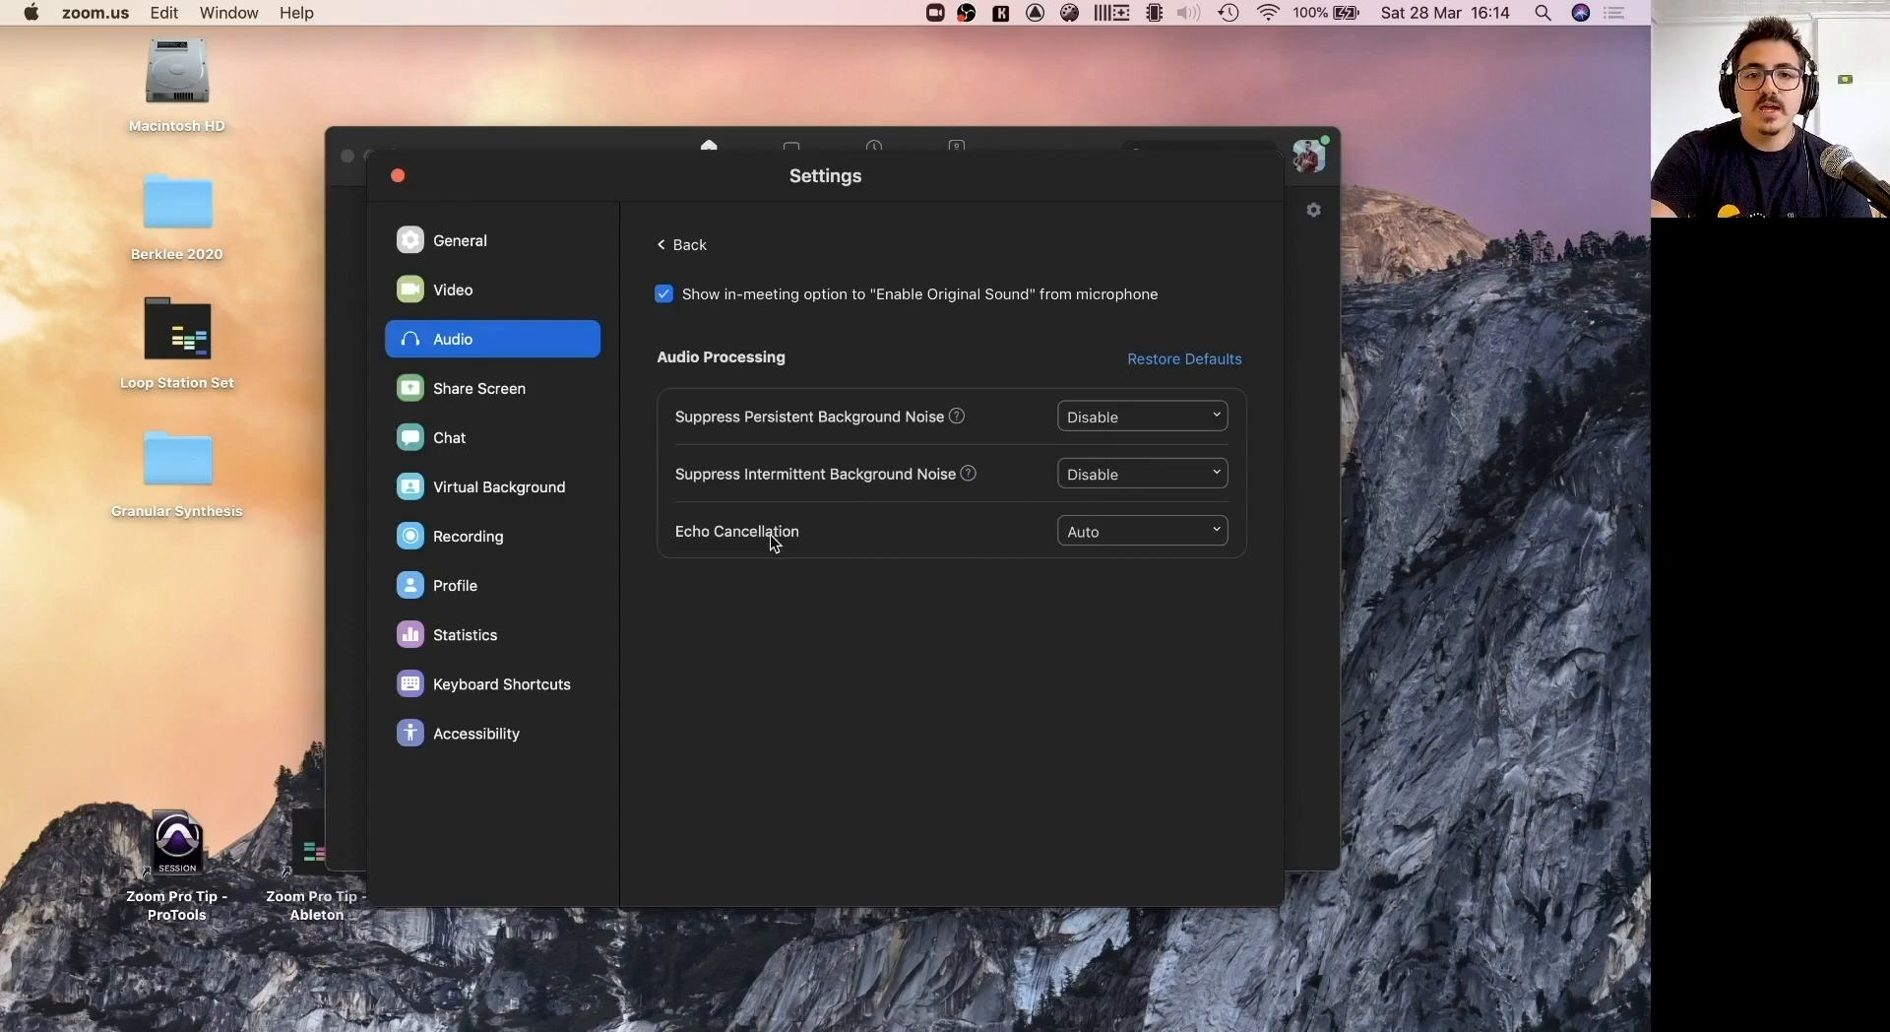
Set Echo Cancellation to Auto and close the settings window.
click(1207, 522)
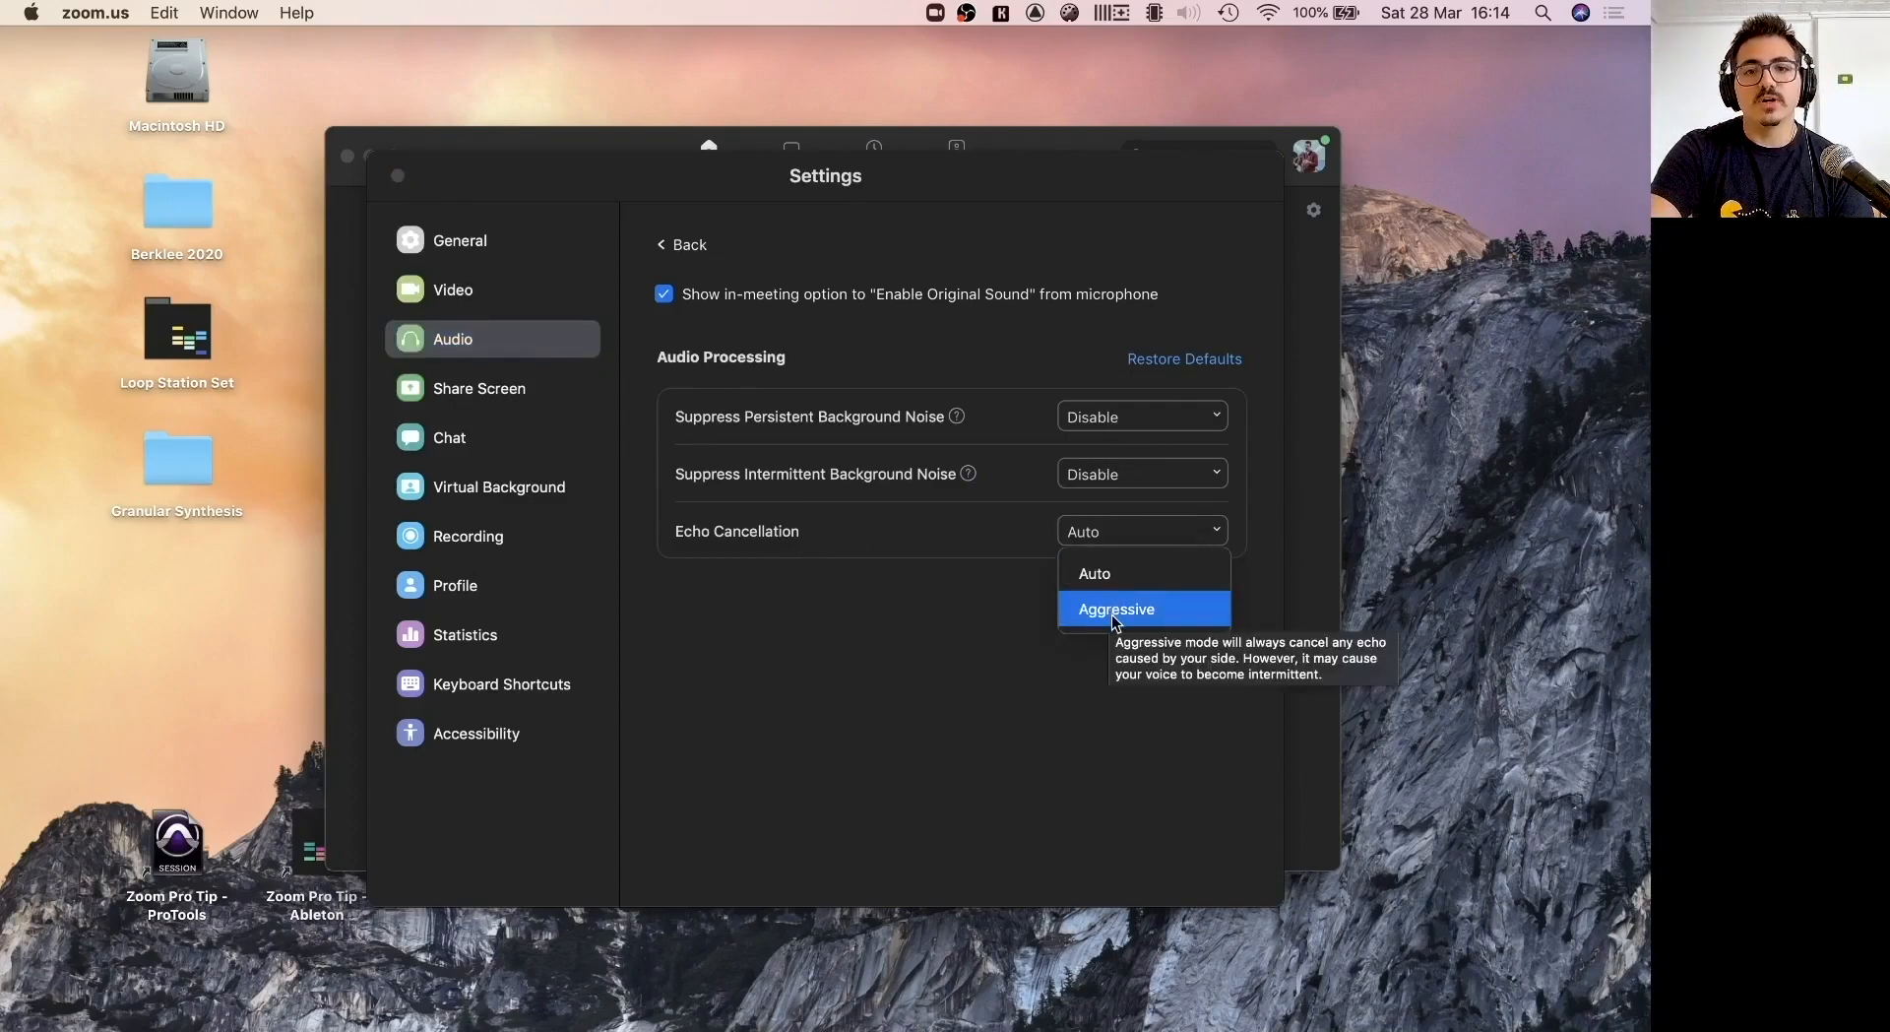
click(1105, 589)
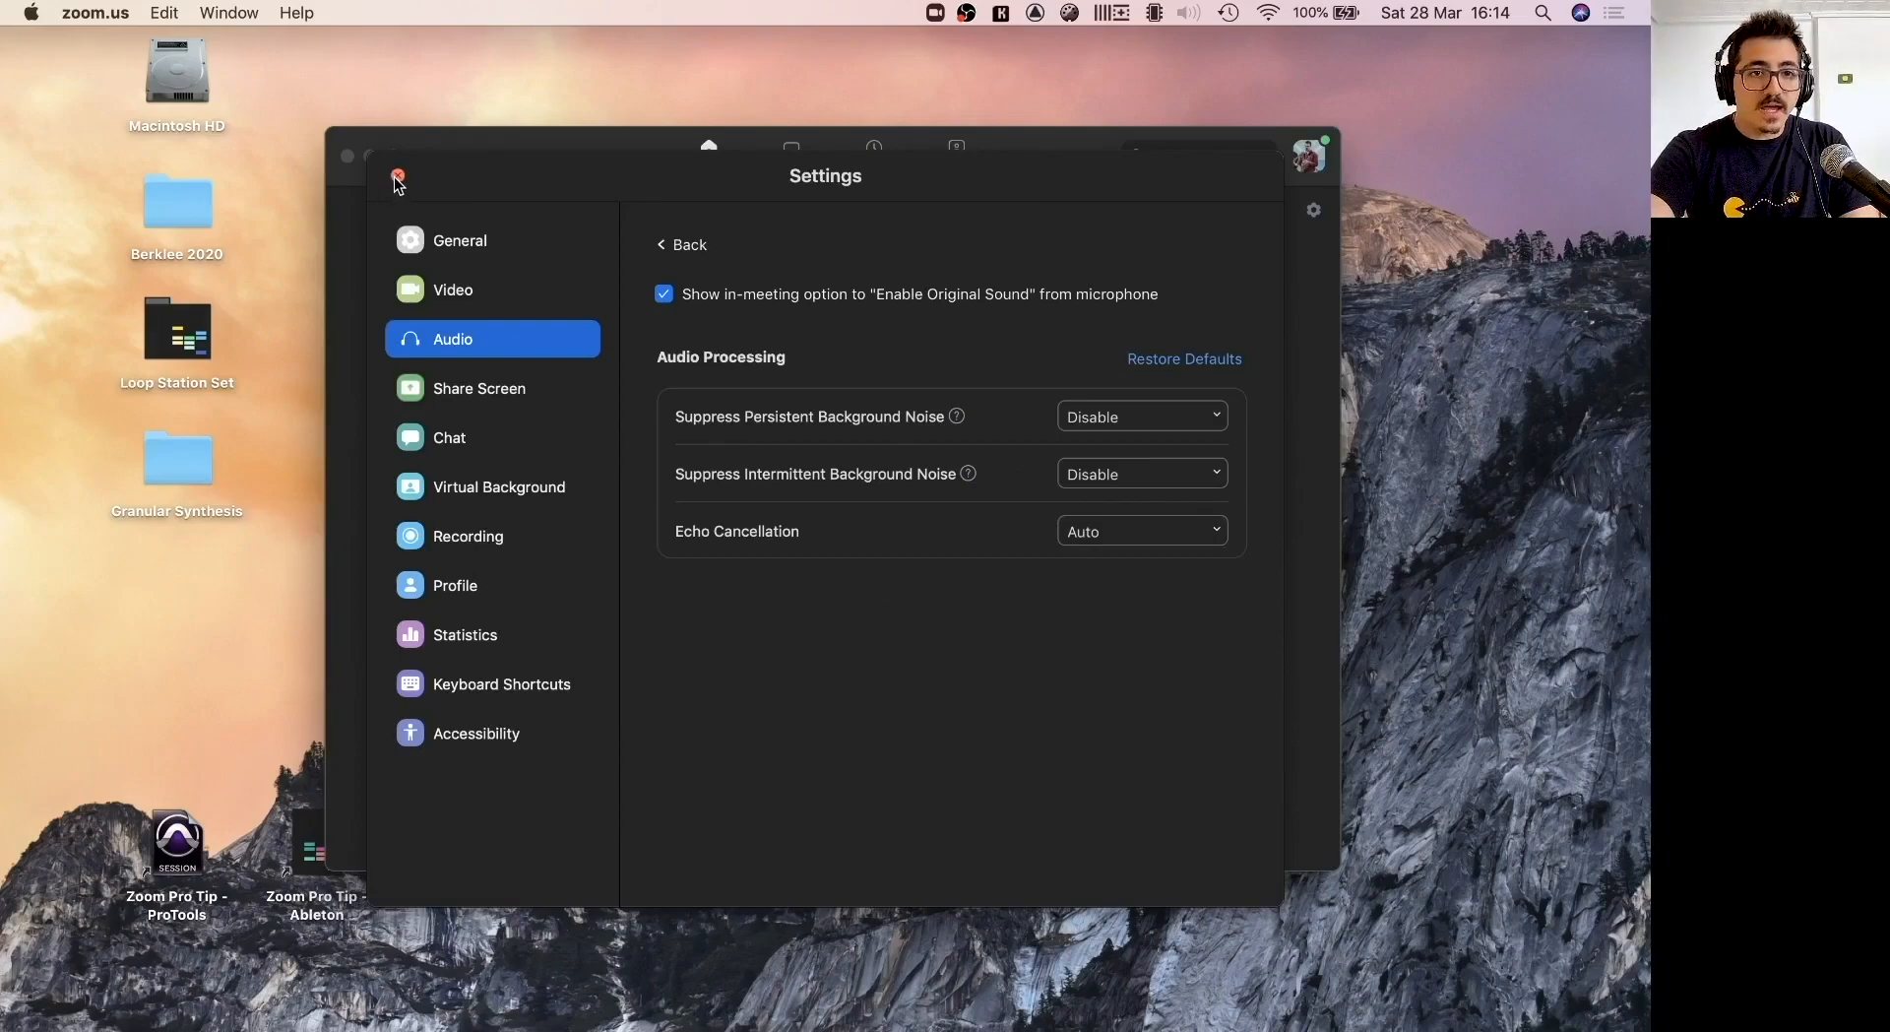
click(398, 176)
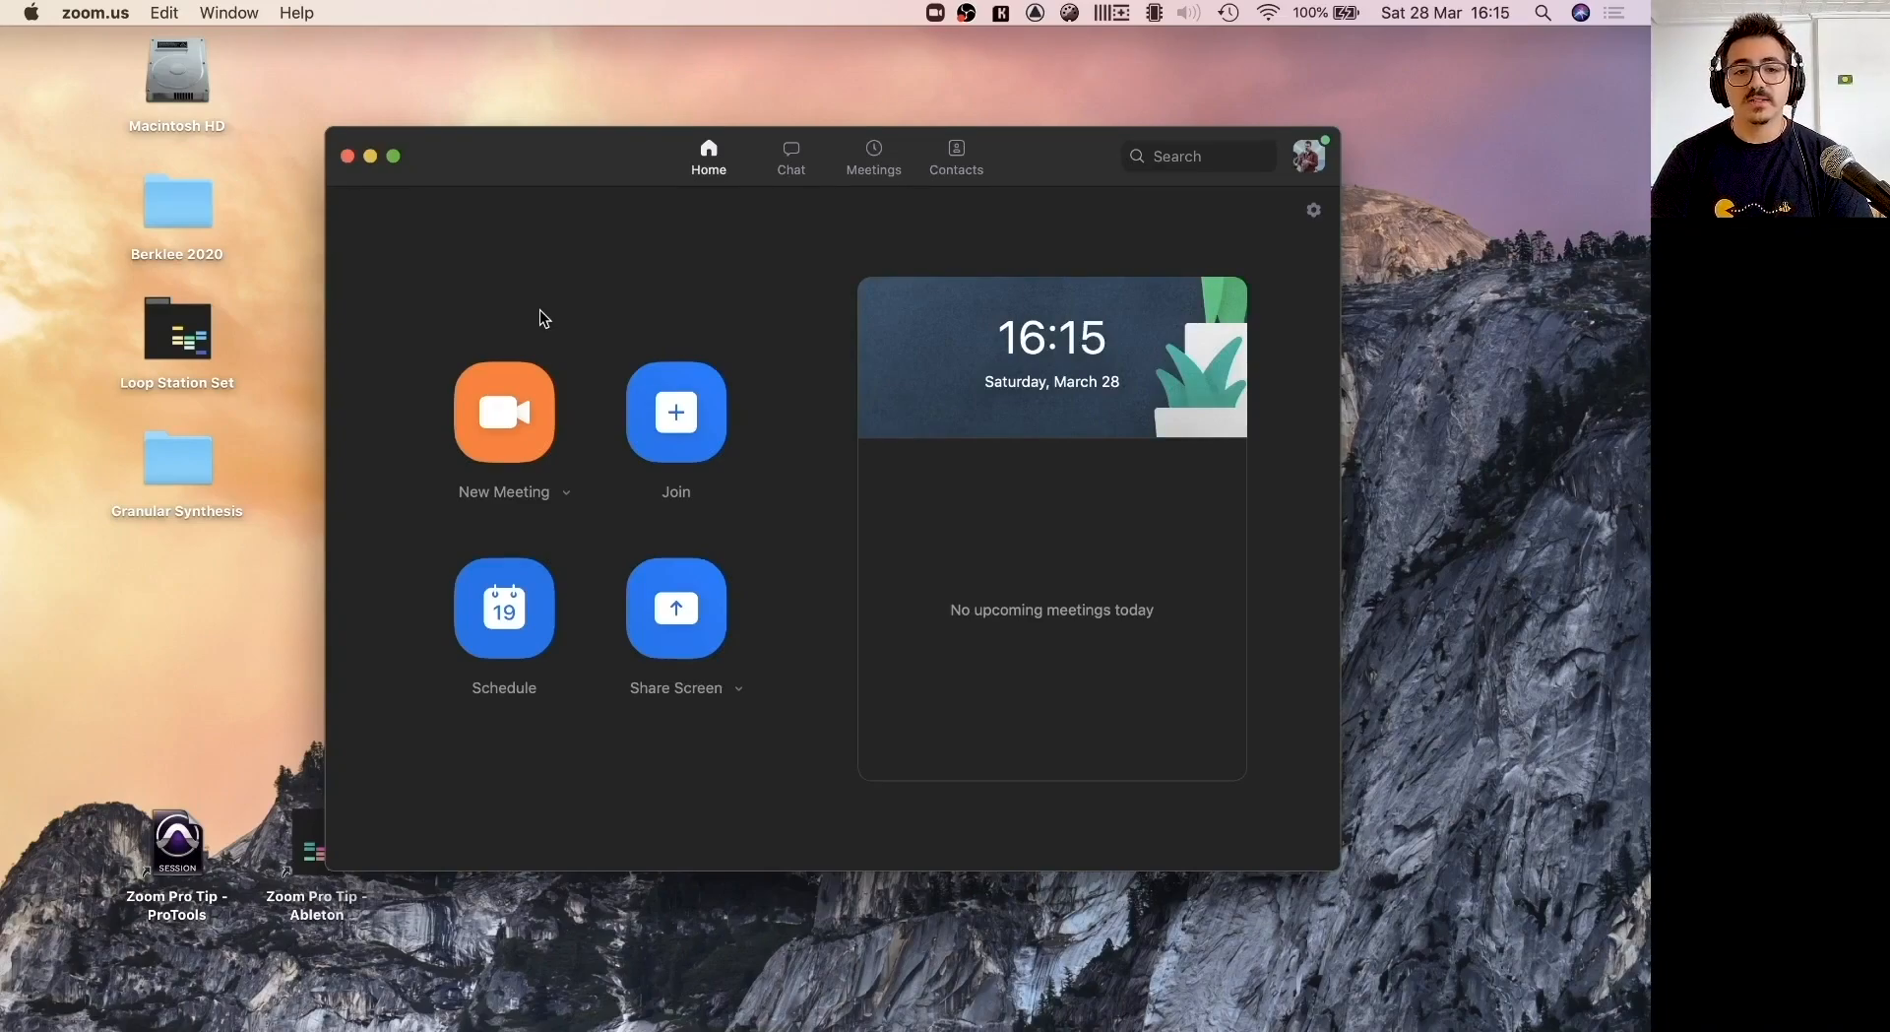
Start a new meeting and apply the beach with palm trees as the virtual background.
click(516, 397)
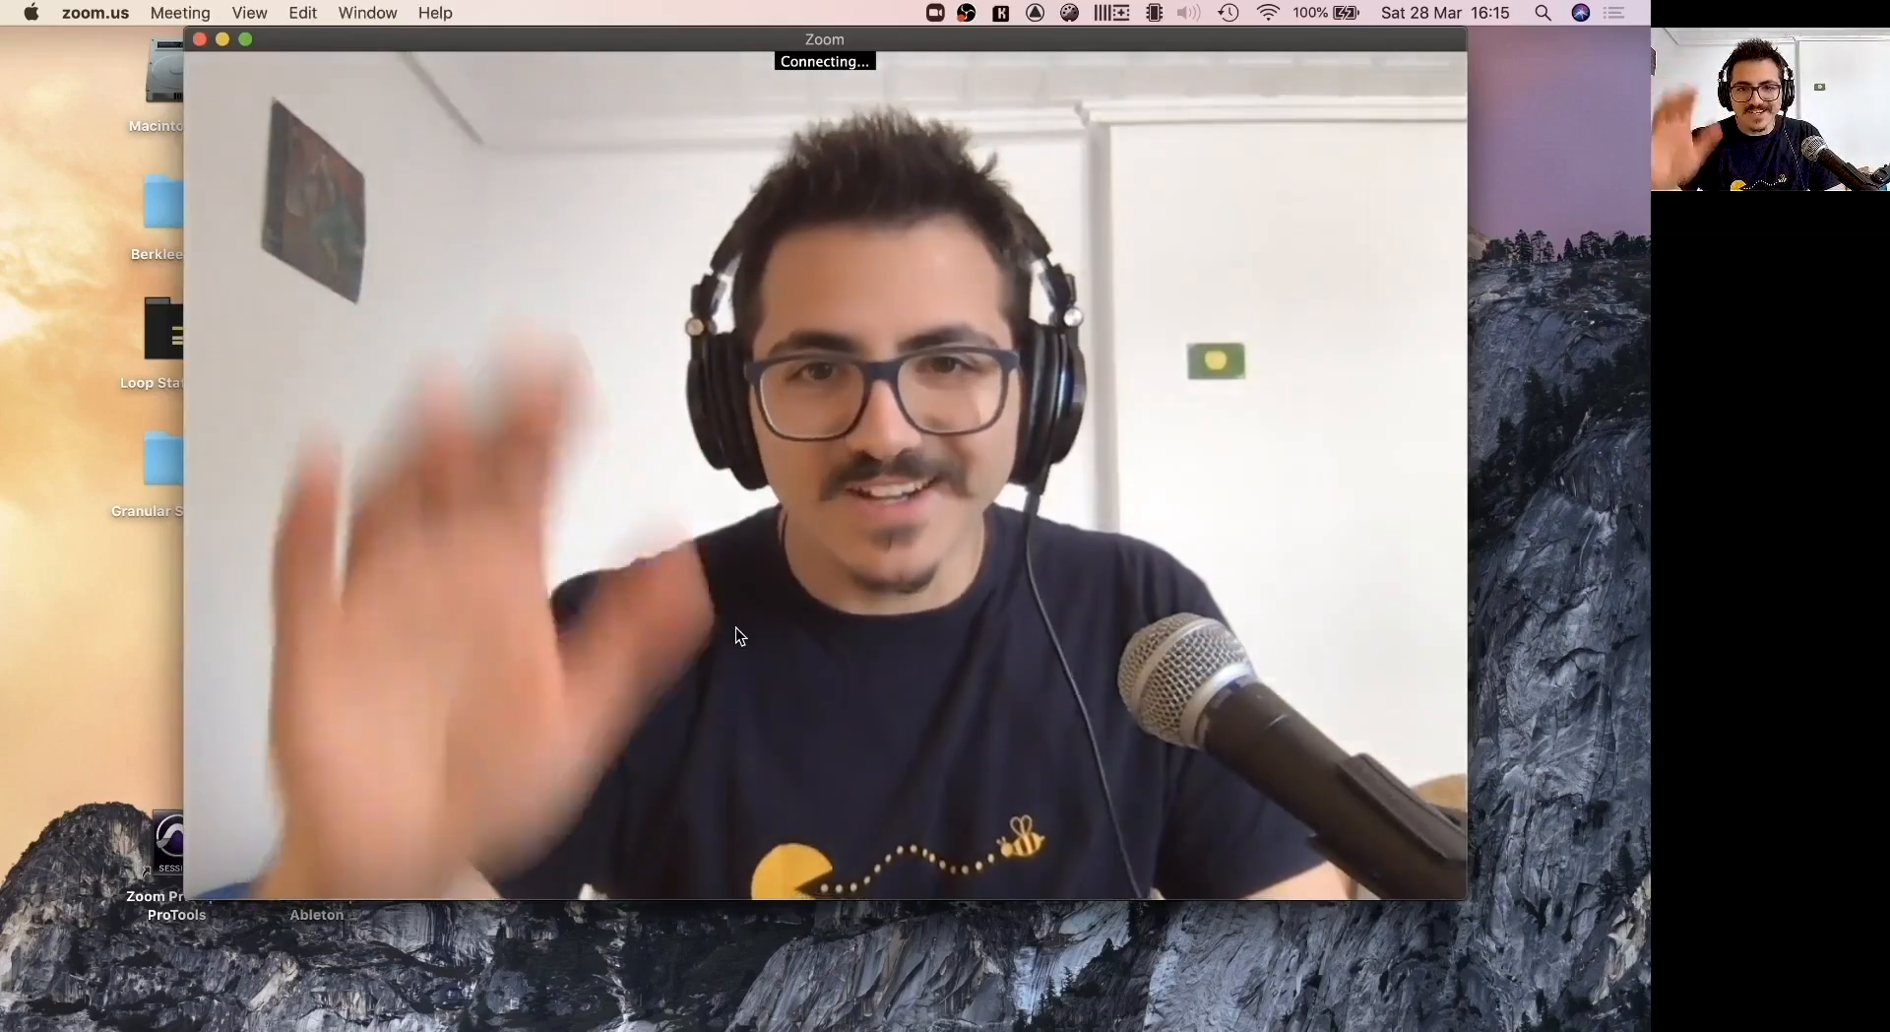
click(380, 867)
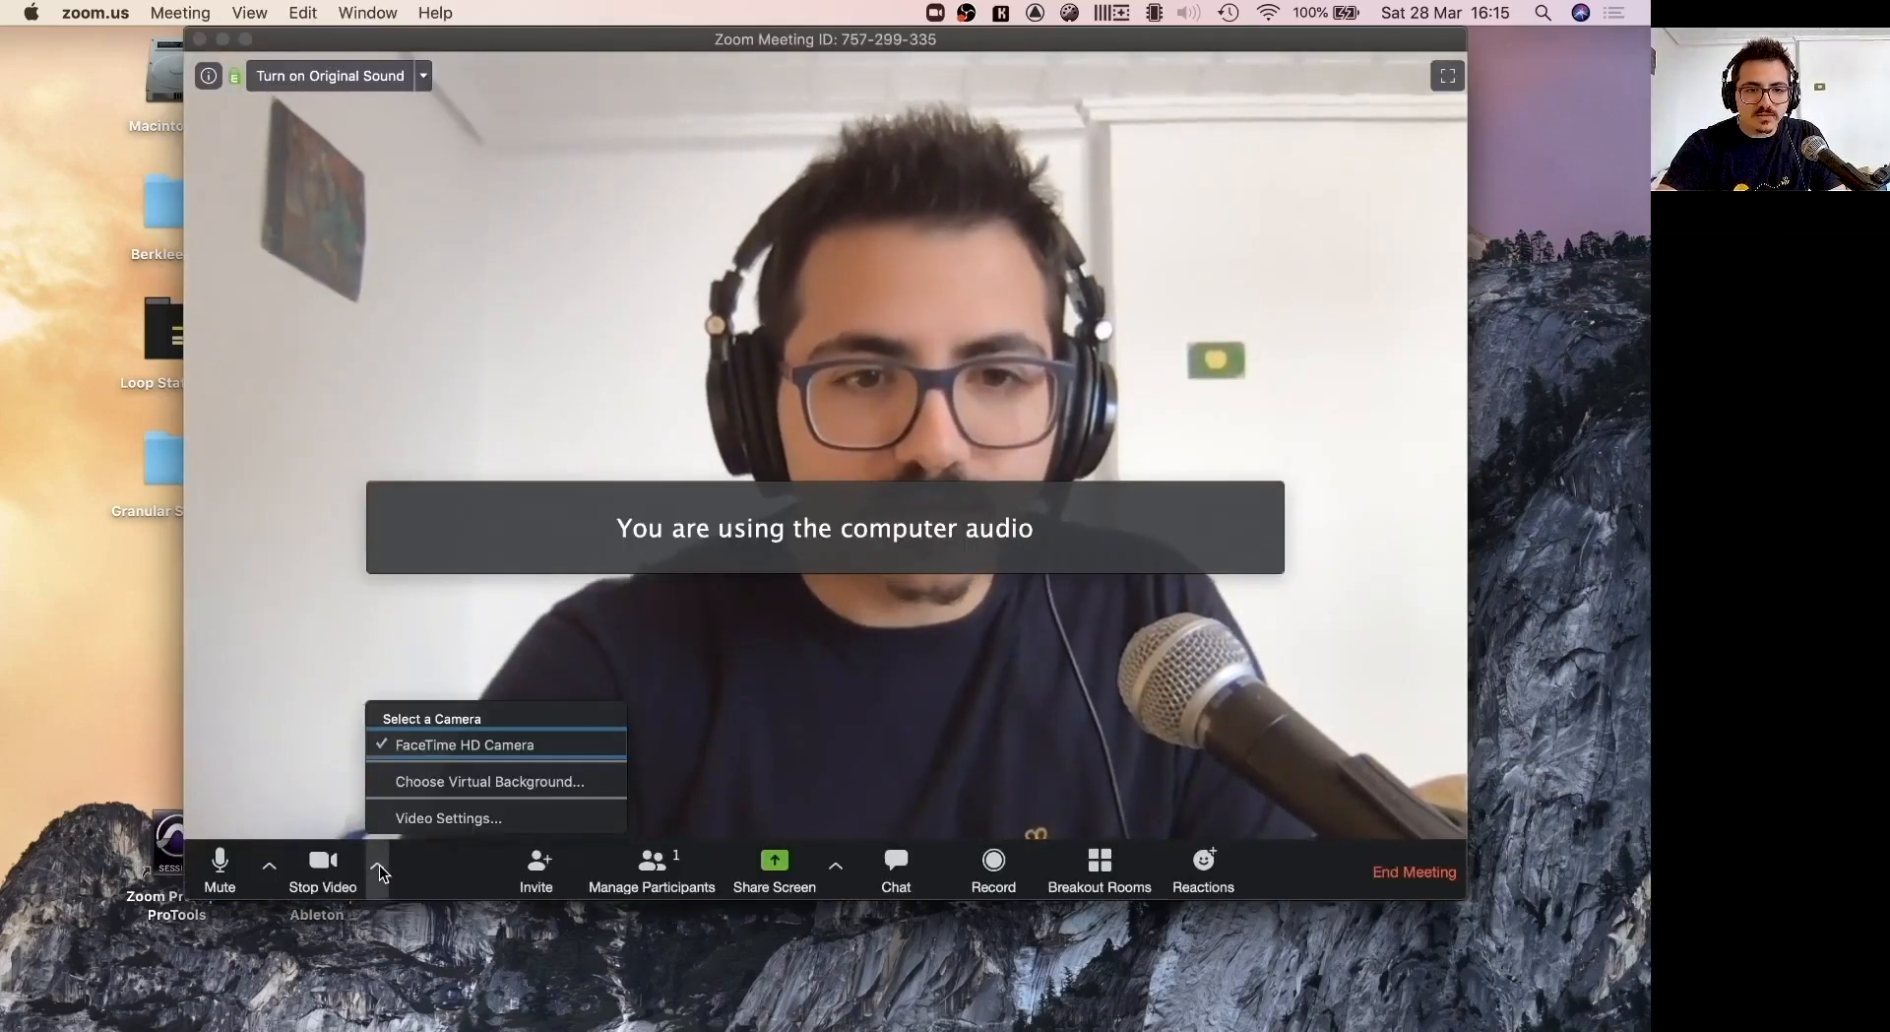
click(441, 785)
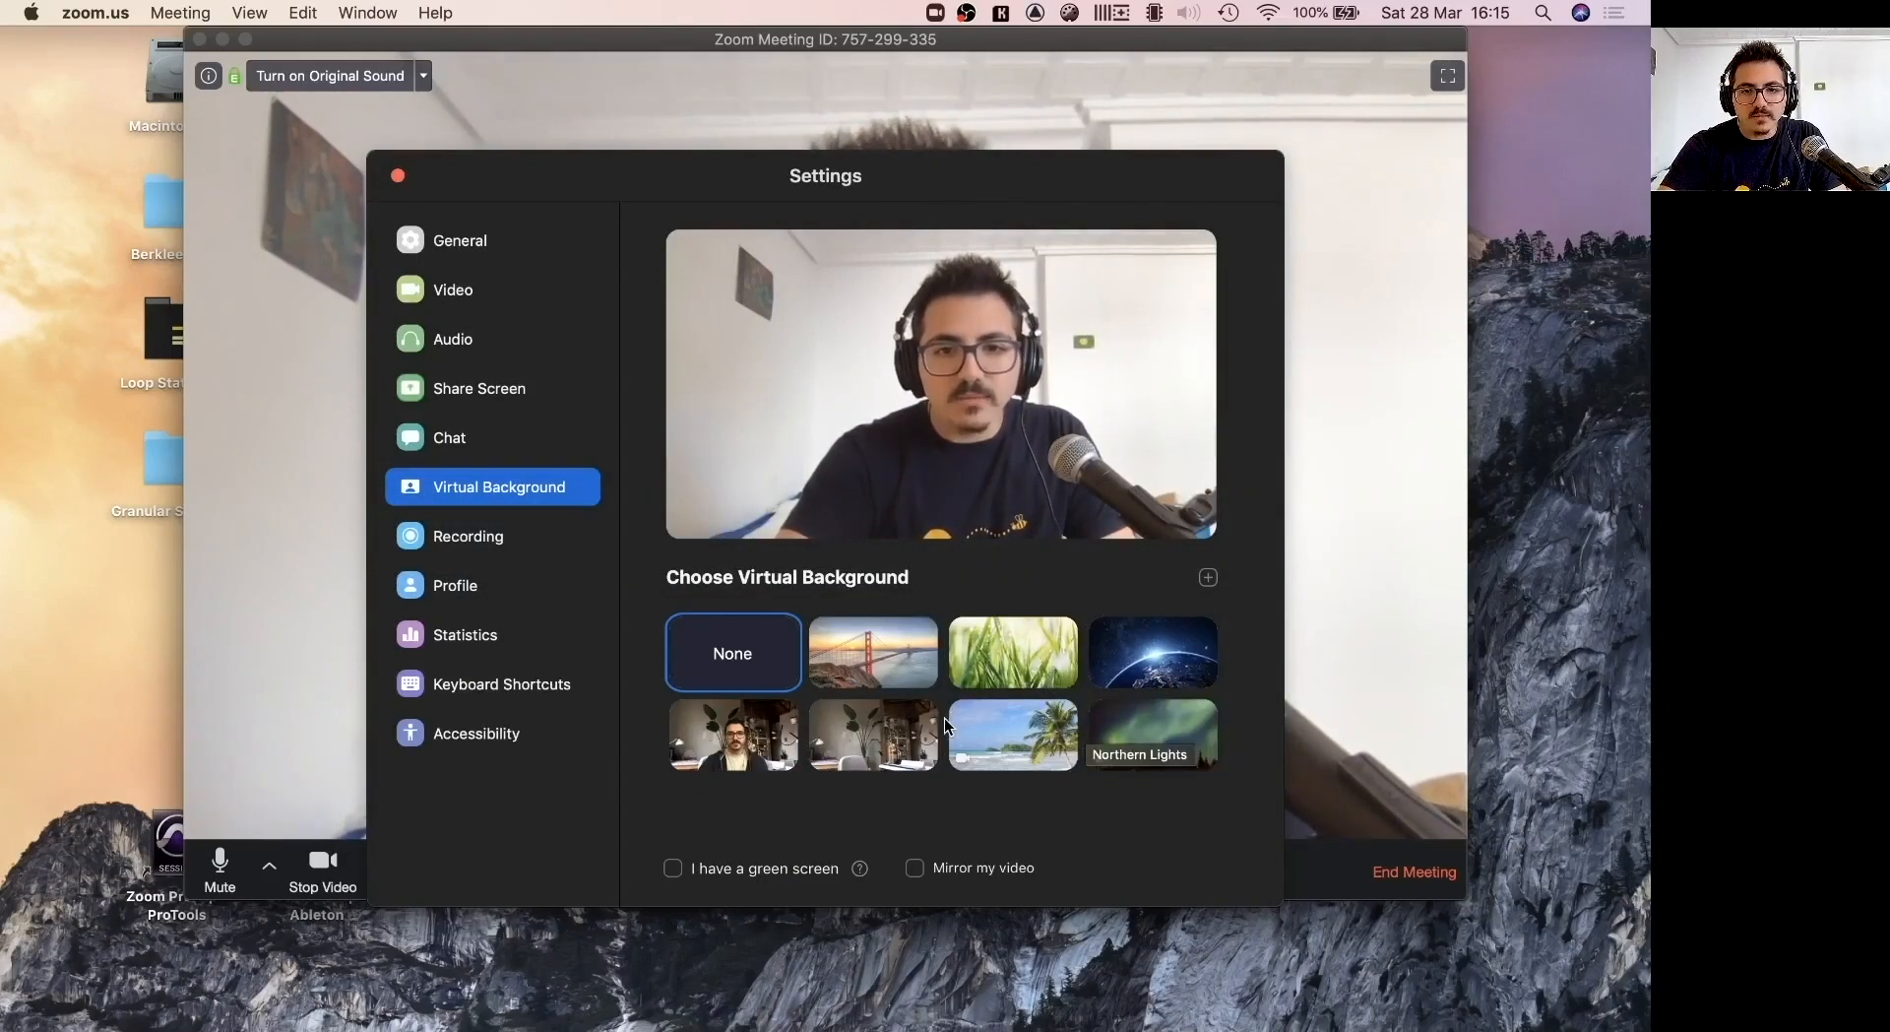
click(1013, 734)
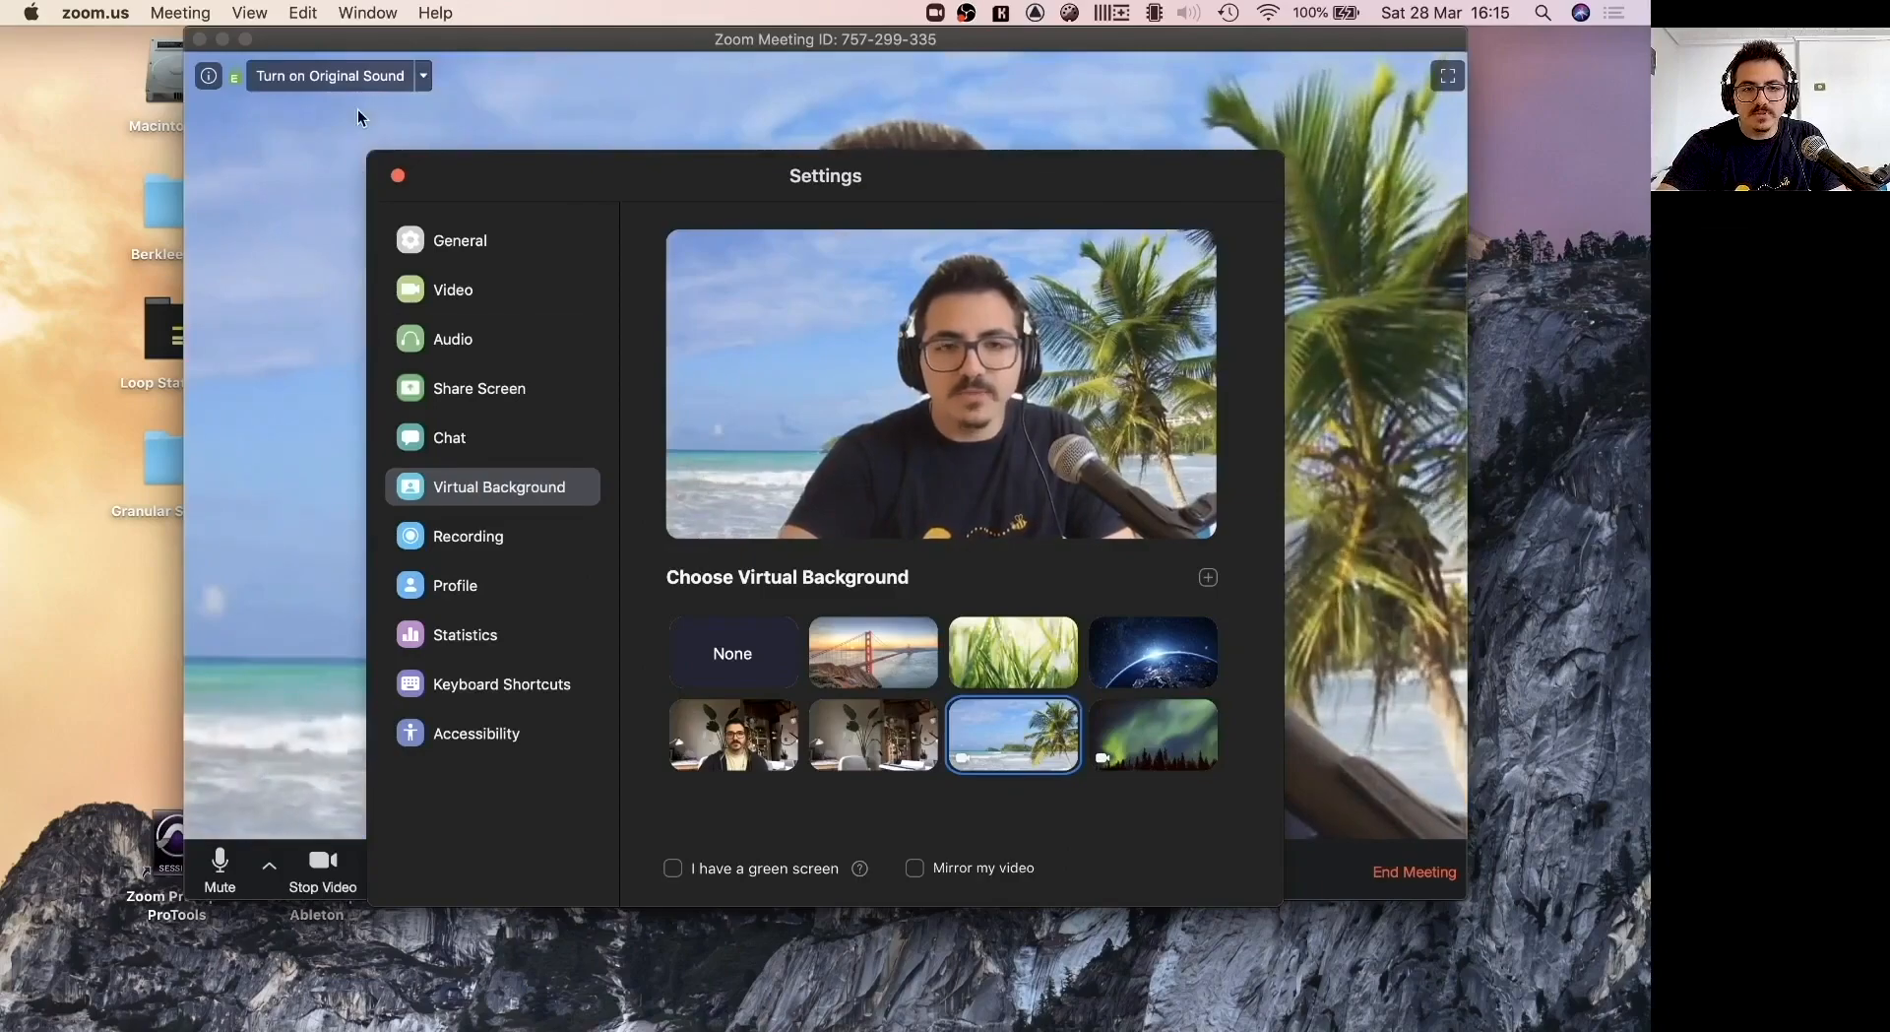
click(398, 175)
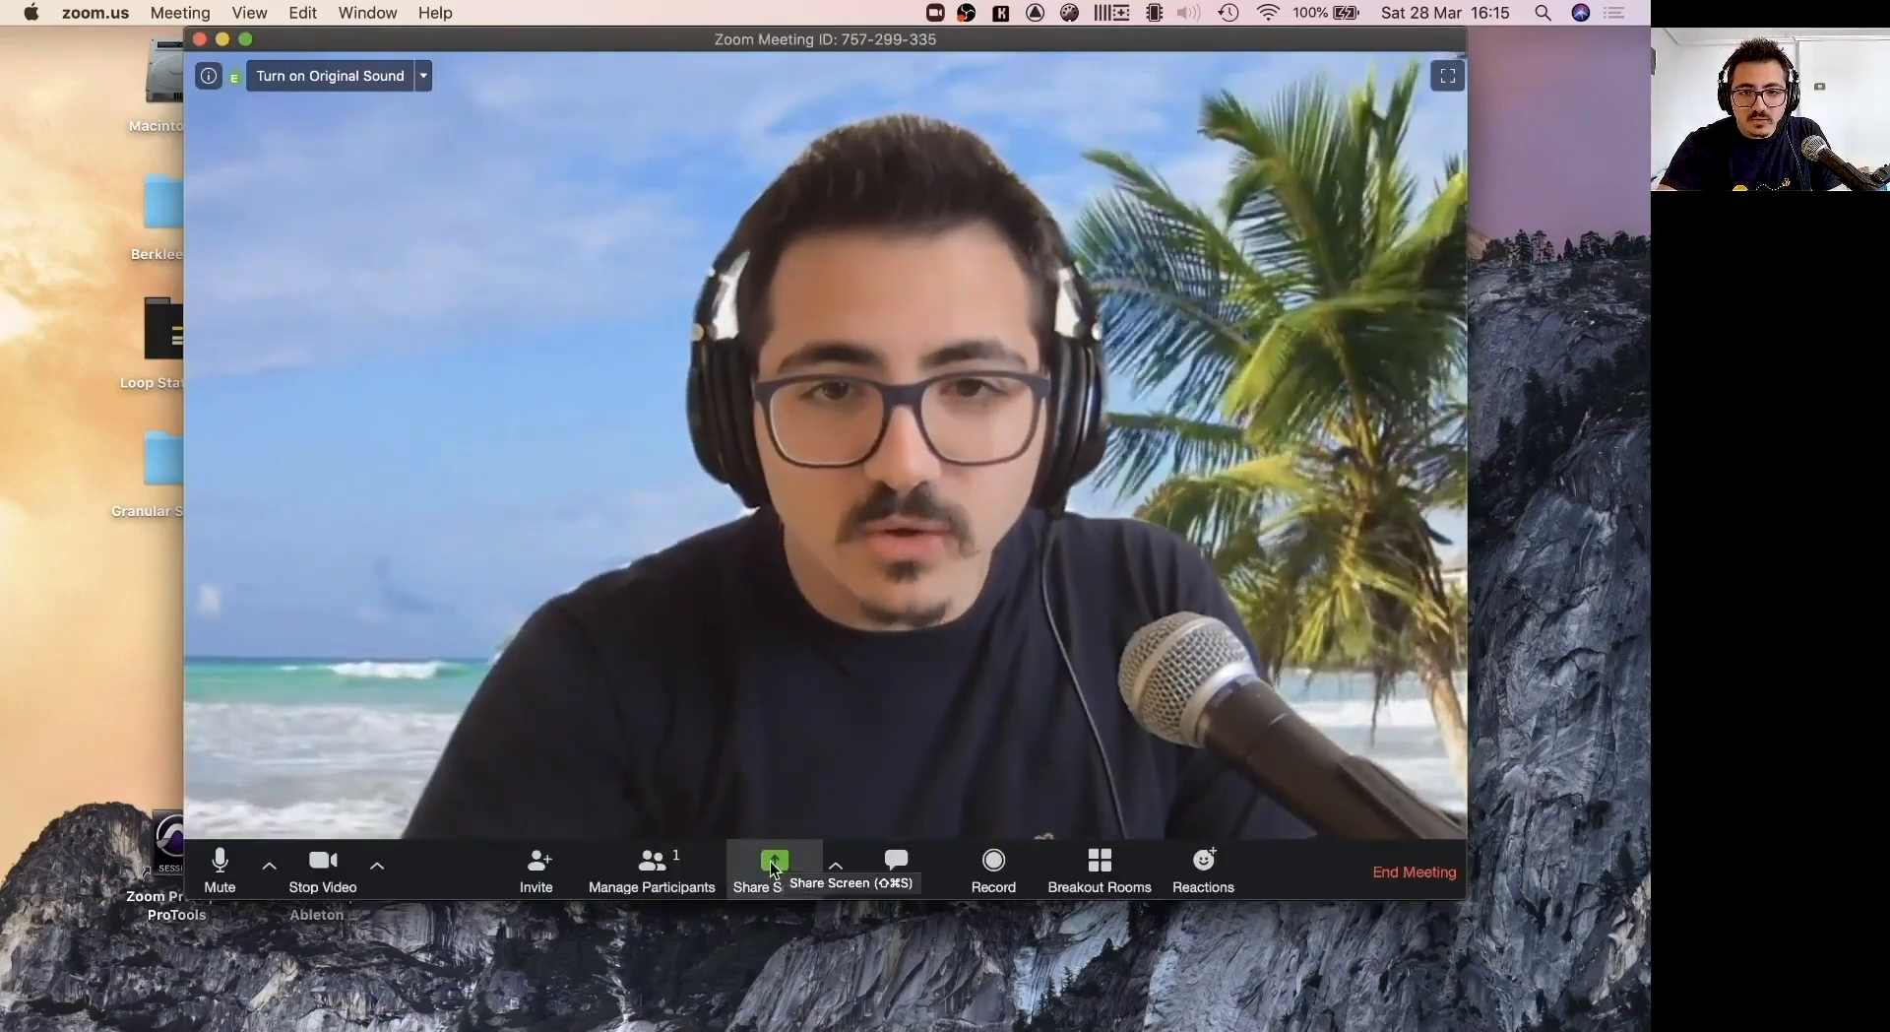
Enable Share computer sound in the meeting's screen sharing options and close them without starting a share.
click(774, 862)
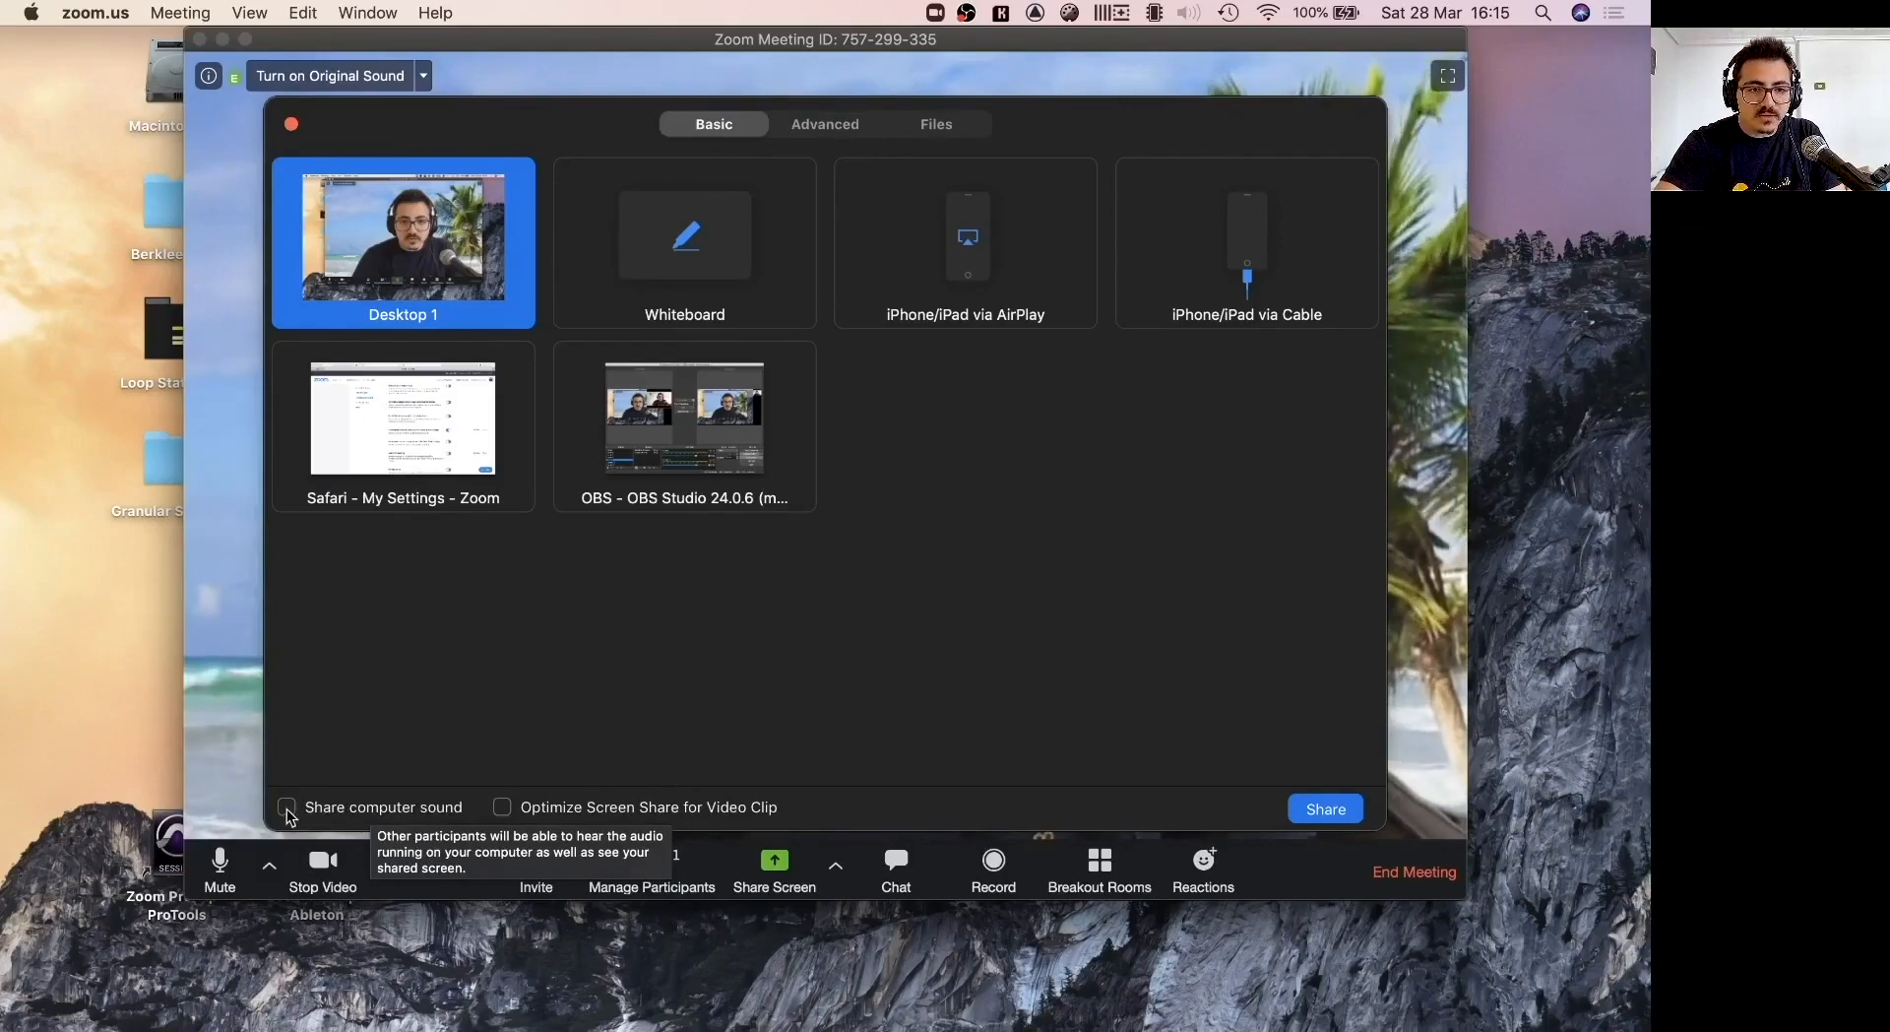
click(287, 808)
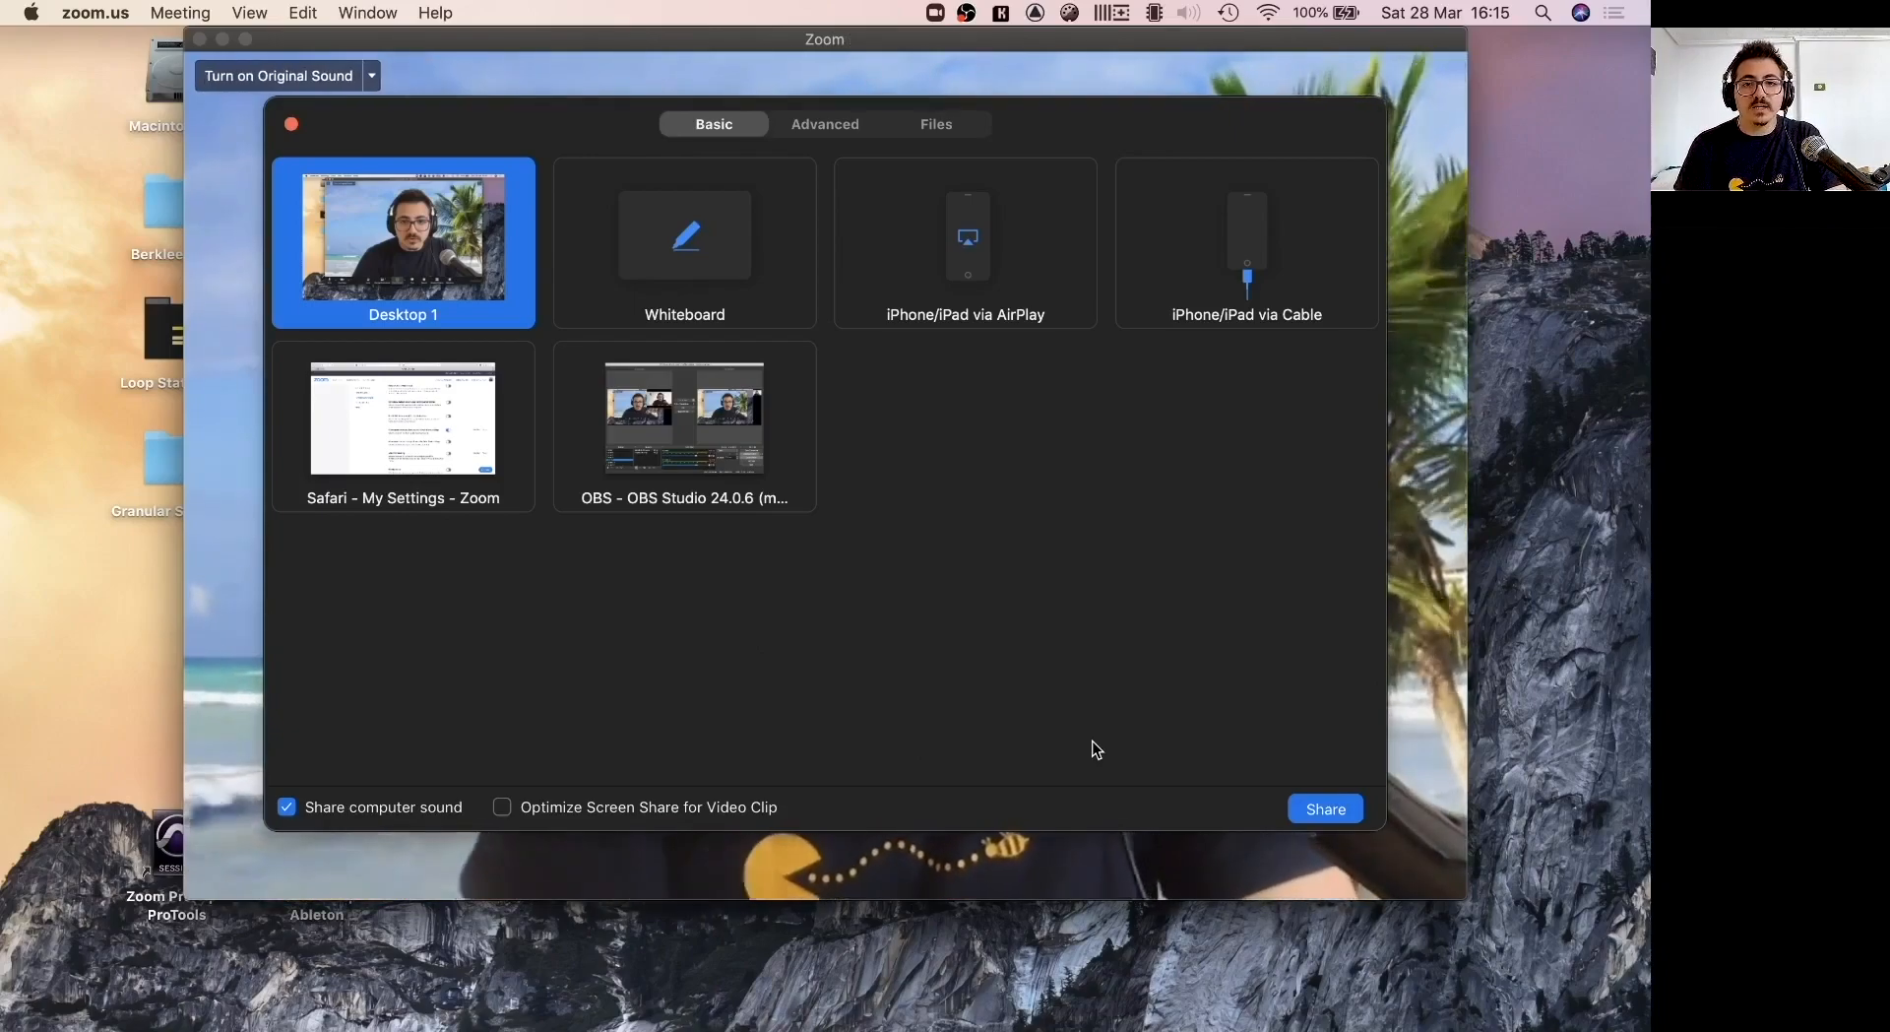
mouse_move(1090, 694)
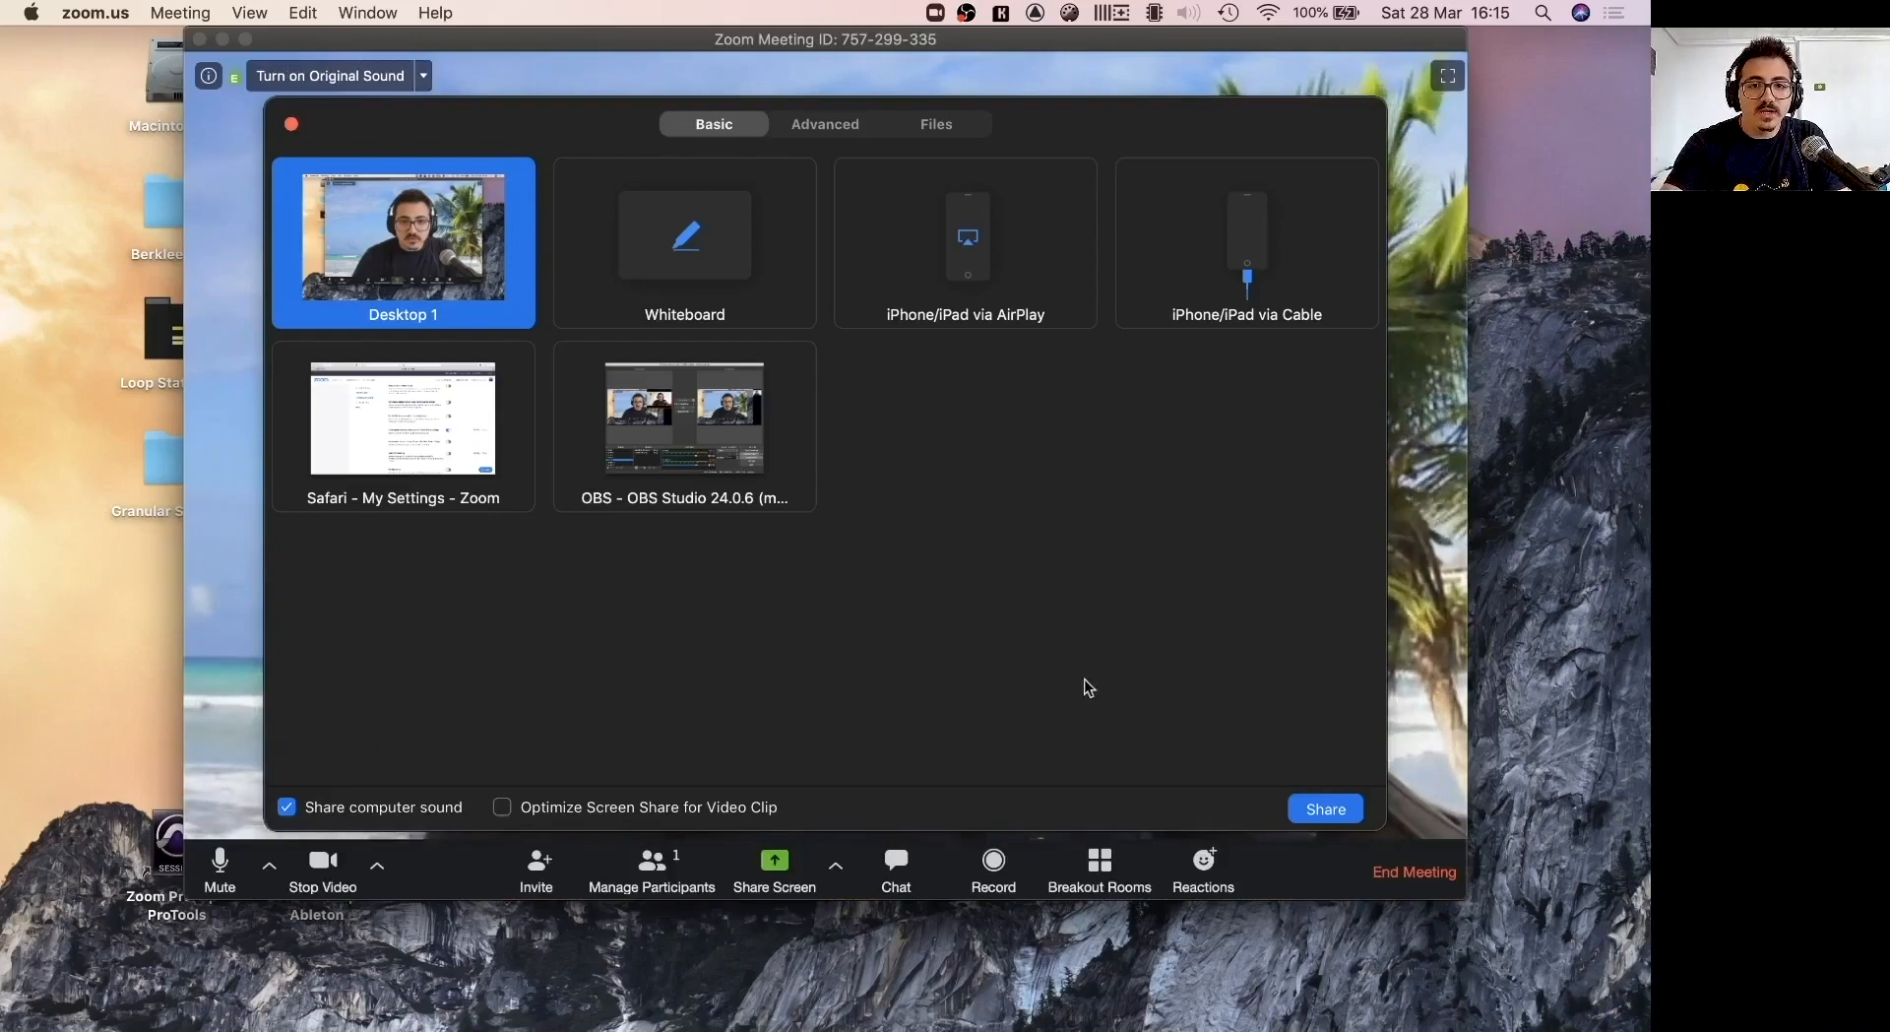
click(293, 125)
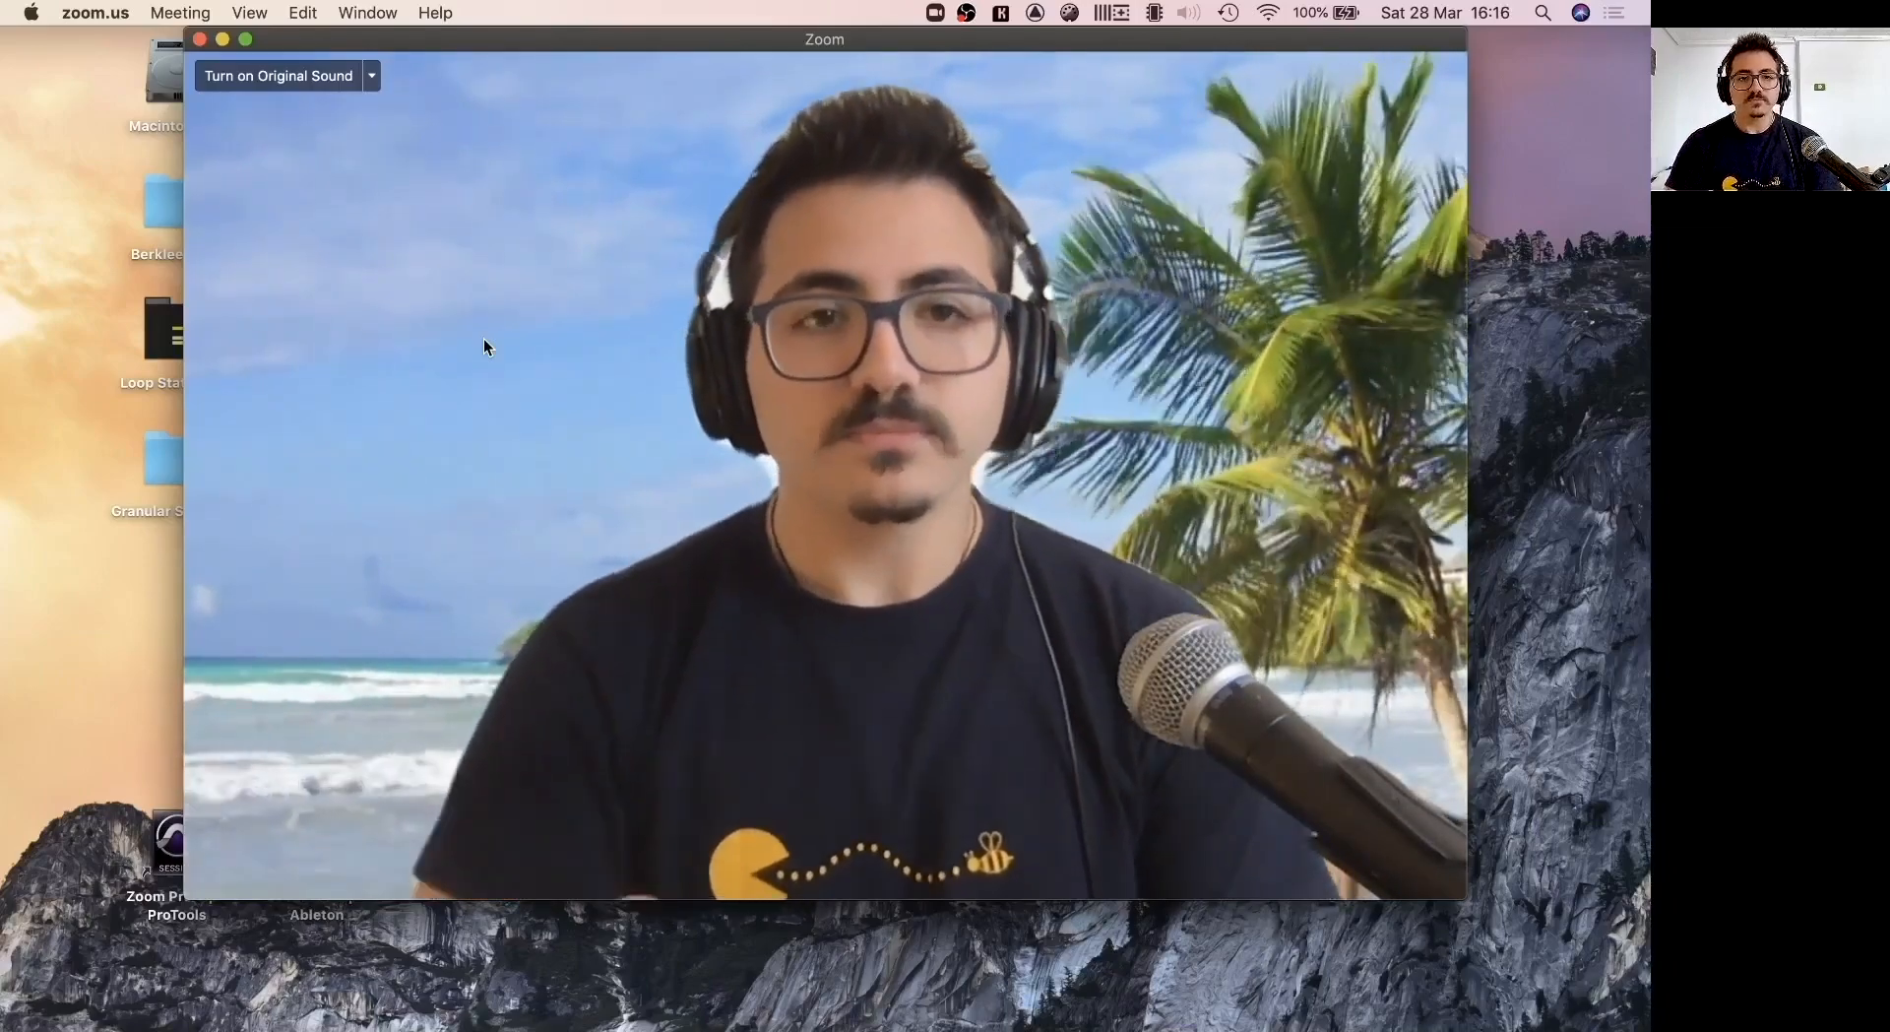
mouse_move(418, 254)
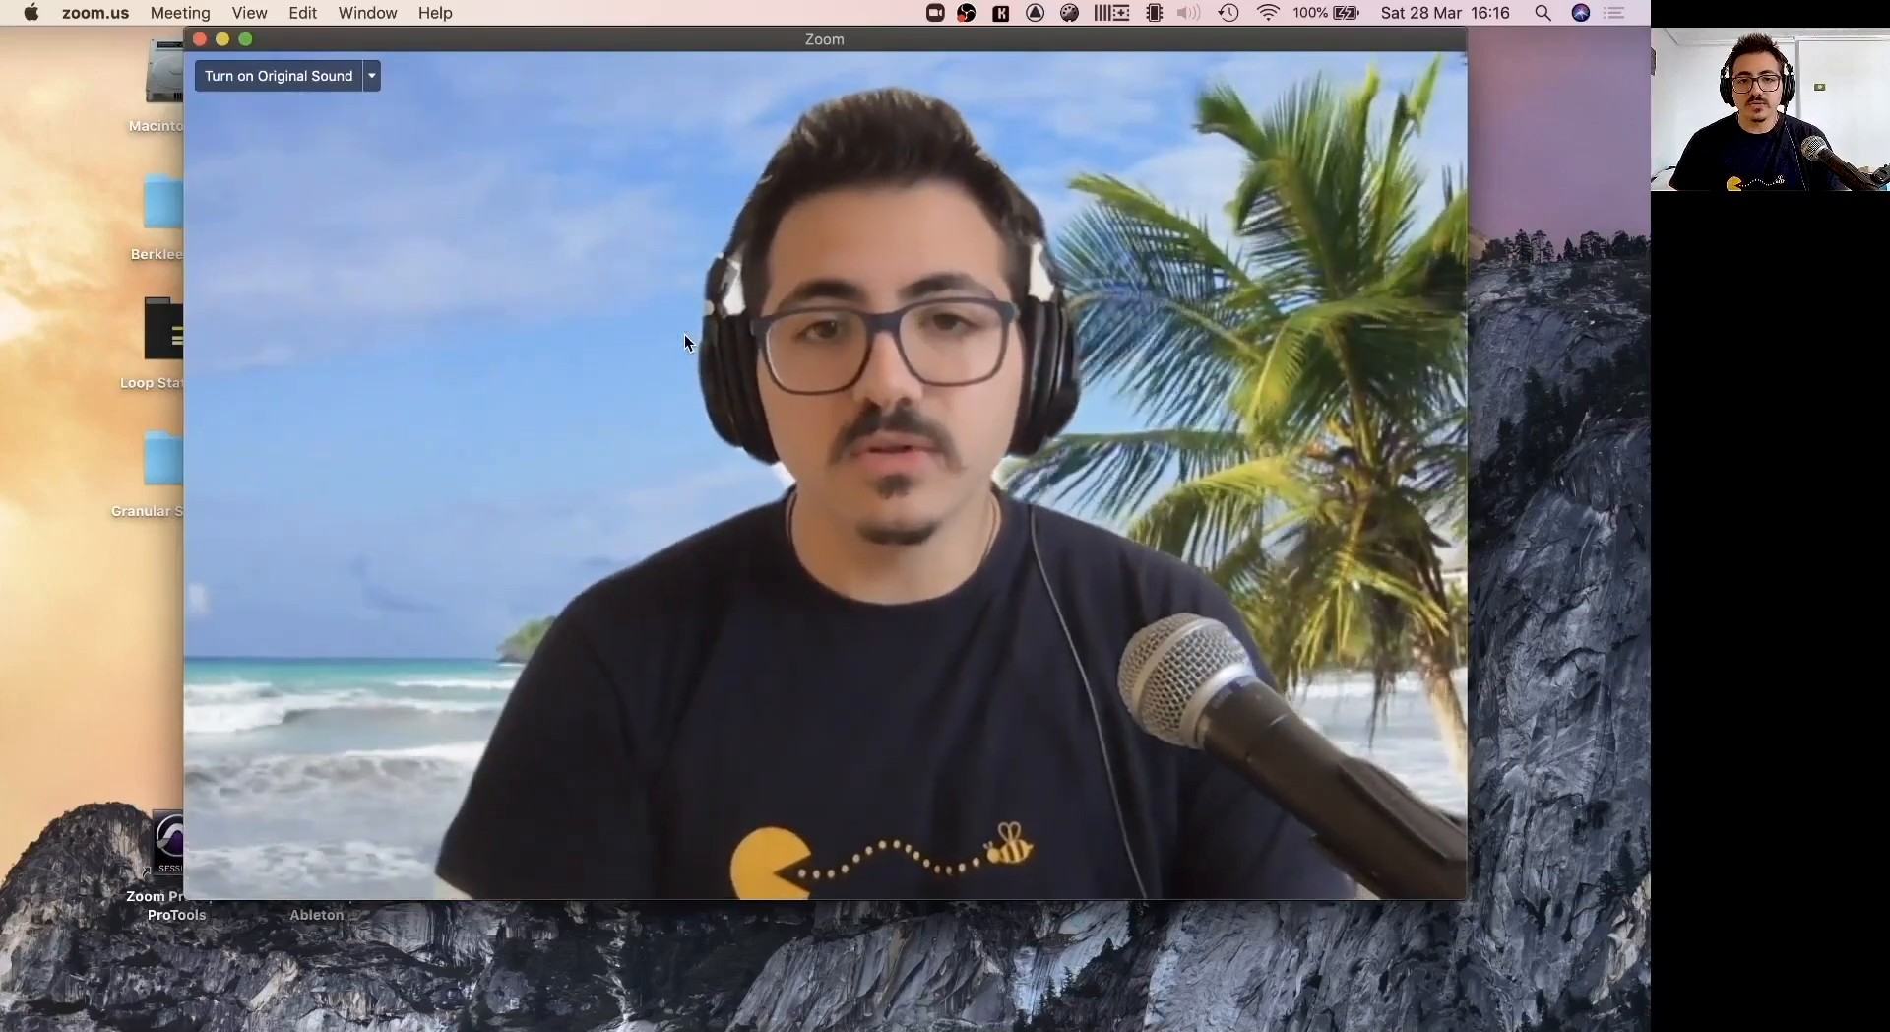
mouse_move(524, 215)
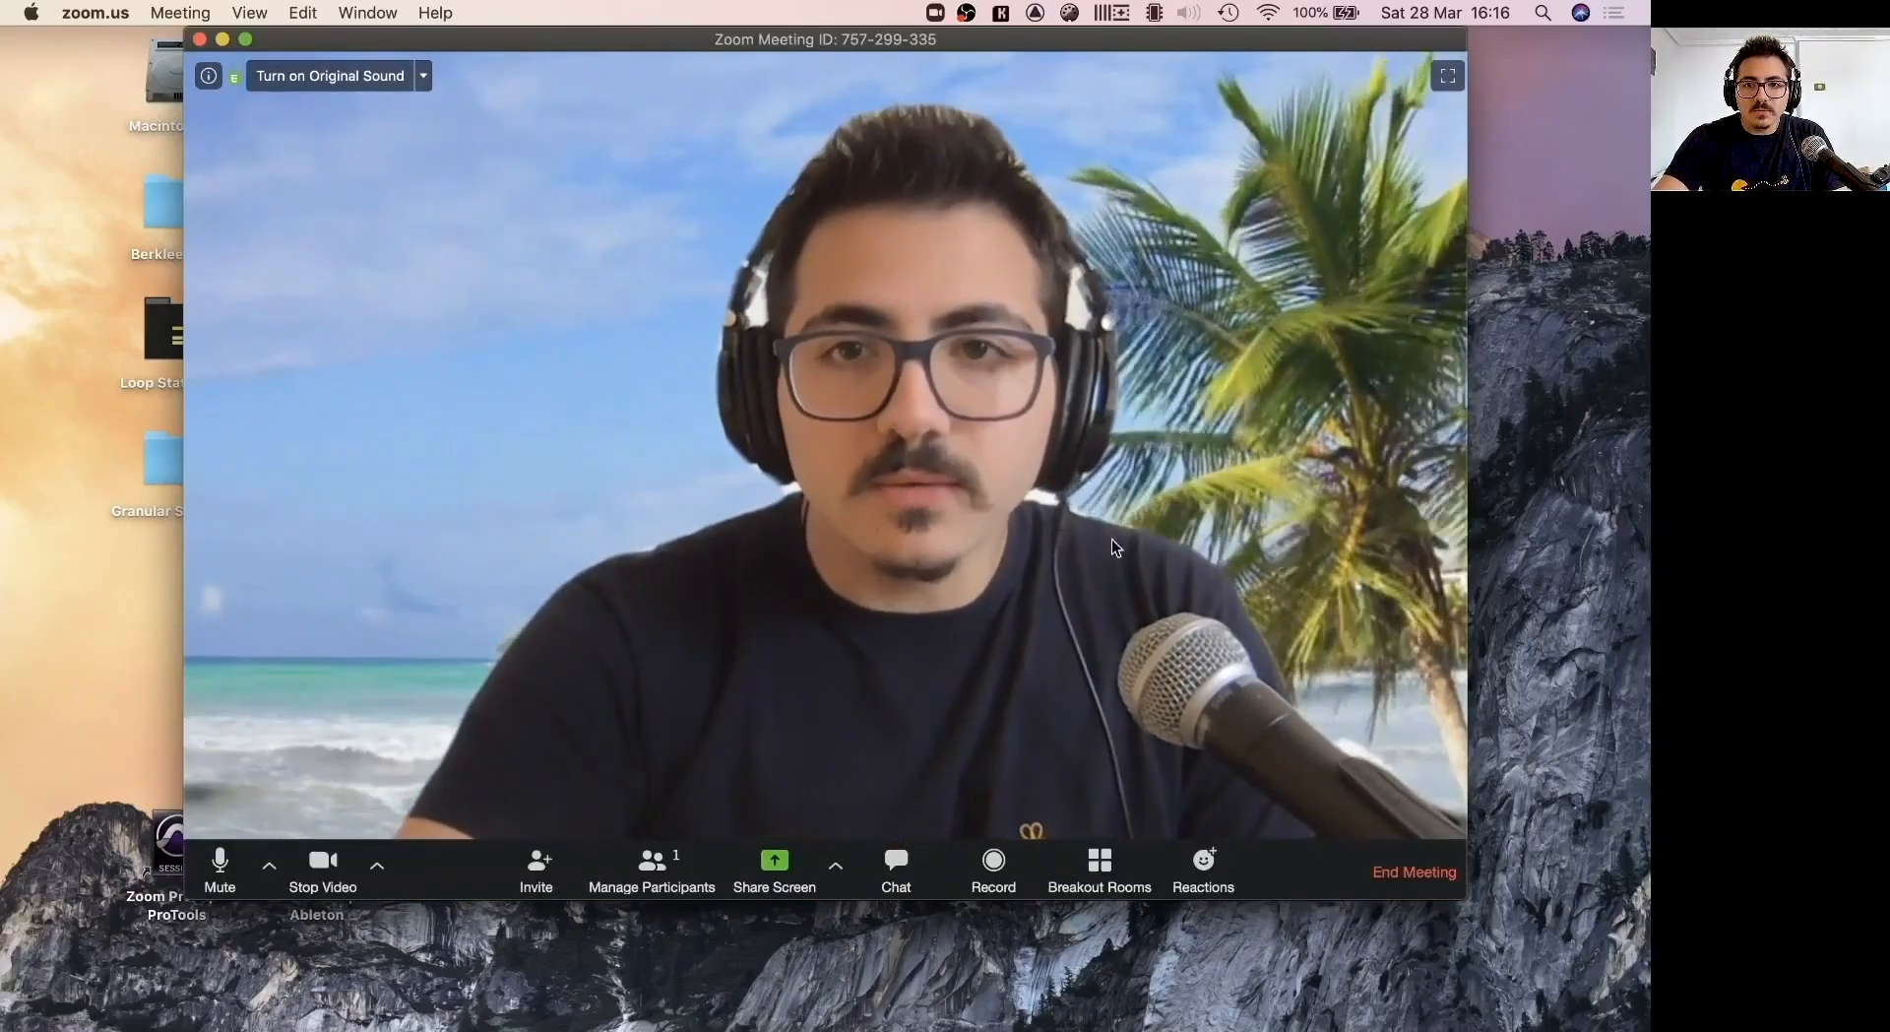
Reposition the meeting window, search the Mac for "audio" to launch Audio MIDI Setup, and place its Audio Devices window over the meeting.
drag(1160, 43, 1038, 126)
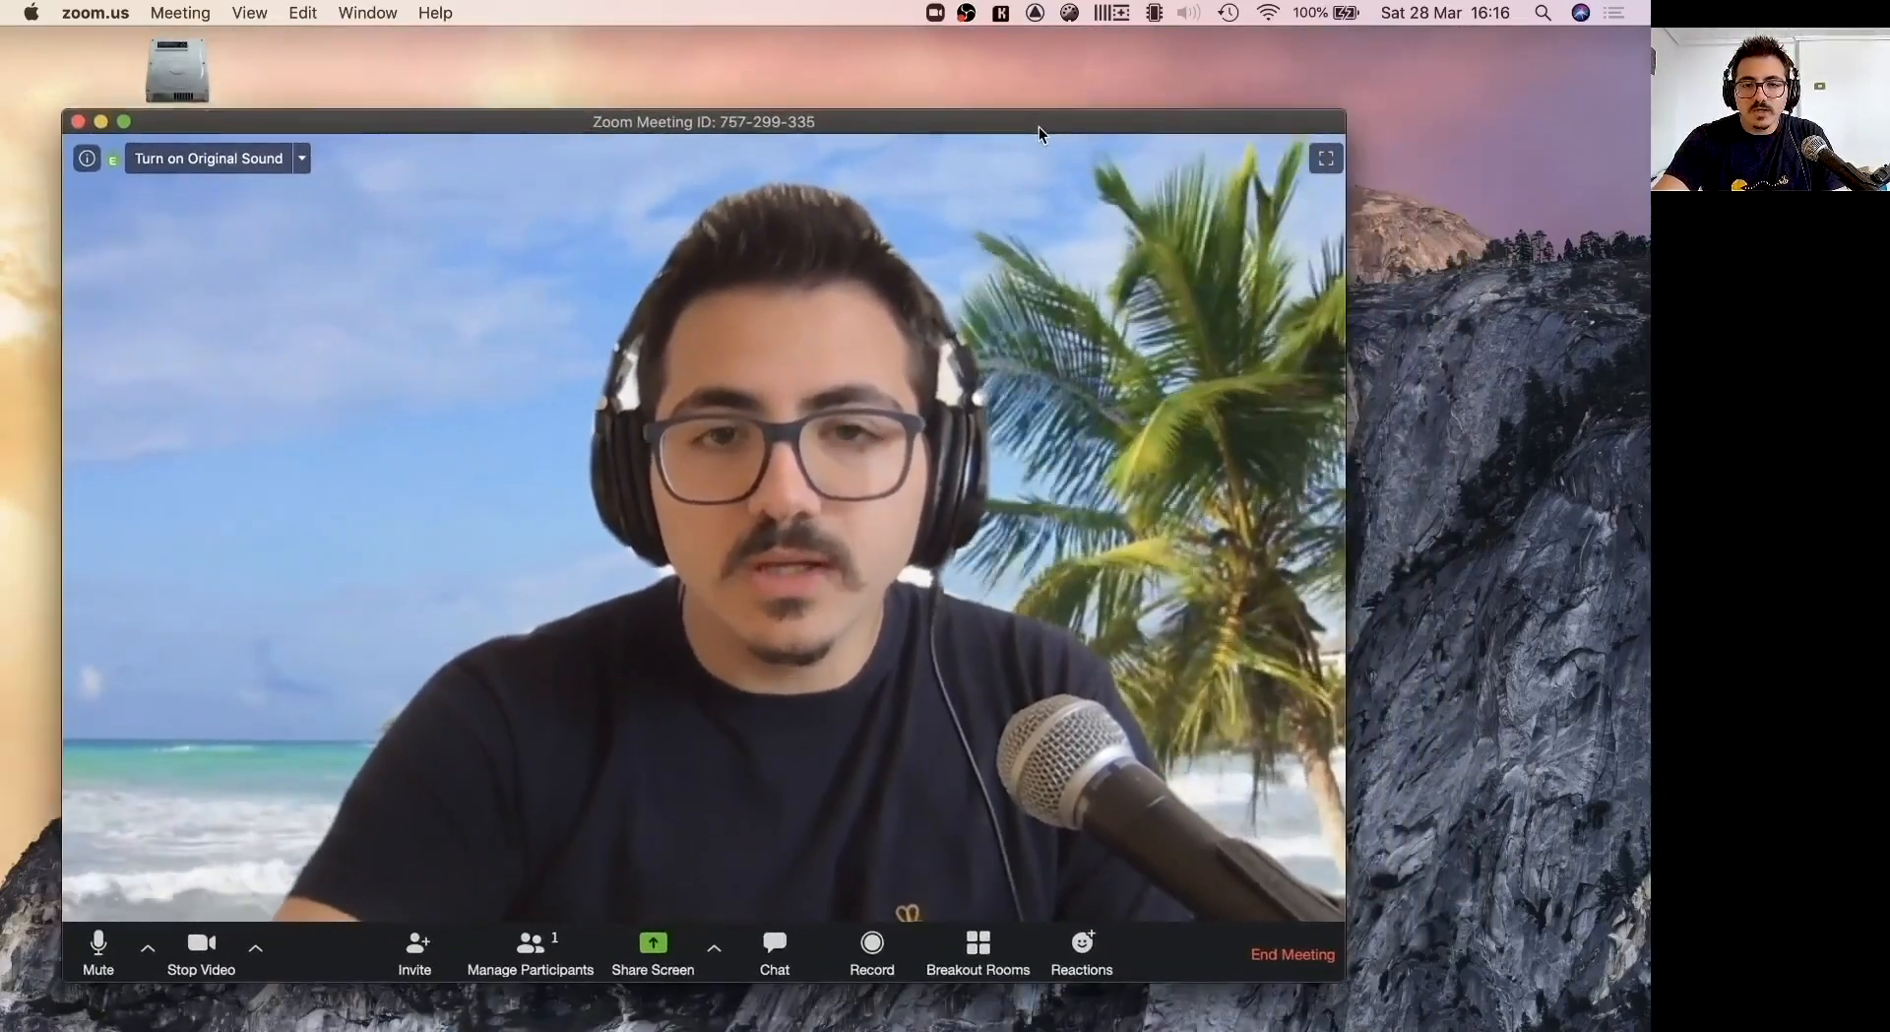
mouse_move(802, 1024)
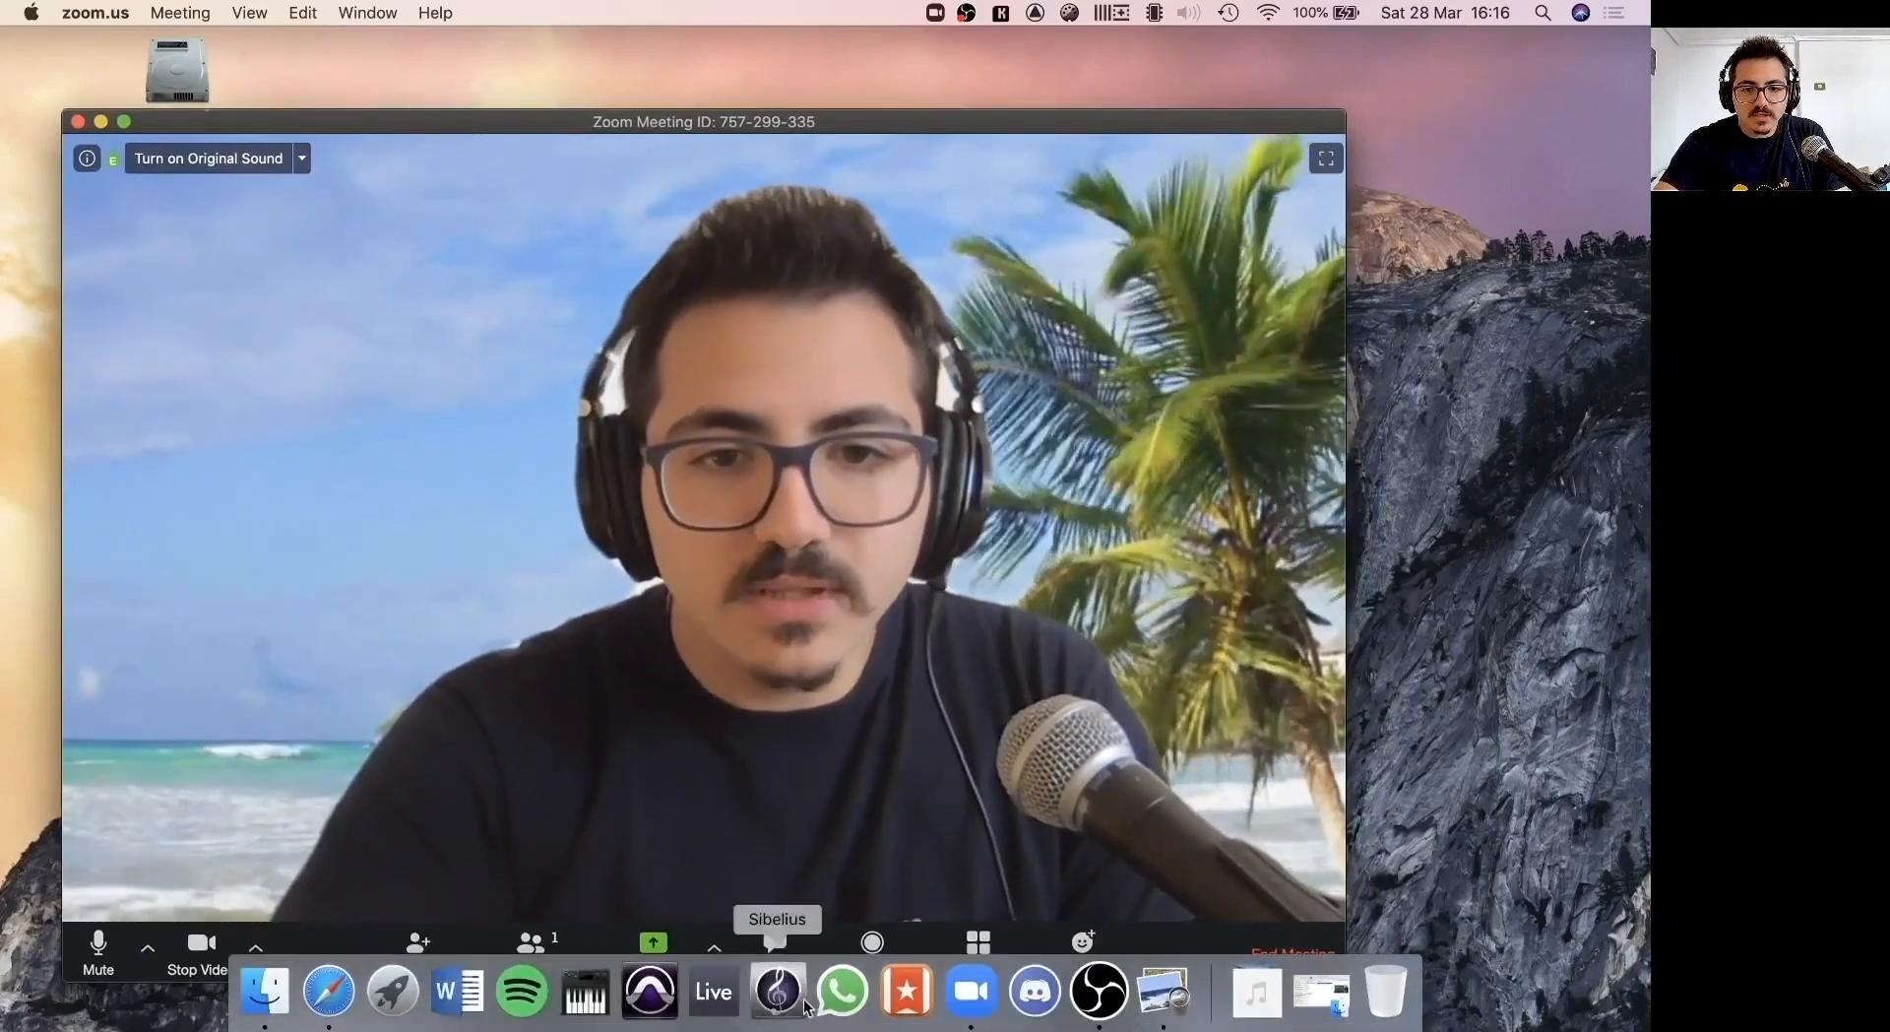
key(super+space)
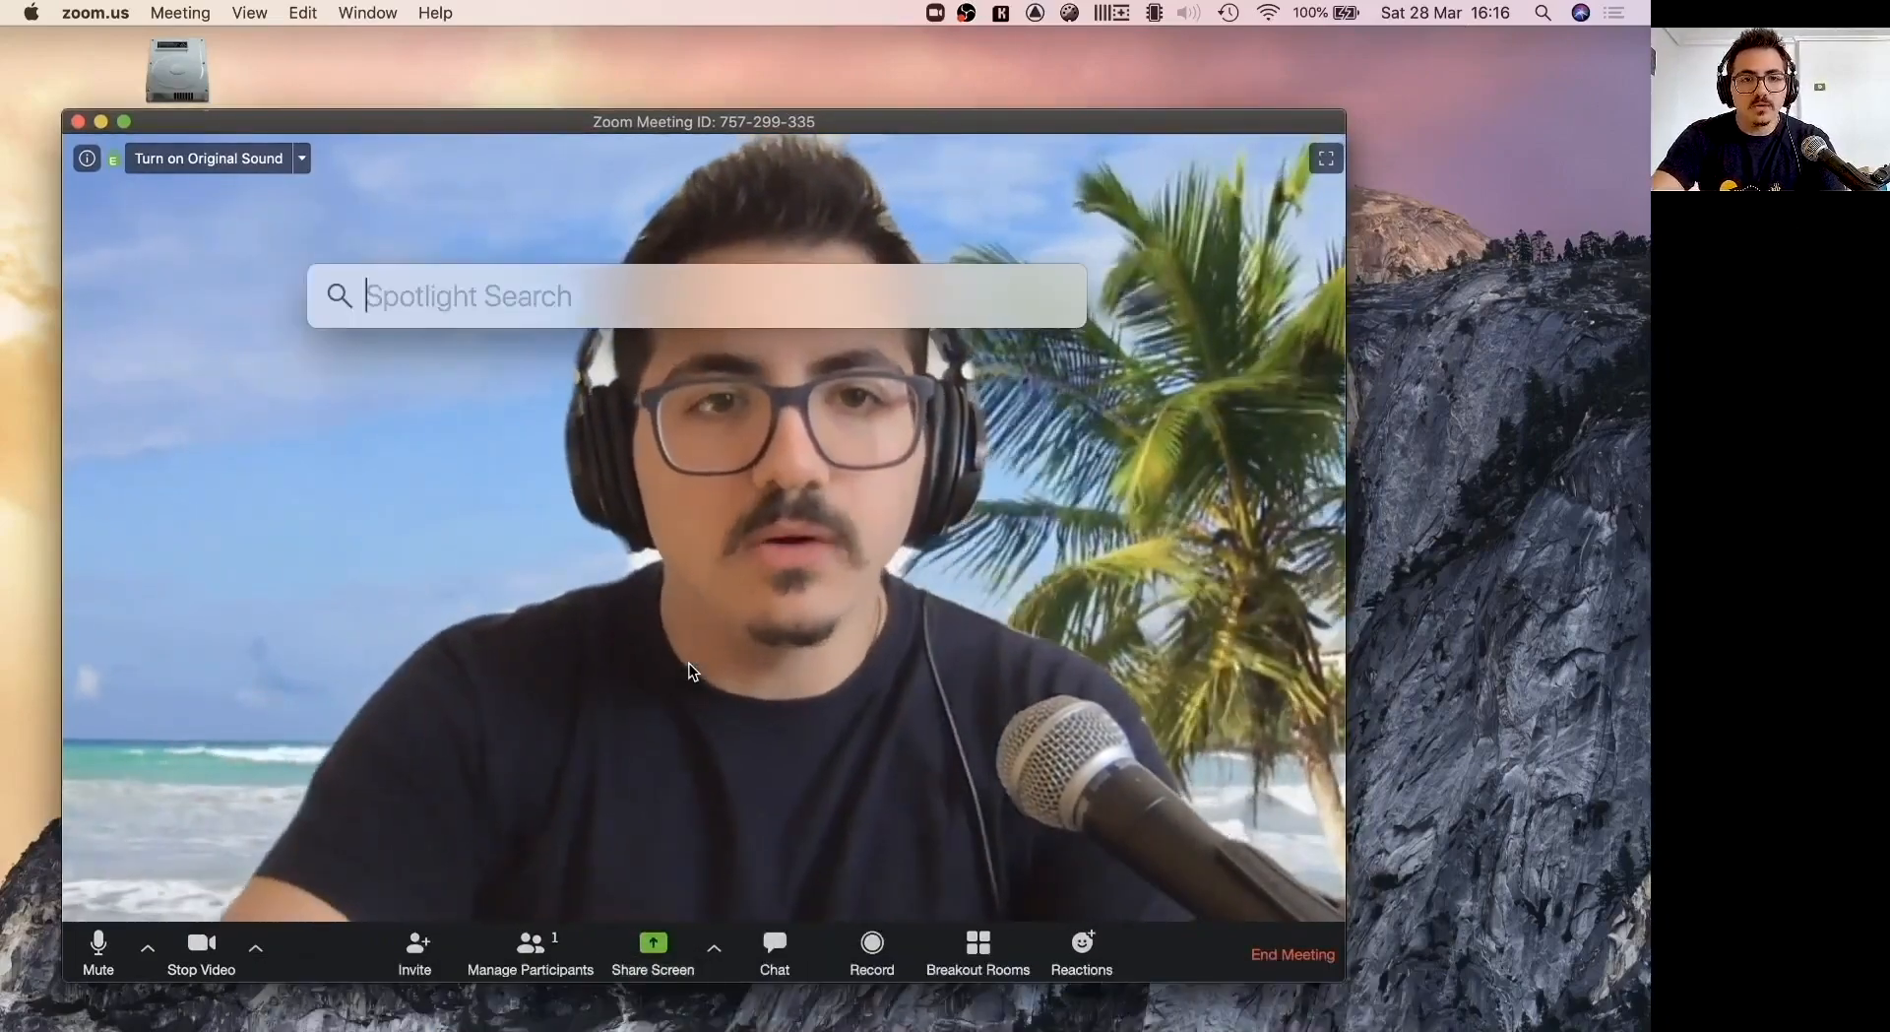
text(audio)
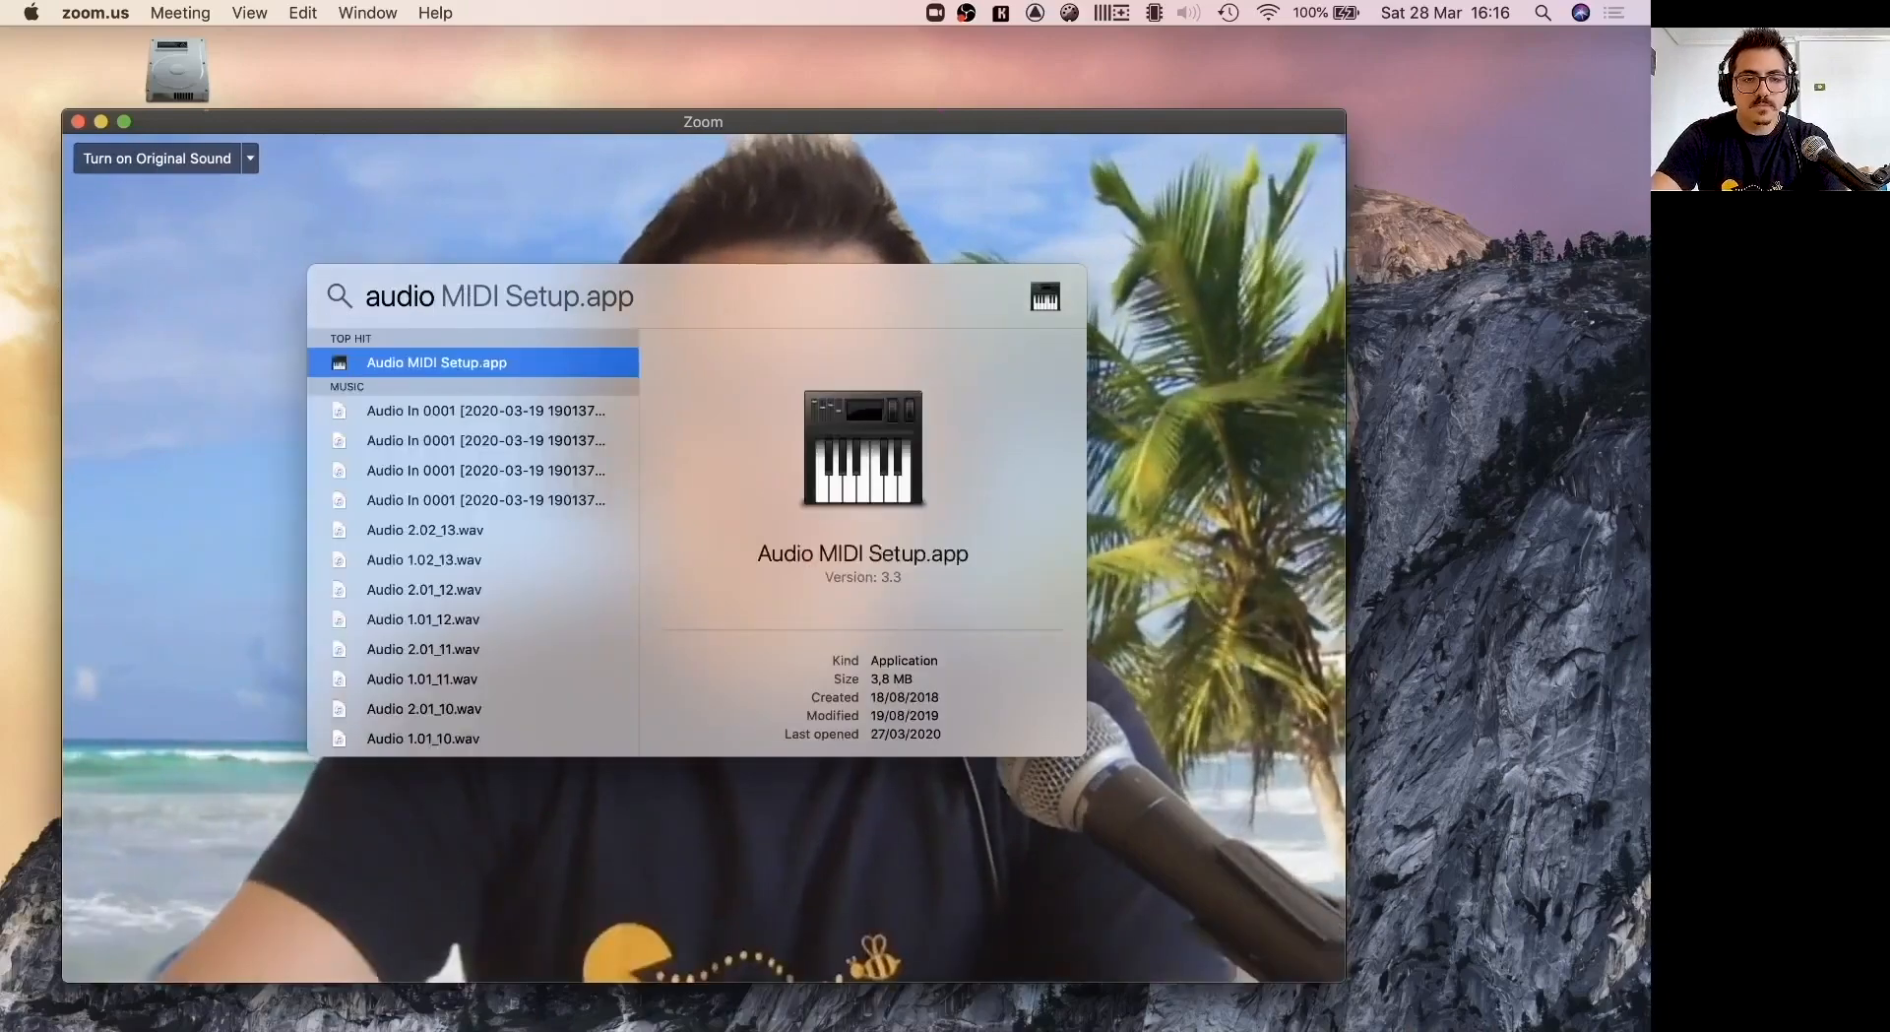
click(448, 370)
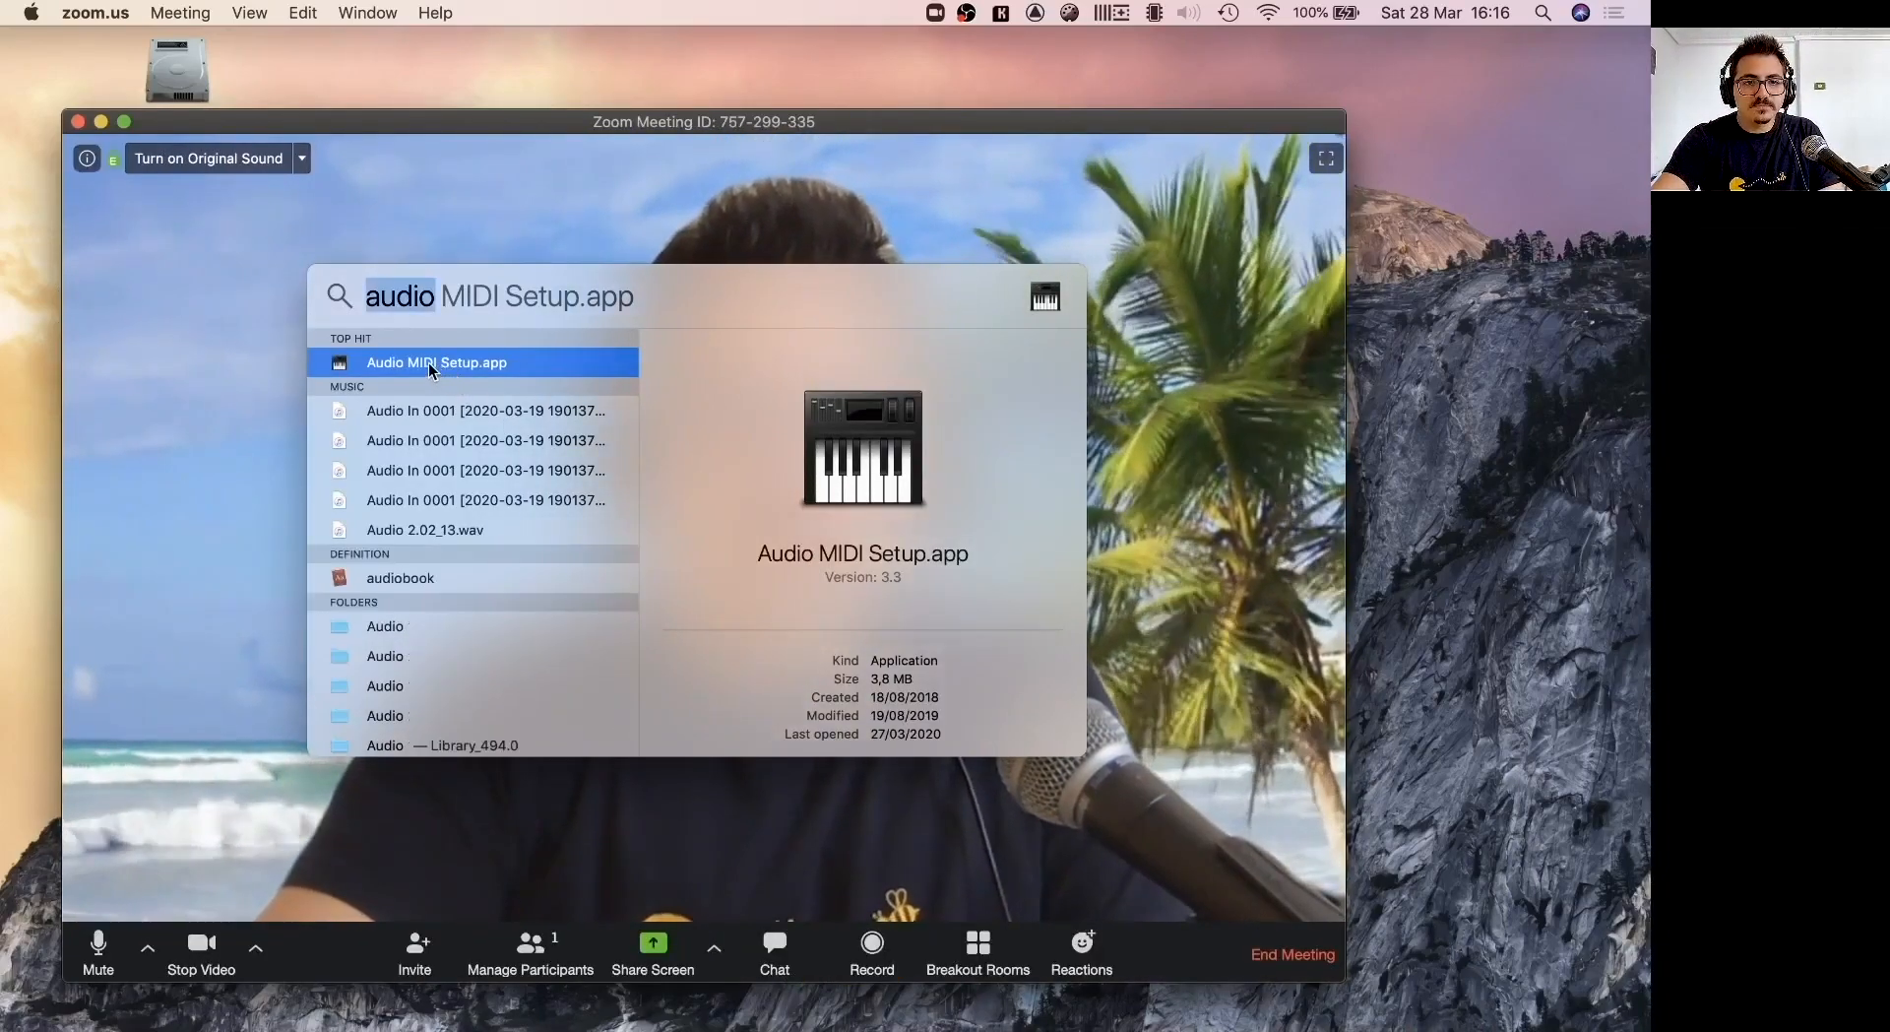
double_click(422, 363)
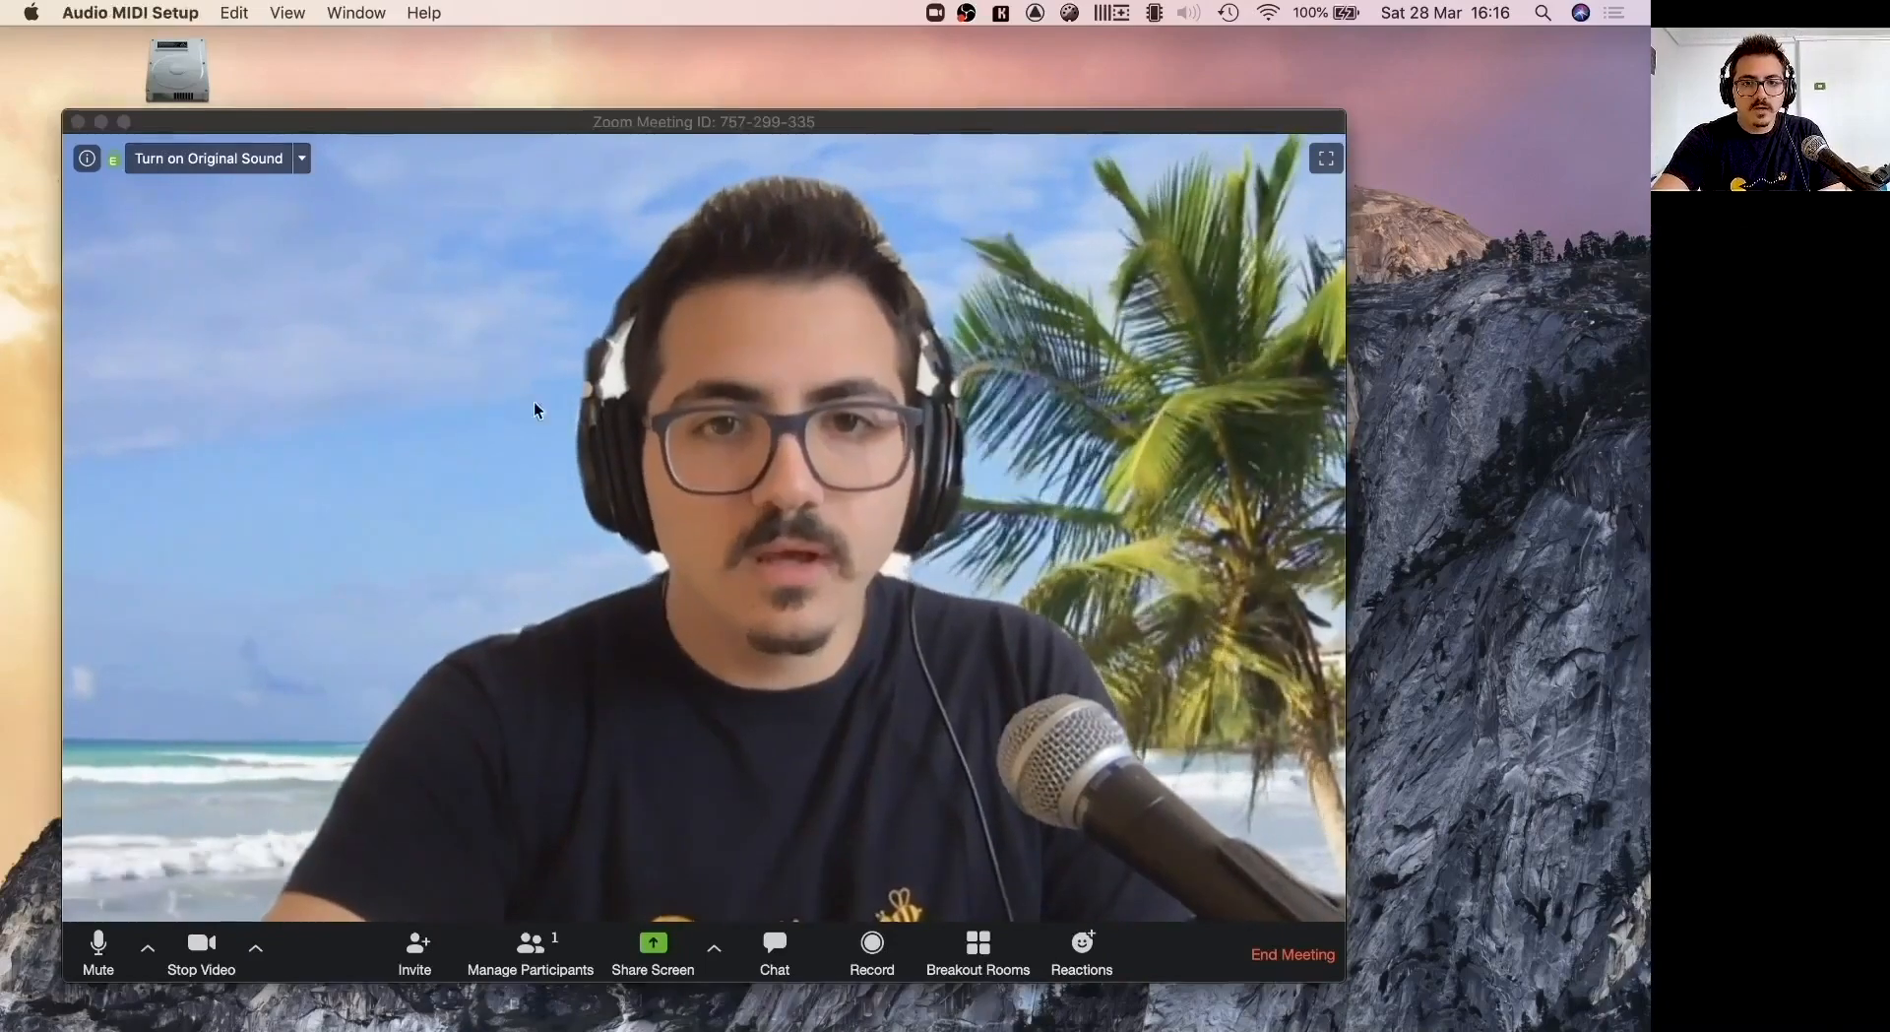
drag(1078, 465, 636, 266)
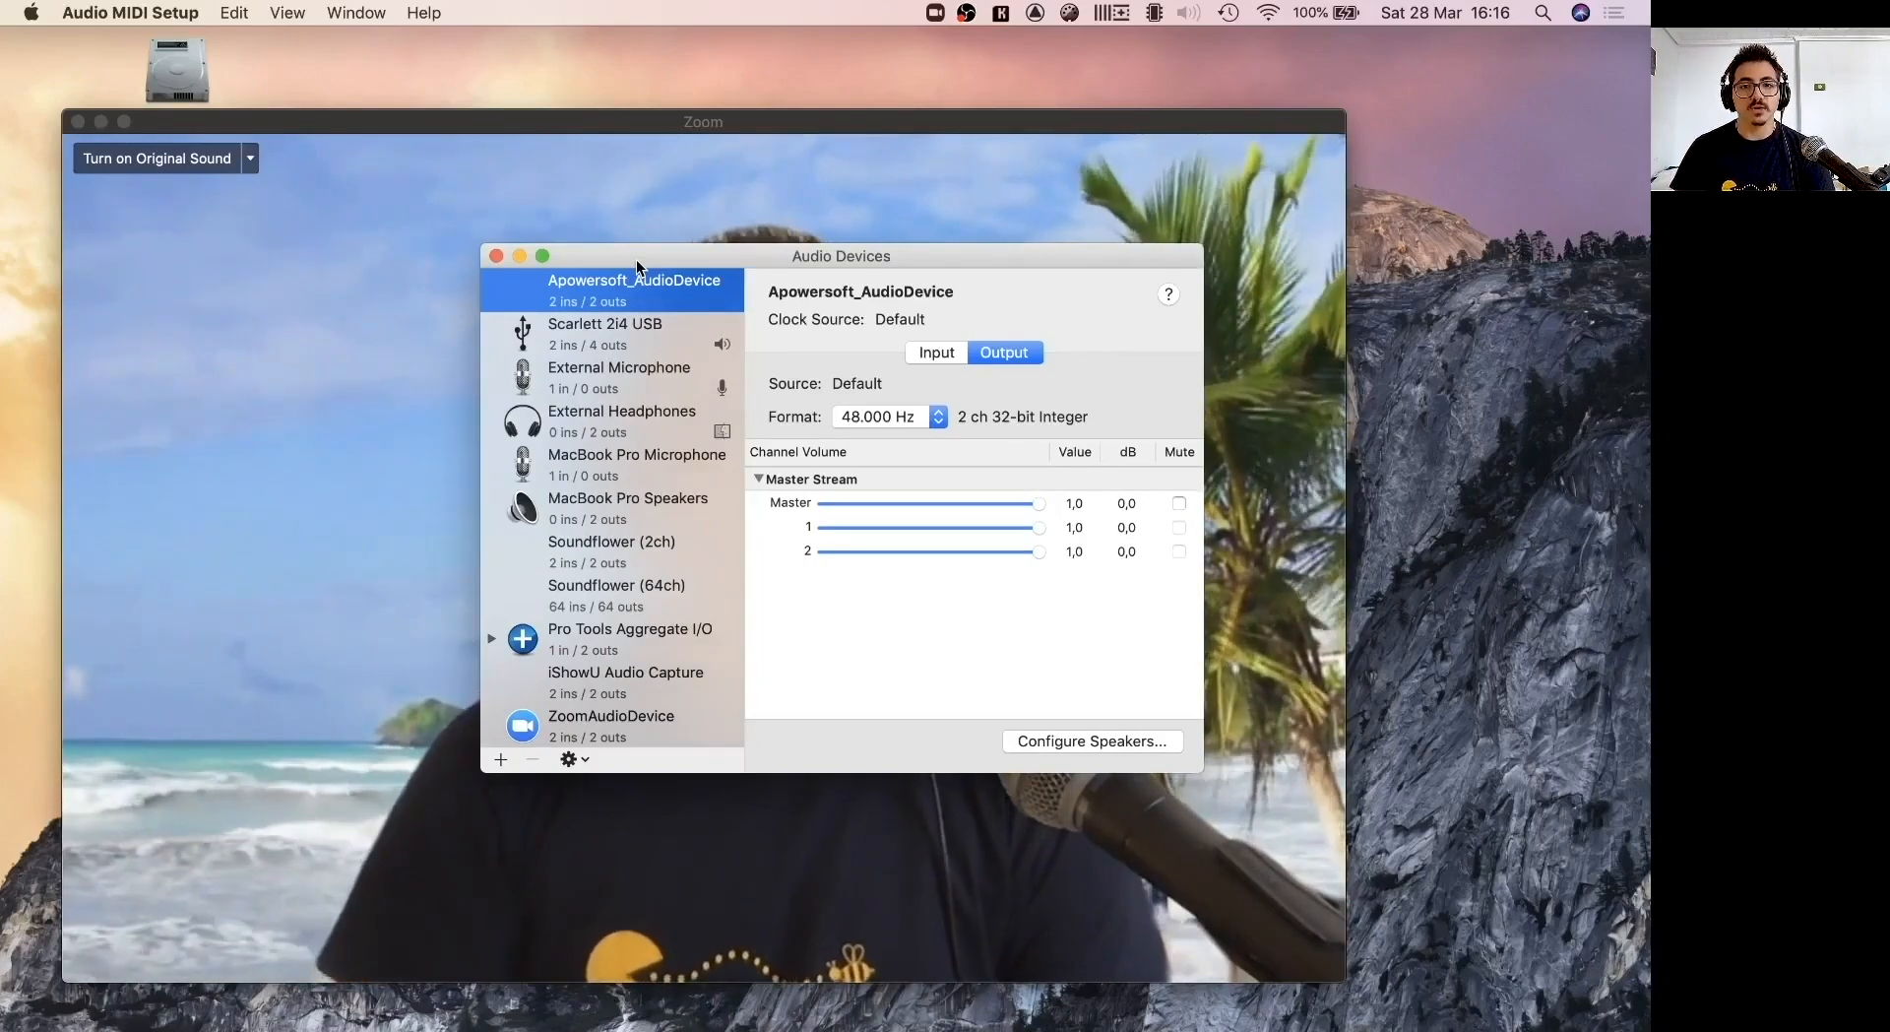
Create a new aggregate device in Audio MIDI Setup and name it "Zoom Only".
scroll(659, 514, down, 2)
scroll(660, 514, down, 1)
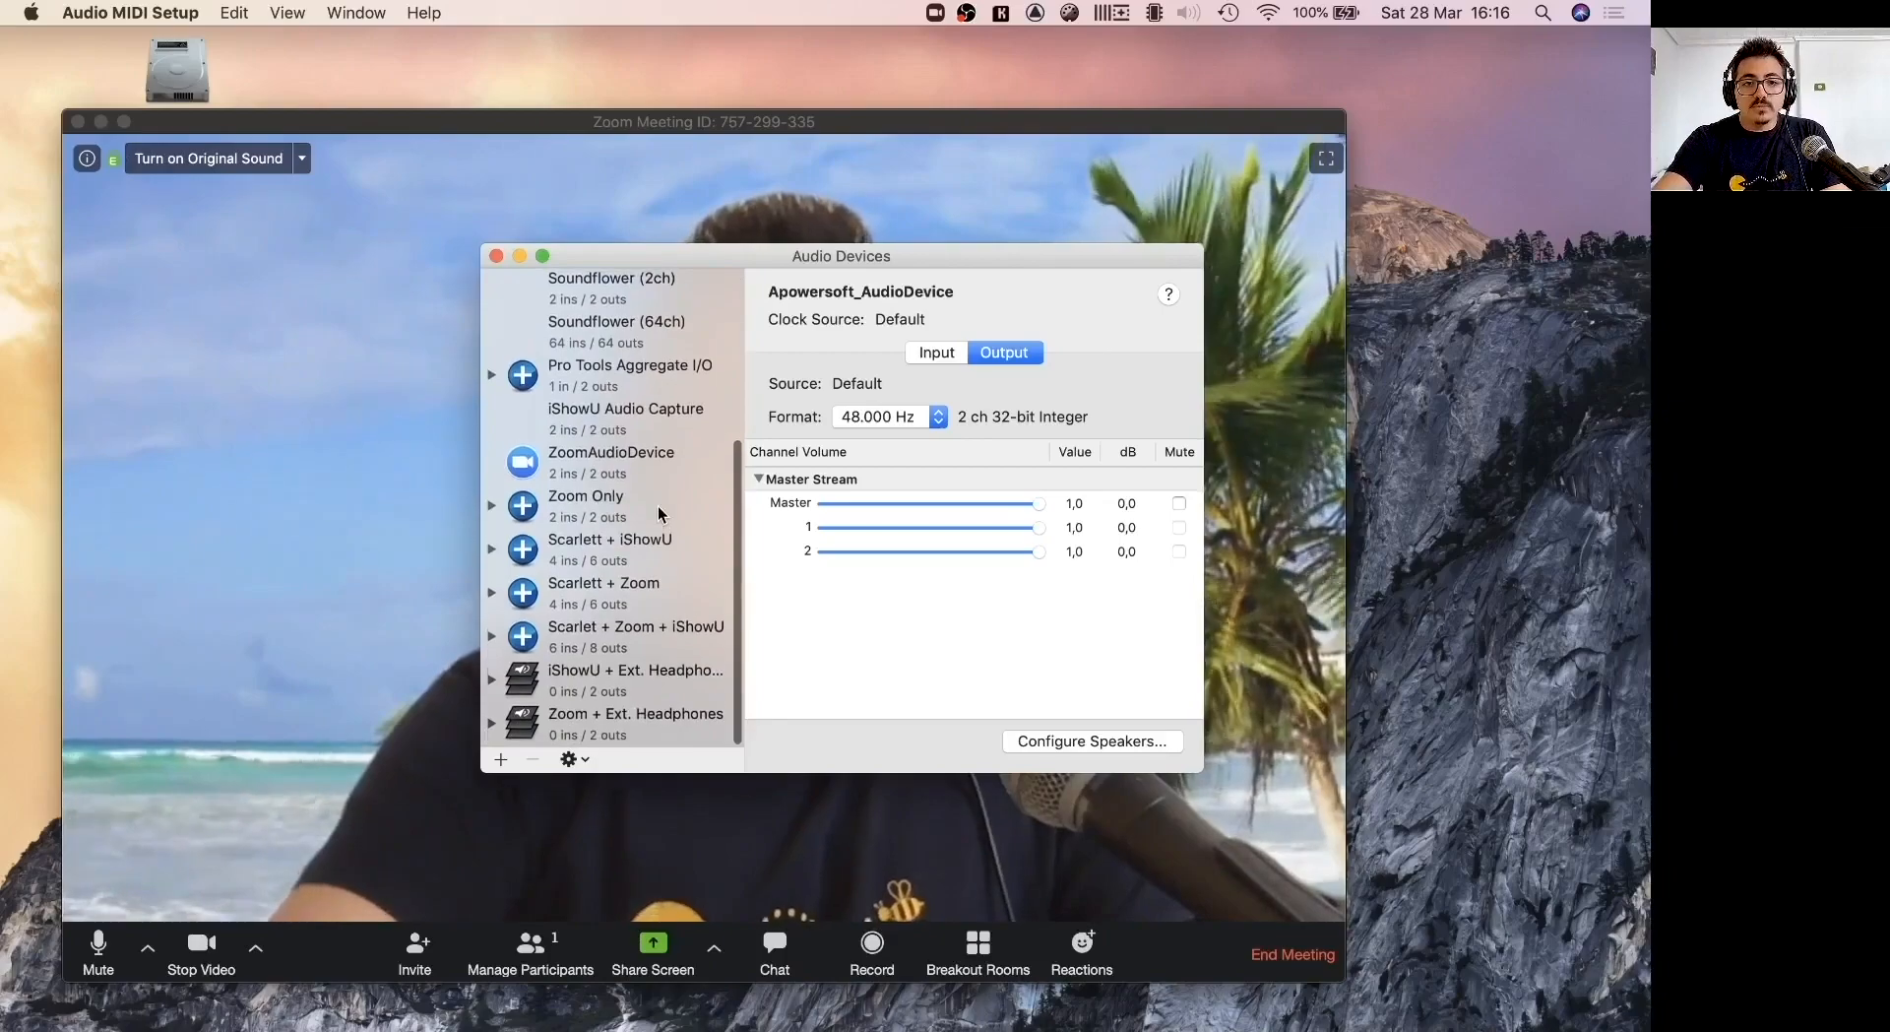
click(504, 759)
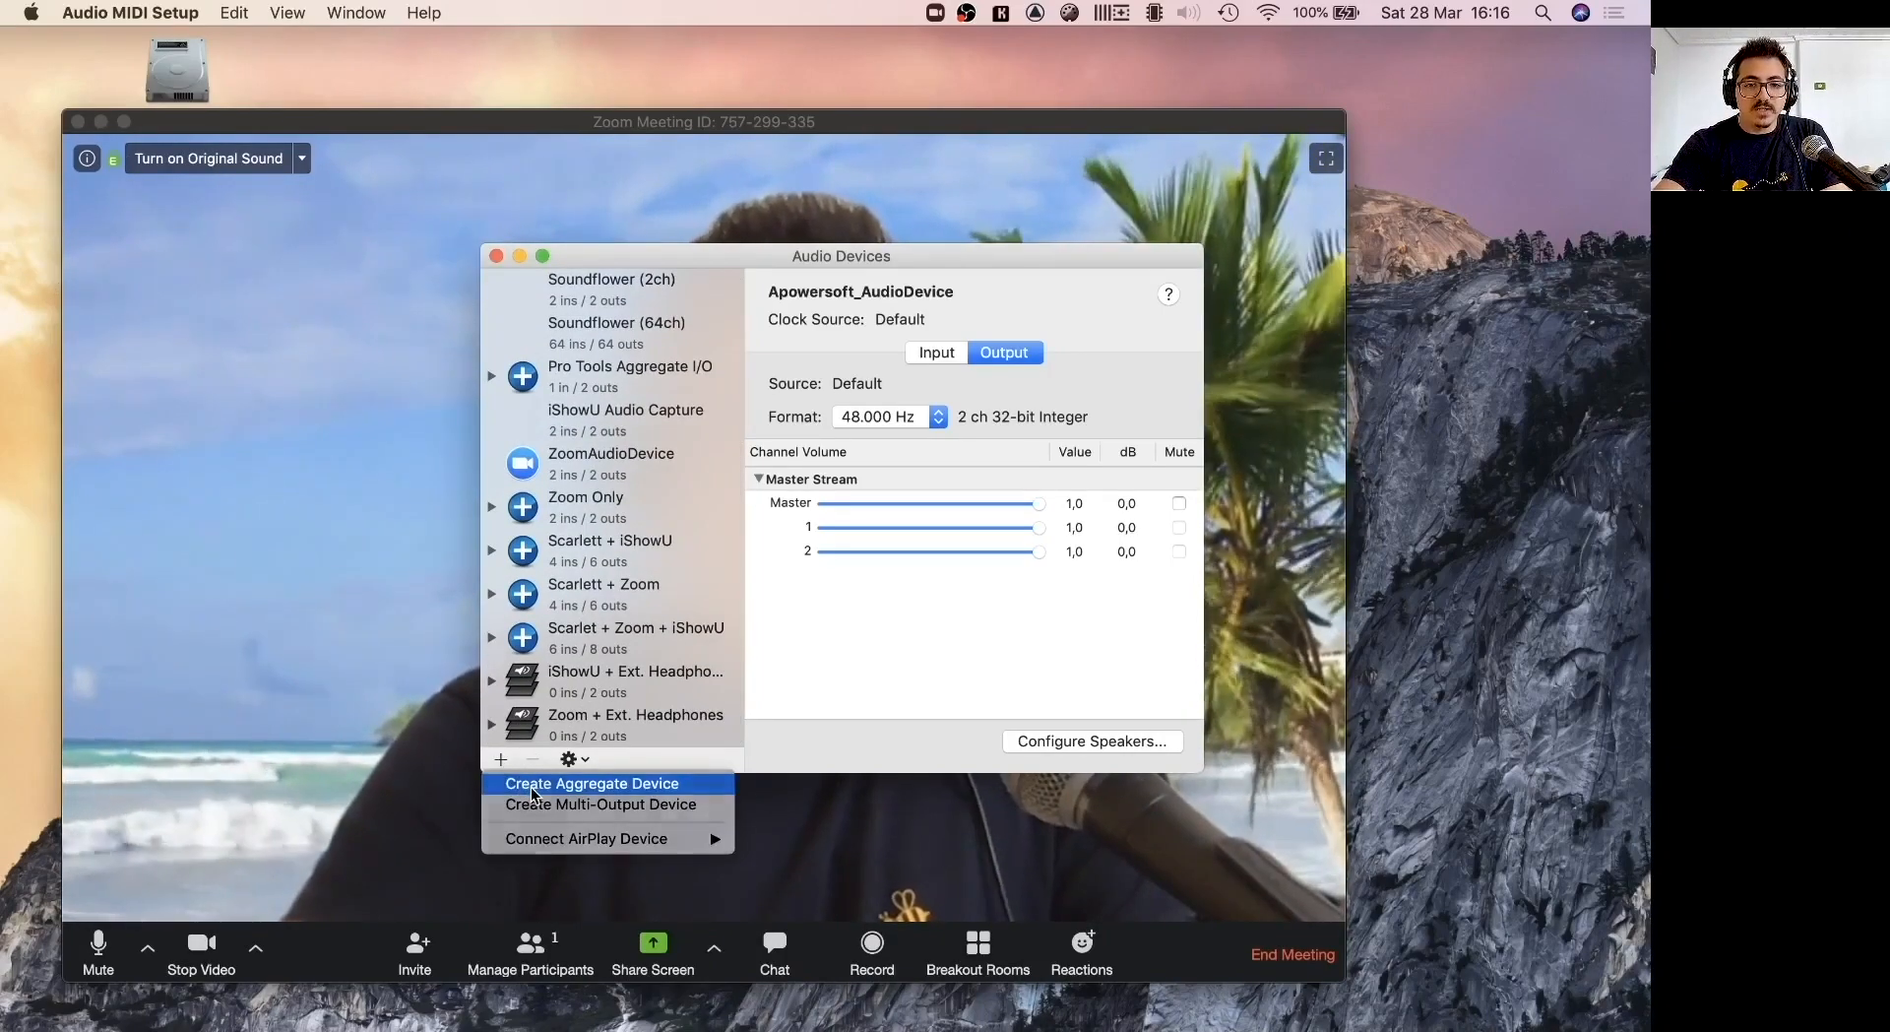
click(531, 787)
double_click(576, 719)
drag(687, 716, 518, 712)
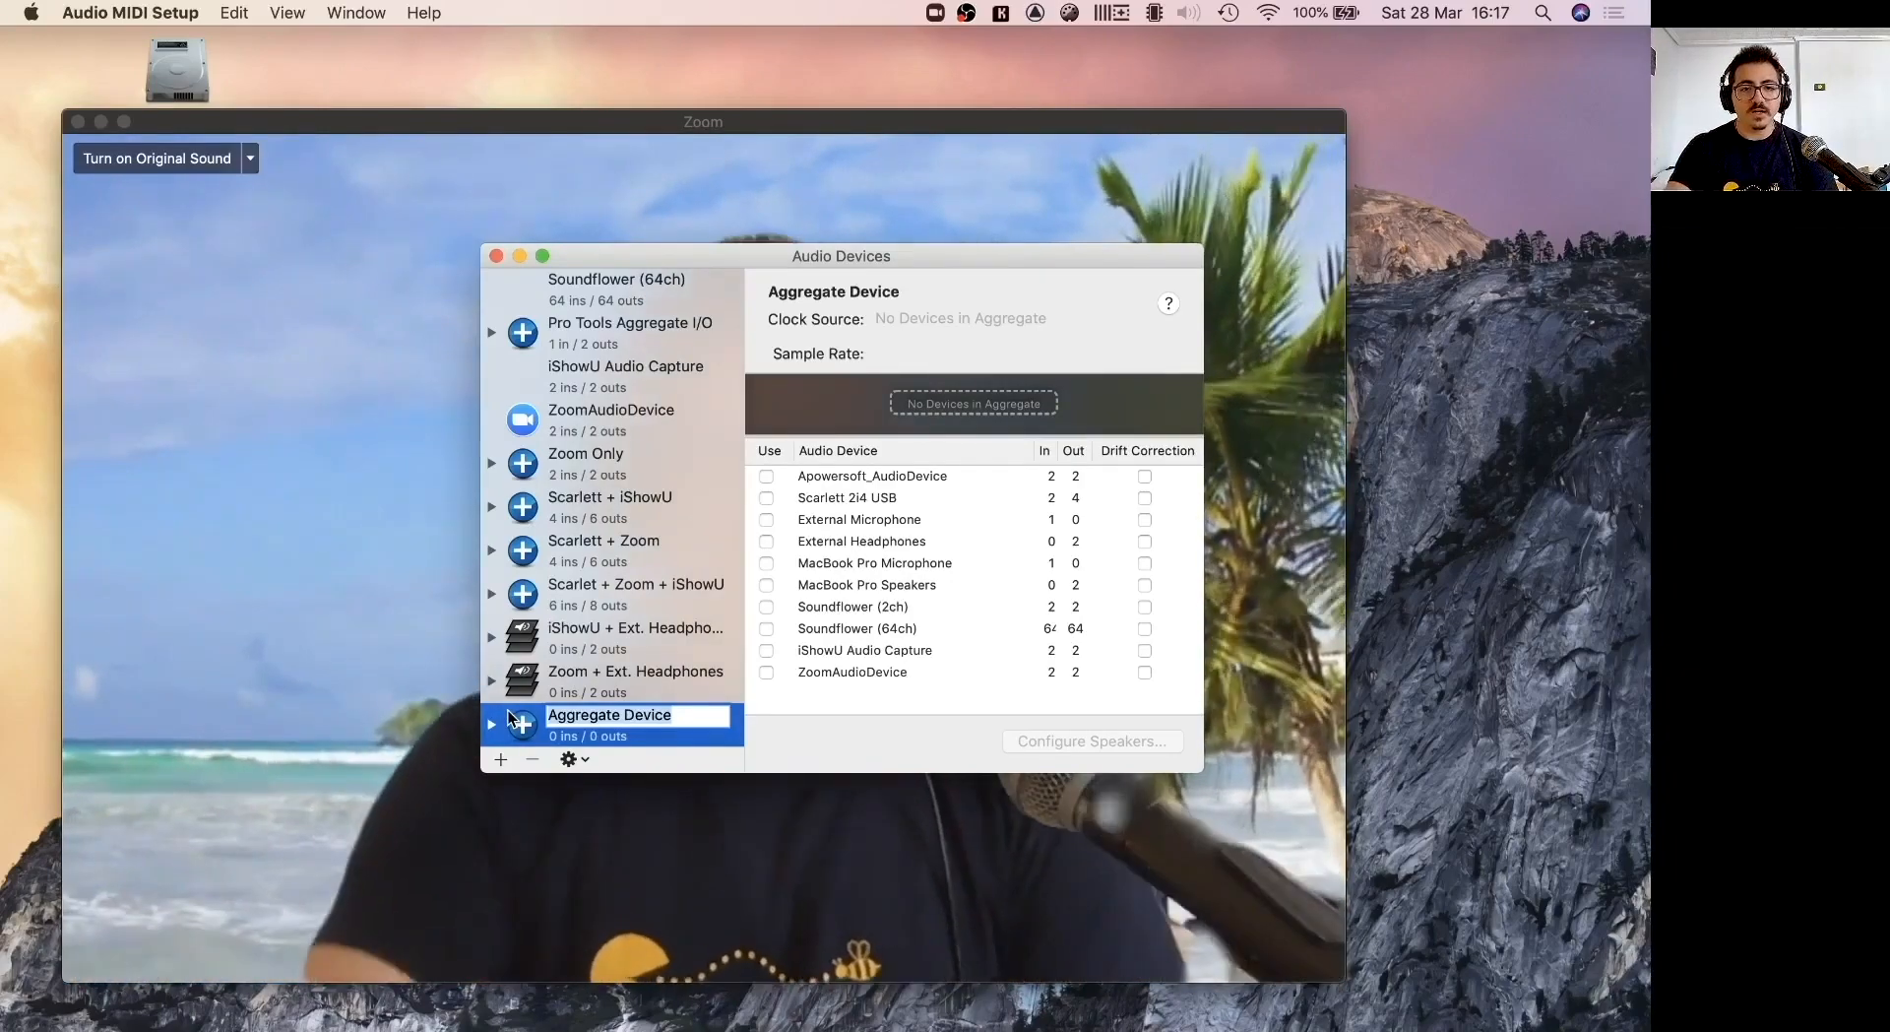
drag(513, 258, 86, 498)
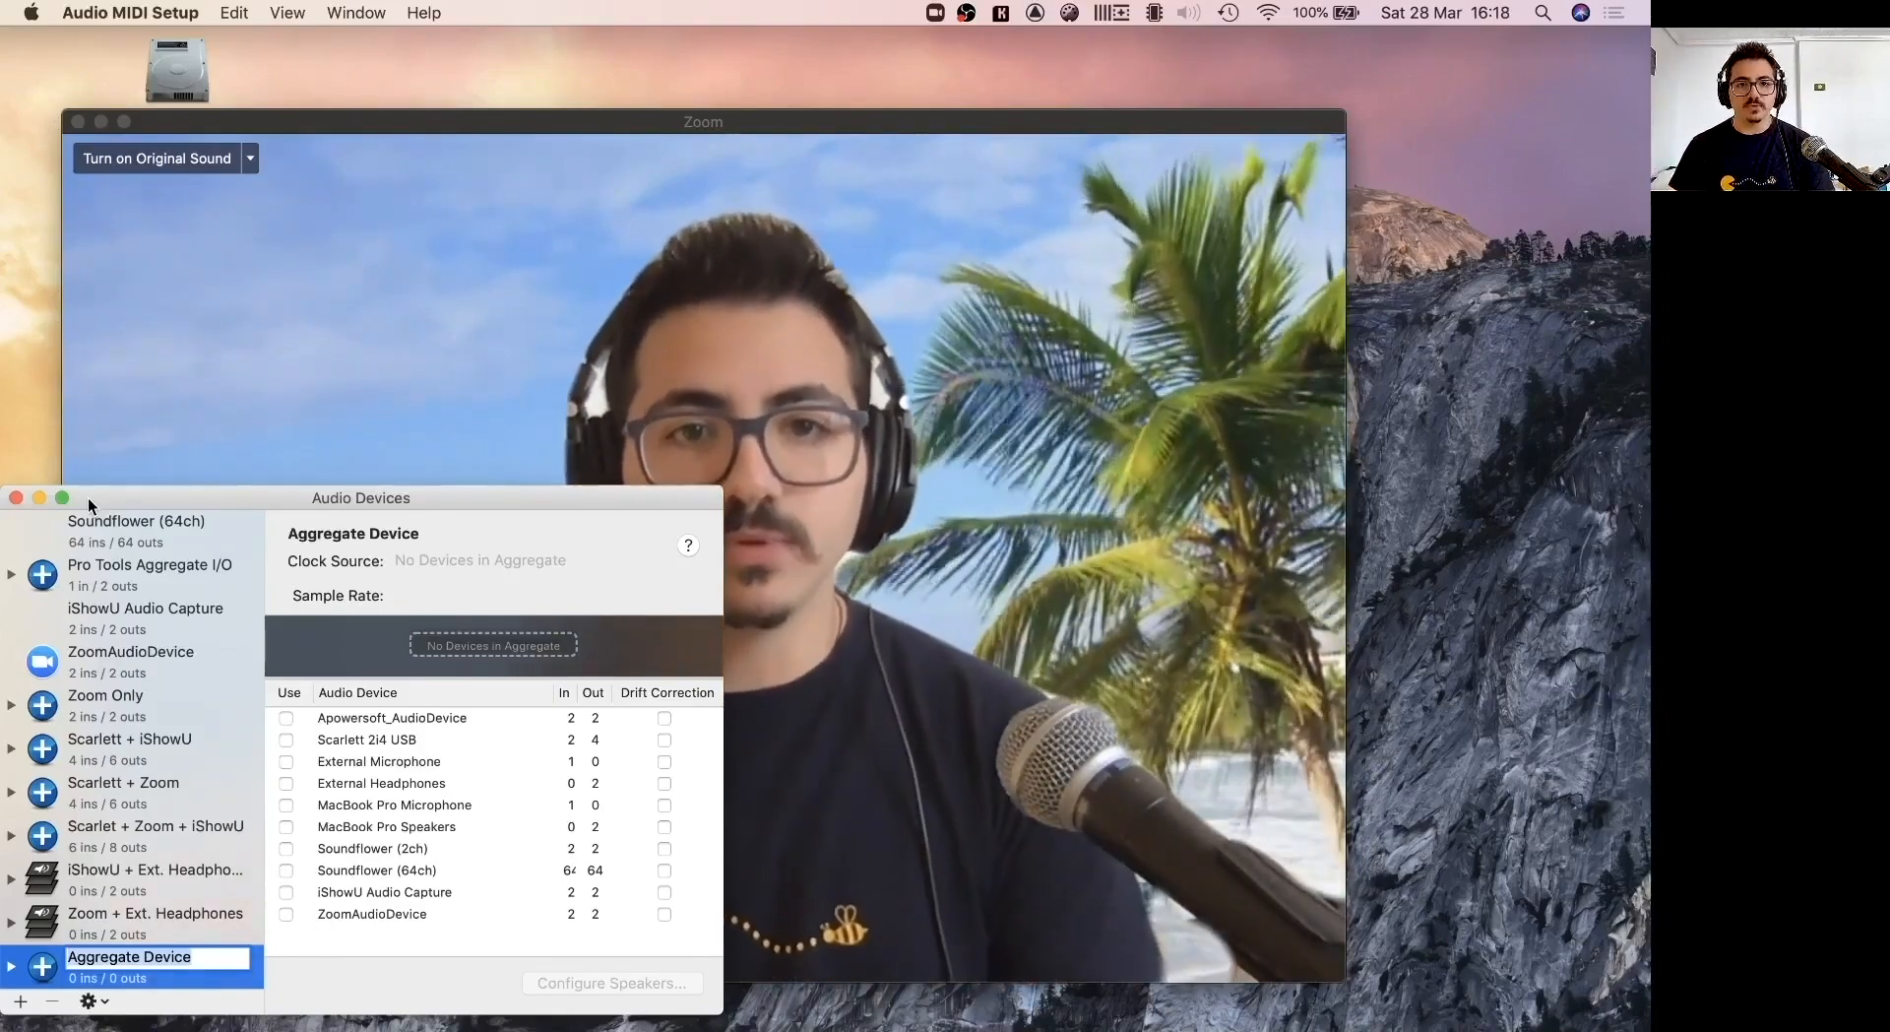
drag(146, 487, 404, 224)
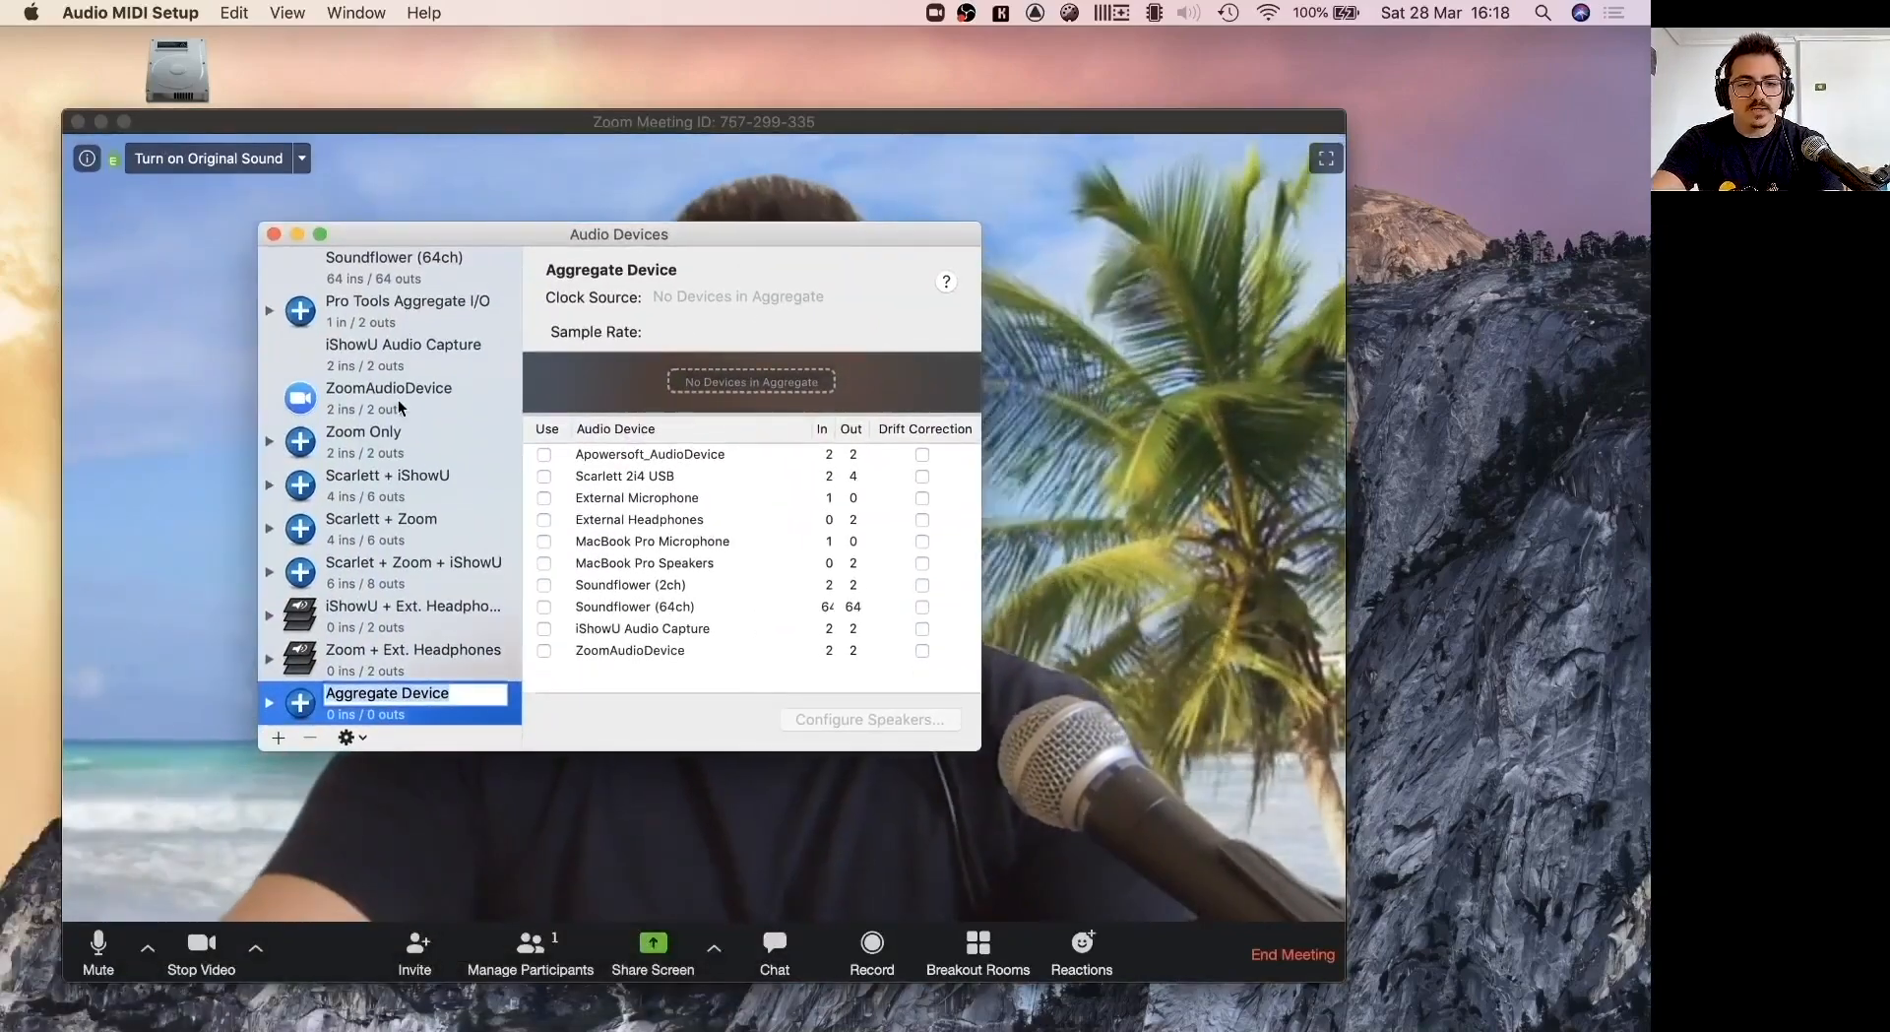
text(Zoom Only)
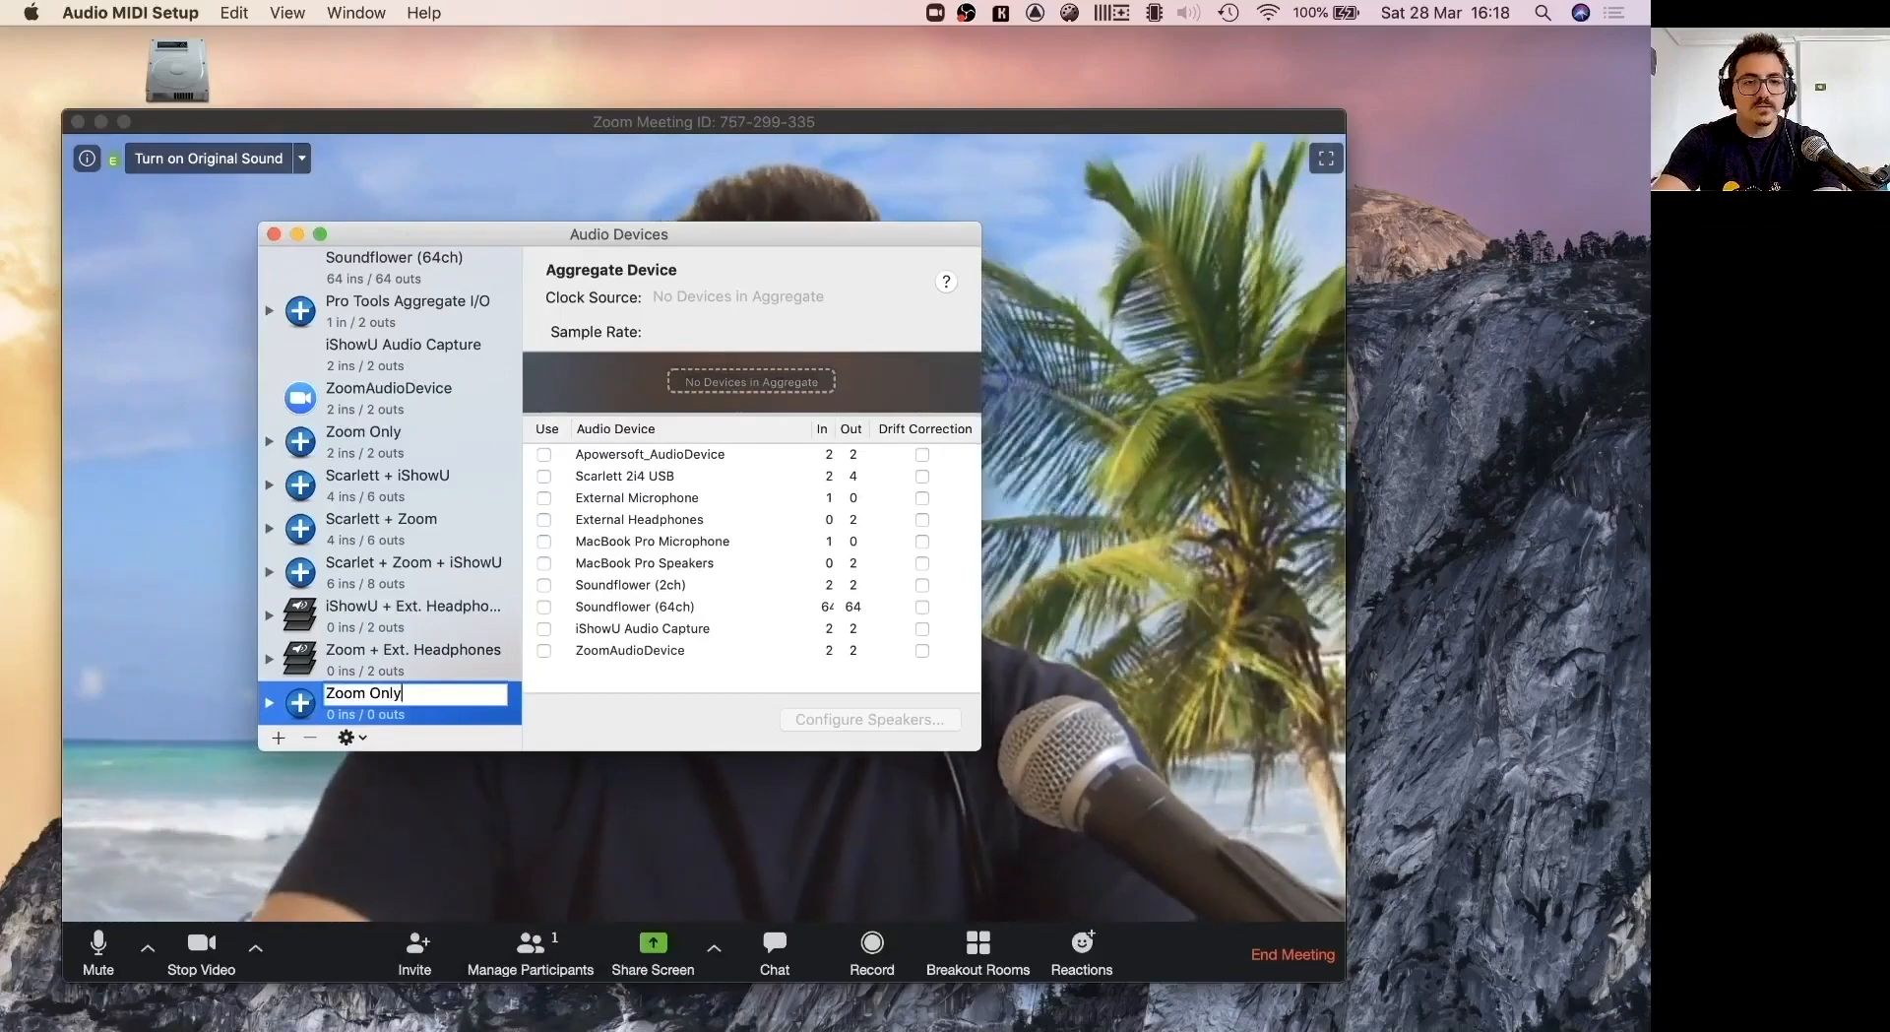
Add ZoomAudioDevice to the new Zoom Only aggregate device and select that aggregate in the device list.
click(545, 650)
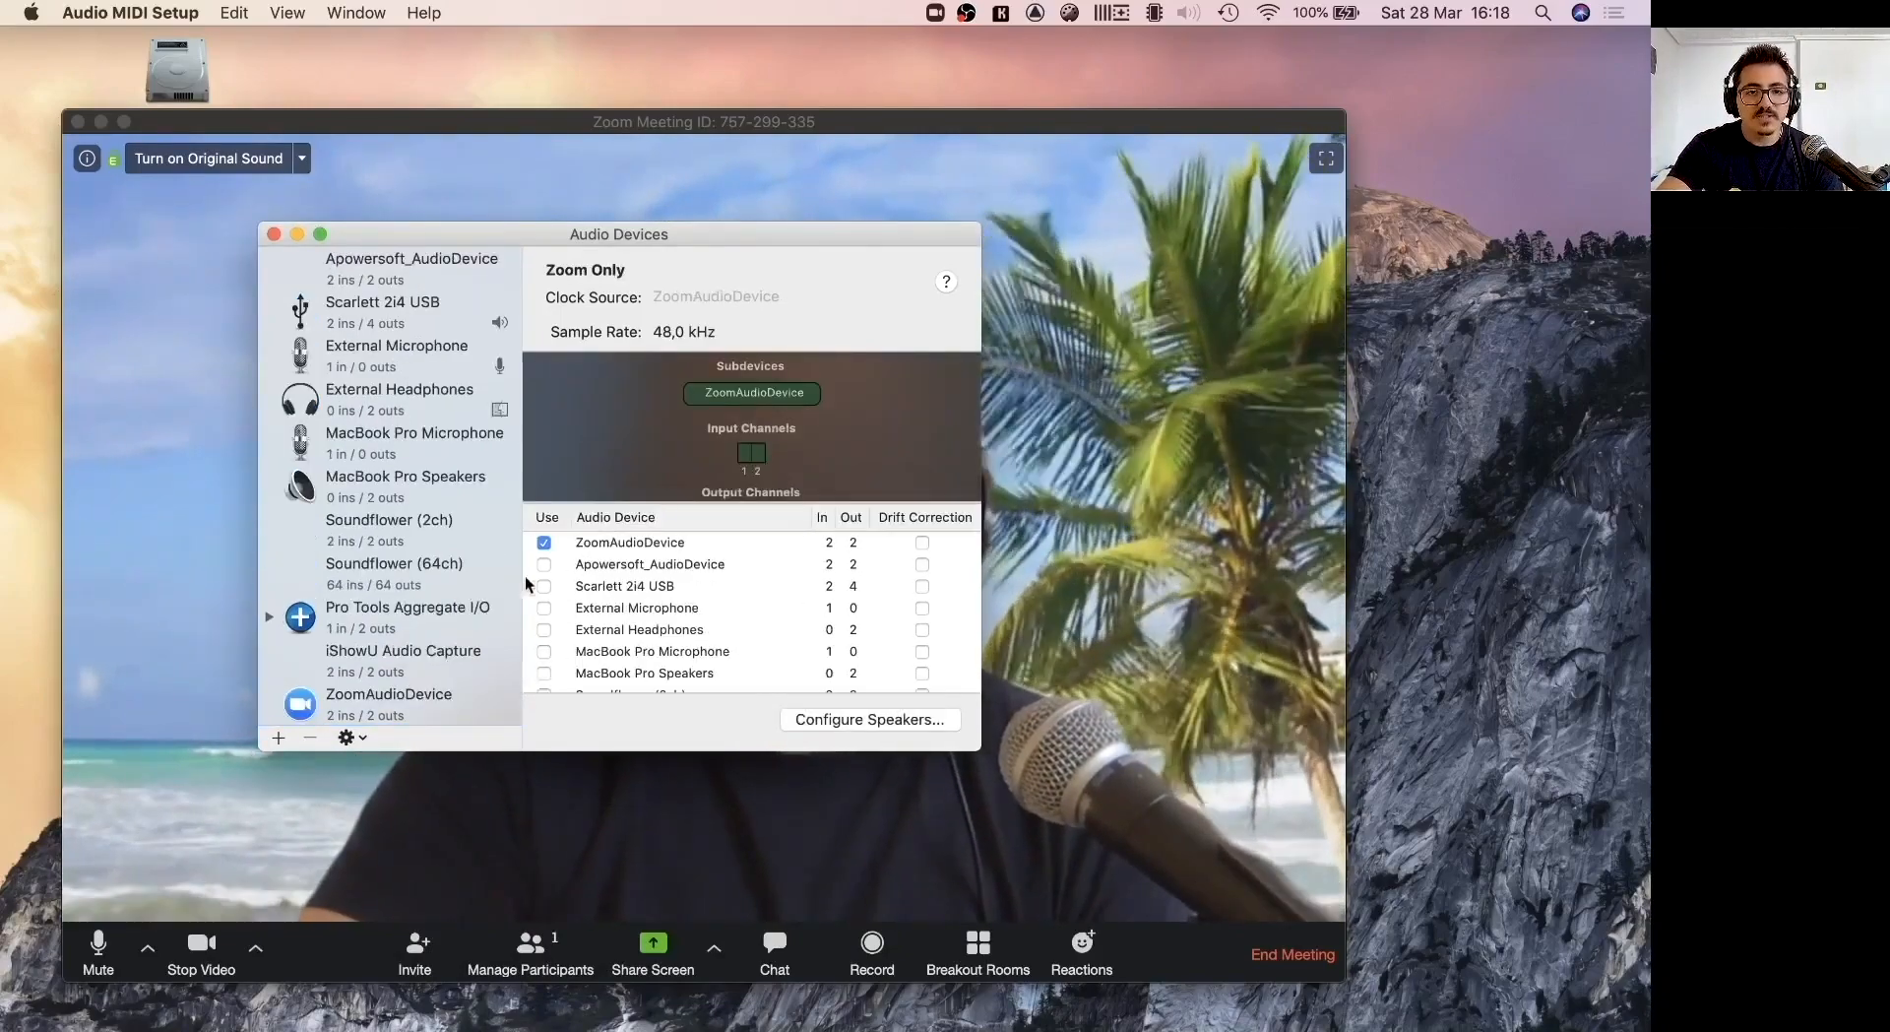
scroll(463, 605, down, 6)
click(421, 704)
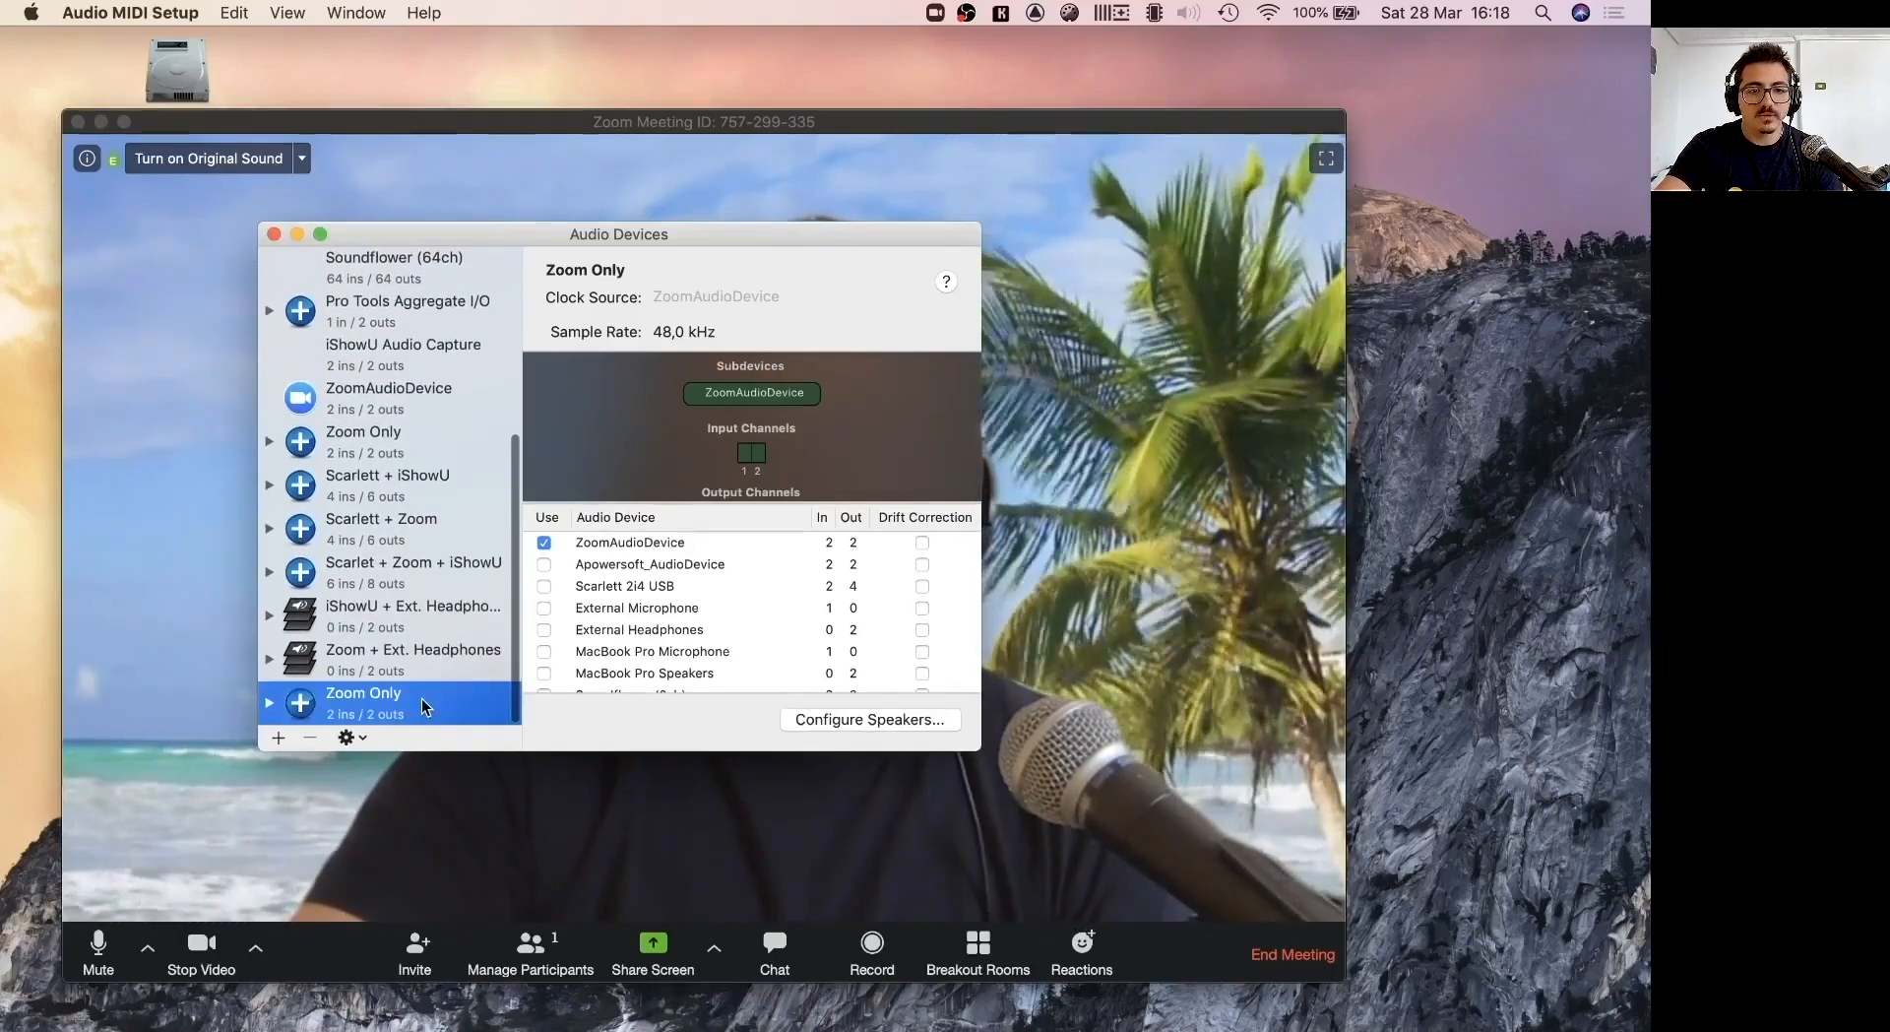
Remove the newly created duplicate Zoom Only aggregate device and select the existing Zoom Only device.
click(310, 738)
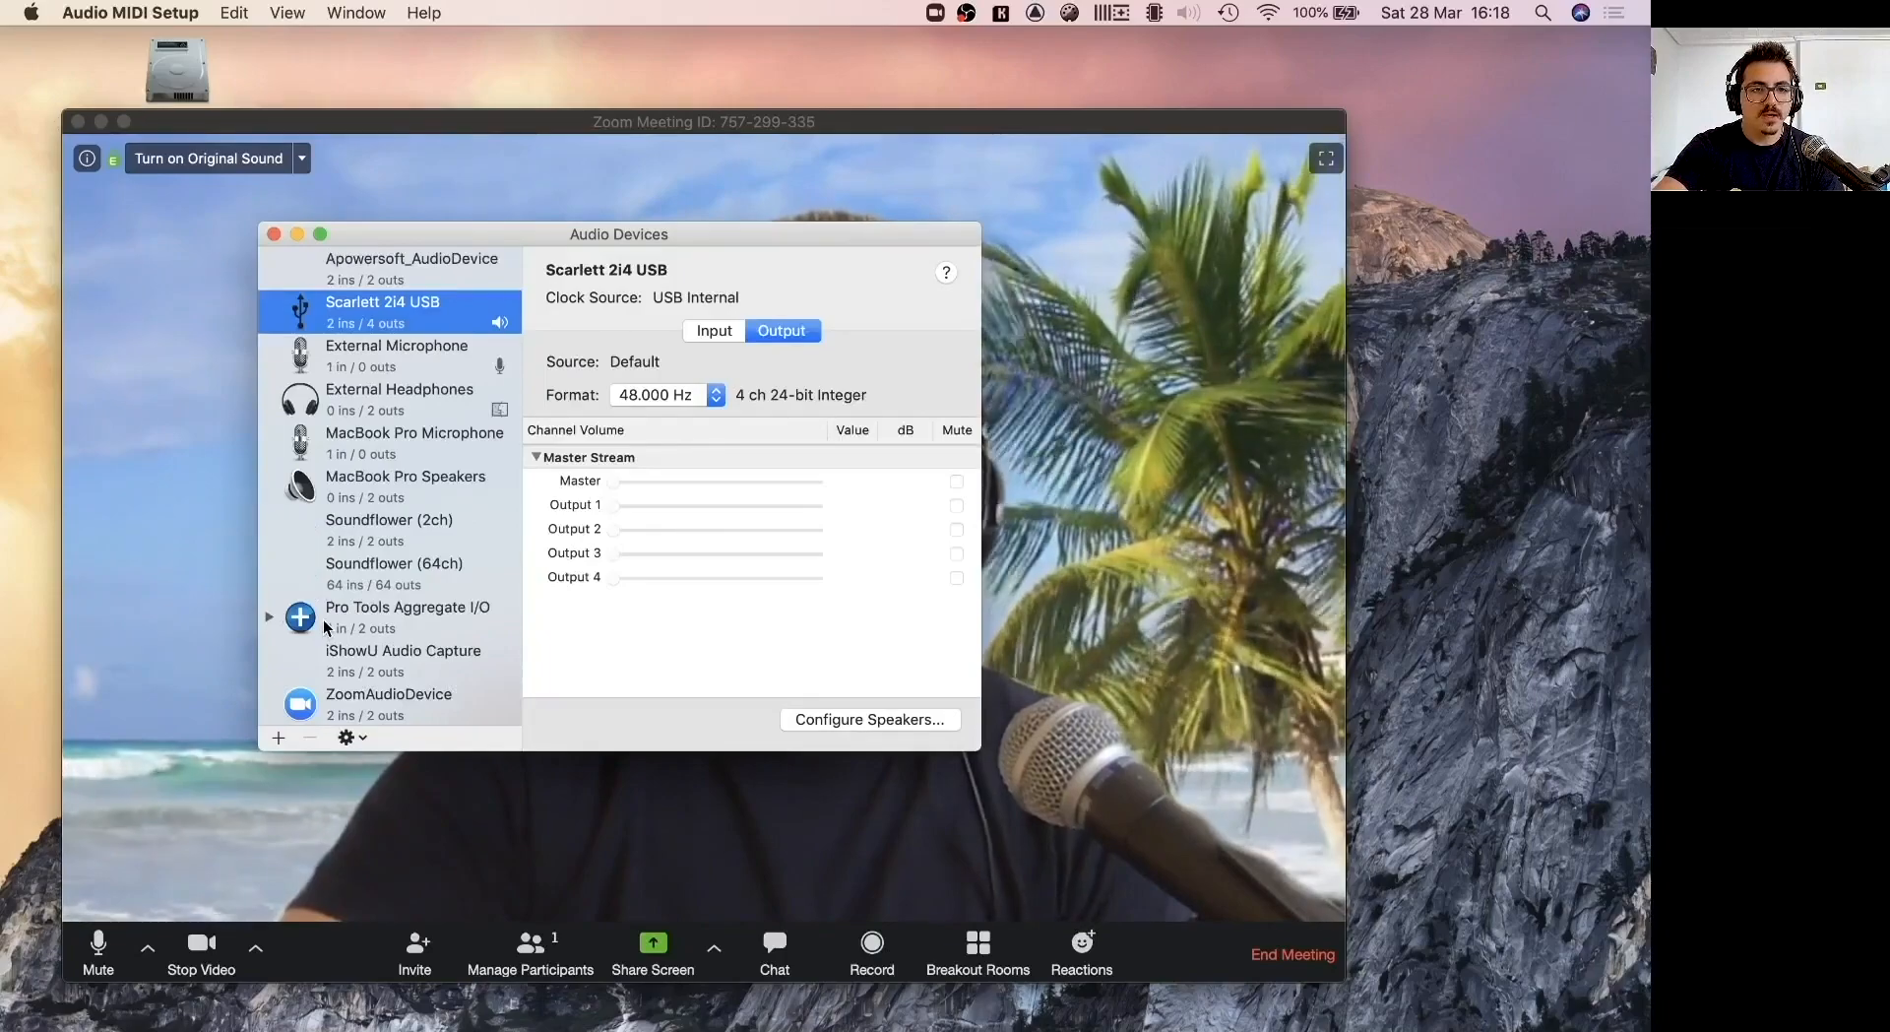
scroll(324, 626, down, 4)
click(364, 482)
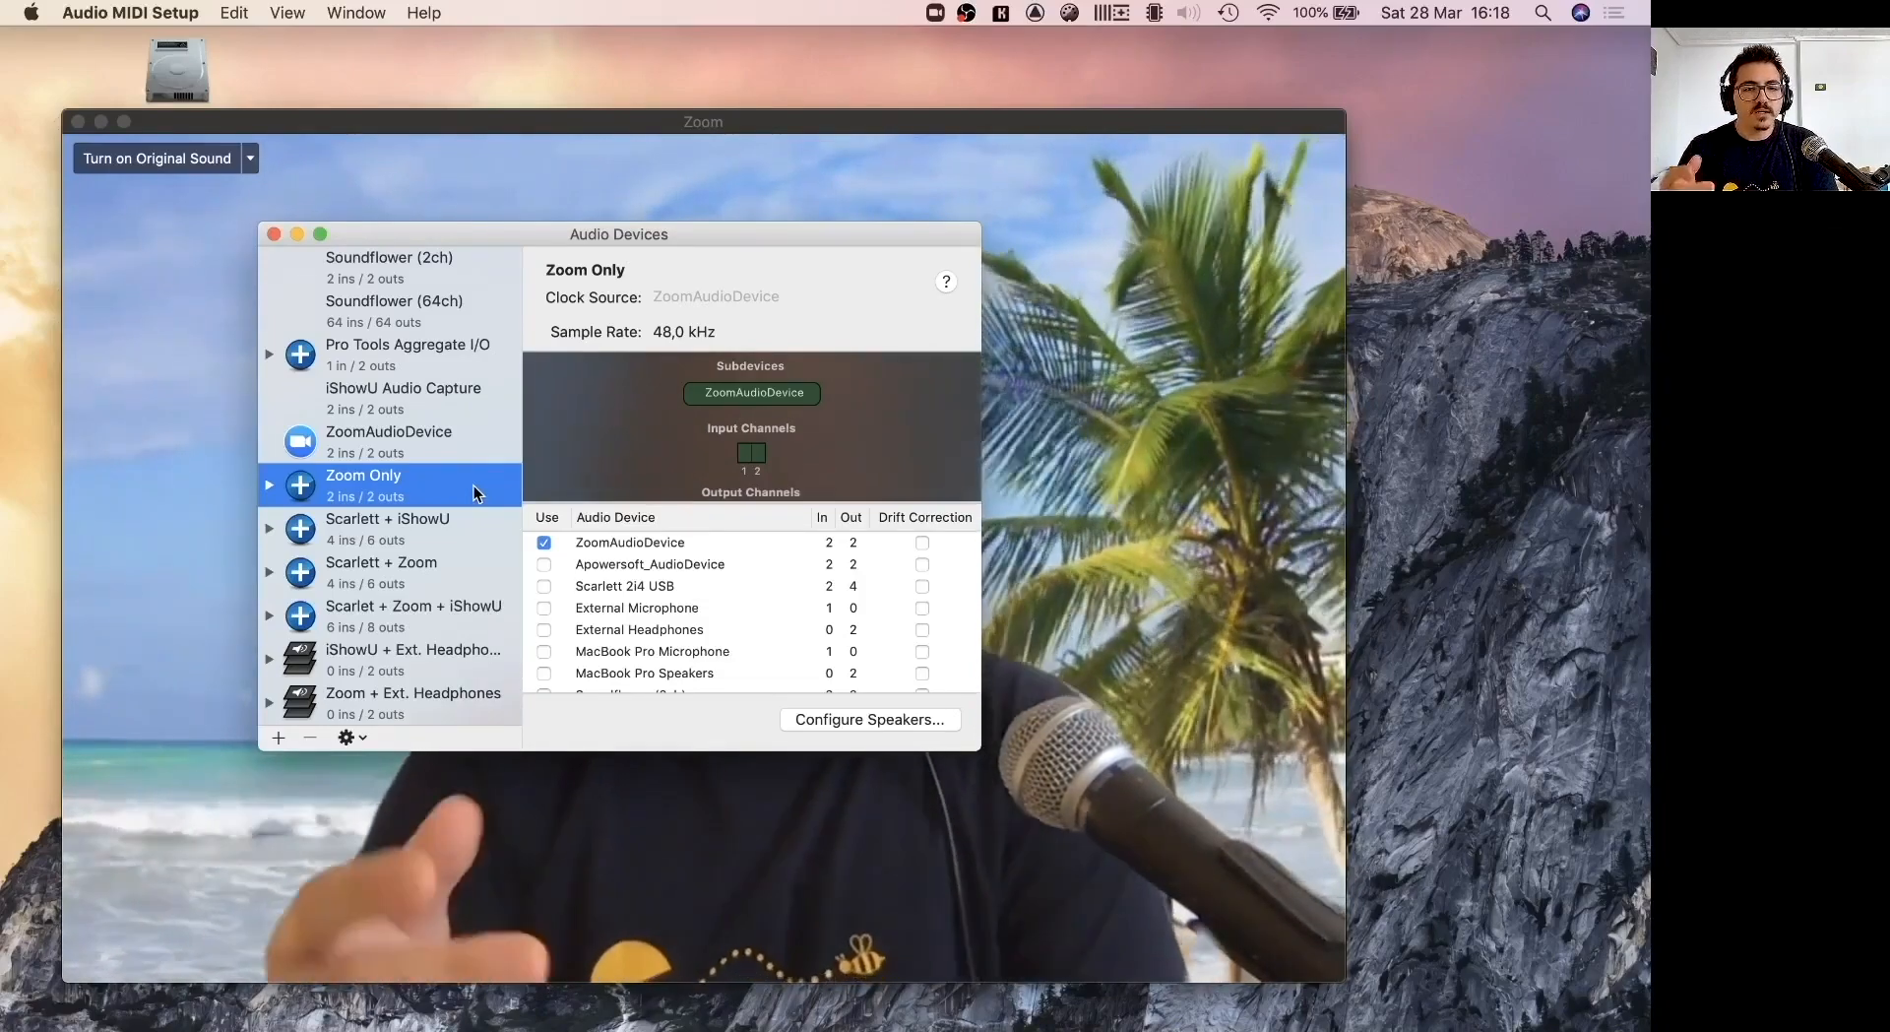
Examine the subdevices of the Scarlett + Zoom, Scarlett + iShowU and Scarlet + Zoom + iShowU aggregate devices.
click(390, 568)
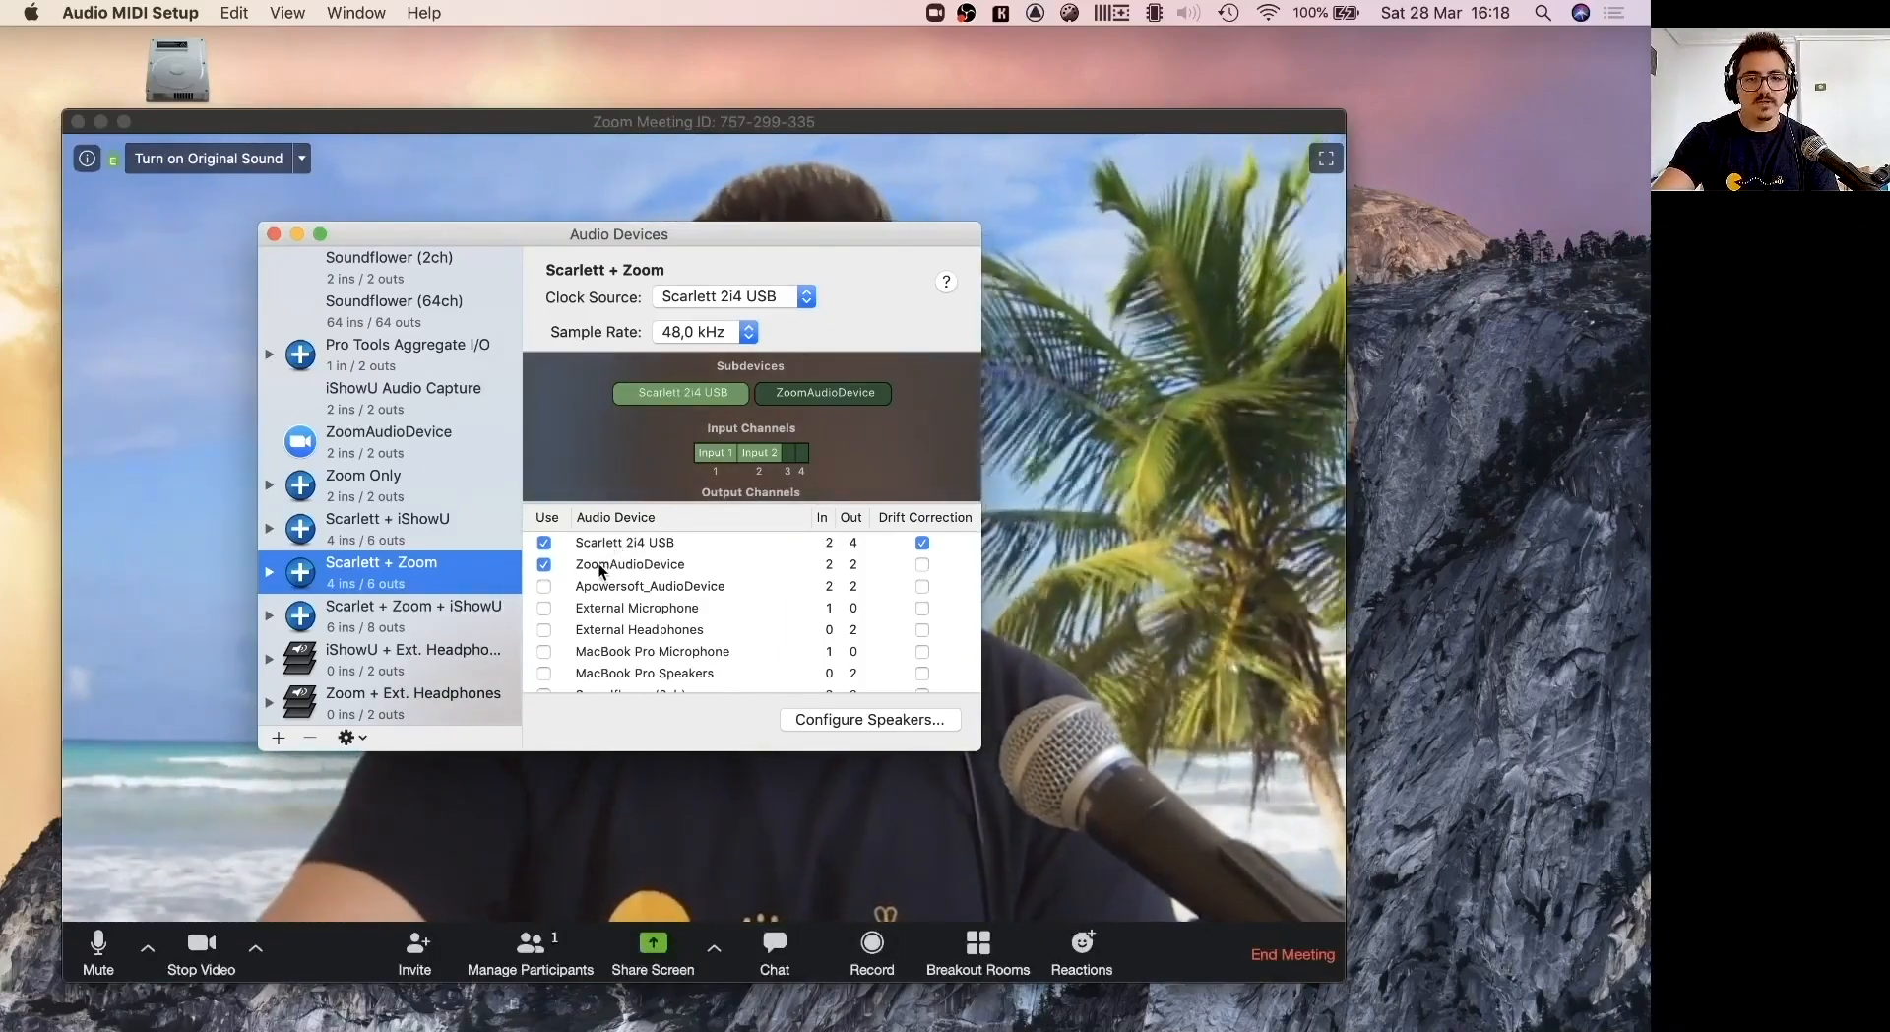
click(393, 524)
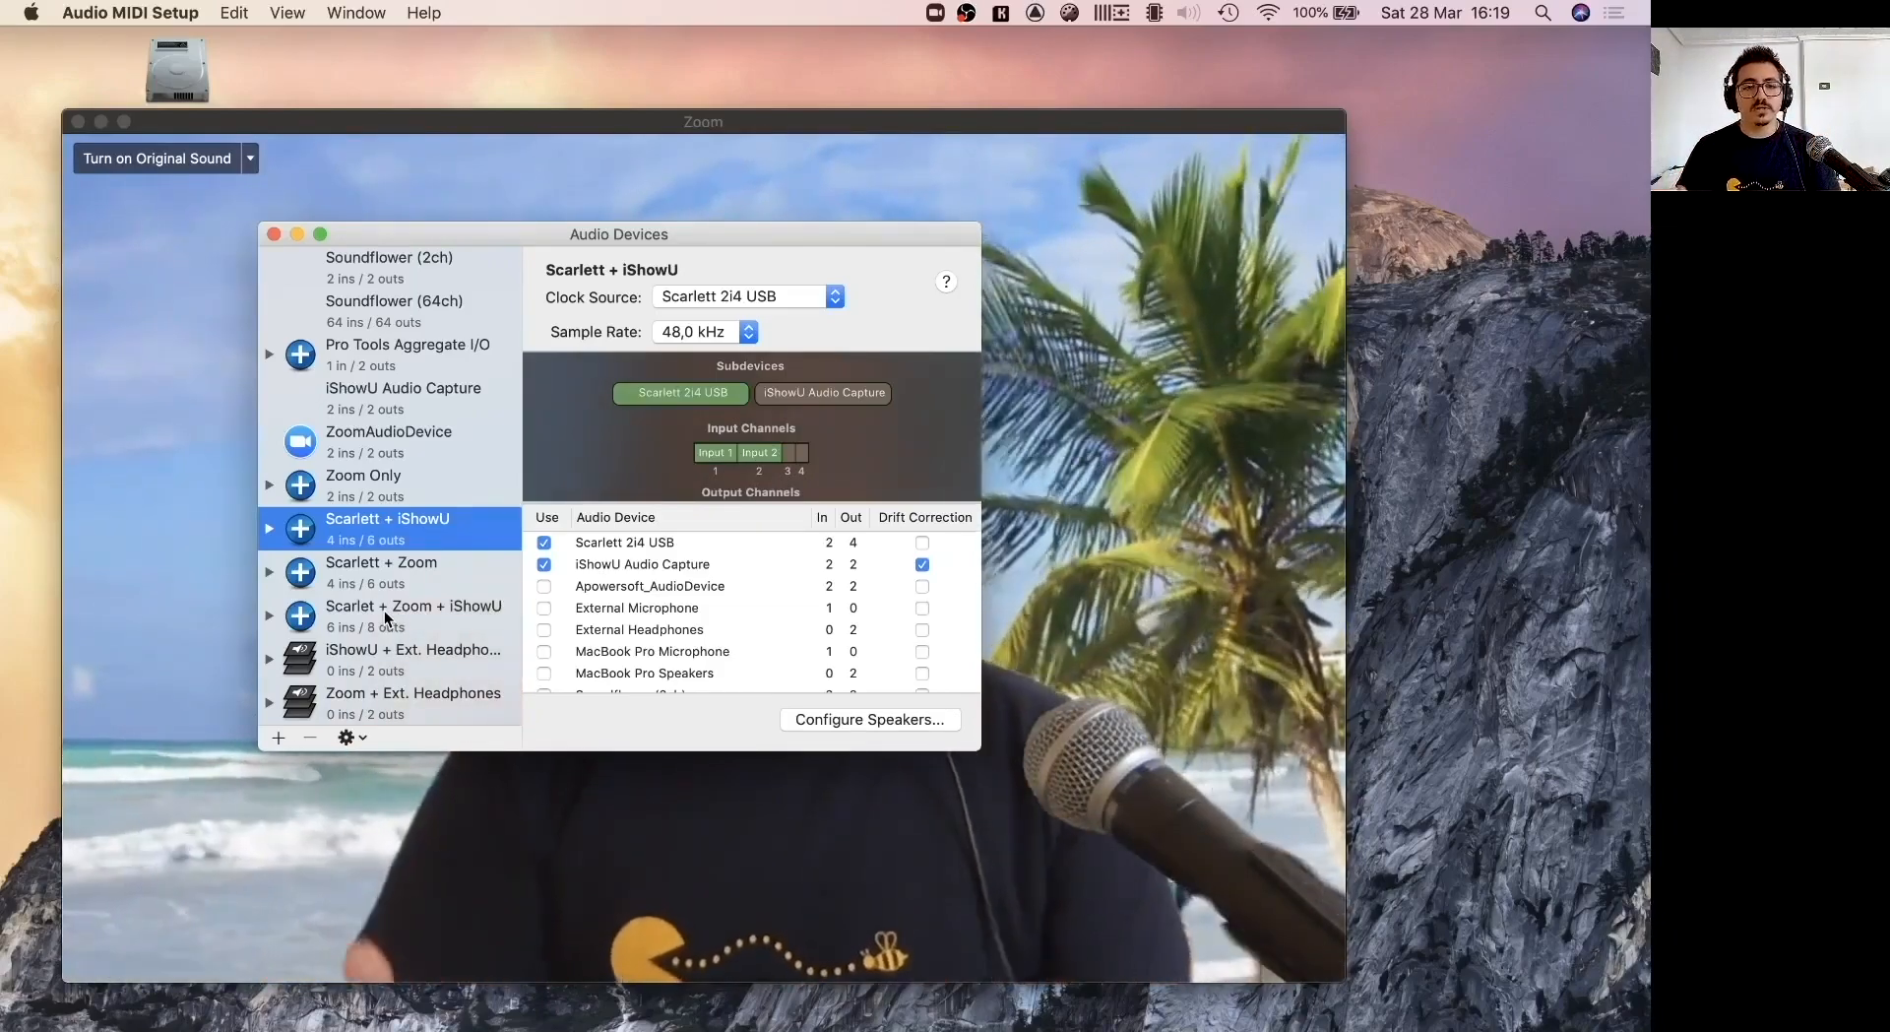
click(386, 617)
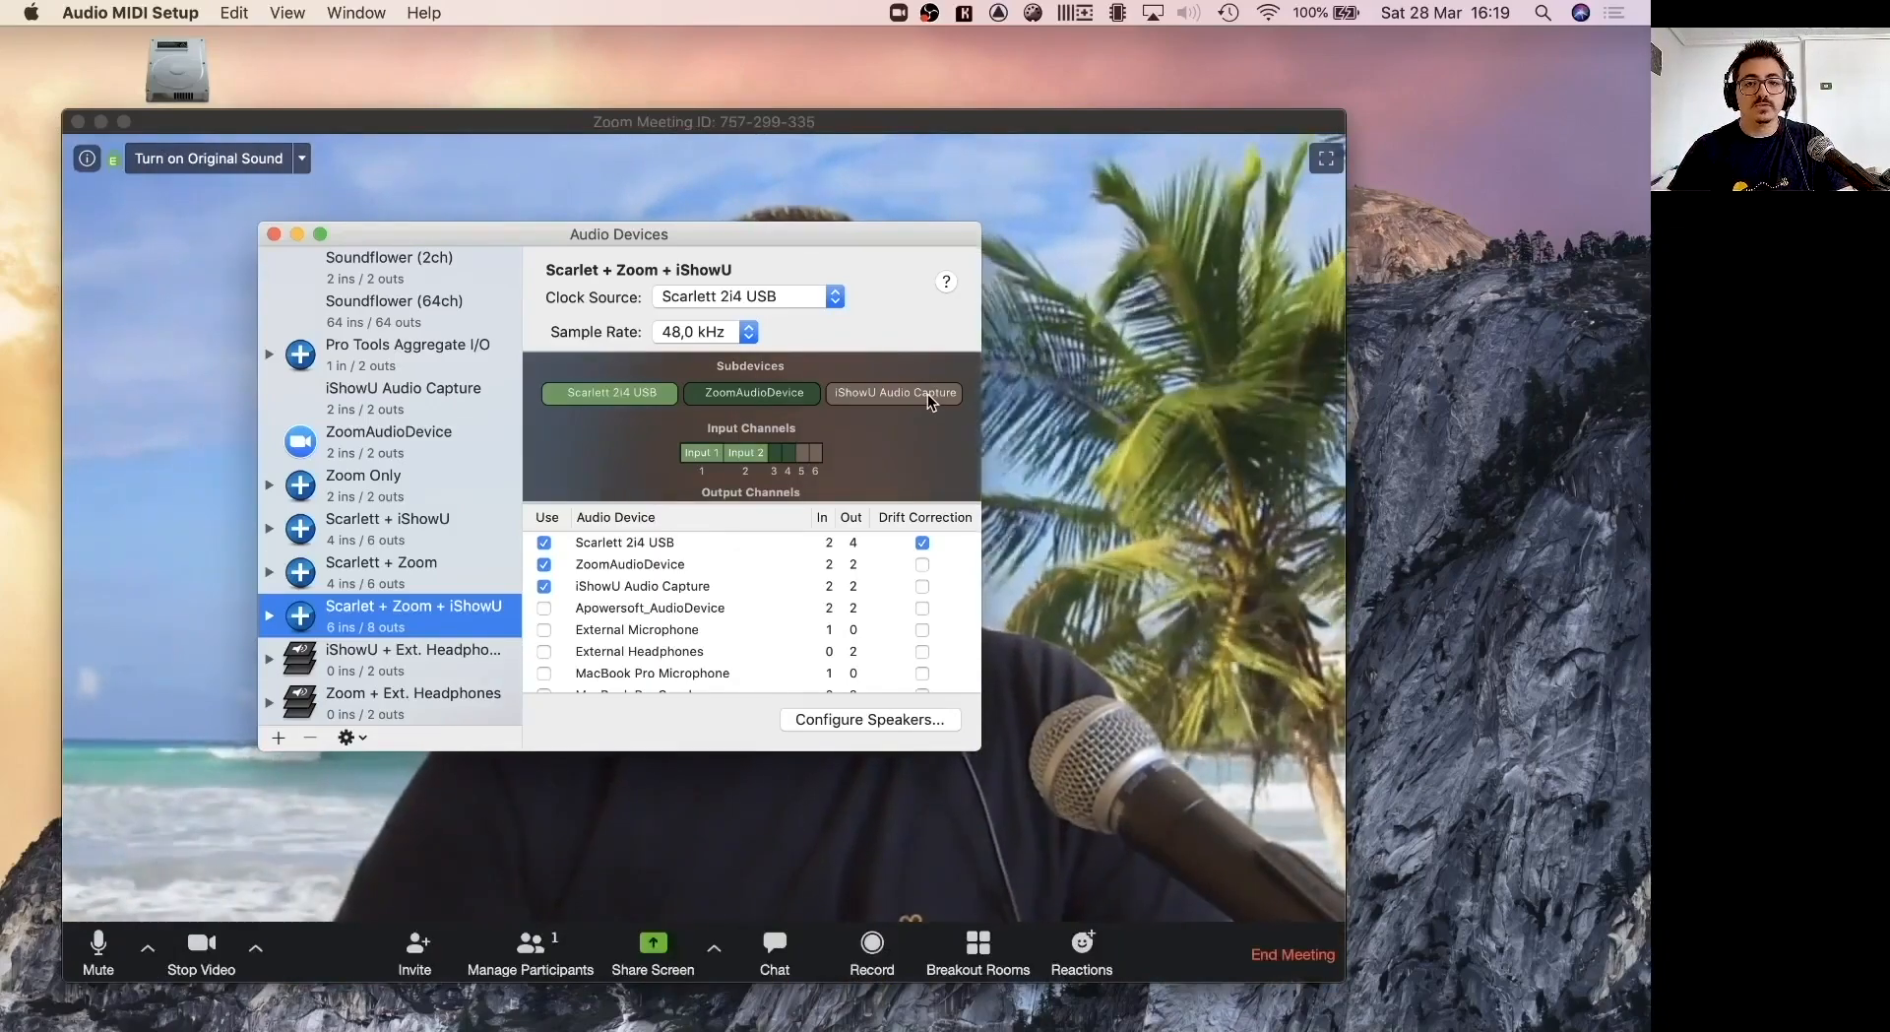
click(927, 393)
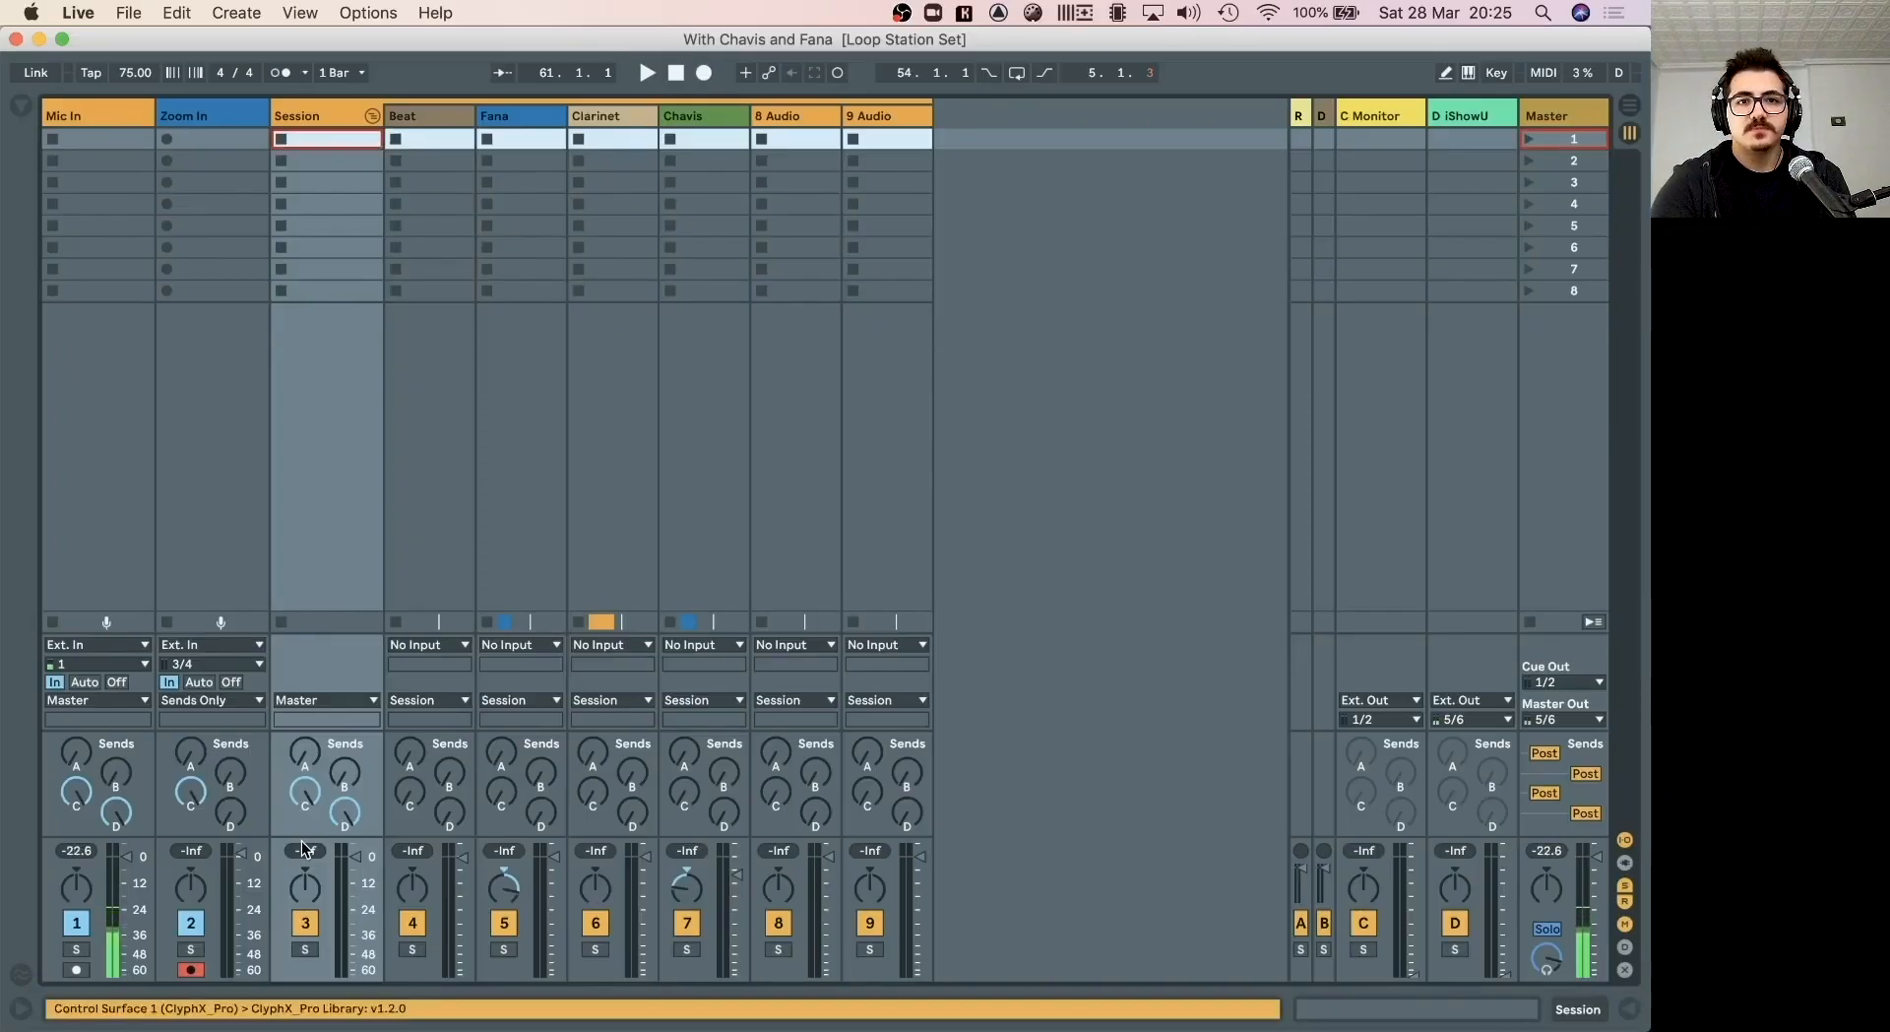
In Ableton Live, open the audio preferences and review the audio input device and the input channel configuration.
key(super+comma)
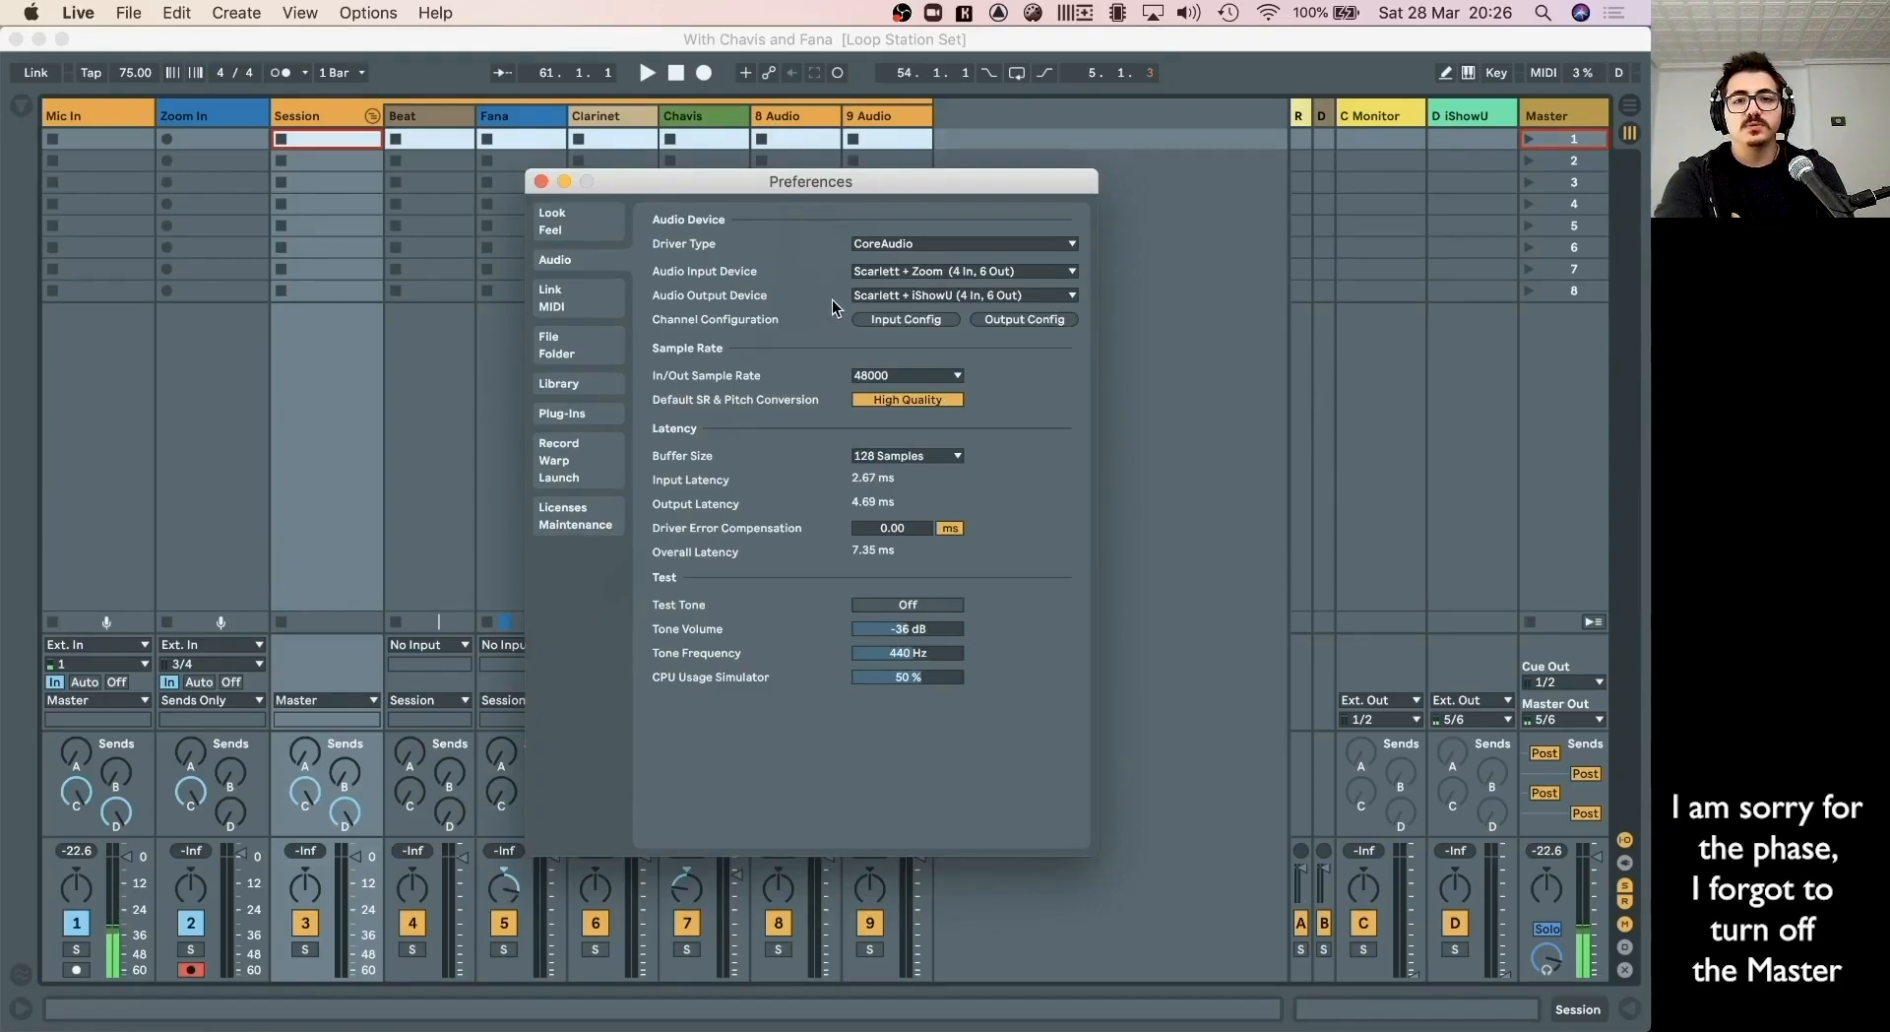
click(878, 274)
click(878, 274)
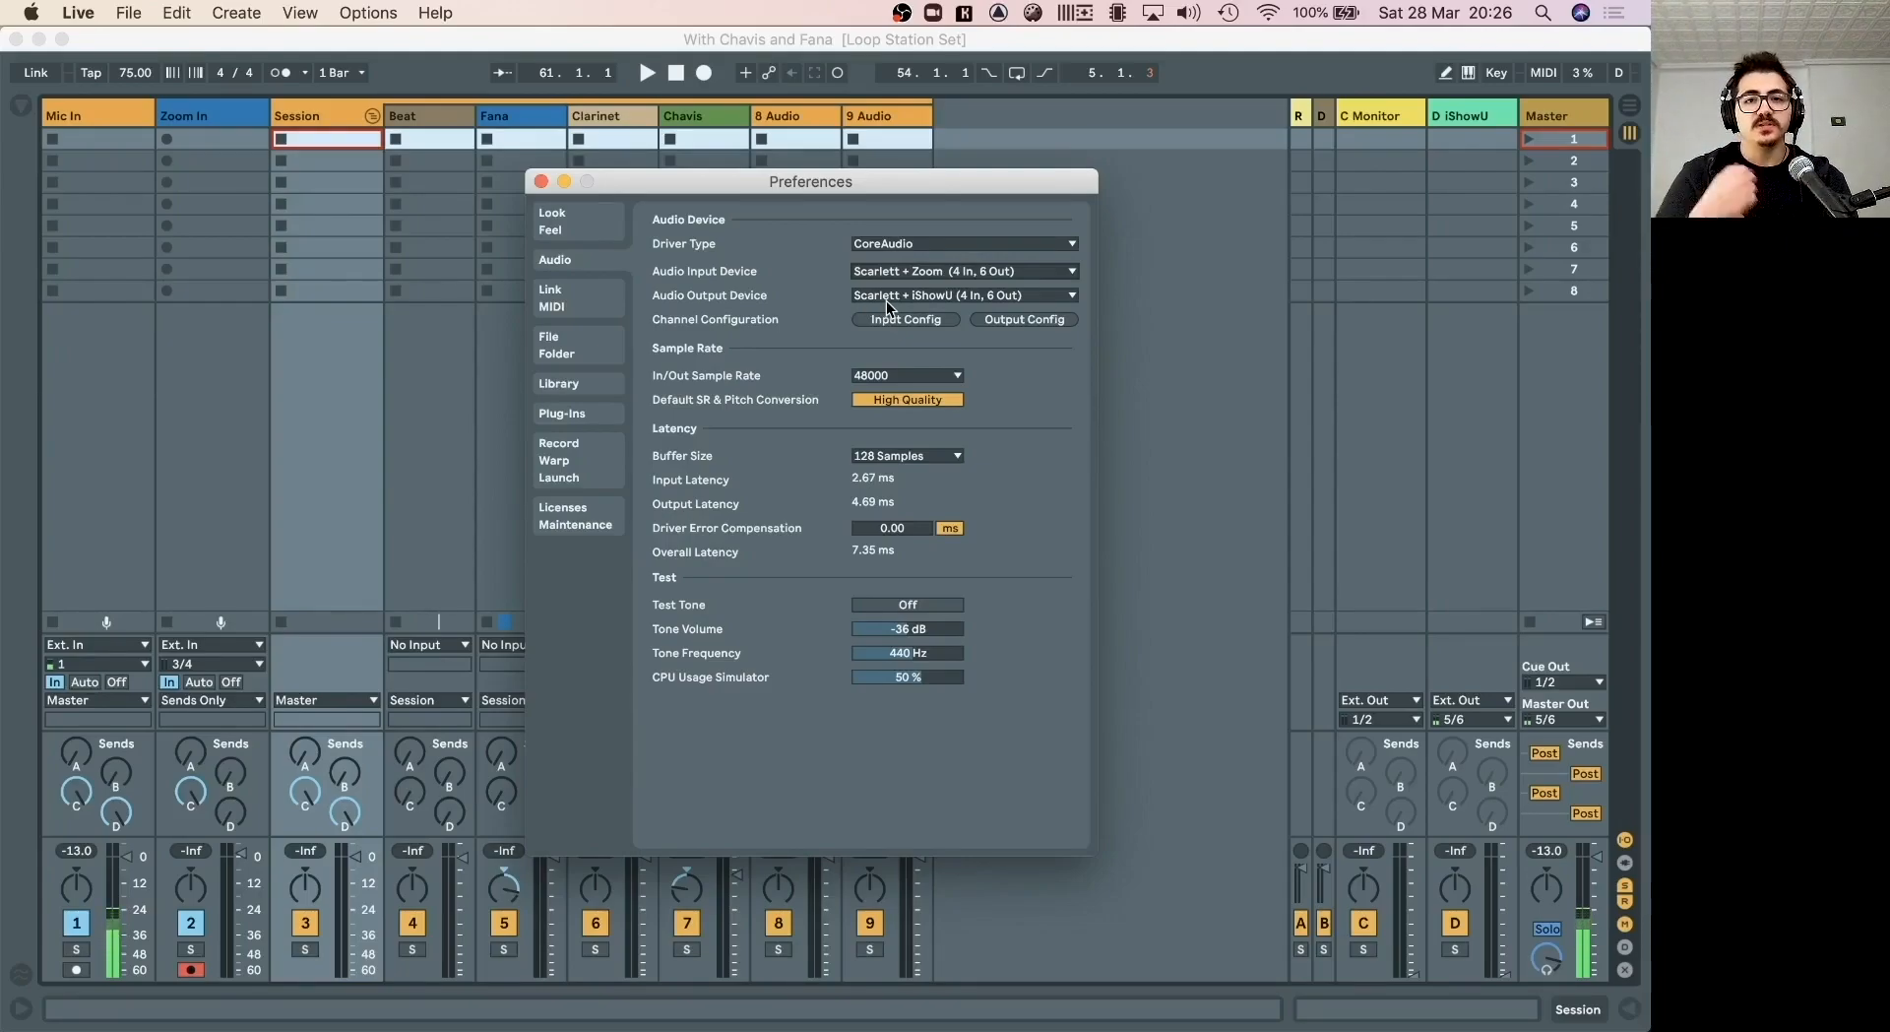
click(936, 317)
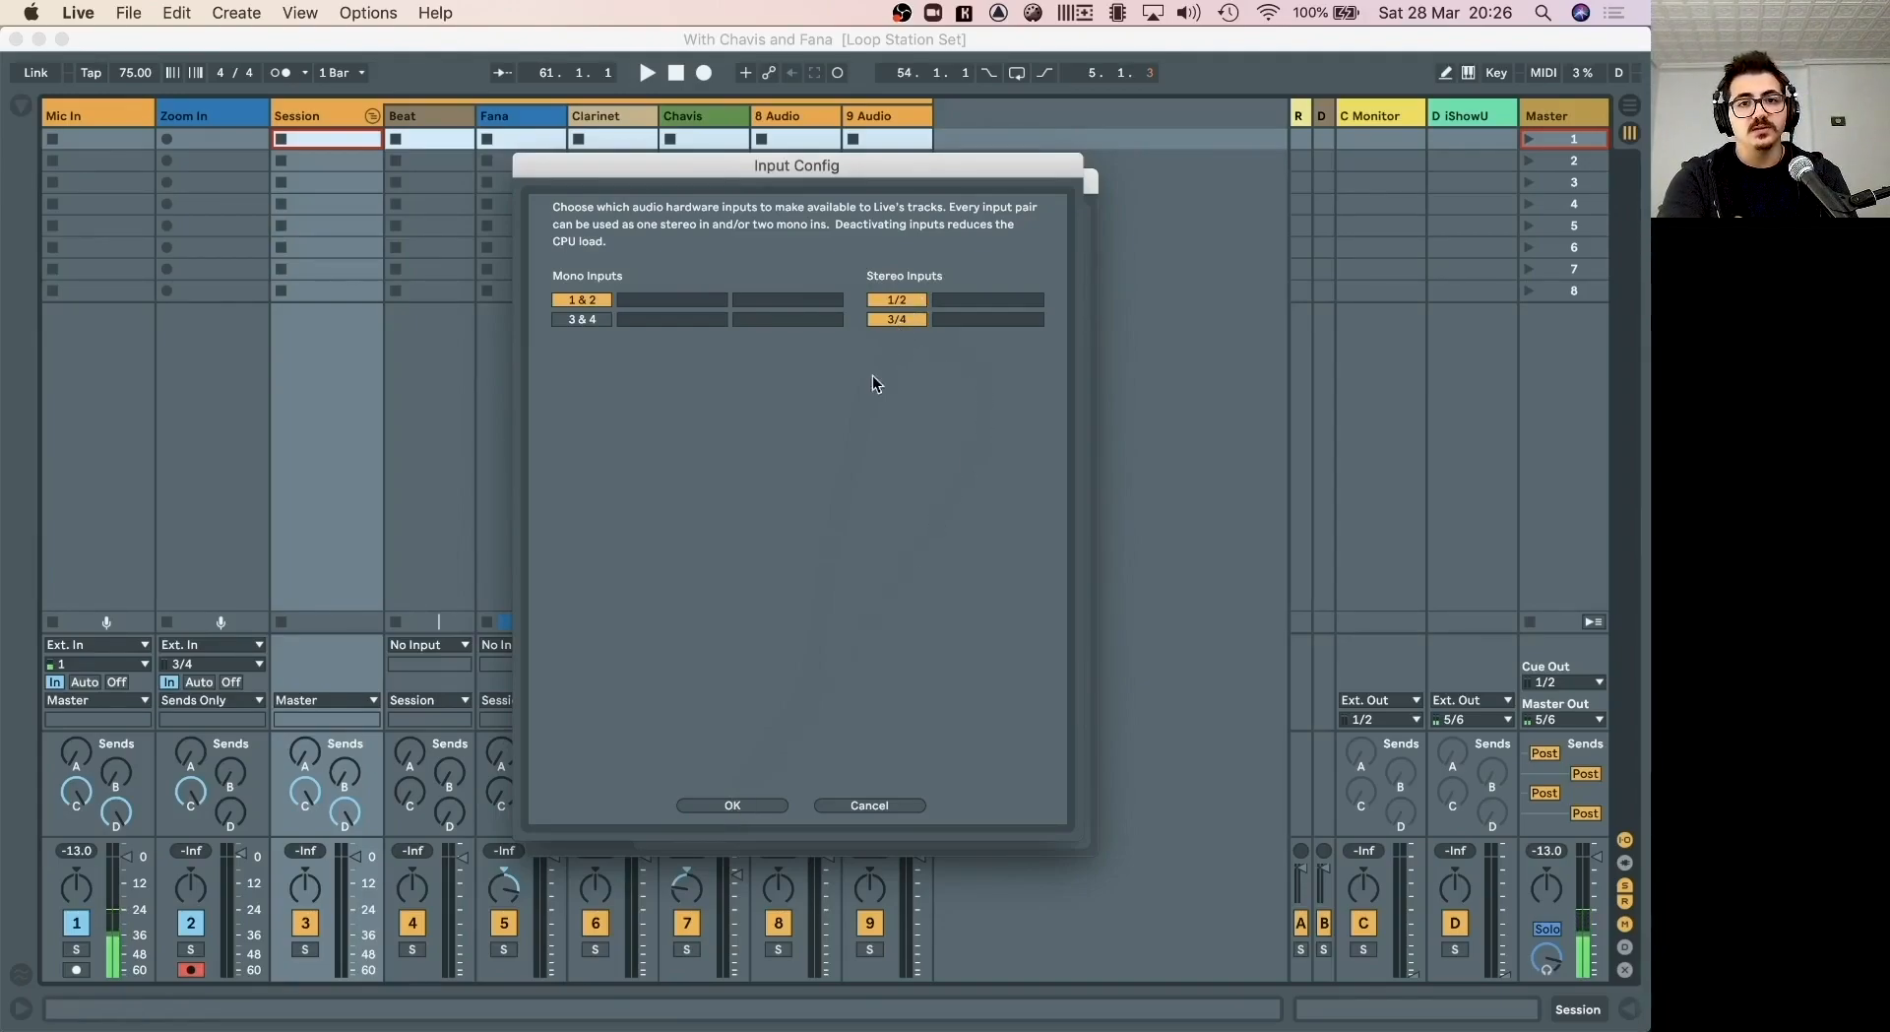
click(729, 806)
Review the output channel configuration and keep the buffer size at 128 samples.
click(989, 323)
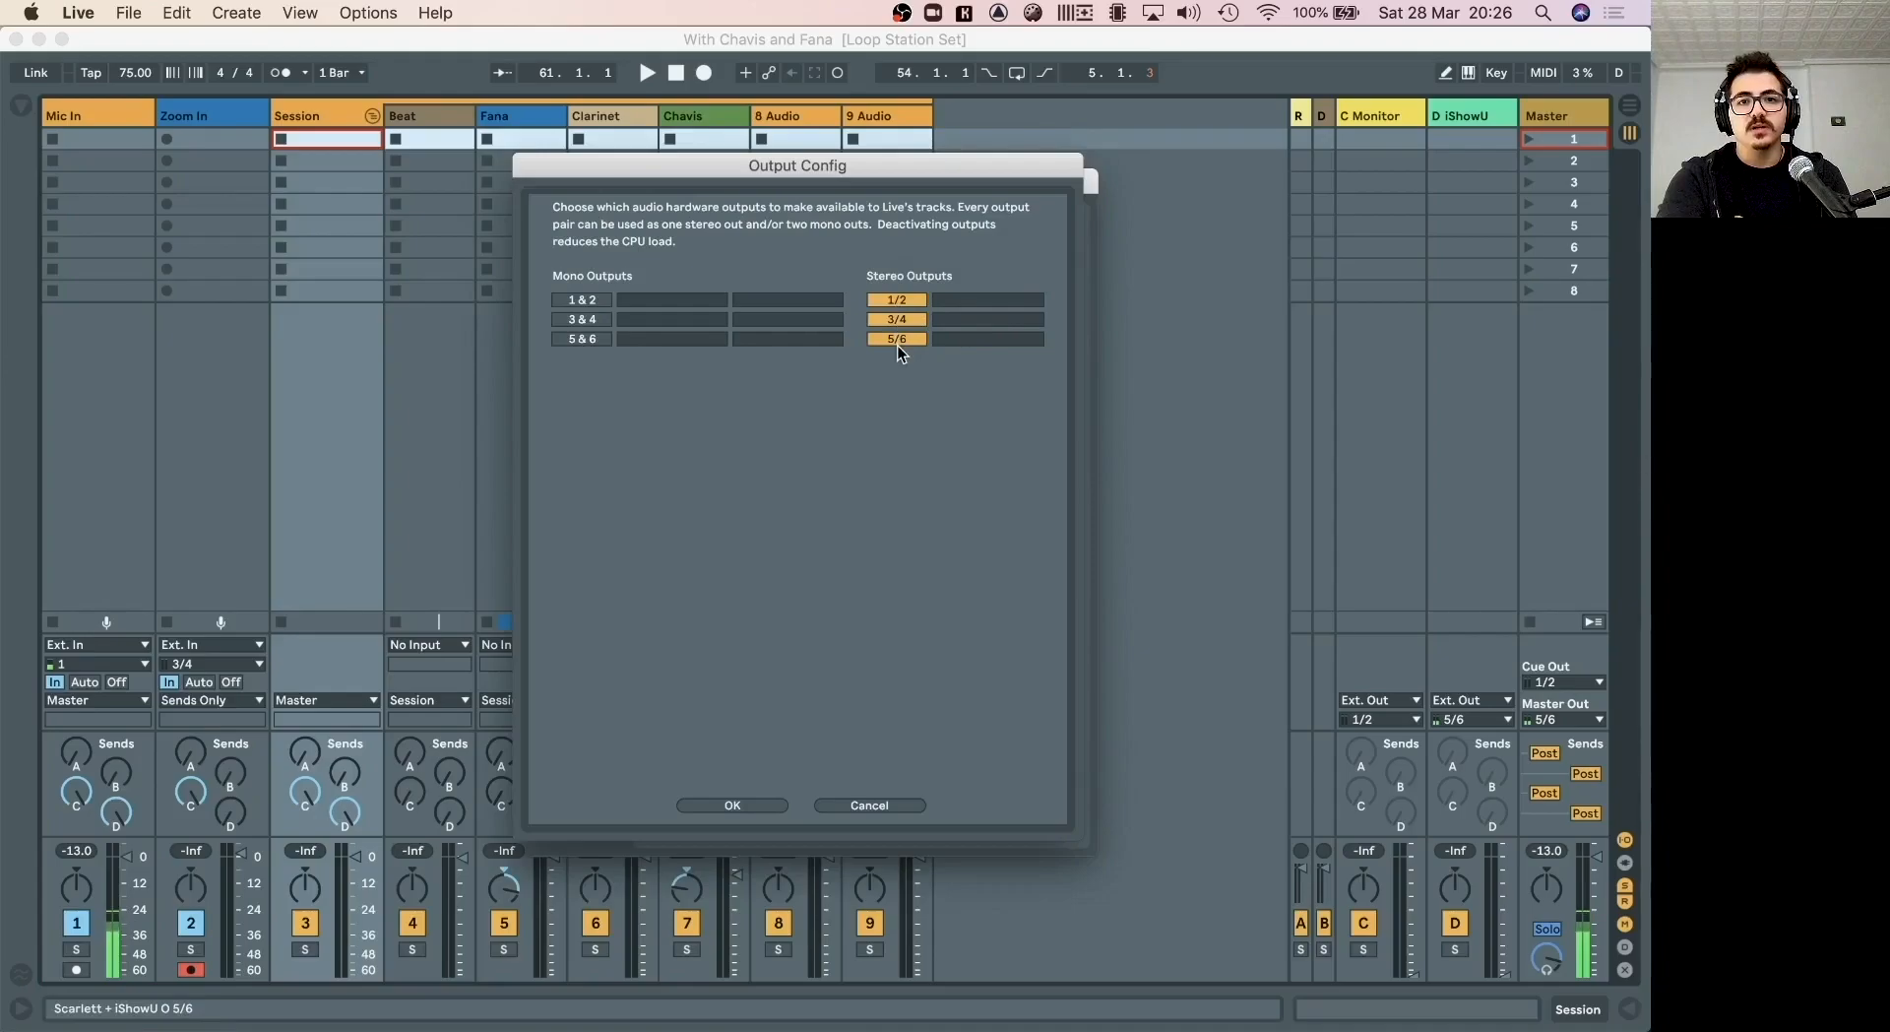
click(742, 800)
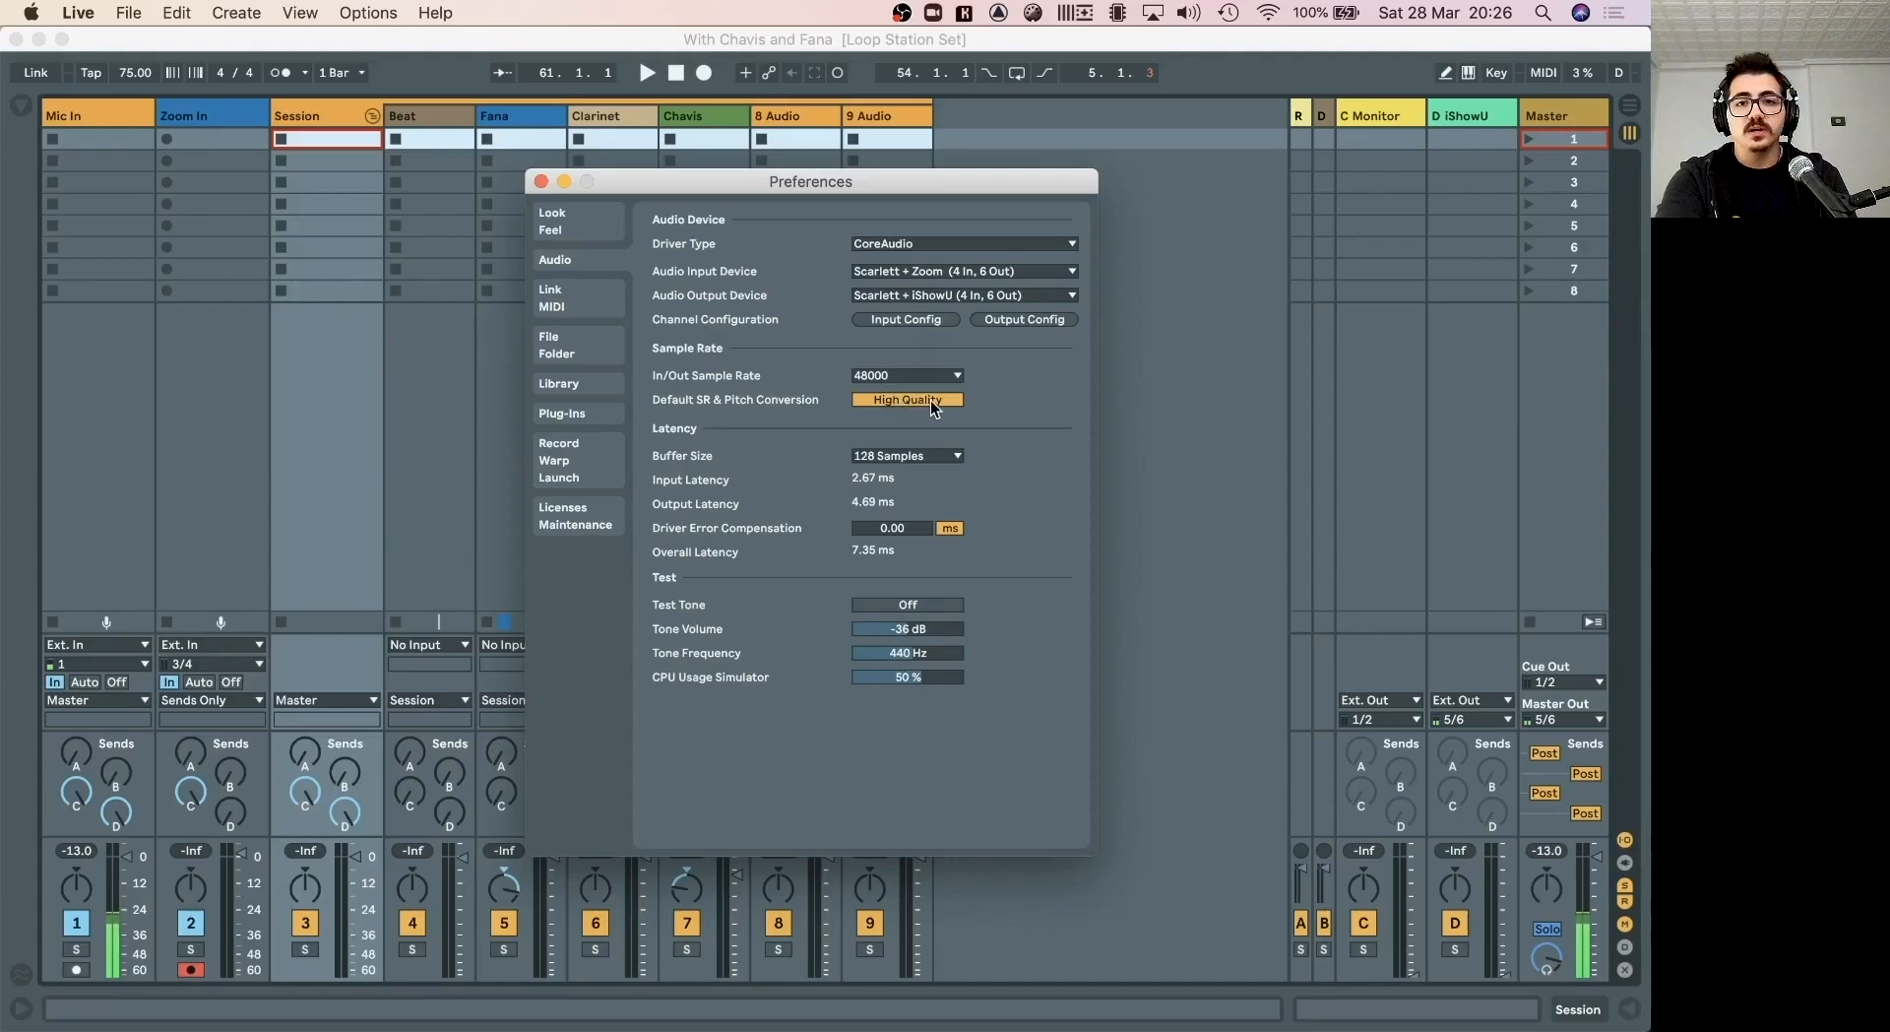
click(917, 455)
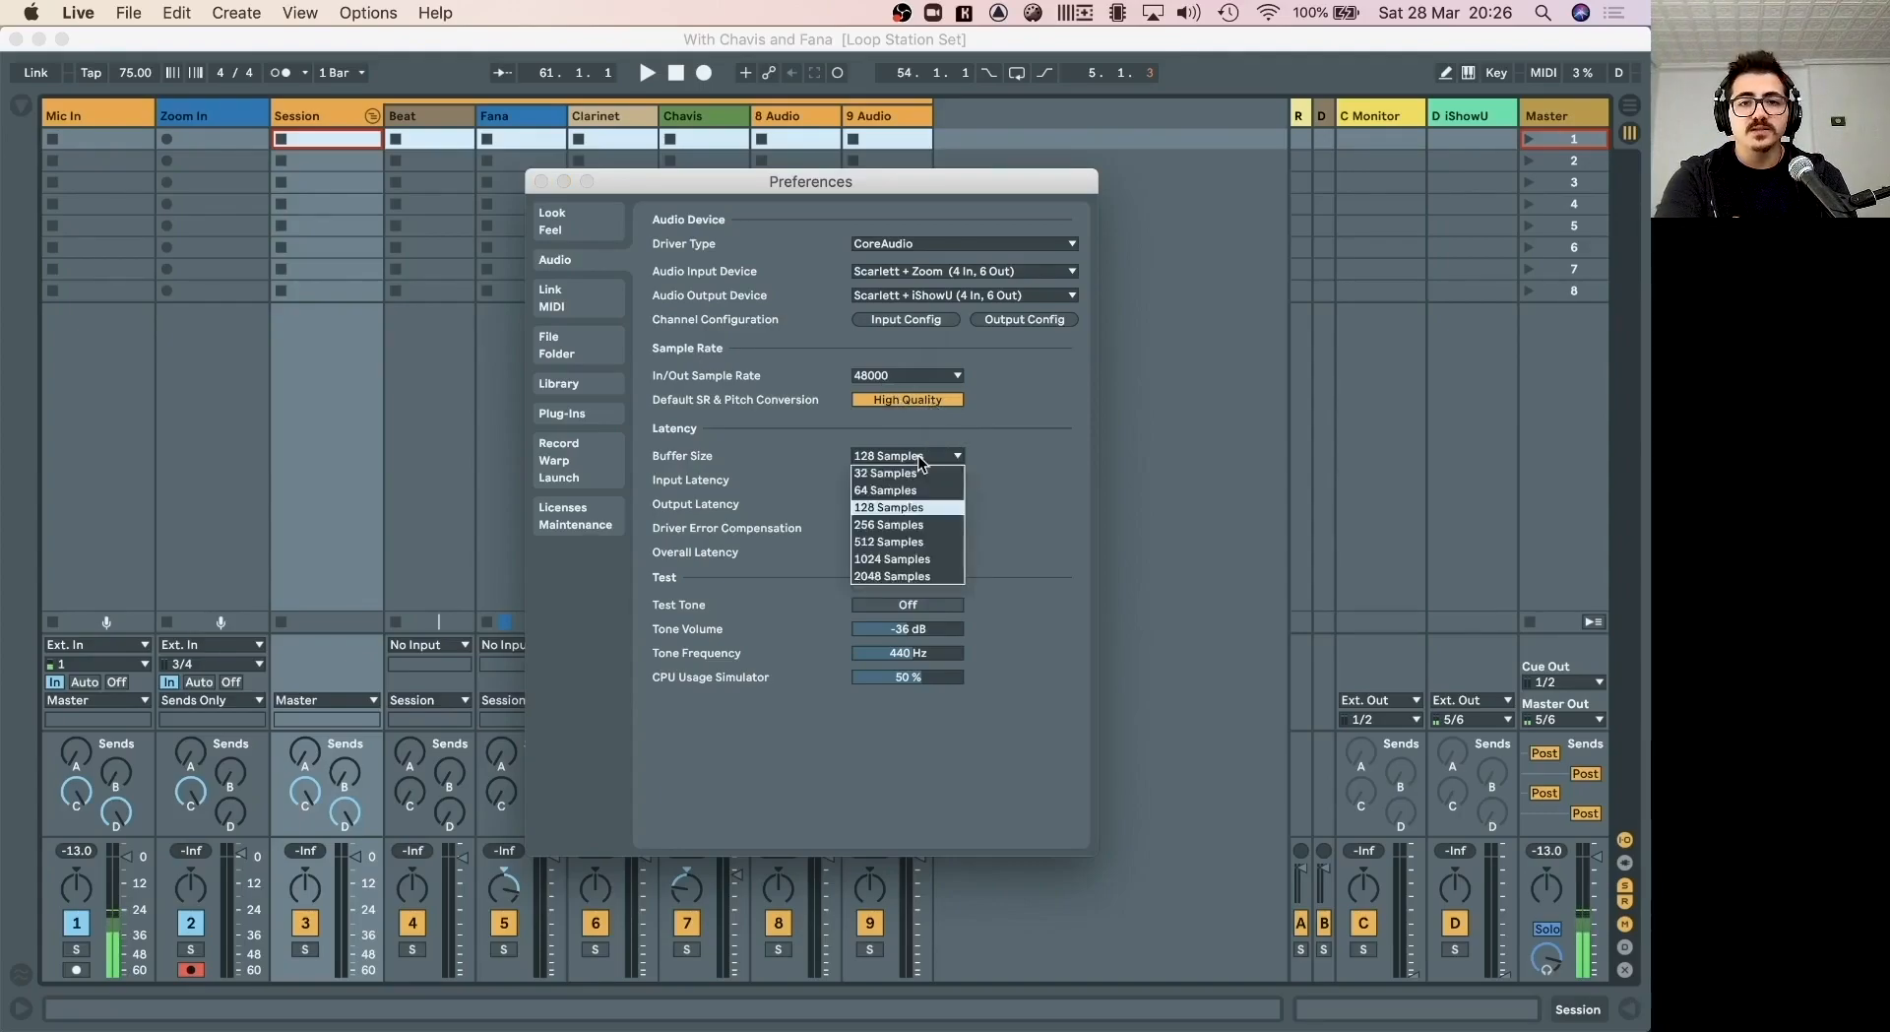
click(894, 509)
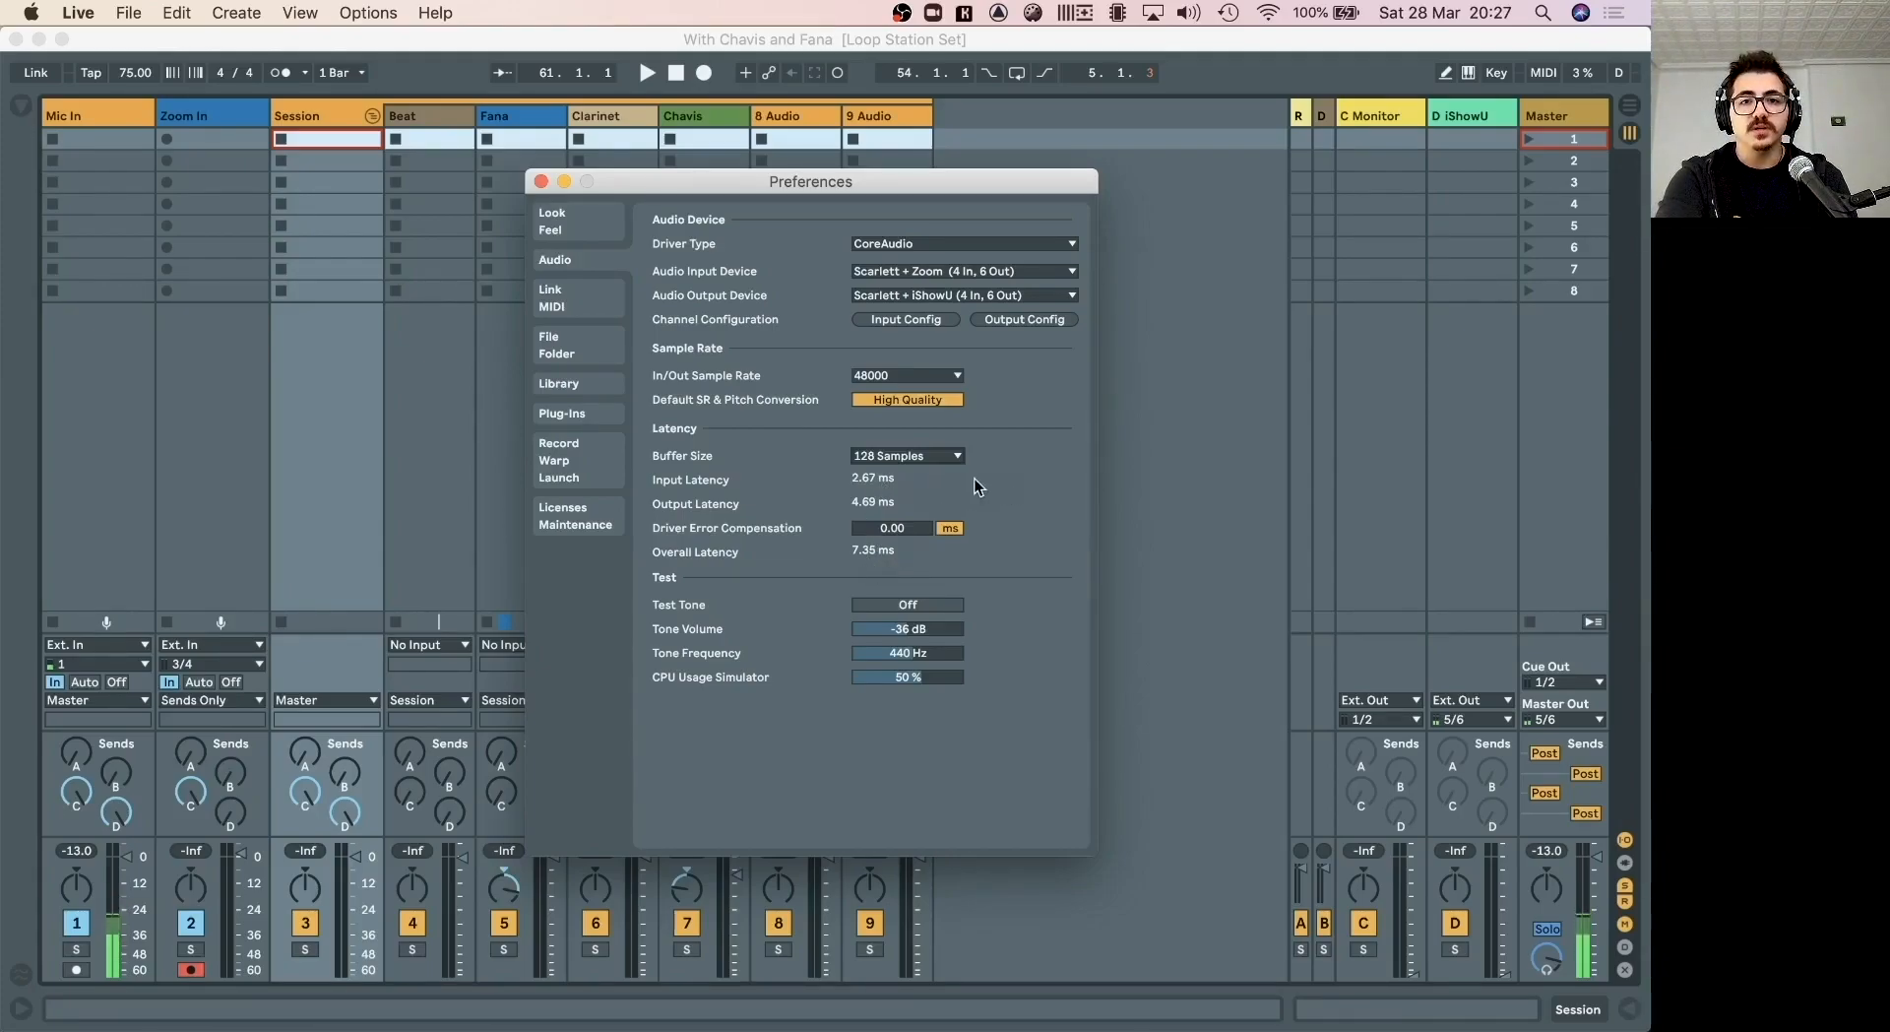
Try ZoomAudioDevice as the audio output device, restore Scarlett + iShowU, and close the preferences.
click(972, 295)
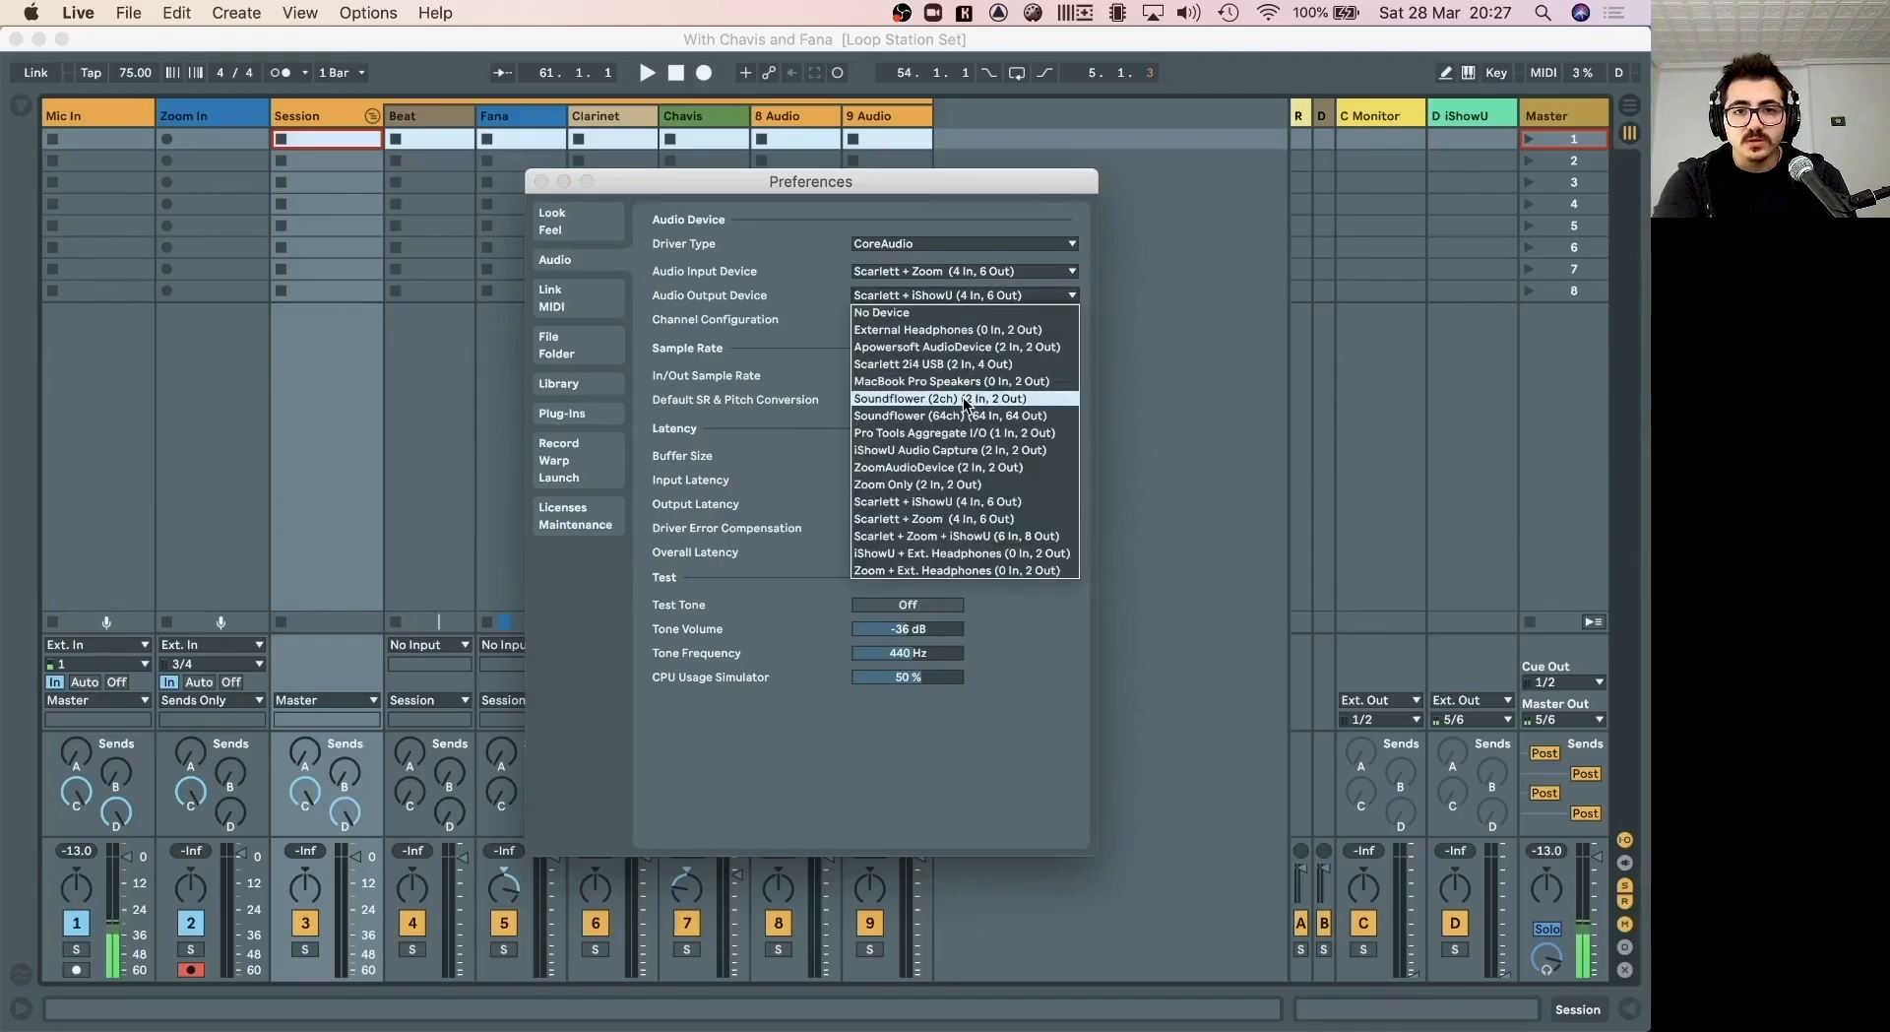
click(942, 467)
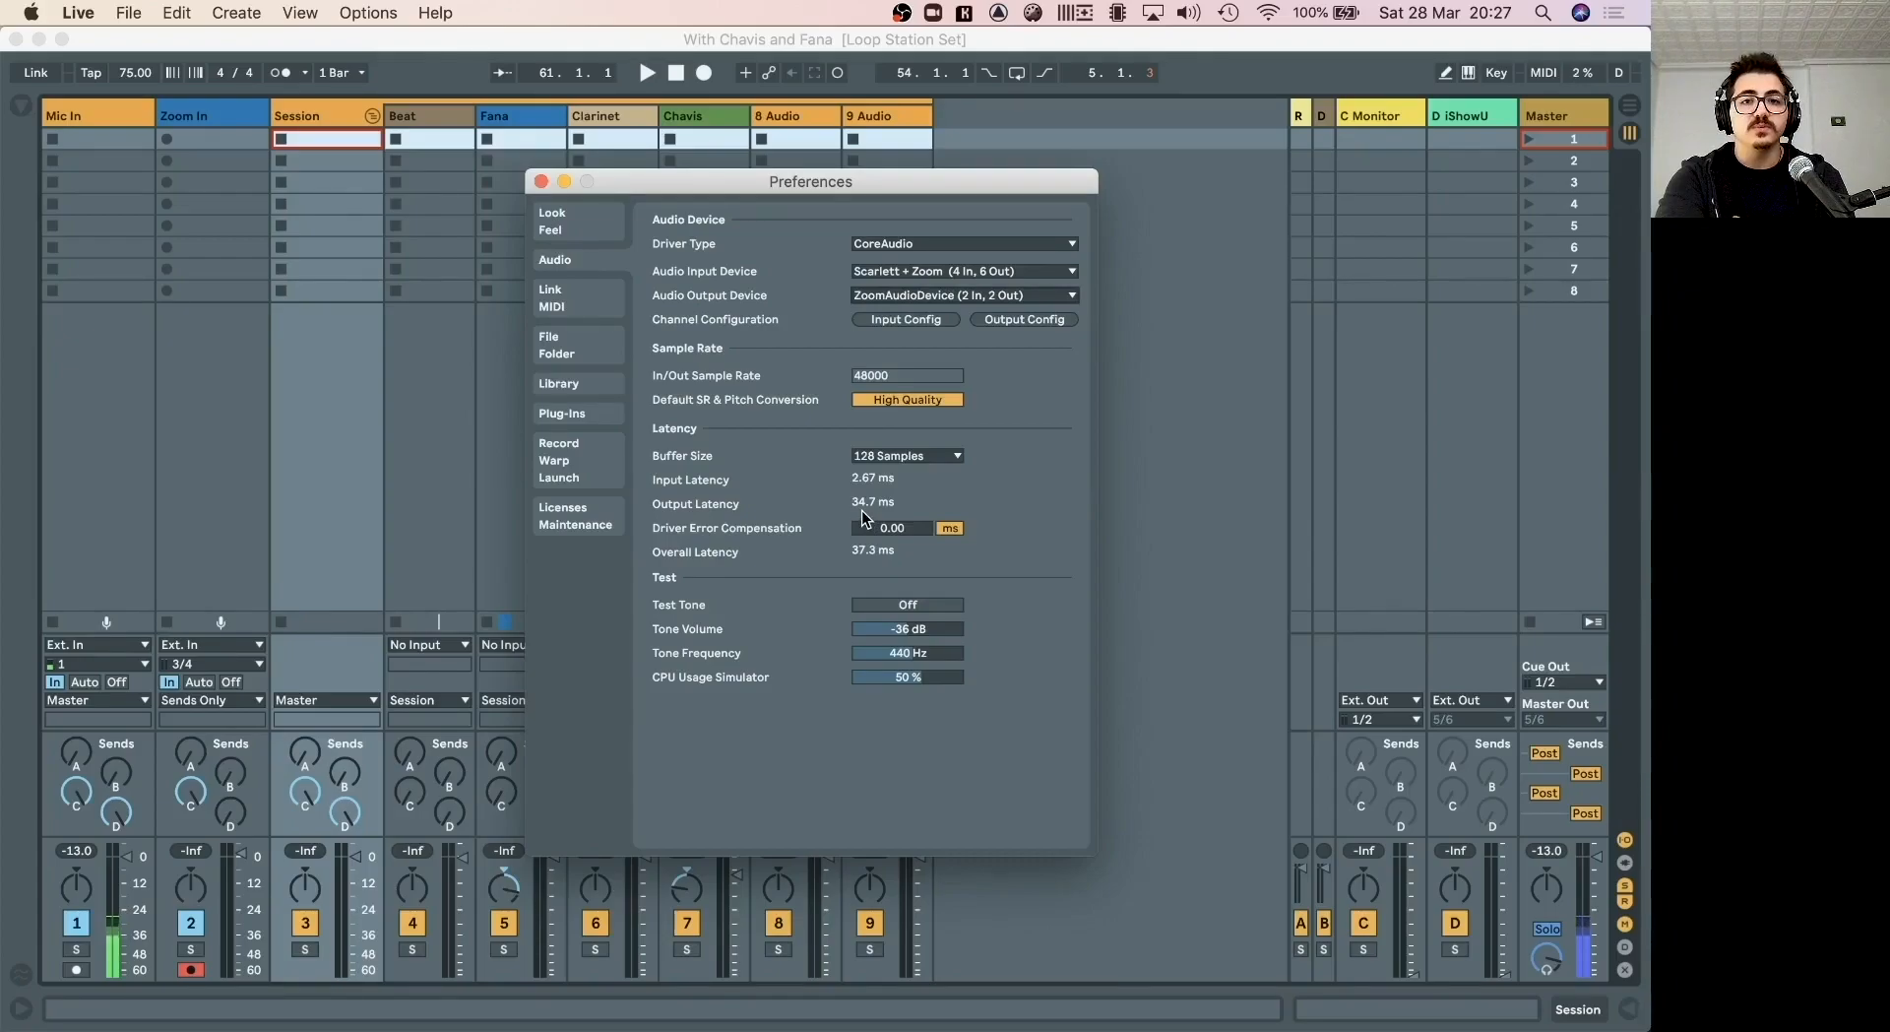
click(947, 297)
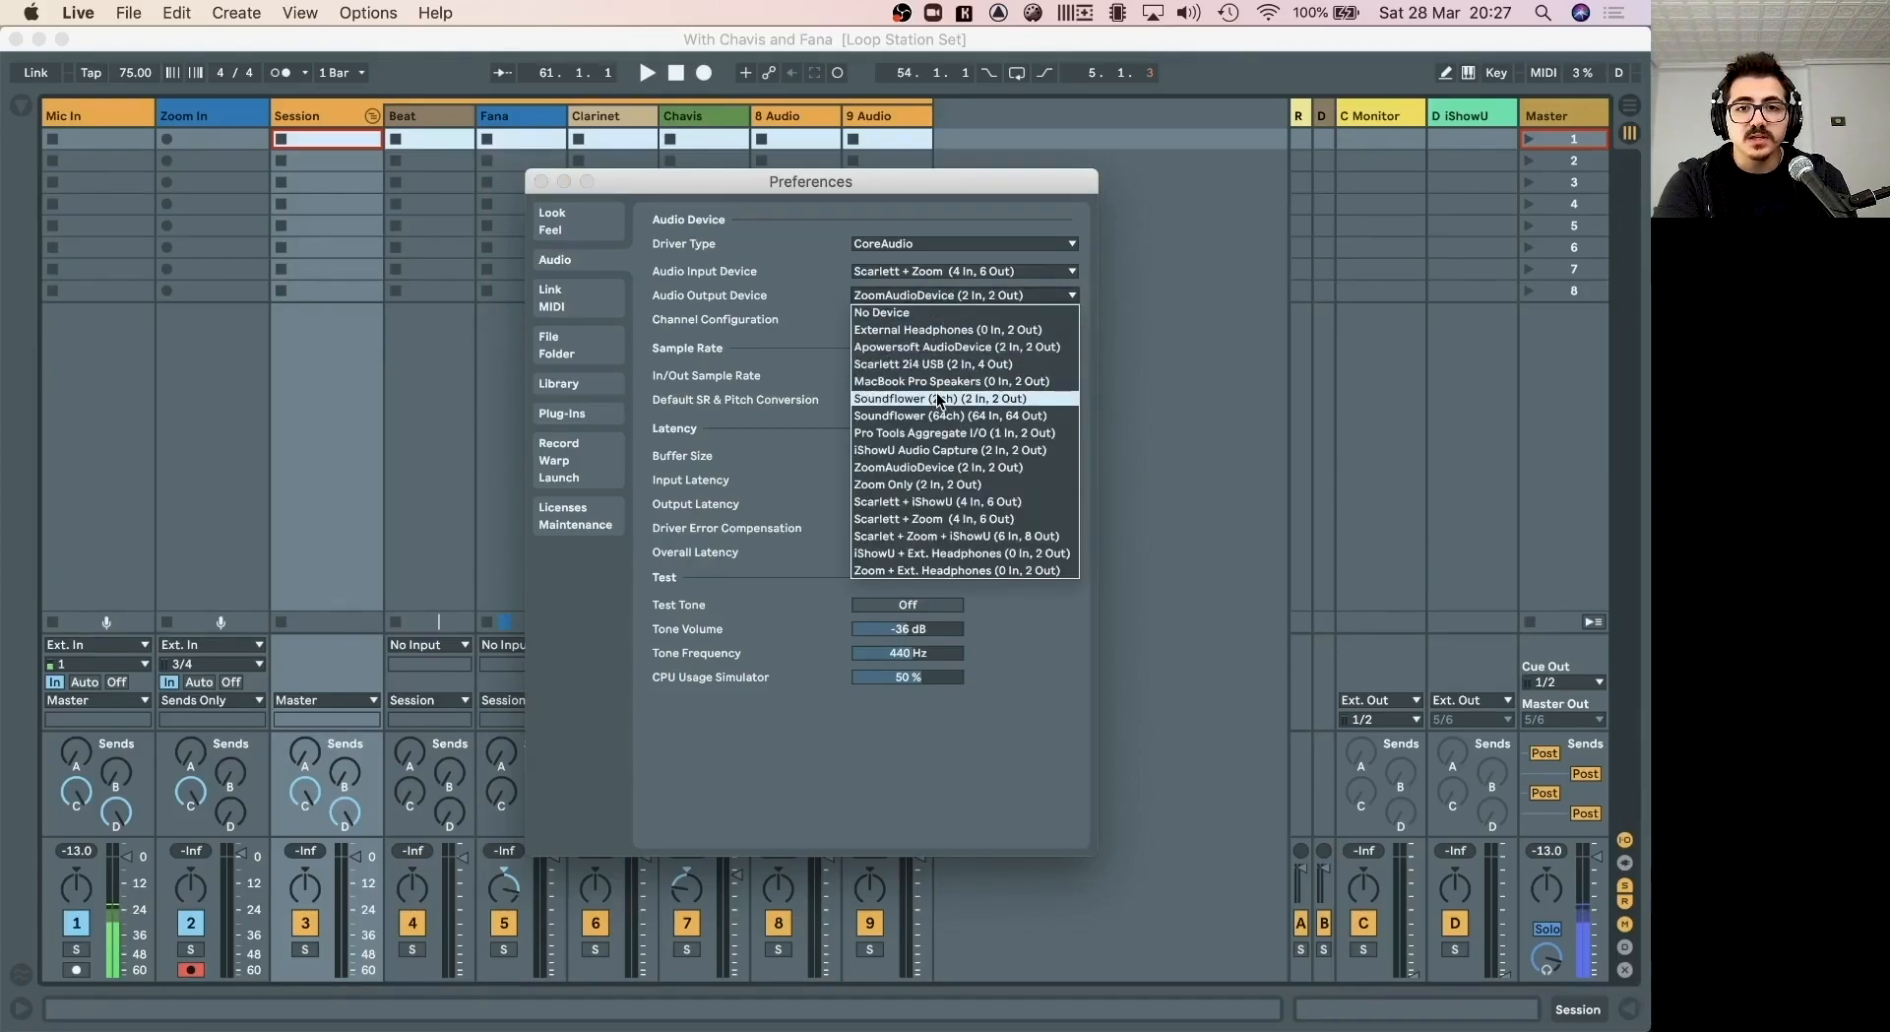
click(927, 495)
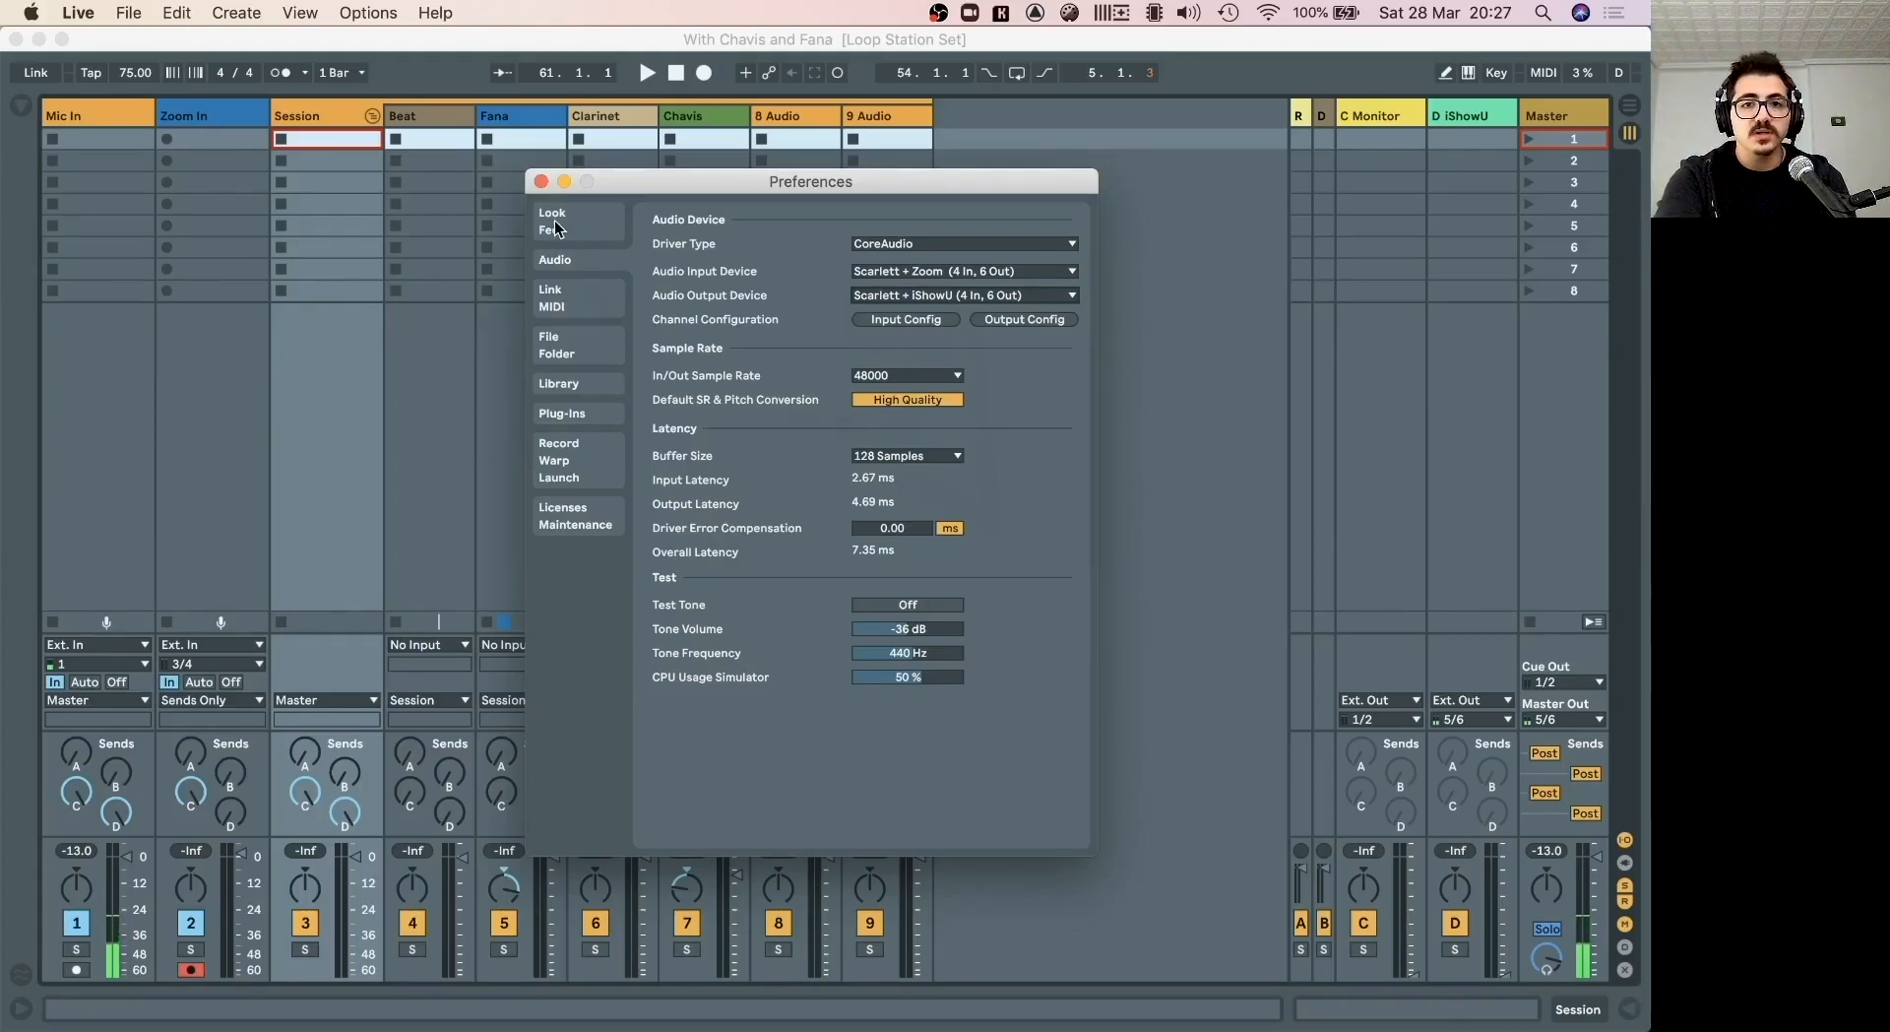
click(540, 181)
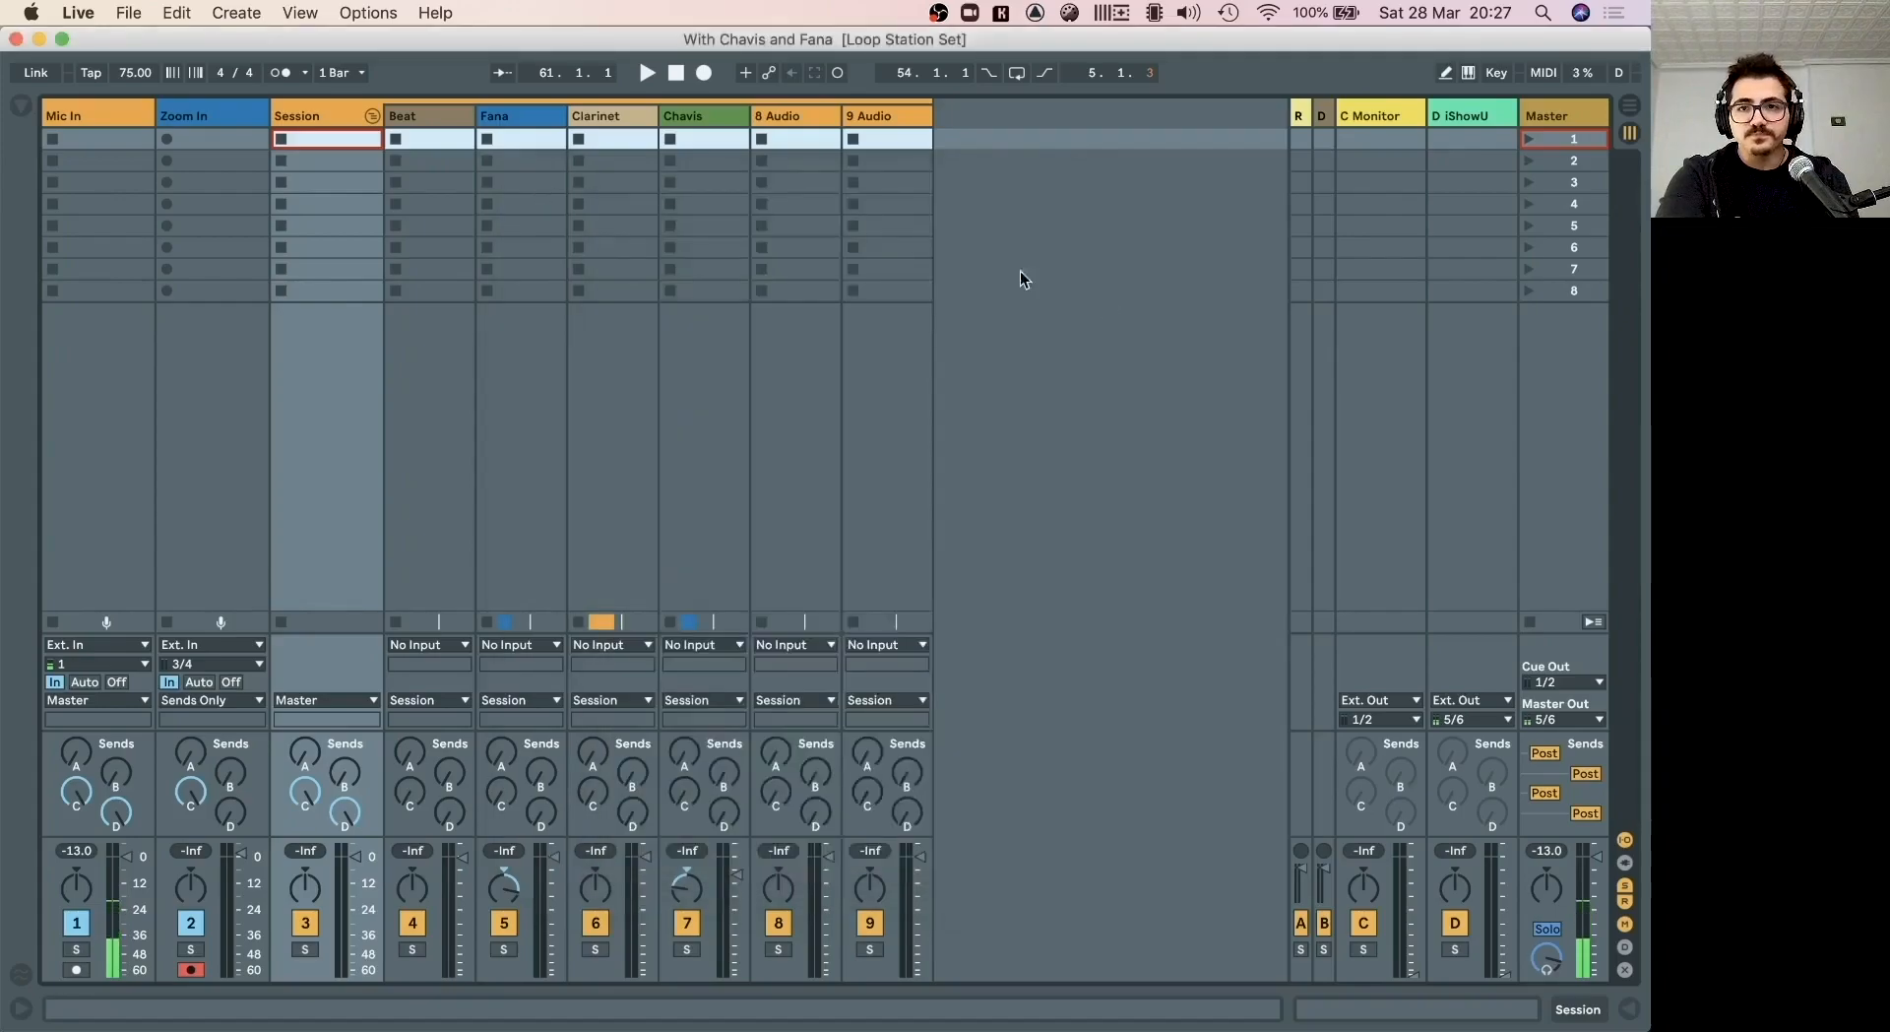
Inspect the C Monitor and D iShowU return tracks, keeping the D iShowU external output on 5/6.
click(1133, 316)
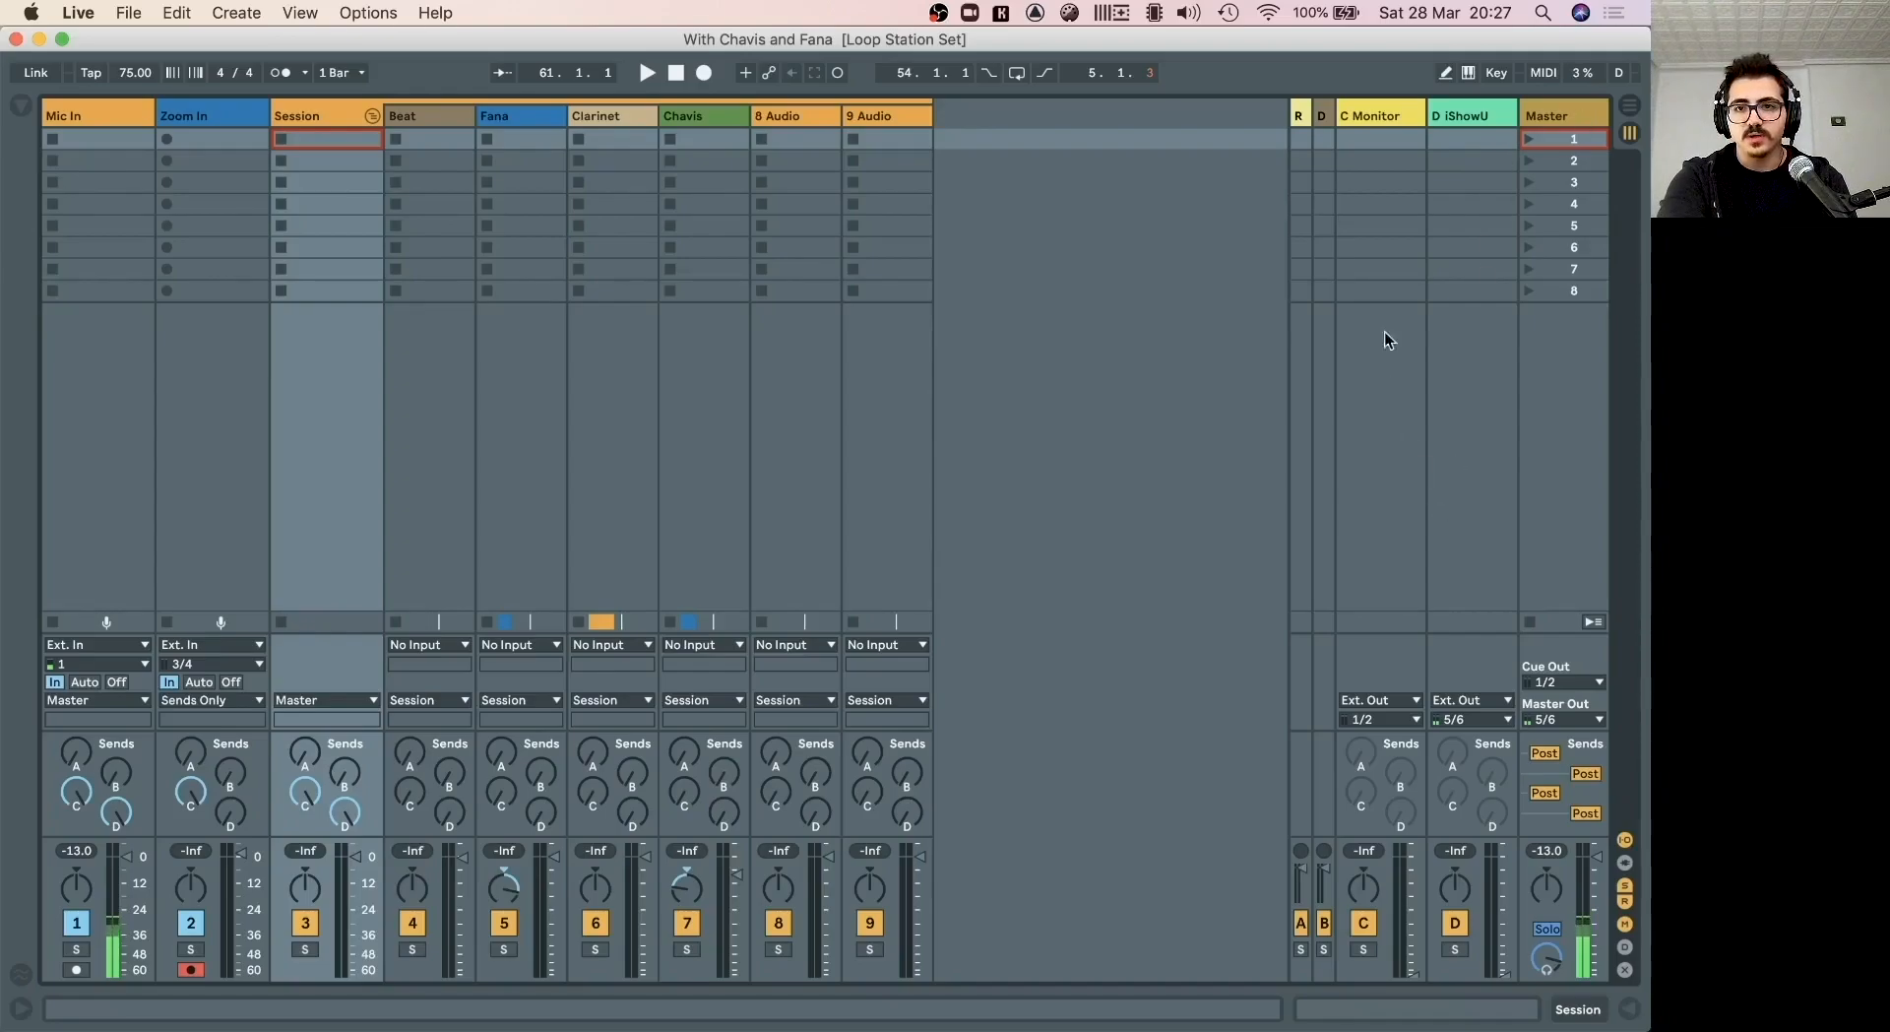
click(1374, 118)
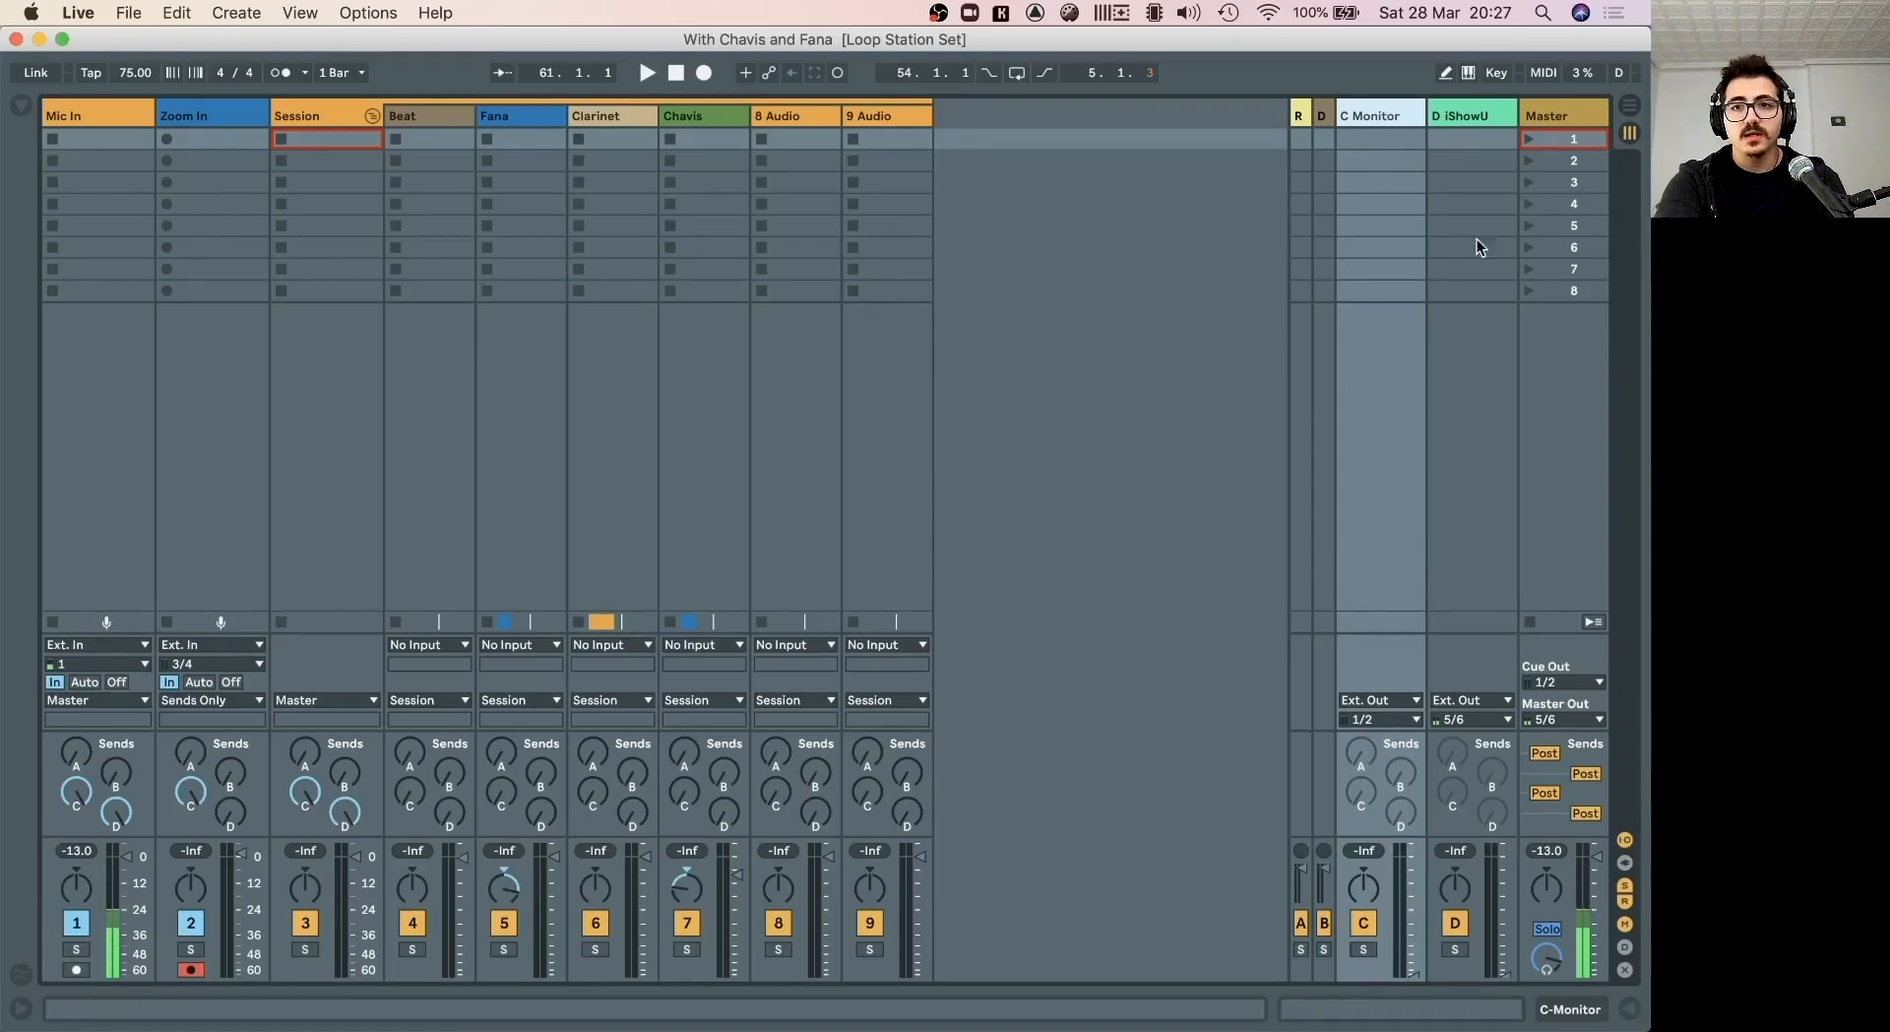
click(1470, 118)
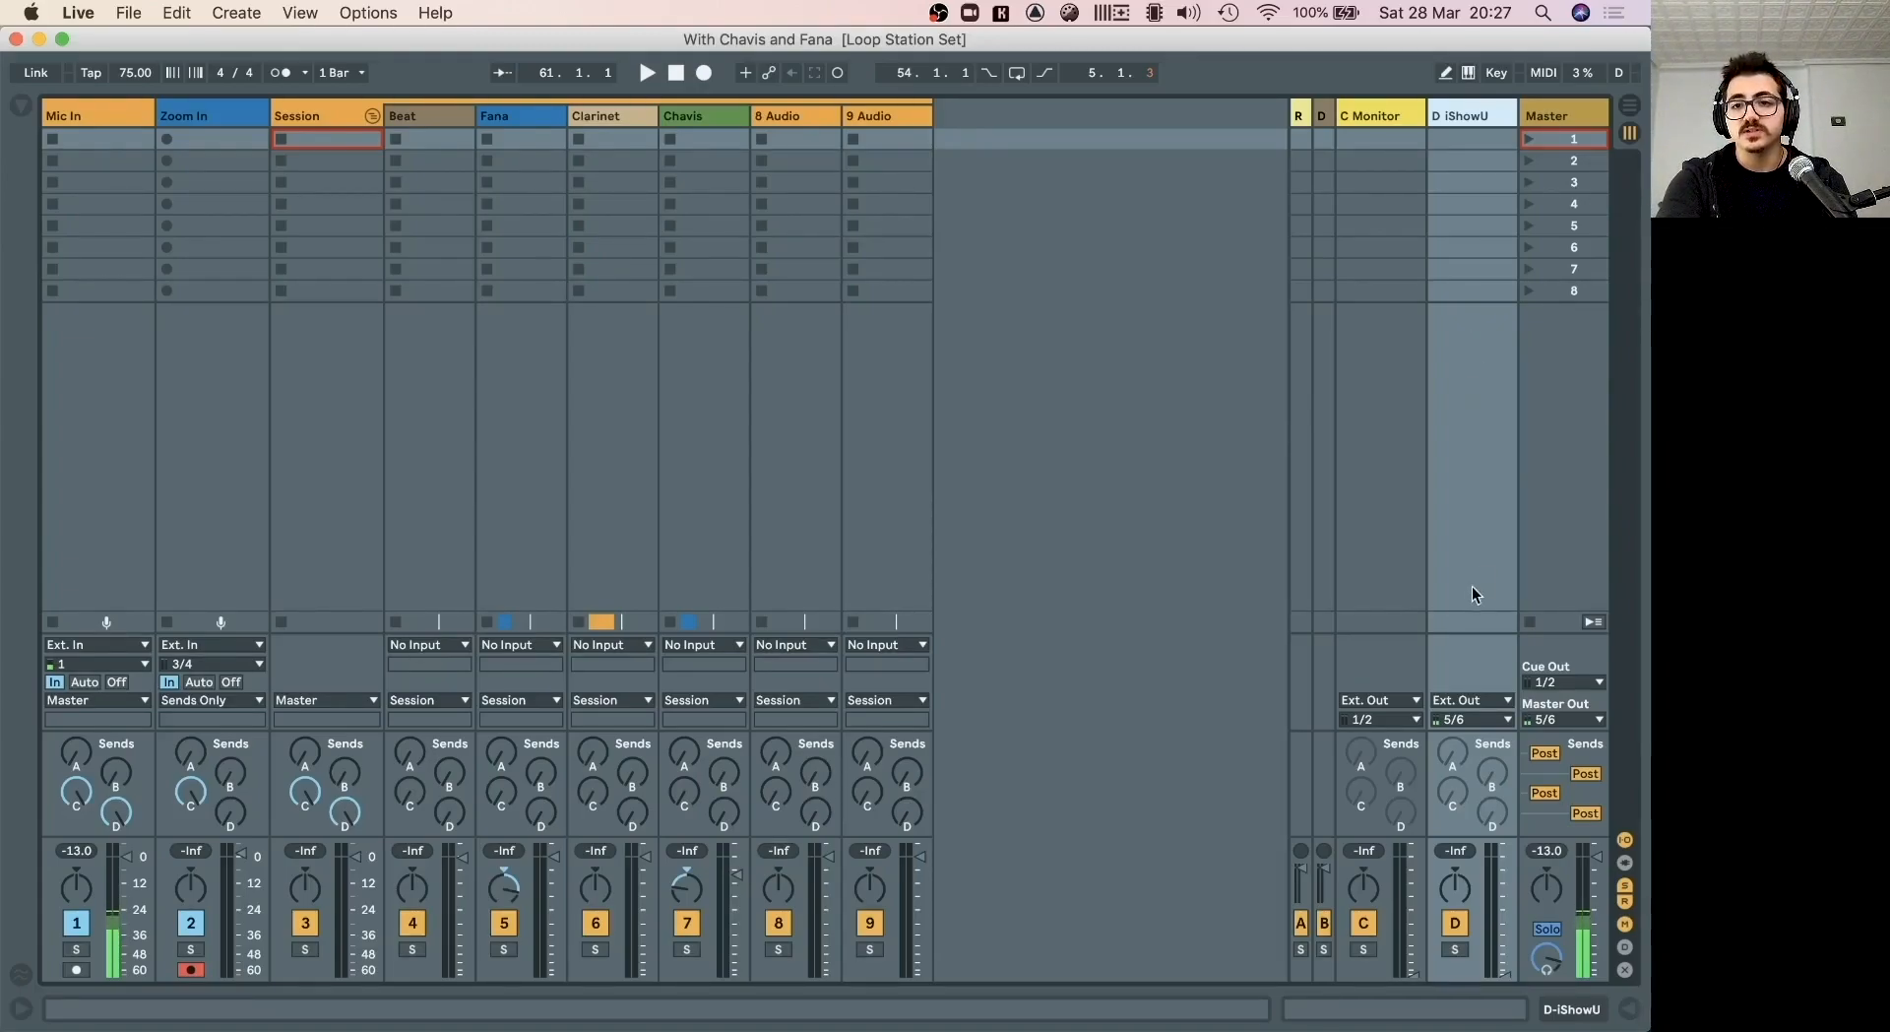
click(1467, 720)
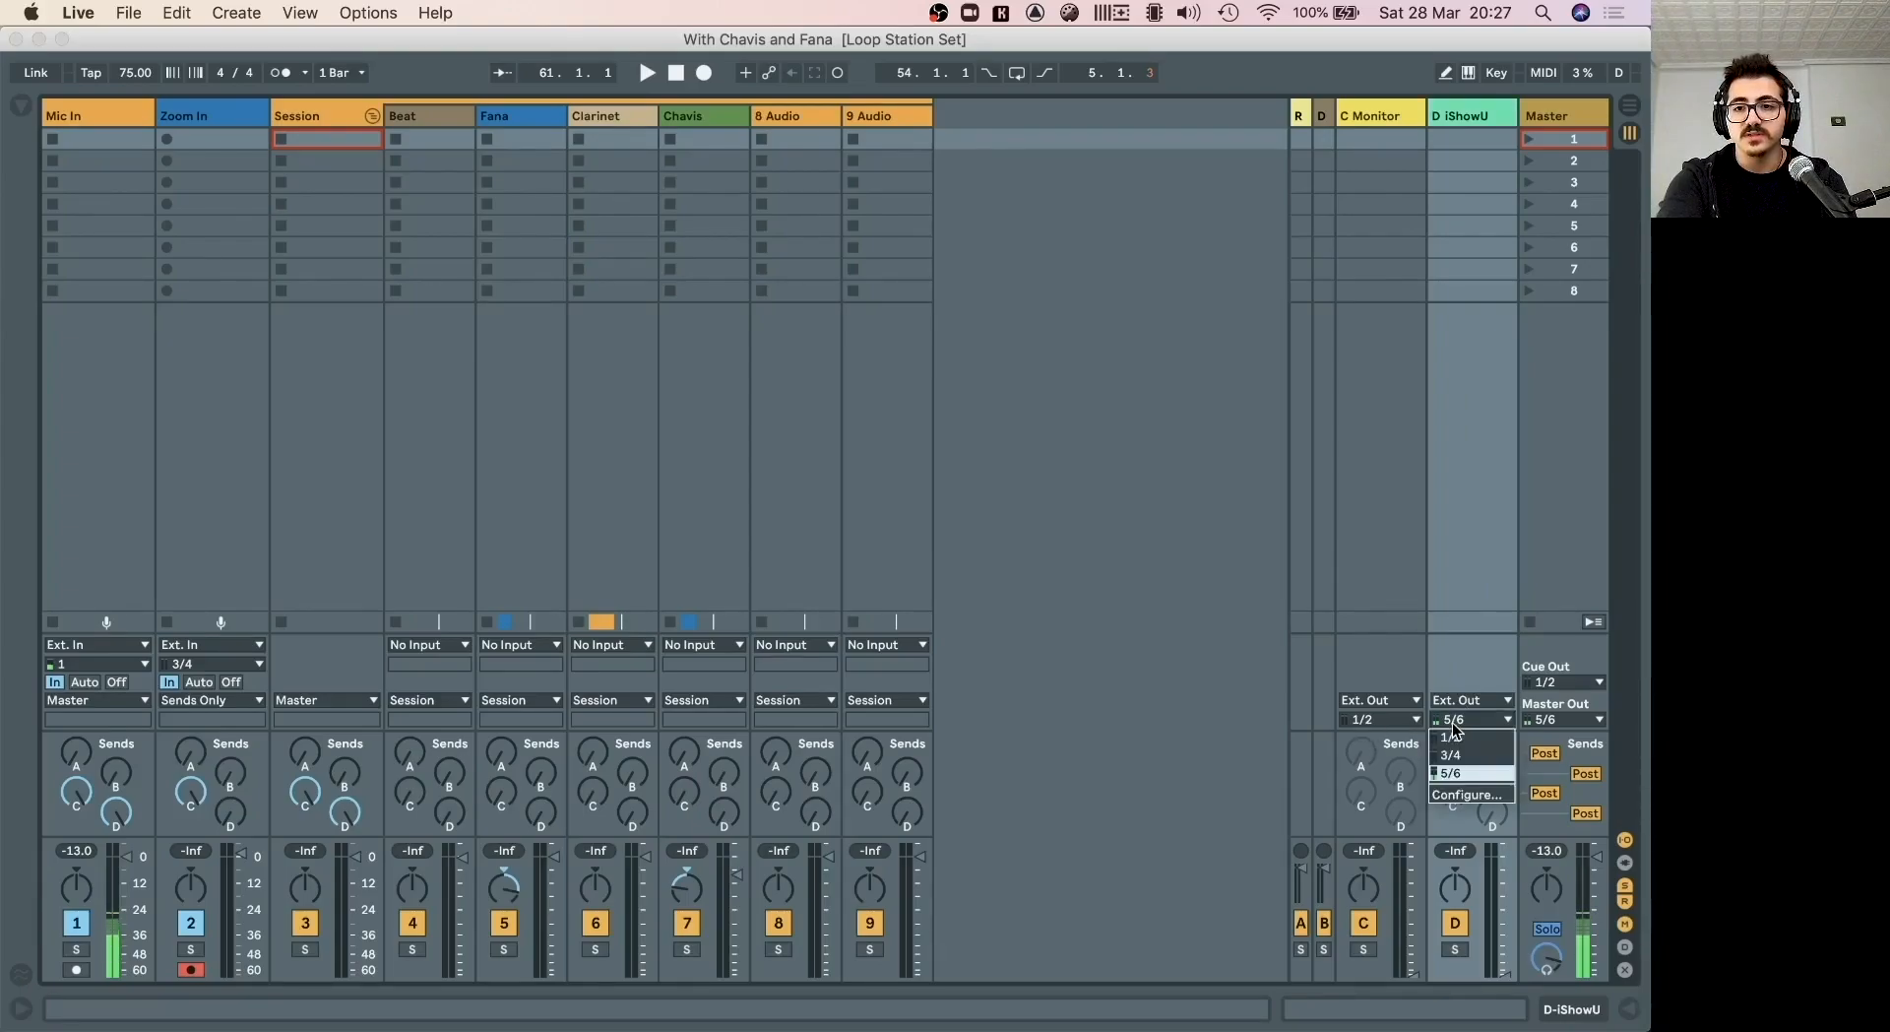
click(1469, 771)
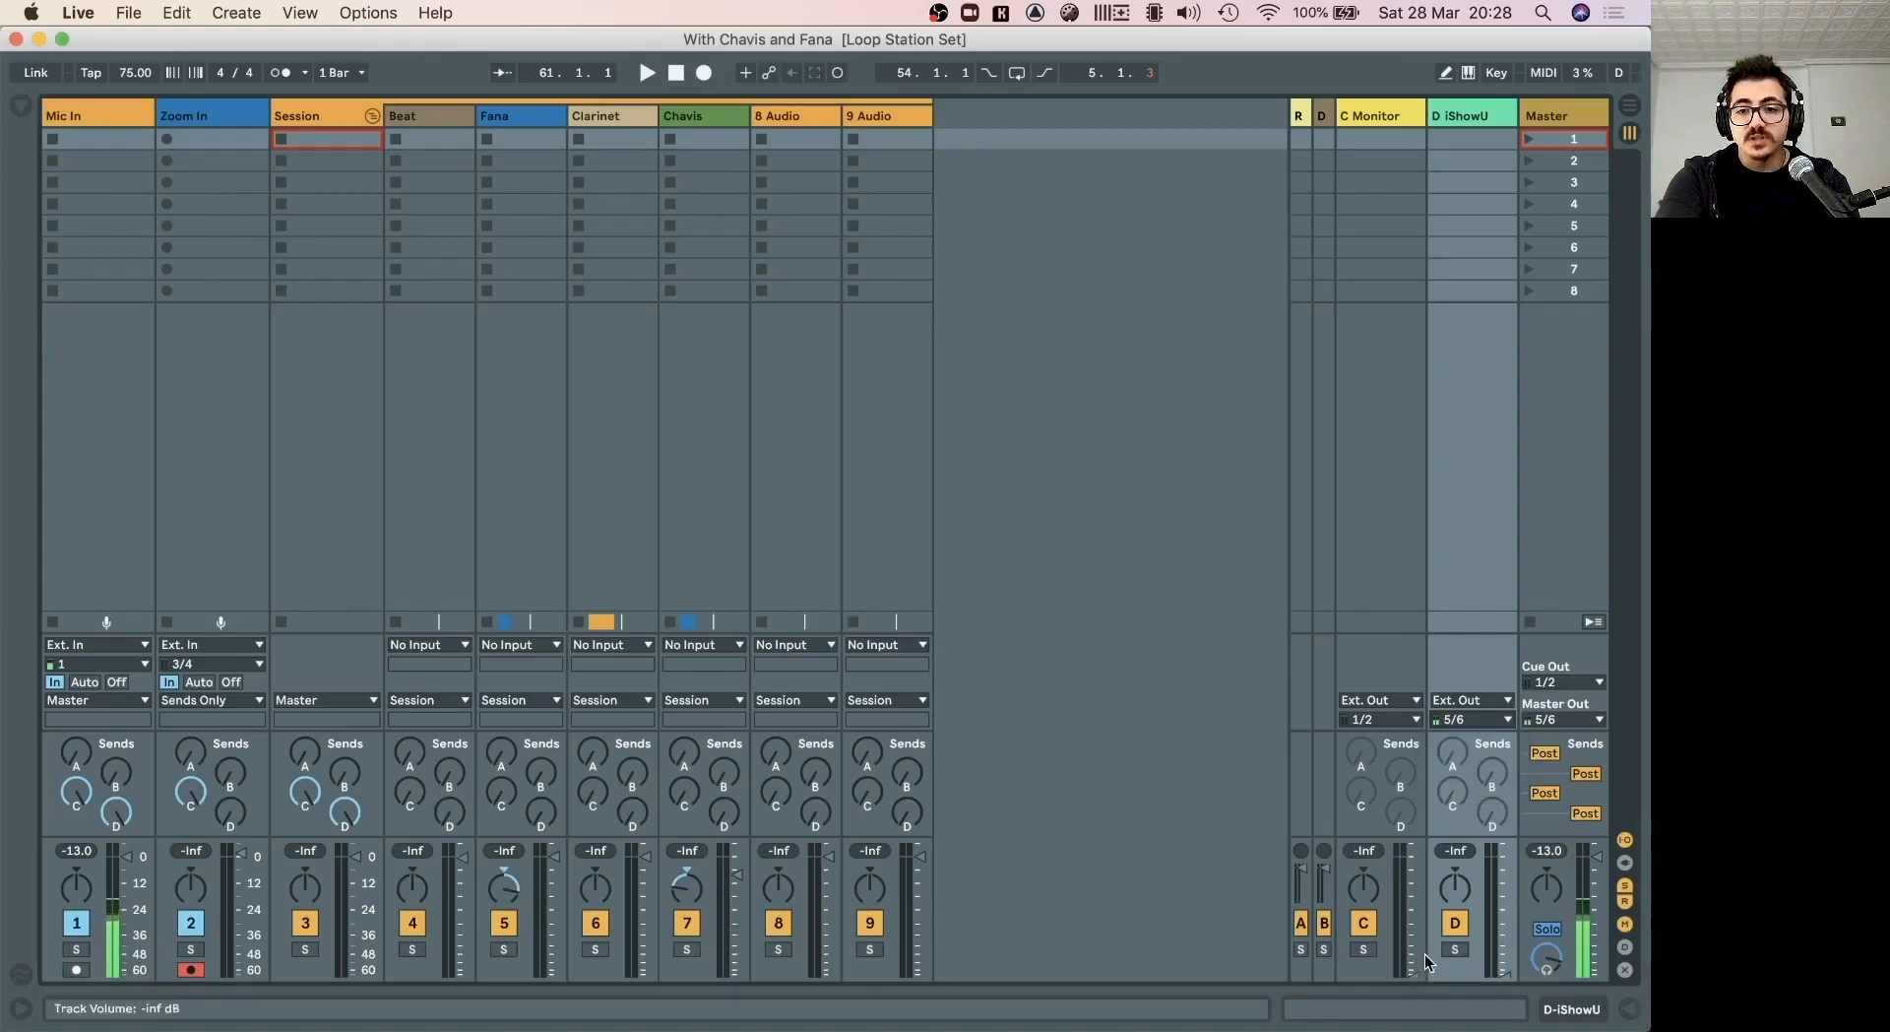
Raise the D iShowU return's volume to 0.0 dB and the C Monitor return's volume to about -1 dB.
drag(1512, 975, 1510, 916)
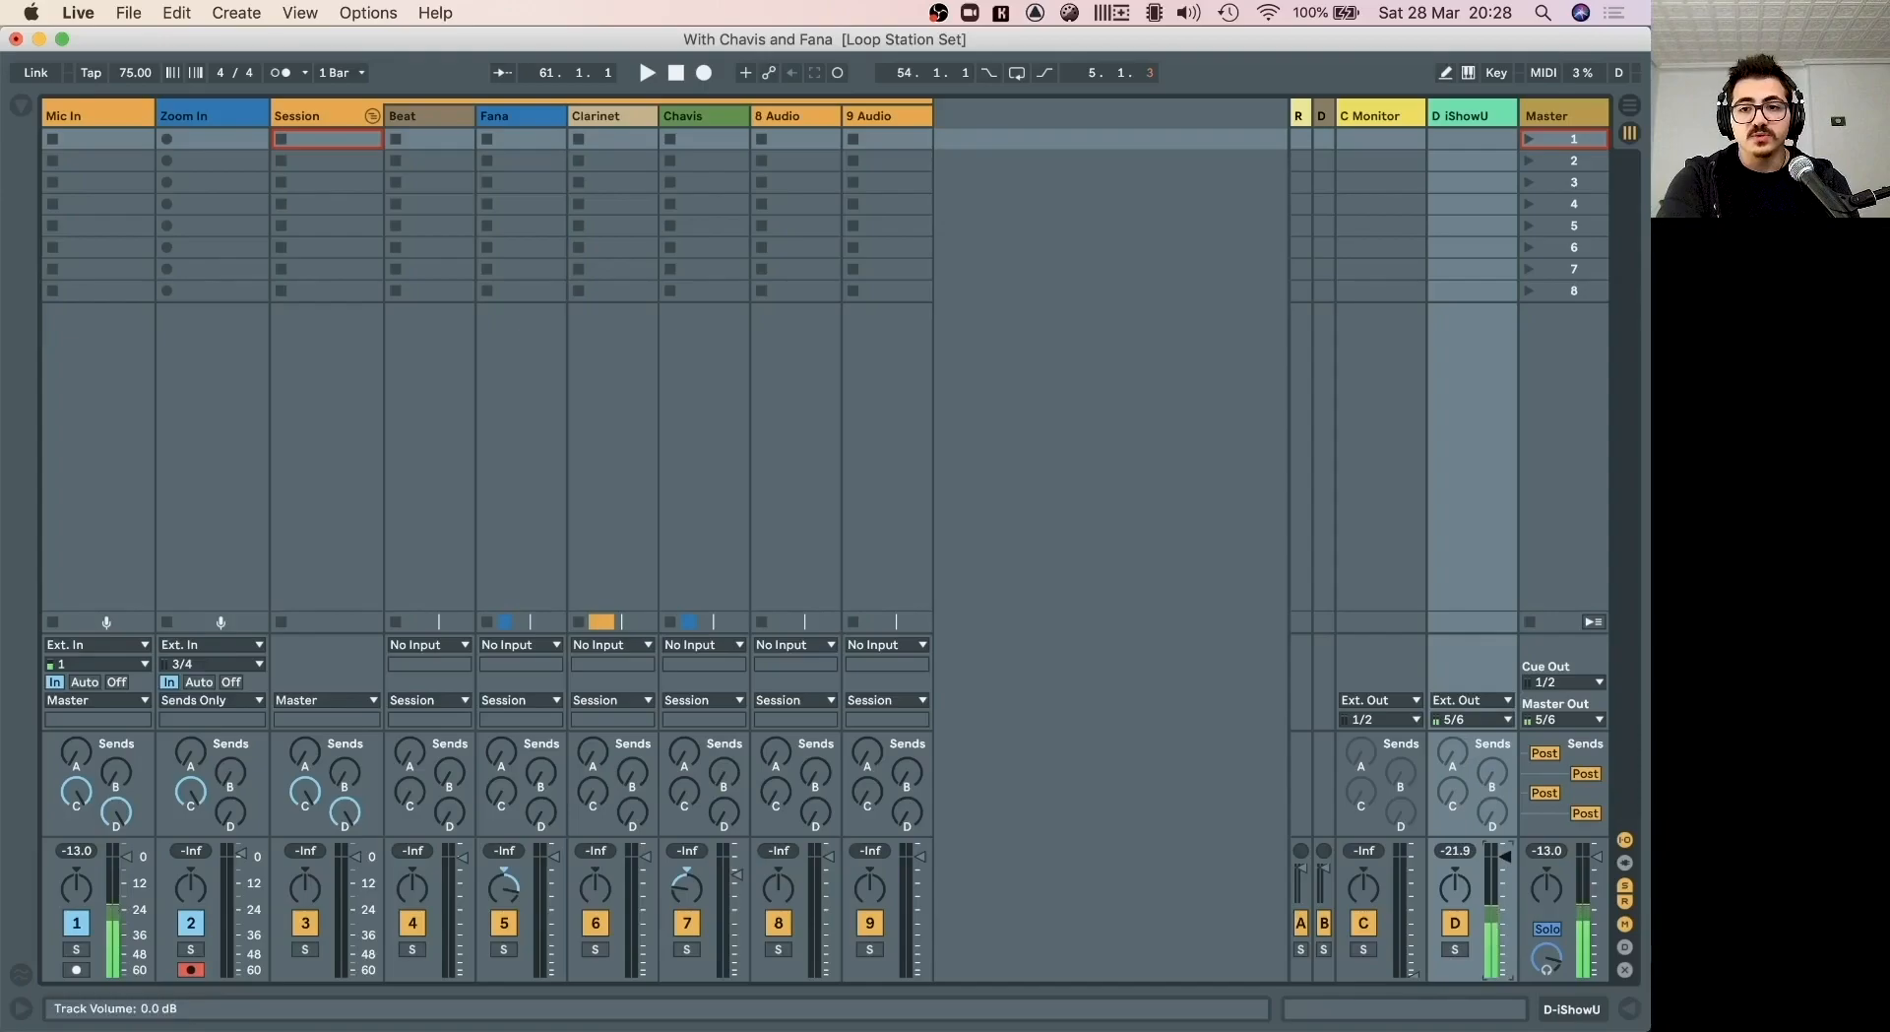
drag(1408, 967, 1410, 916)
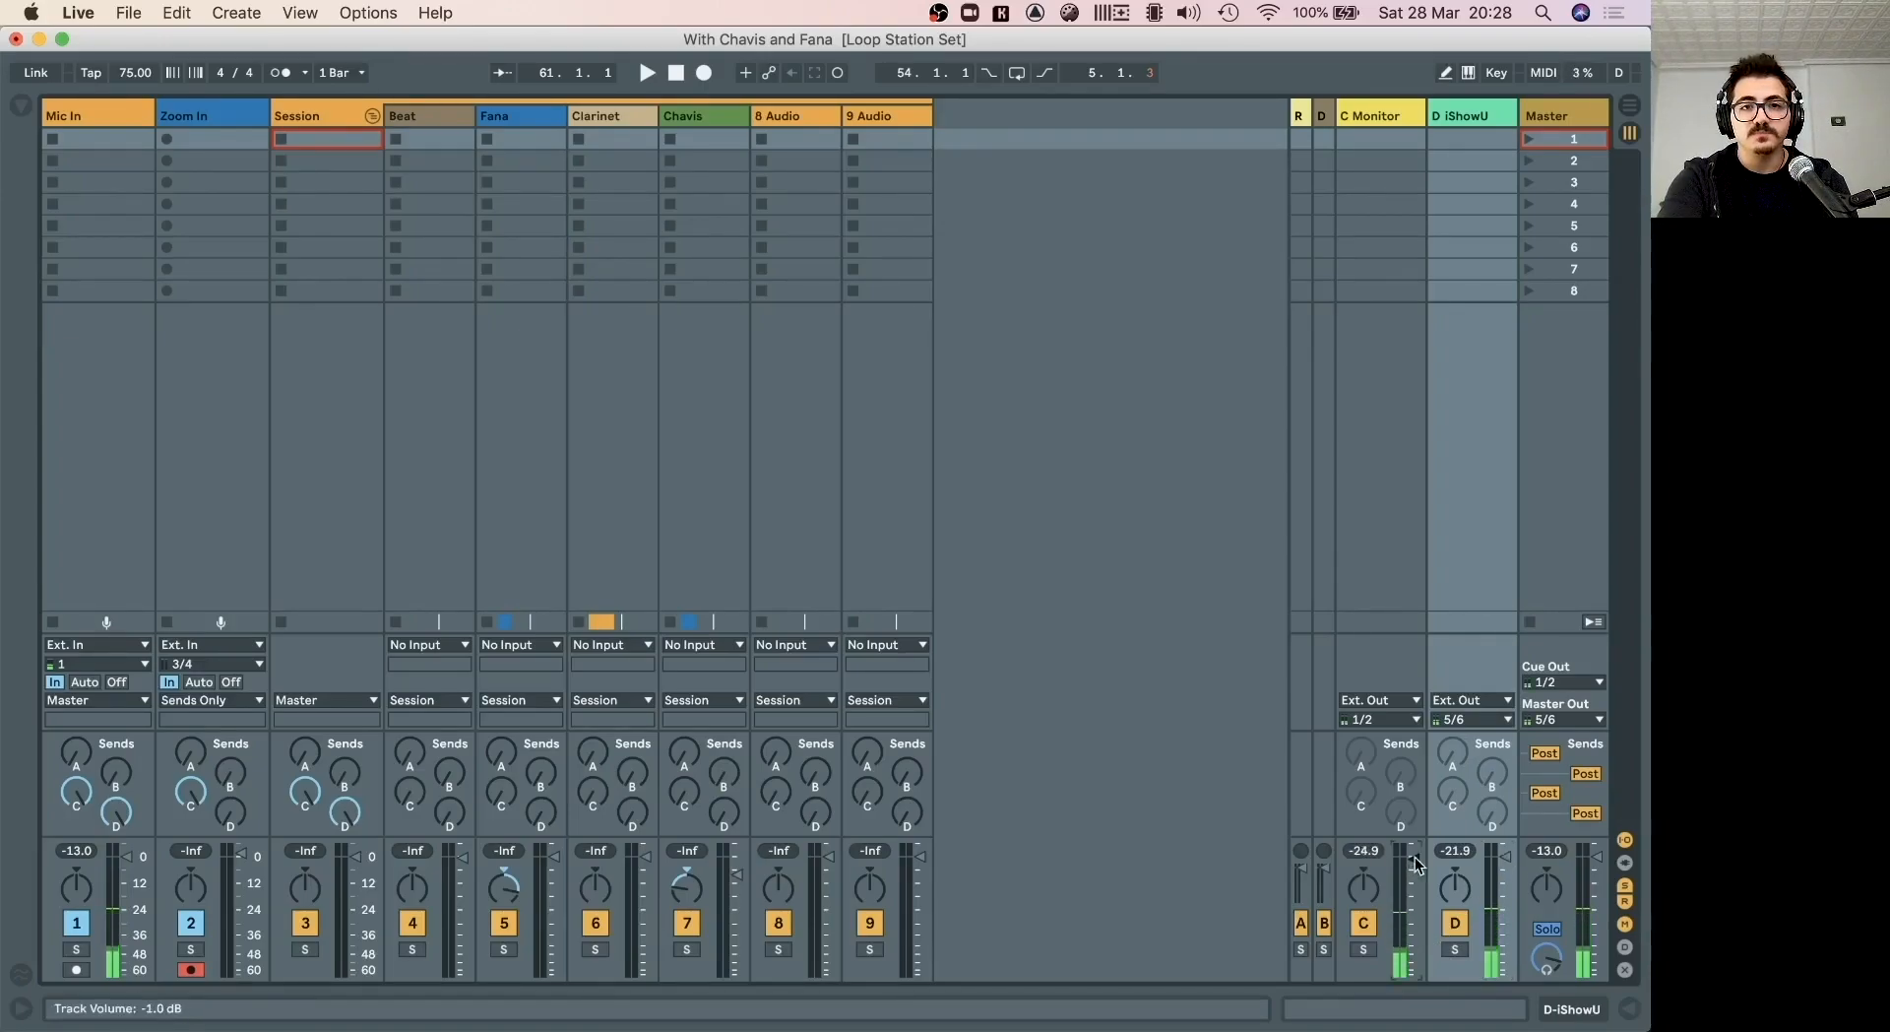
Show the Mic In track's device chain, enable its Echo effect and set Dry/Wet to 75 %.
click(103, 115)
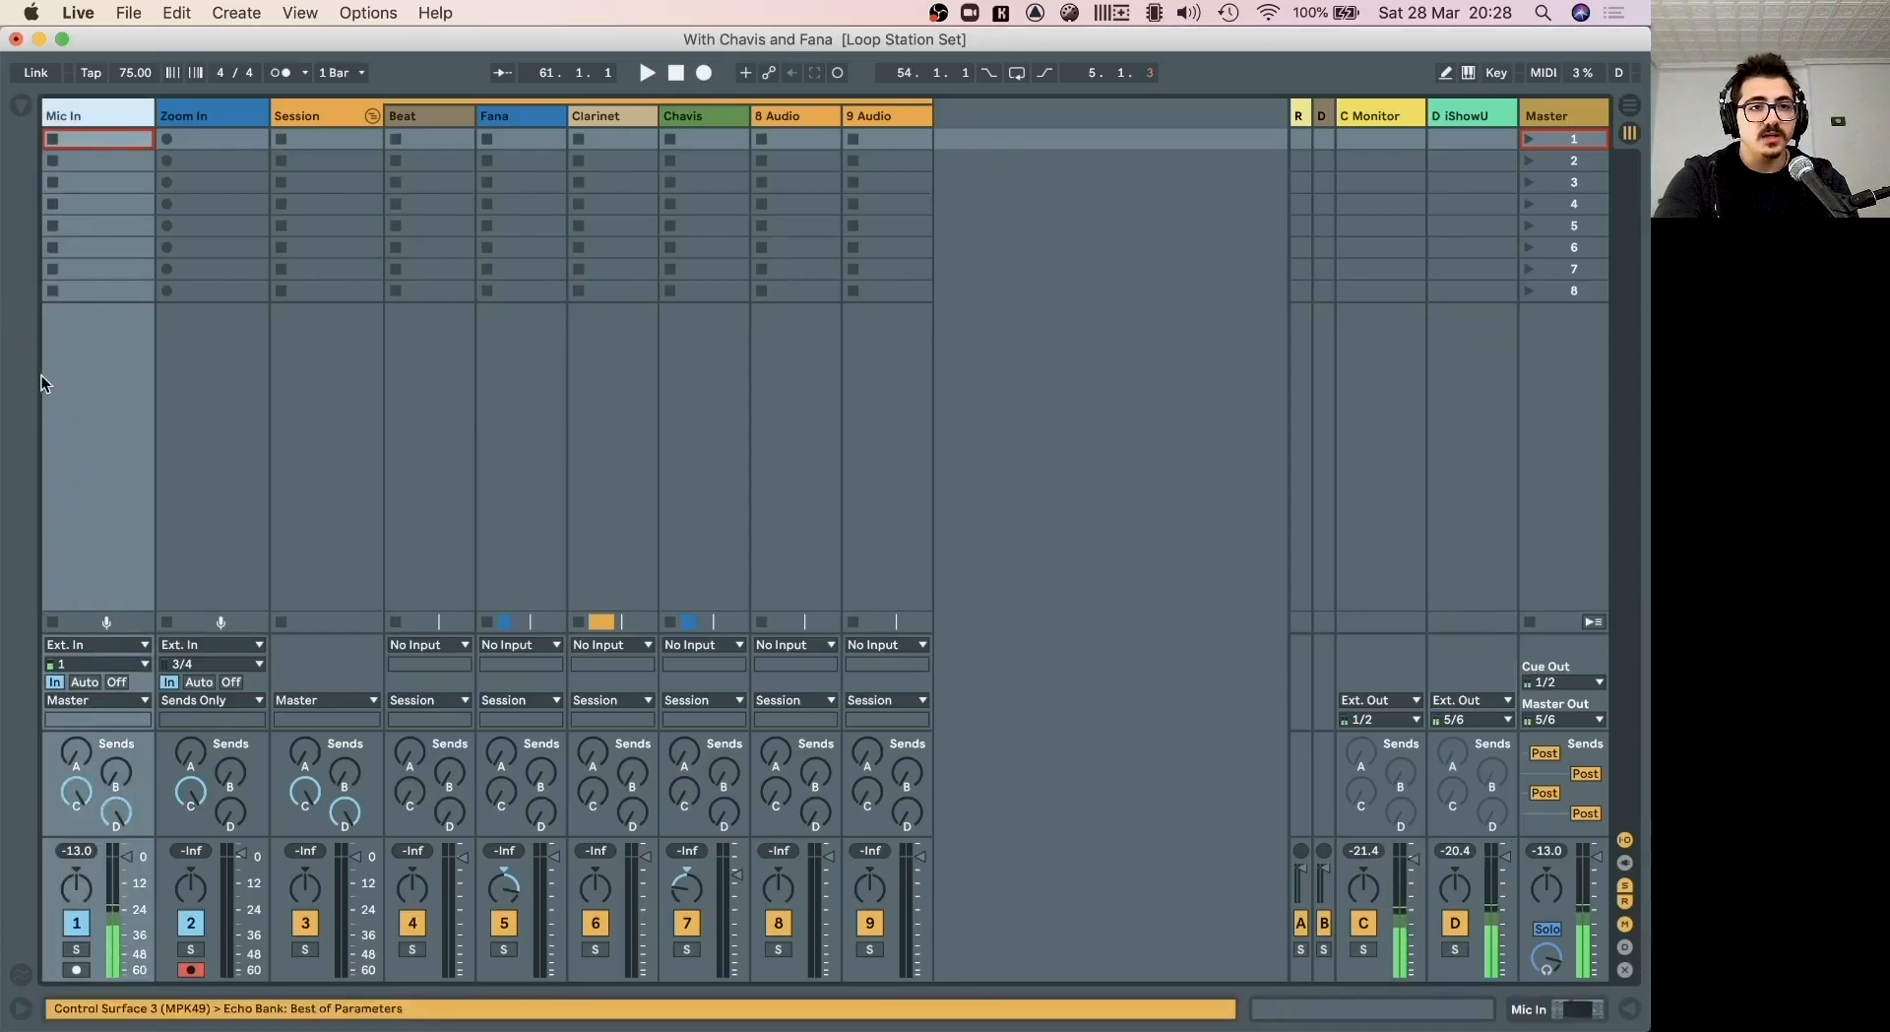
double_click(91, 115)
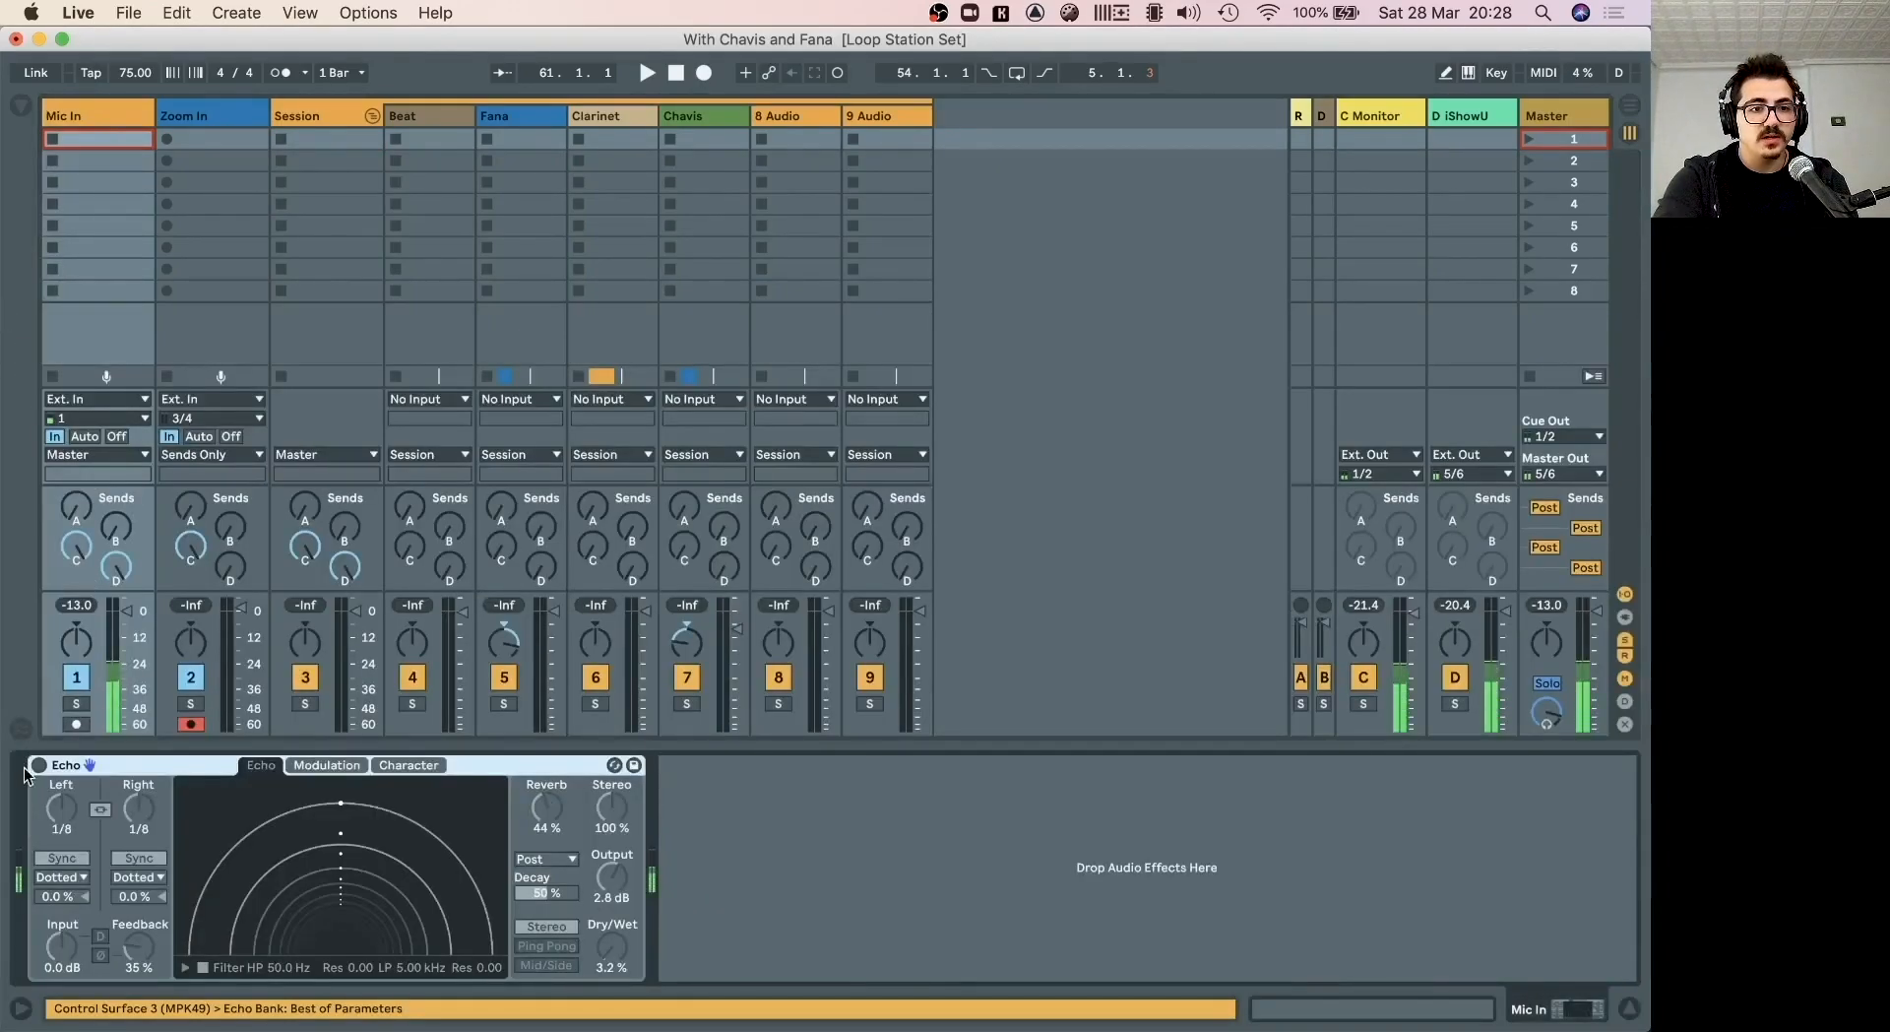
drag(612, 947, 612, 820)
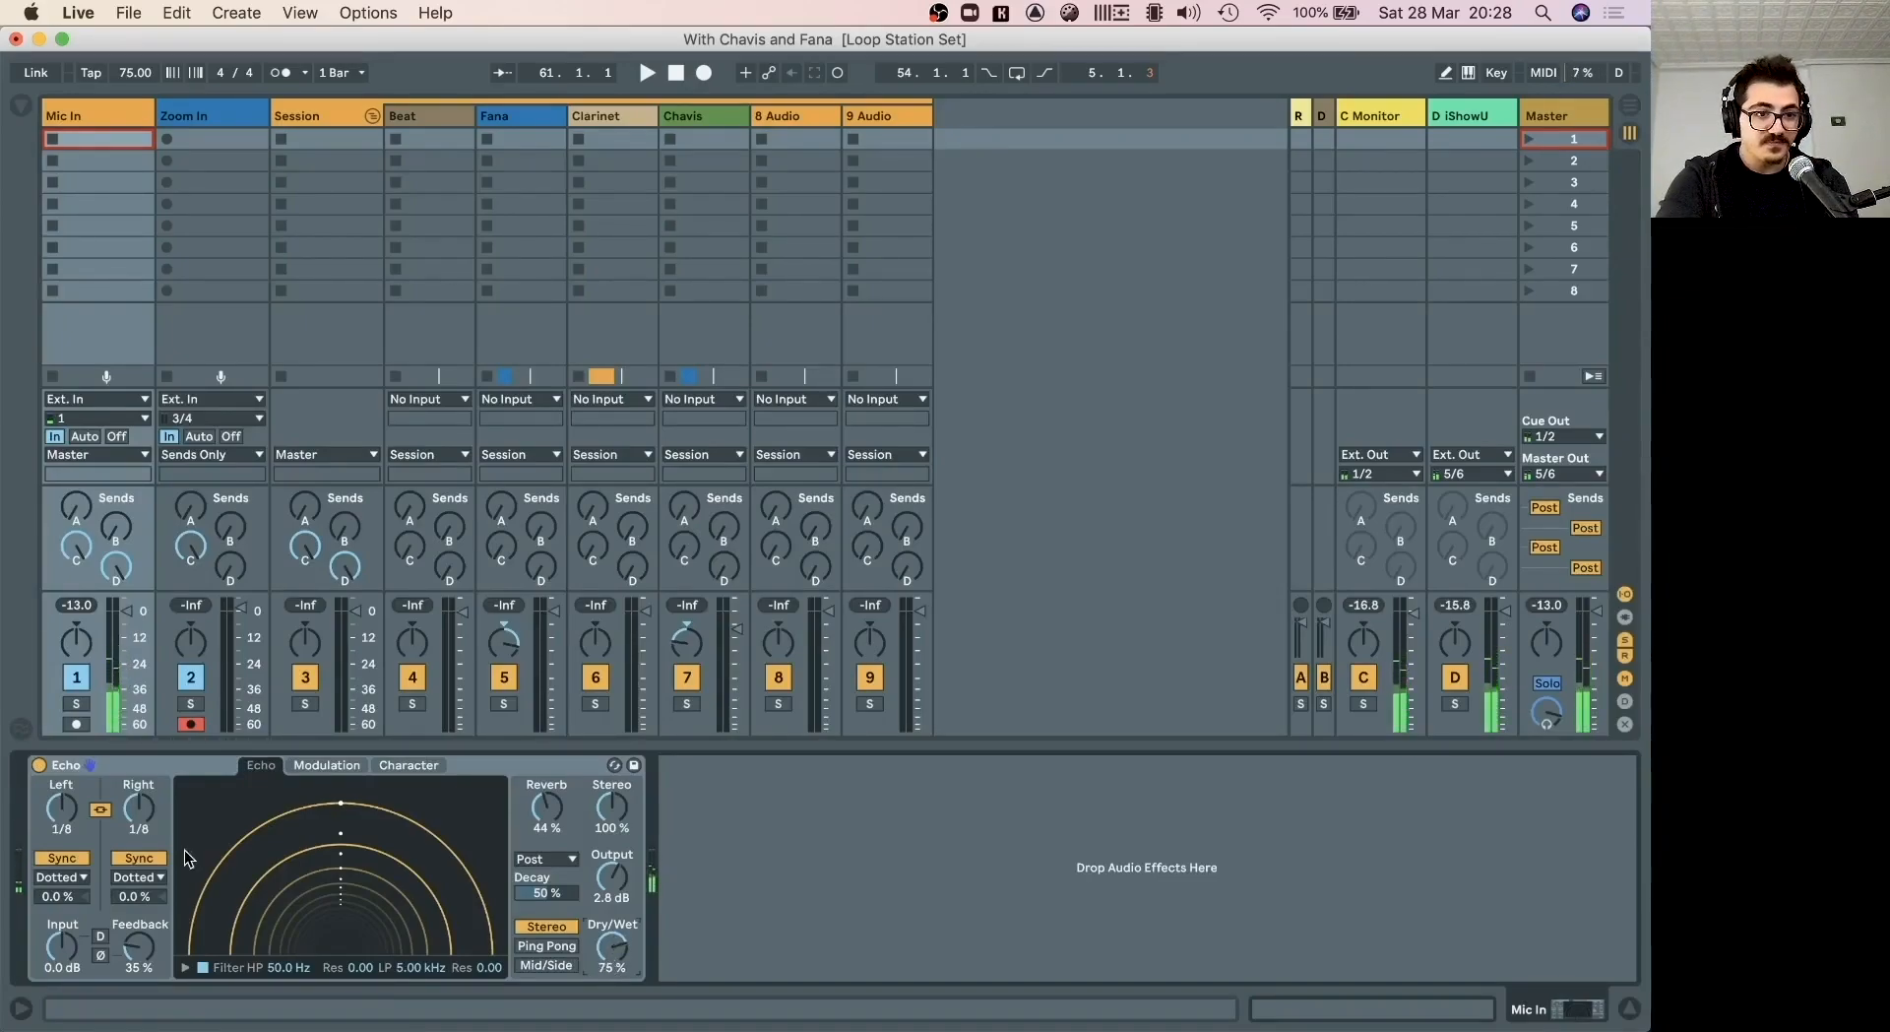
Turn off and fold the Echo effect on Mic In, and collapse the device view.
click(40, 765)
double_click(111, 768)
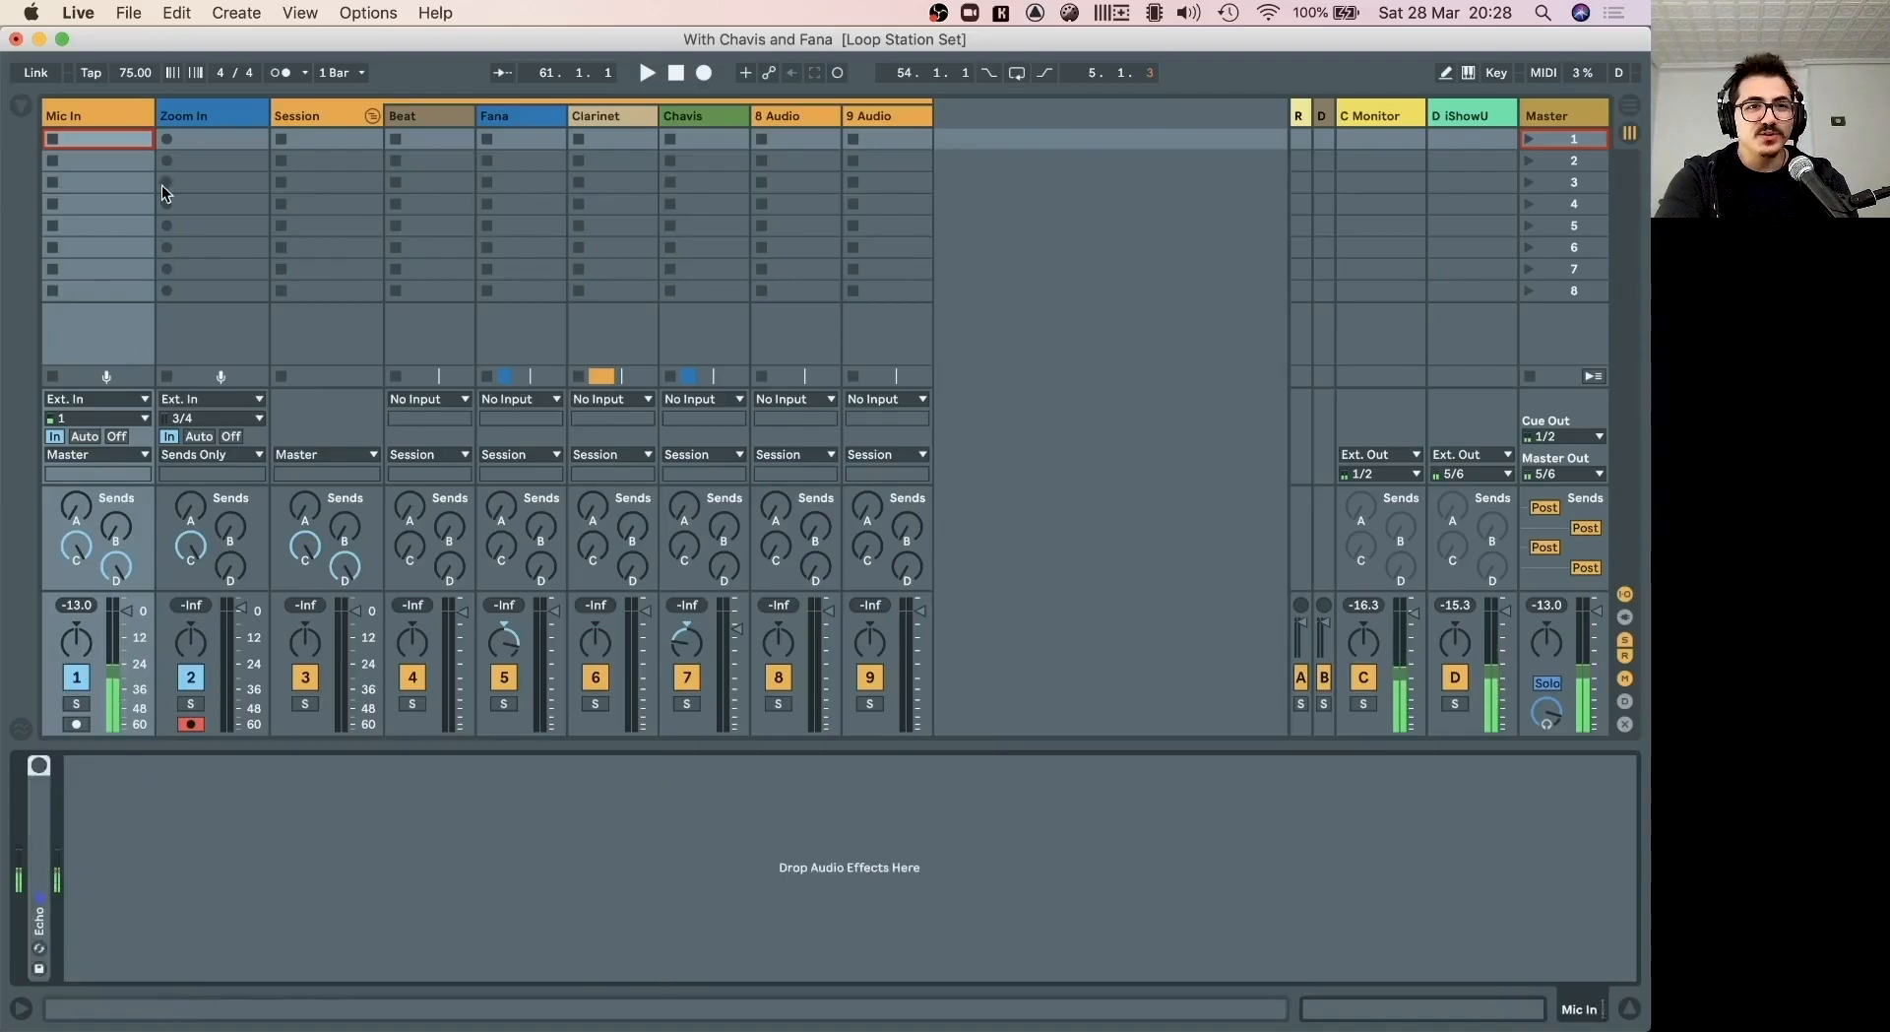
drag(814, 745, 813, 985)
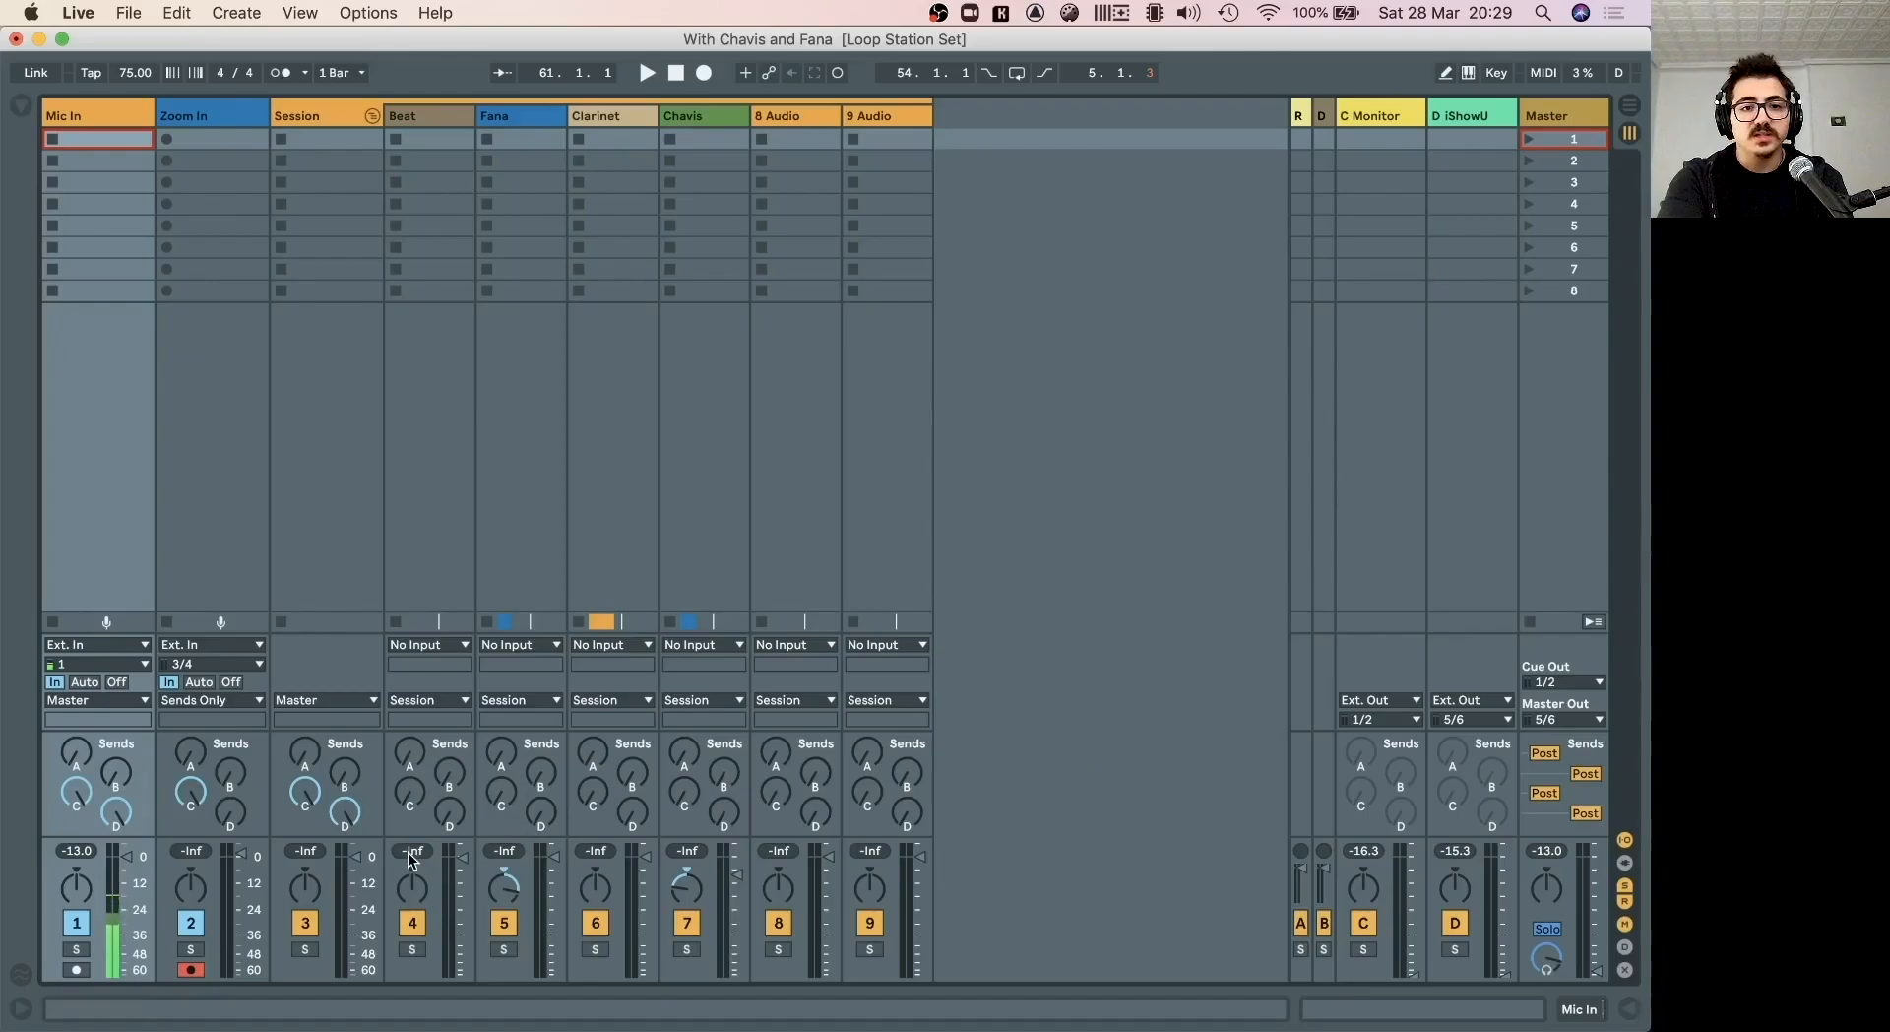
Lower the Session group track's volume and raise it back to about 0 dB.
drag(358, 864, 357, 923)
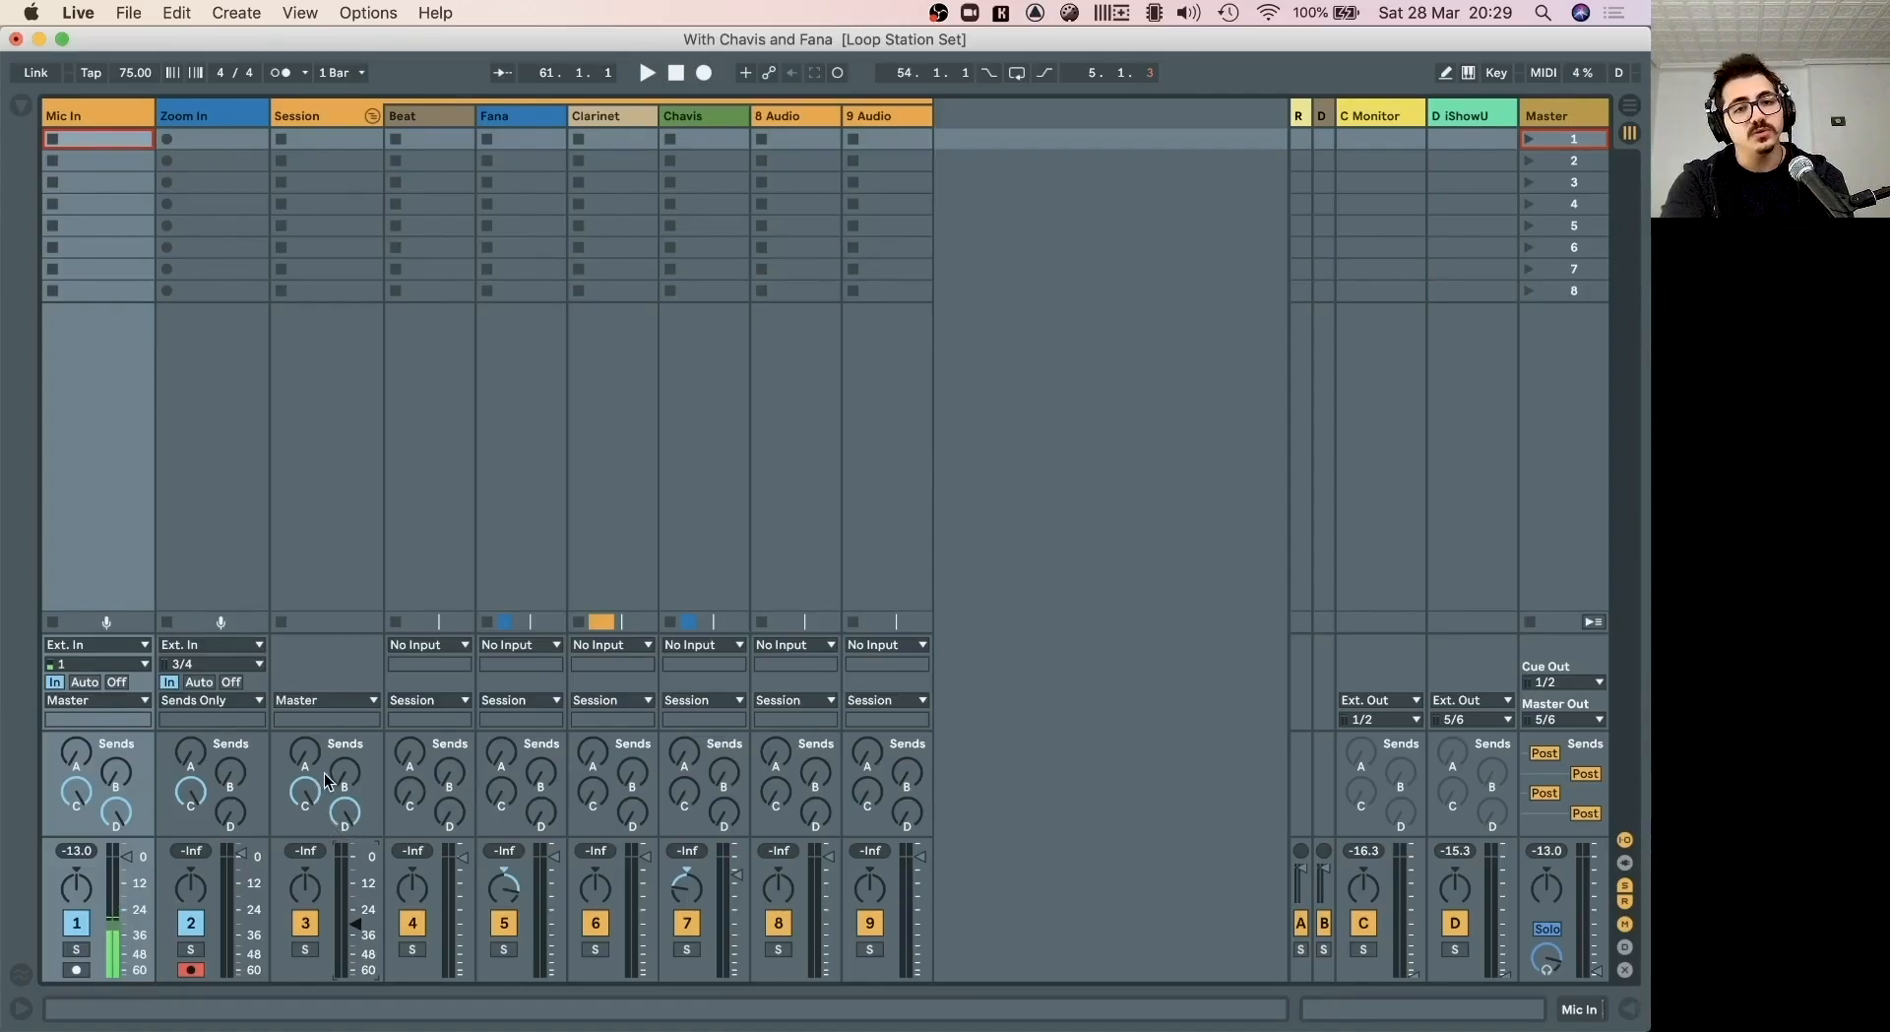
drag(355, 922, 354, 856)
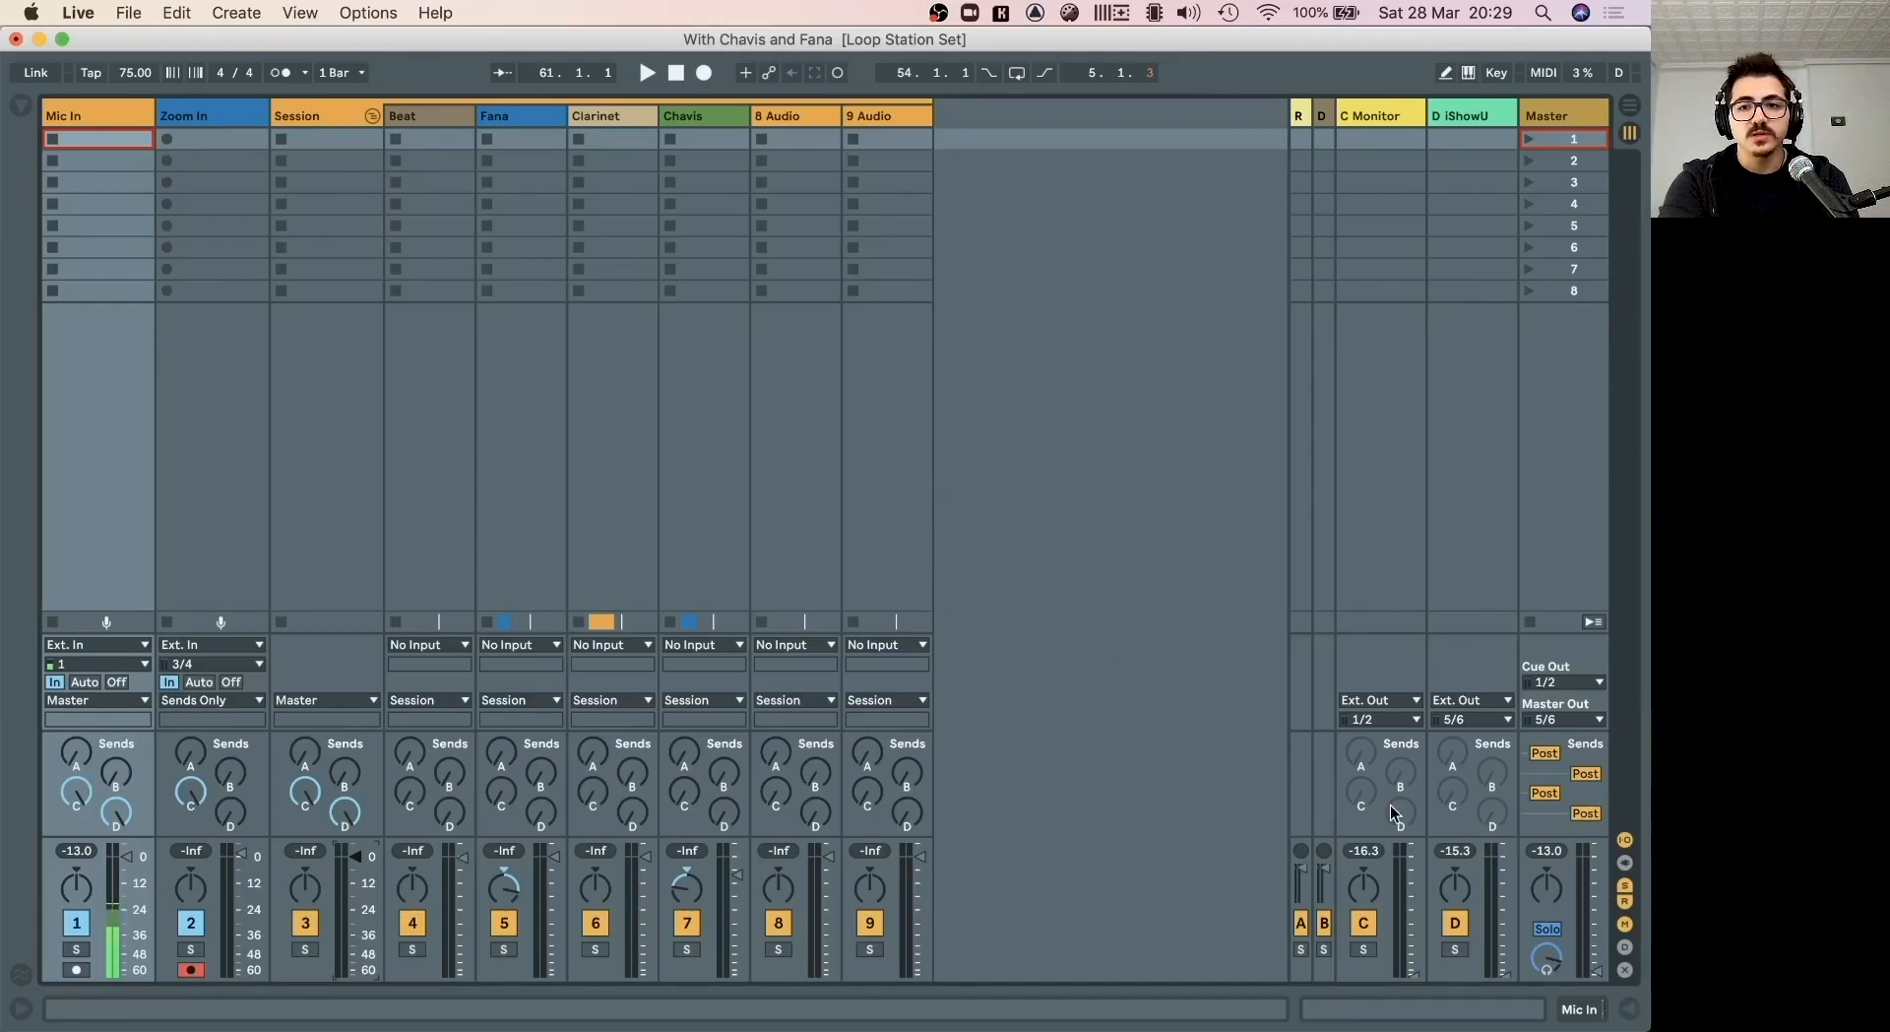
Bring the Master volume all the way down and fold the Session group track.
click(1595, 863)
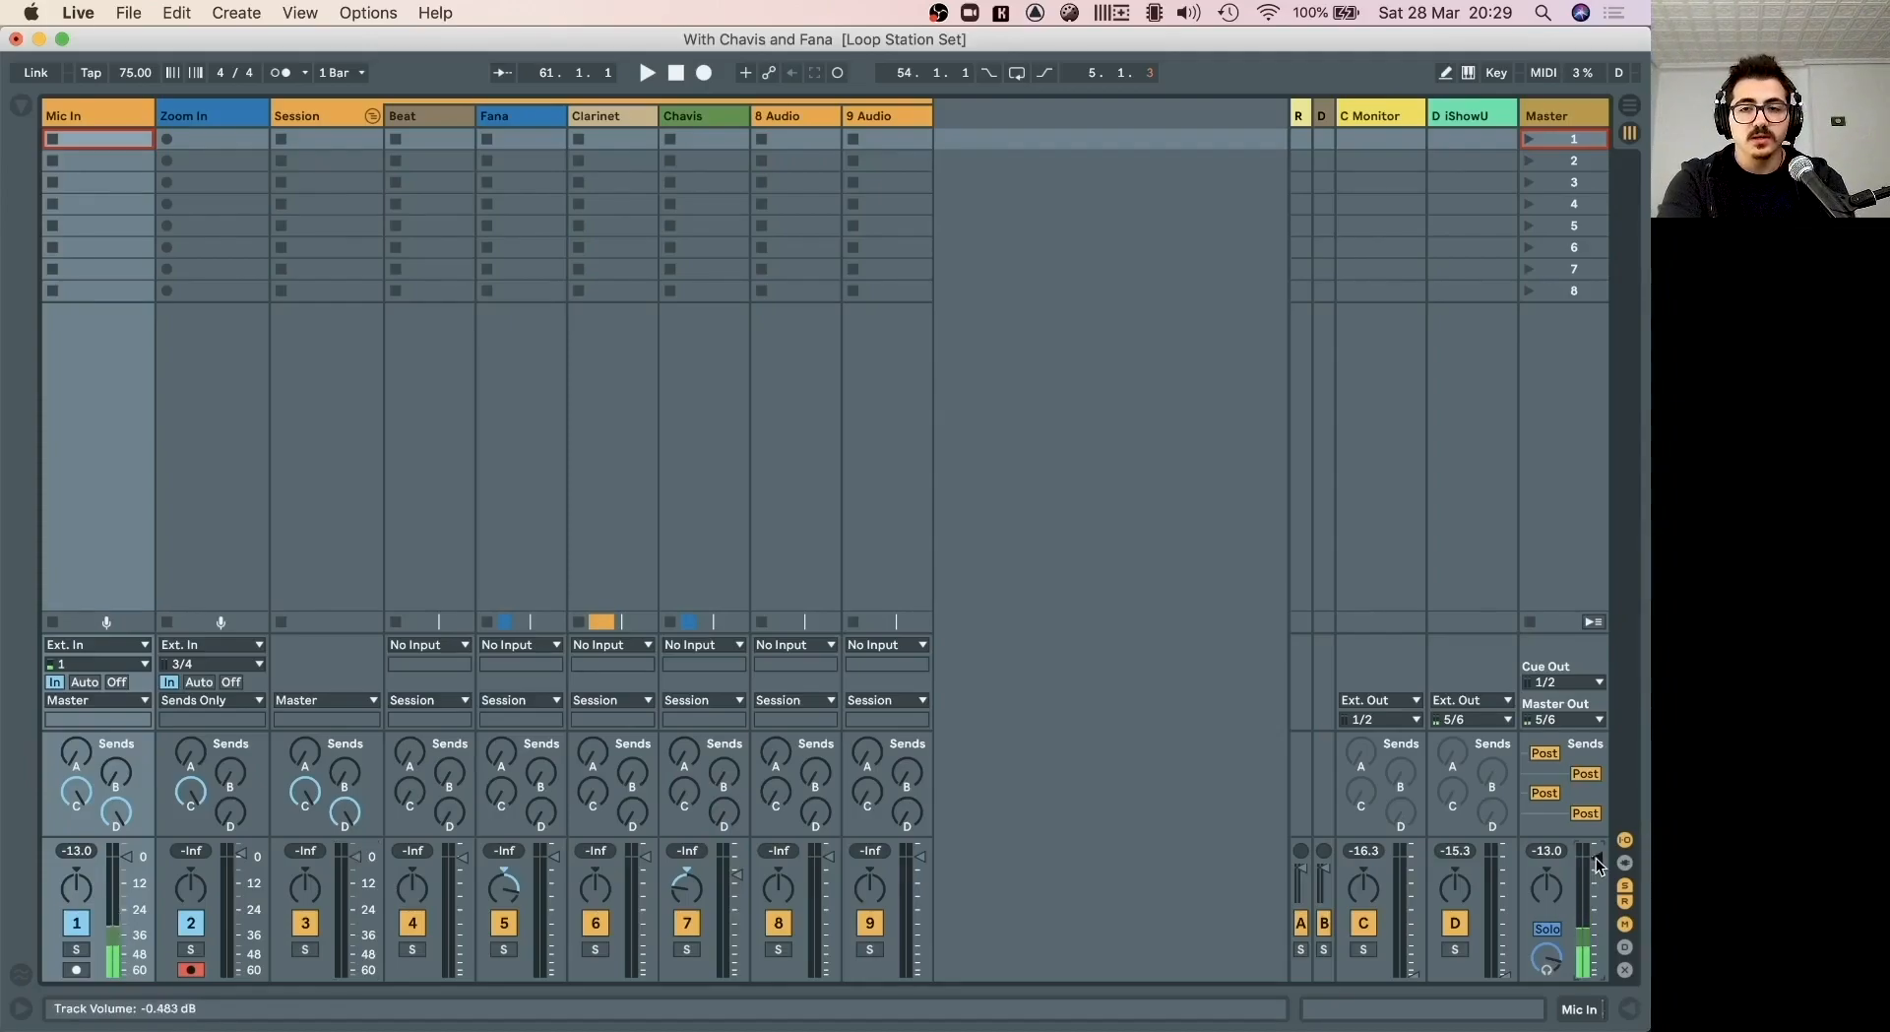
drag(1597, 859, 1597, 976)
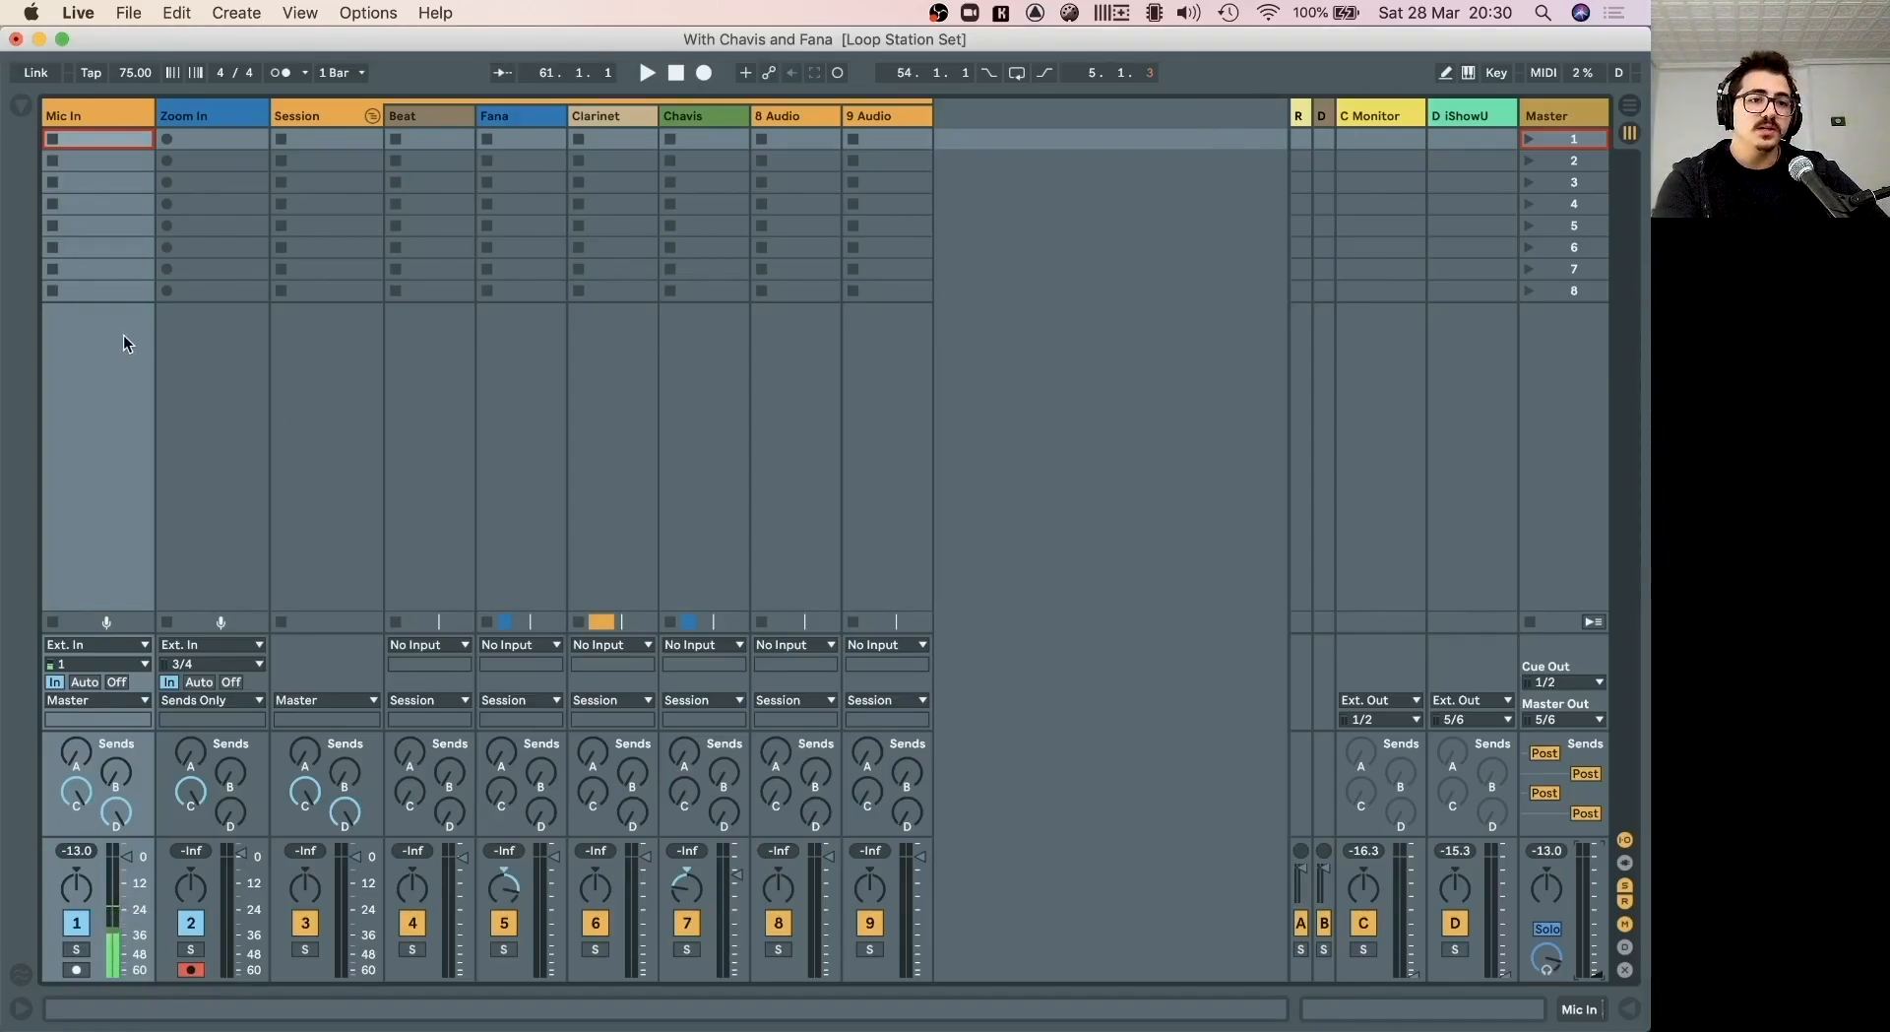
click(372, 117)
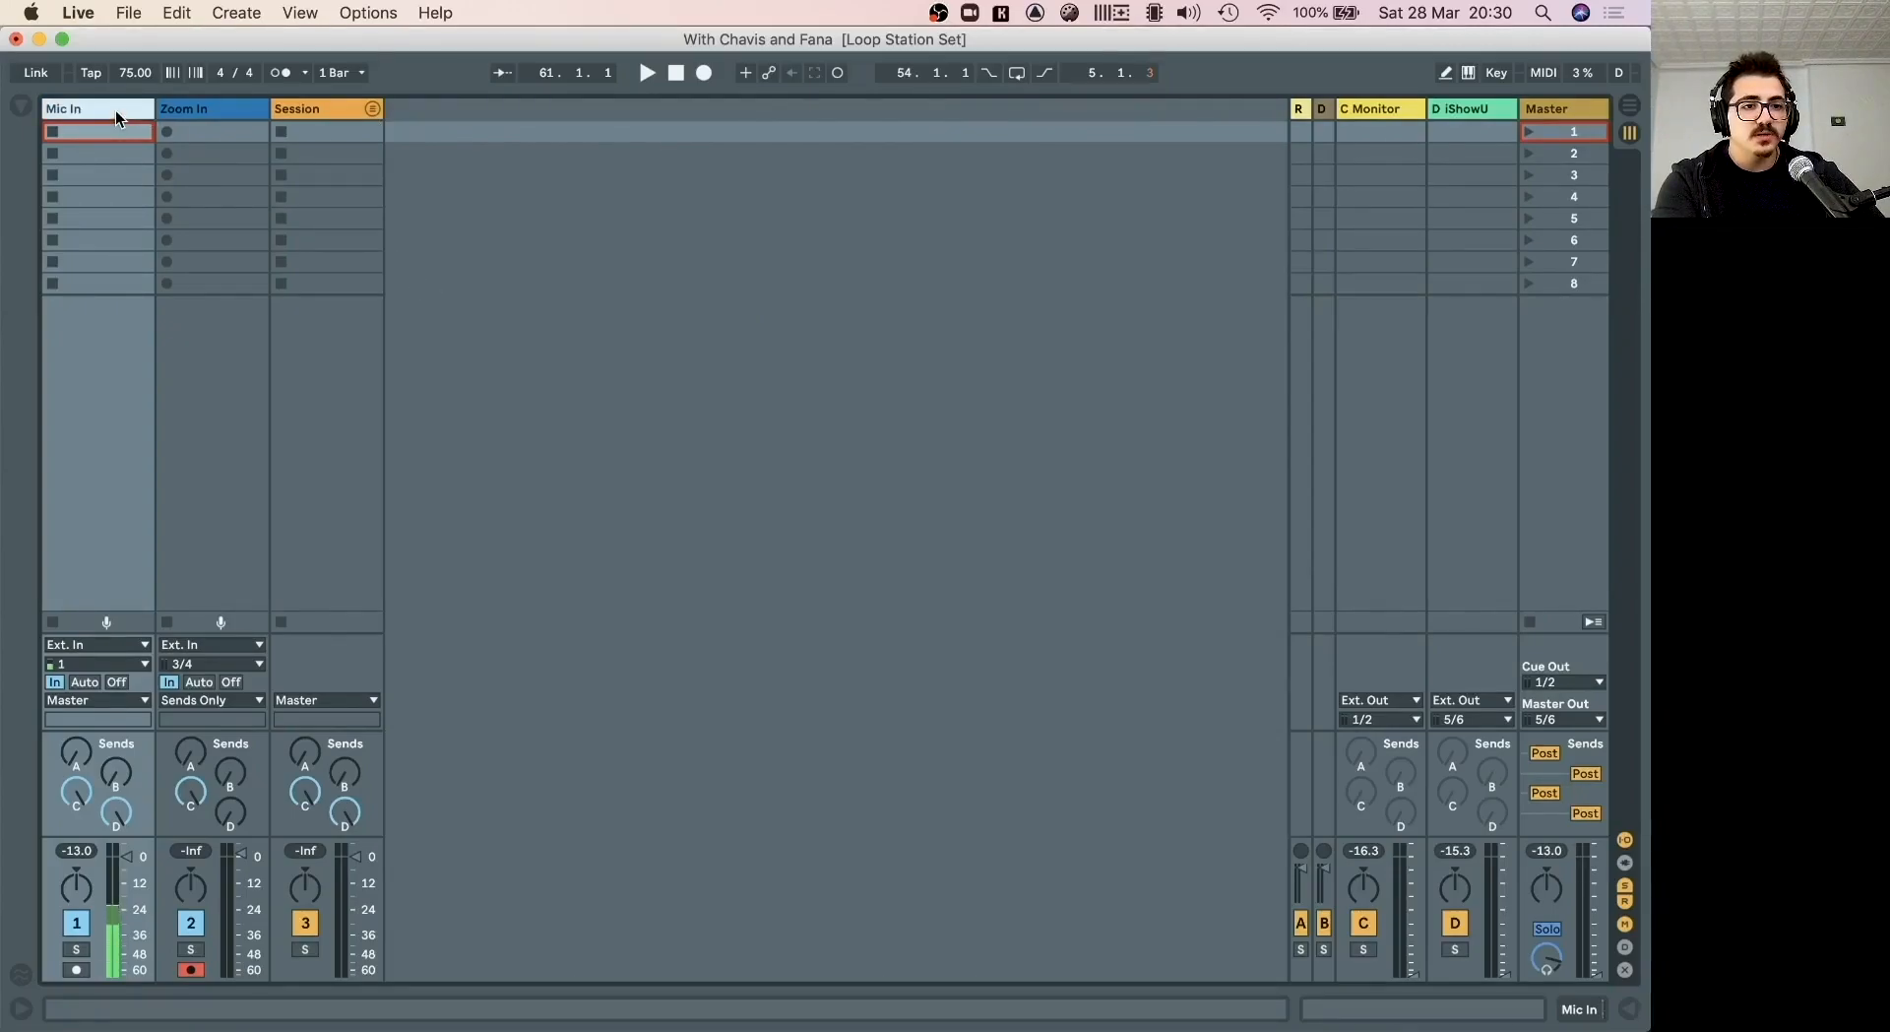
Show the available input channels for the Mic In track and select its C Monitor send.
click(69, 664)
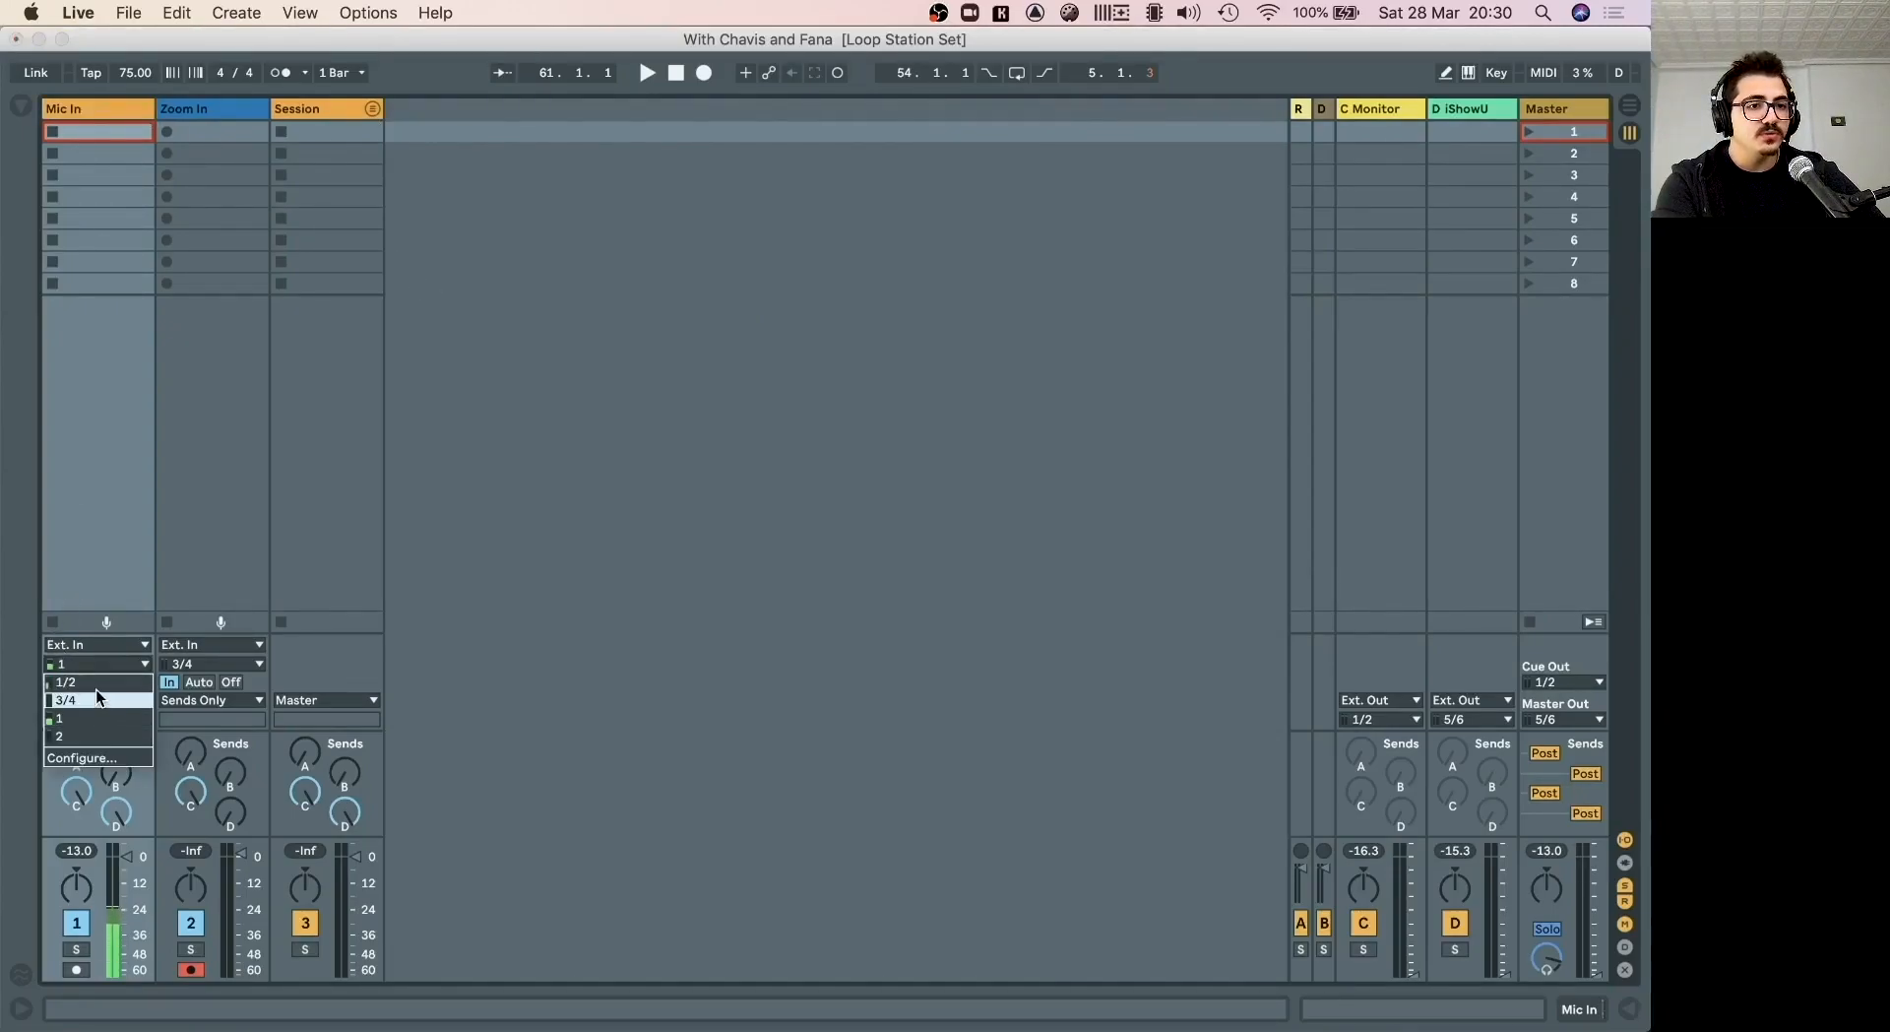
click(118, 574)
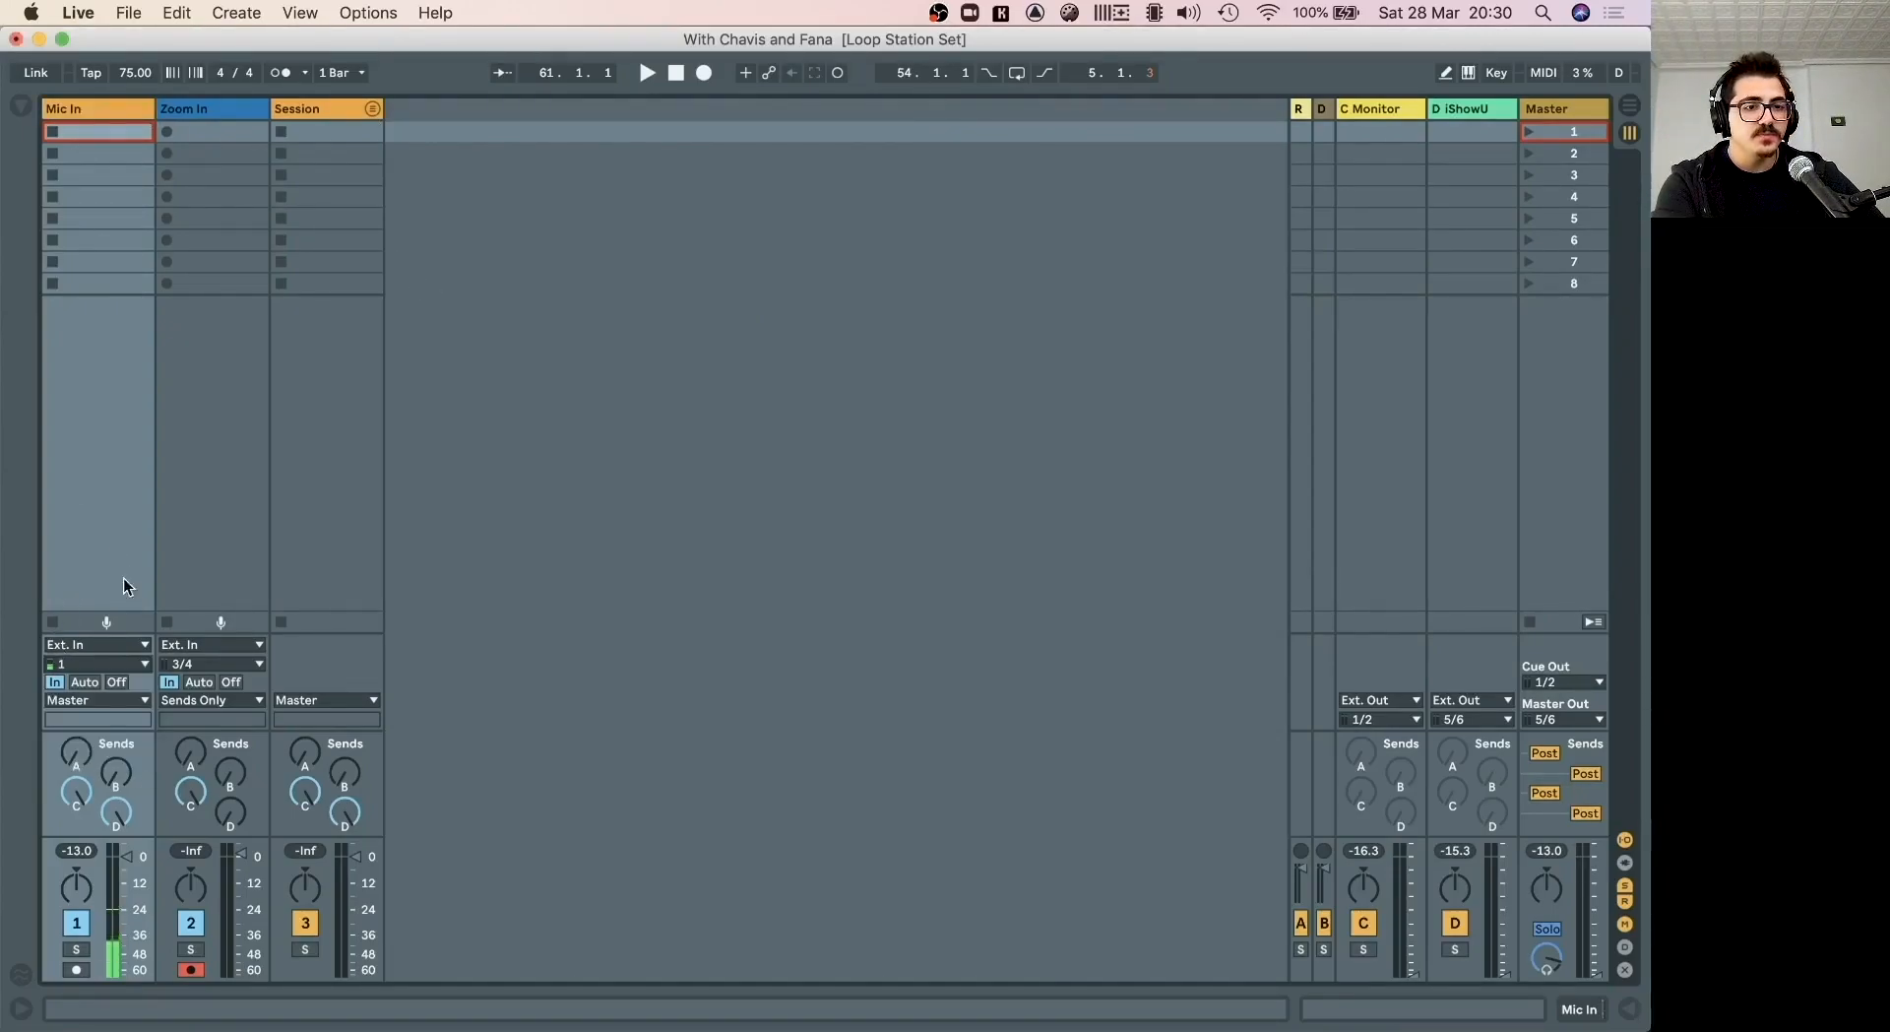
click(79, 793)
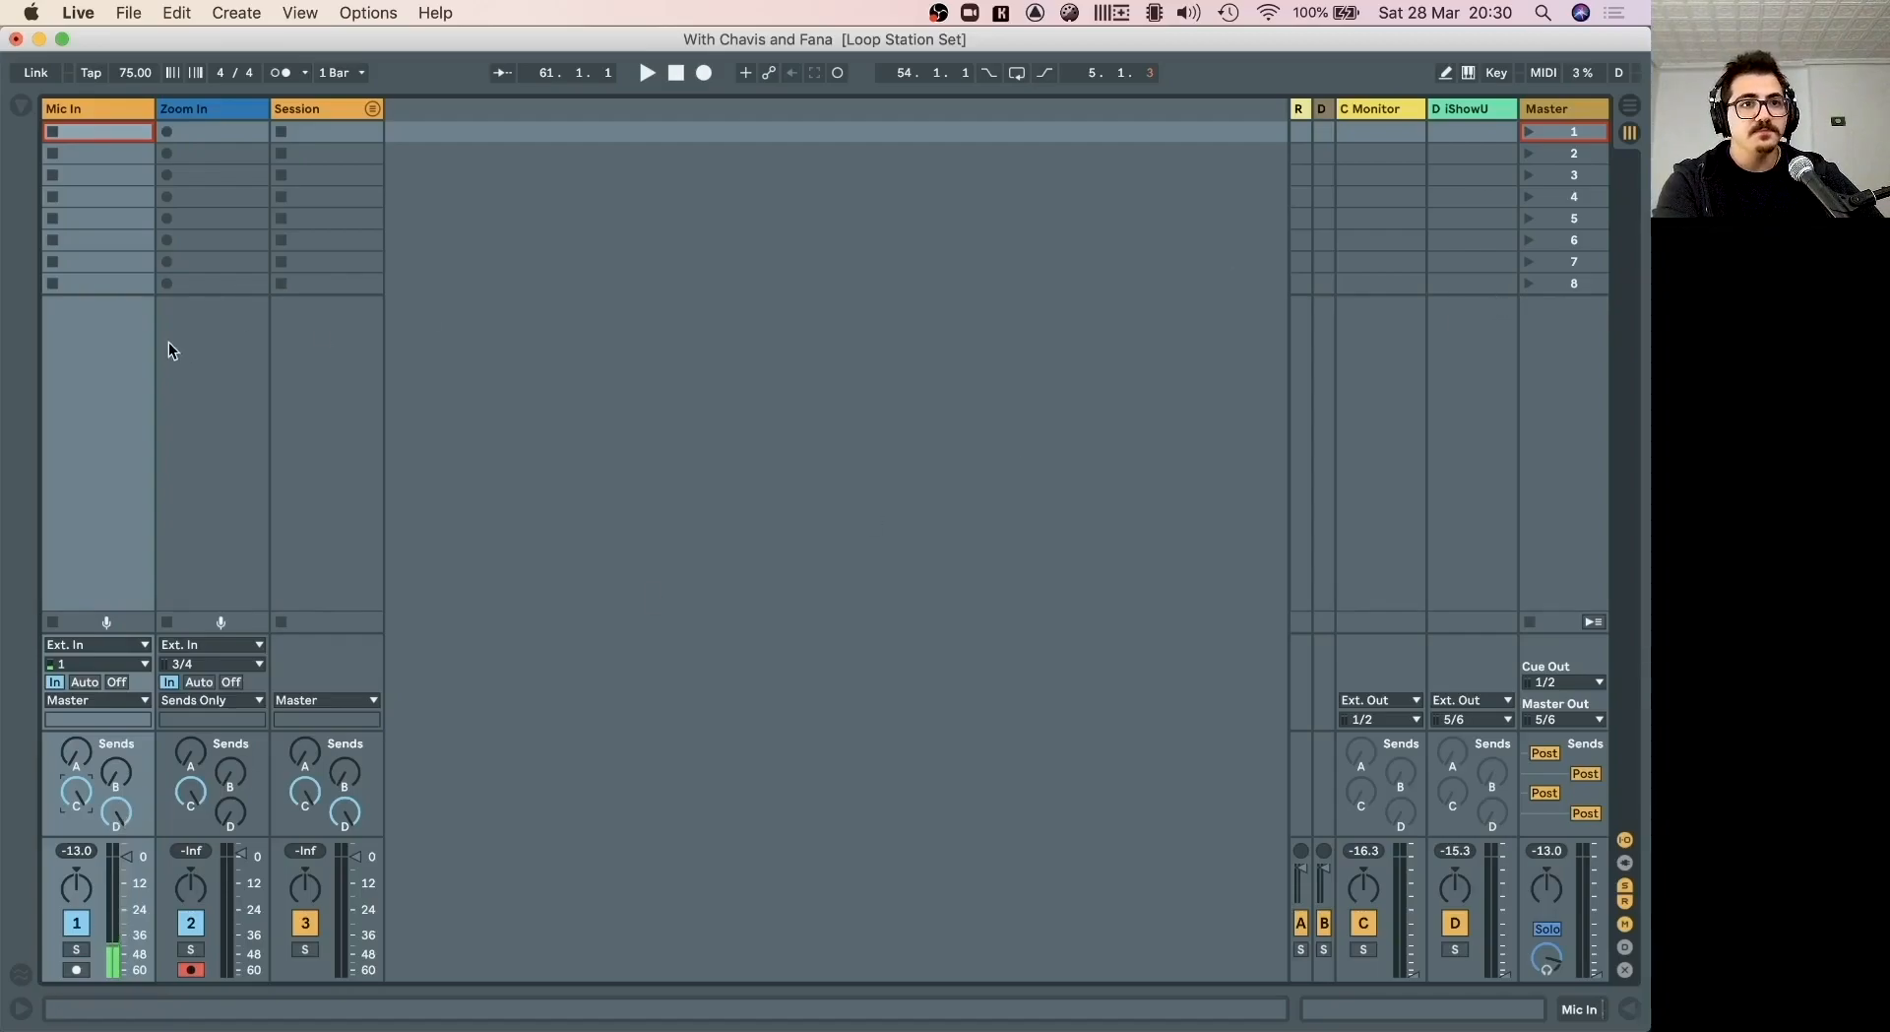
Select the Zoom In track and show its available input channels, keeping 3/4.
click(191, 110)
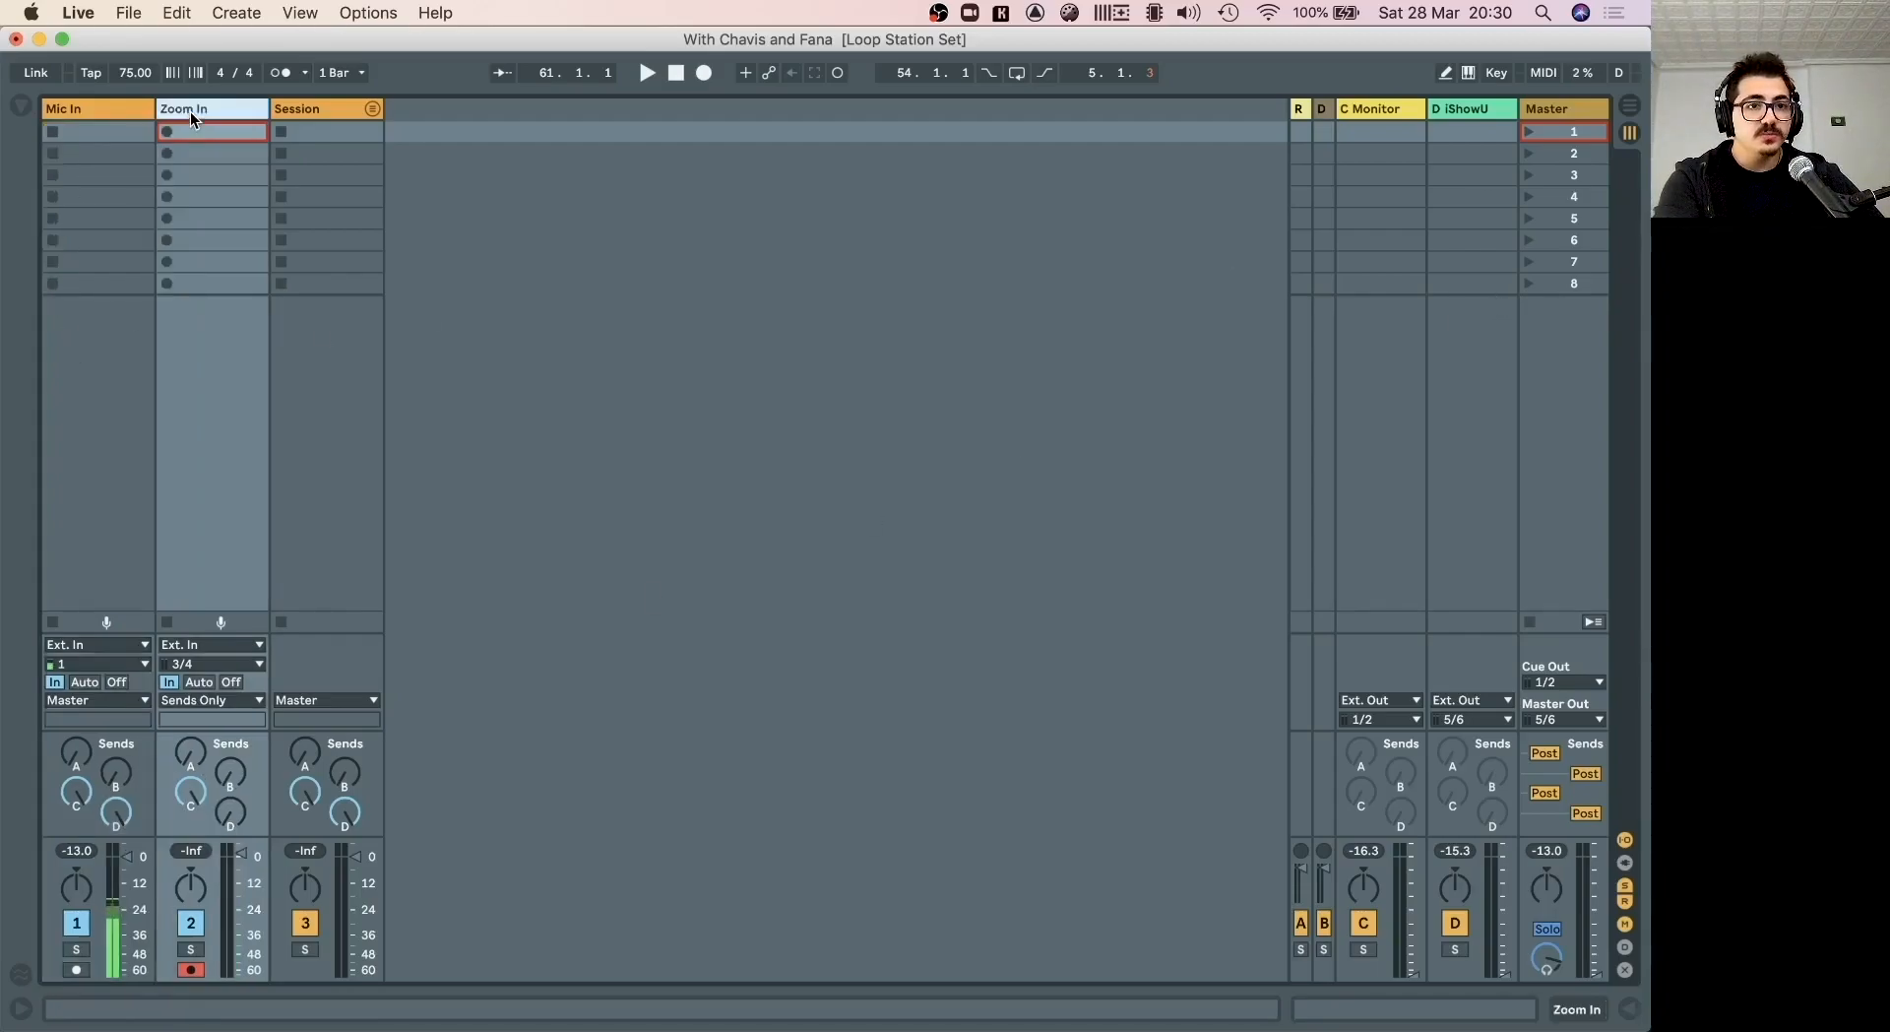
click(189, 662)
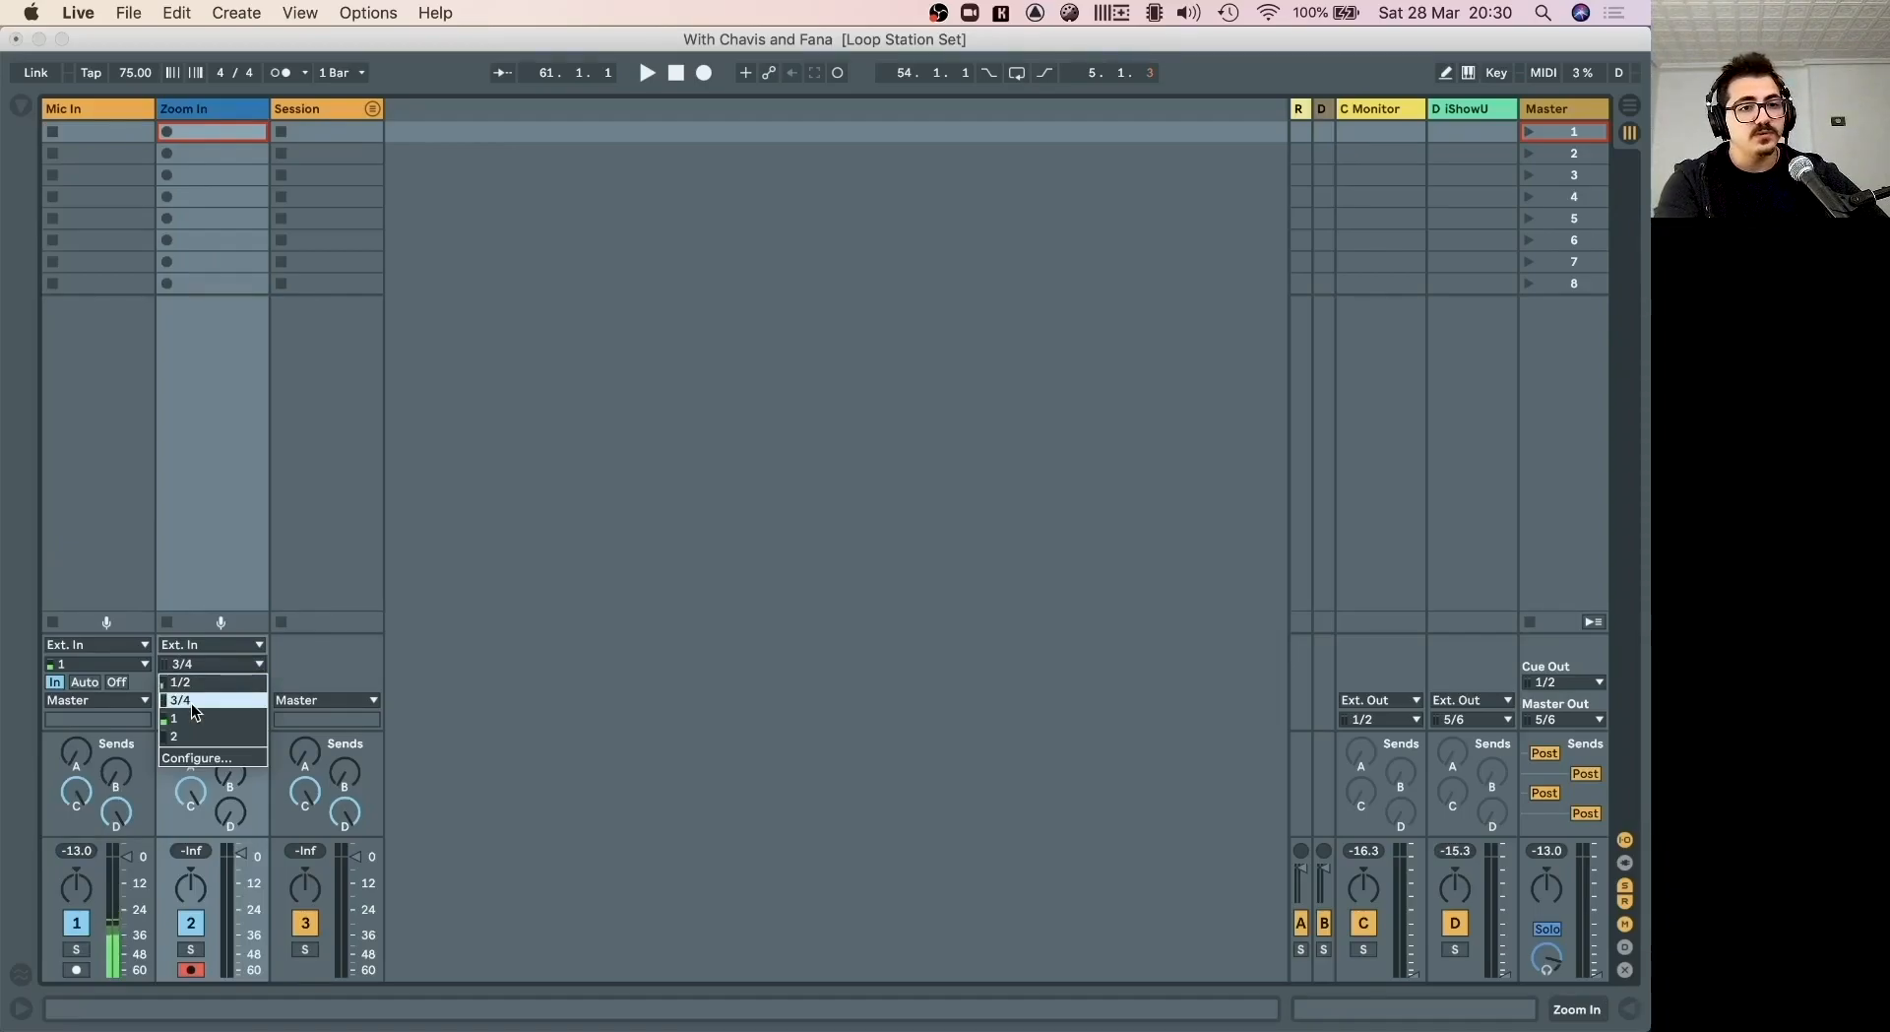
click(210, 551)
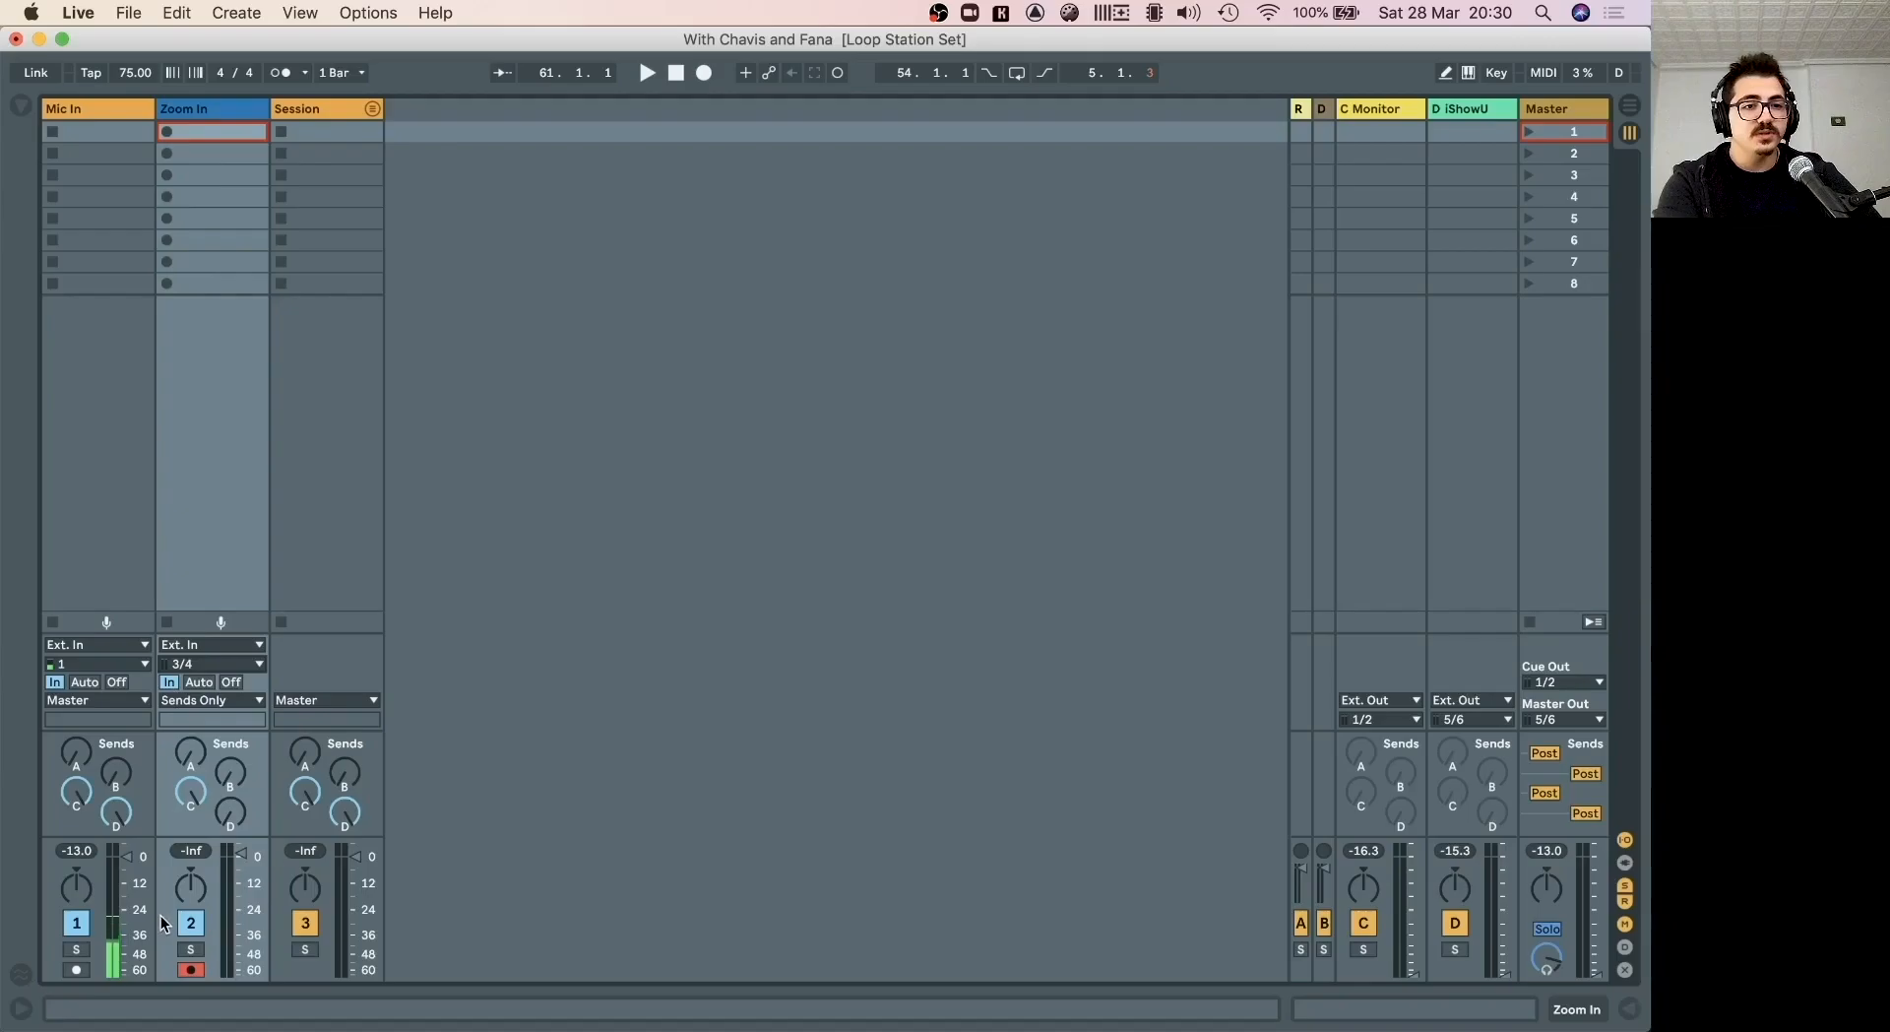
Toggle record arming on the Mic In and Zoom In tracks, ending with Zoom In armed.
click(75, 970)
click(79, 971)
click(182, 971)
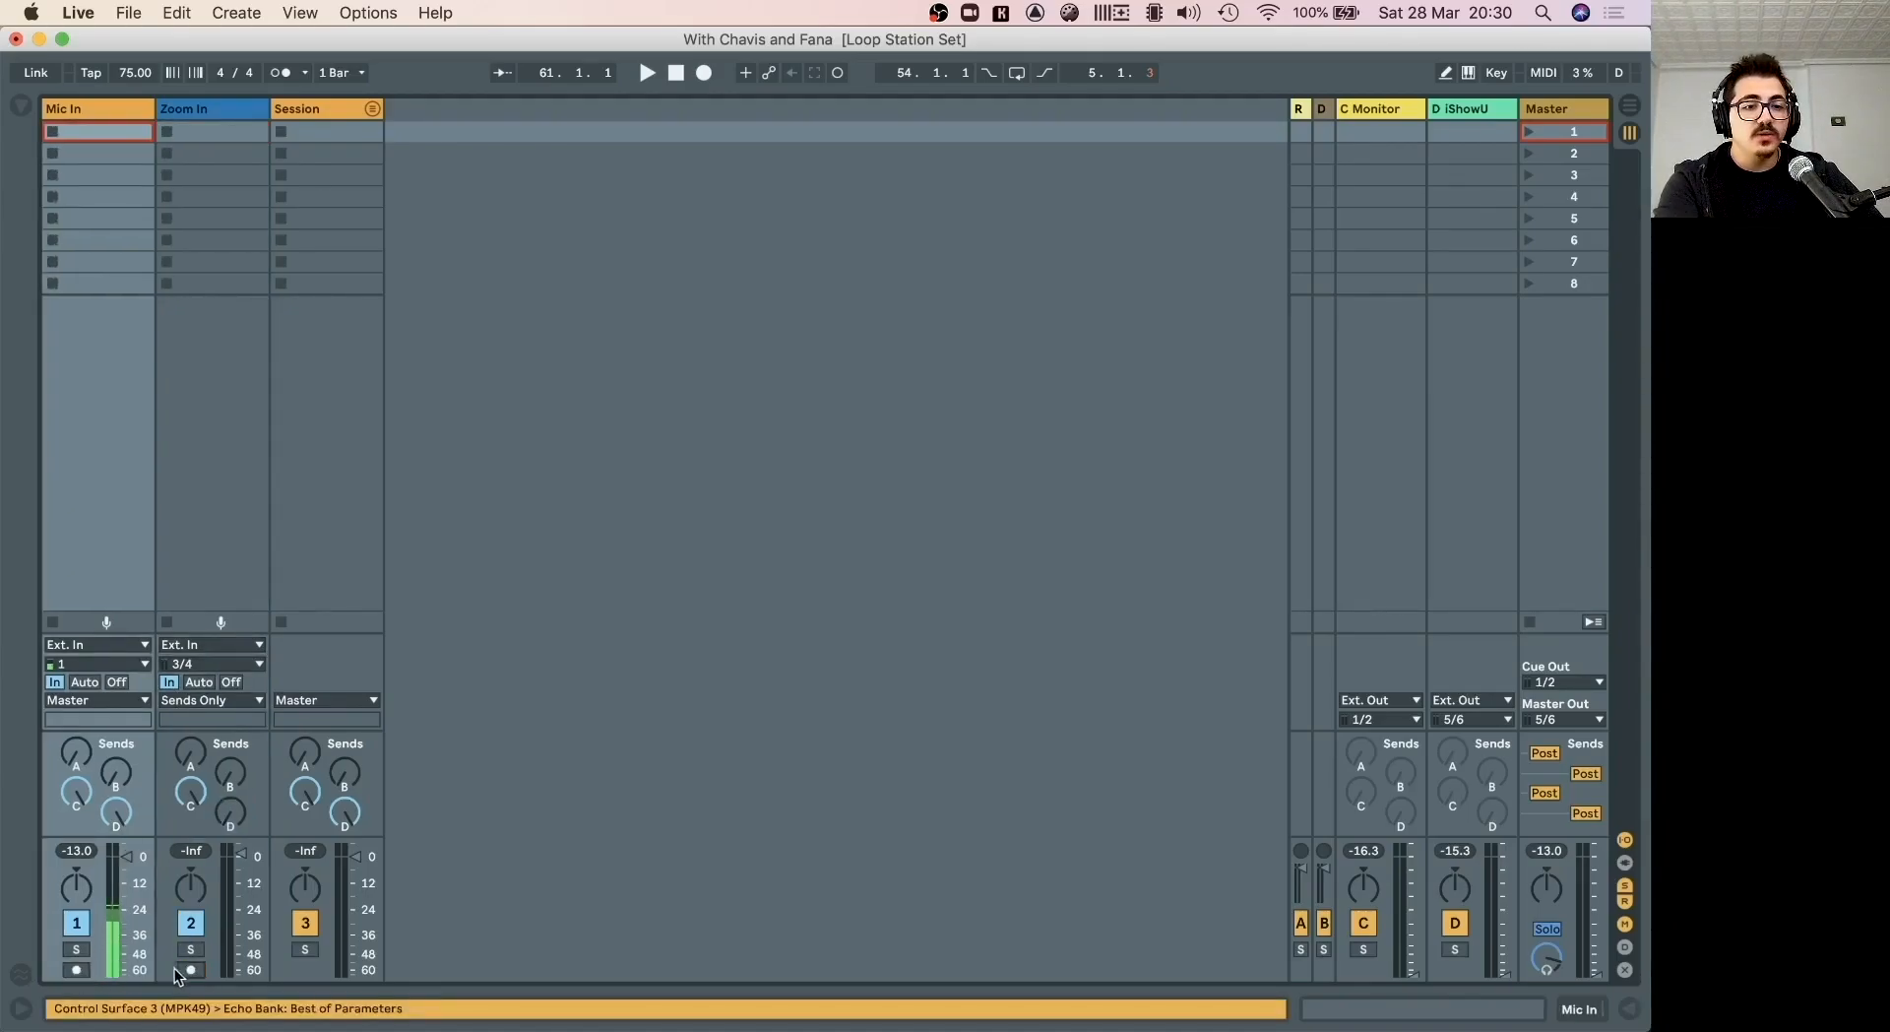
click(190, 971)
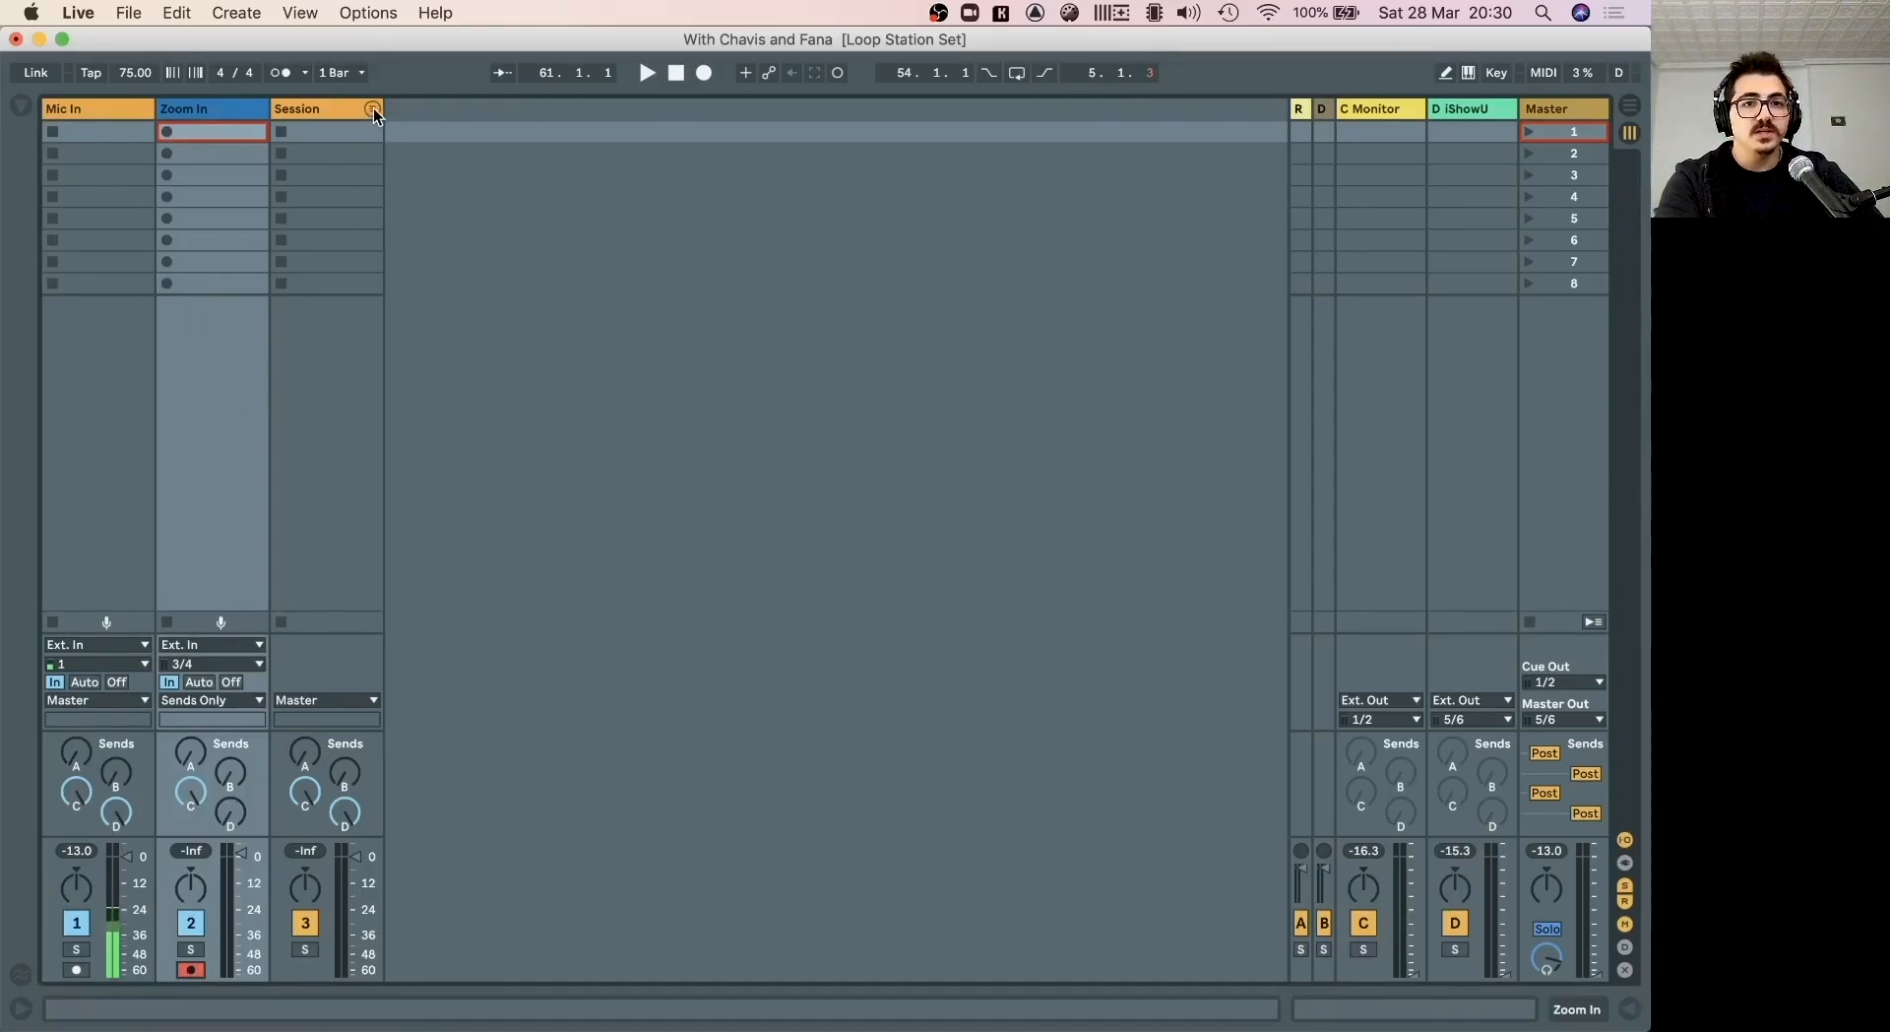
Switch to the Arrangement and unfold the Session group to show its recorded tracks.
key(Tab)
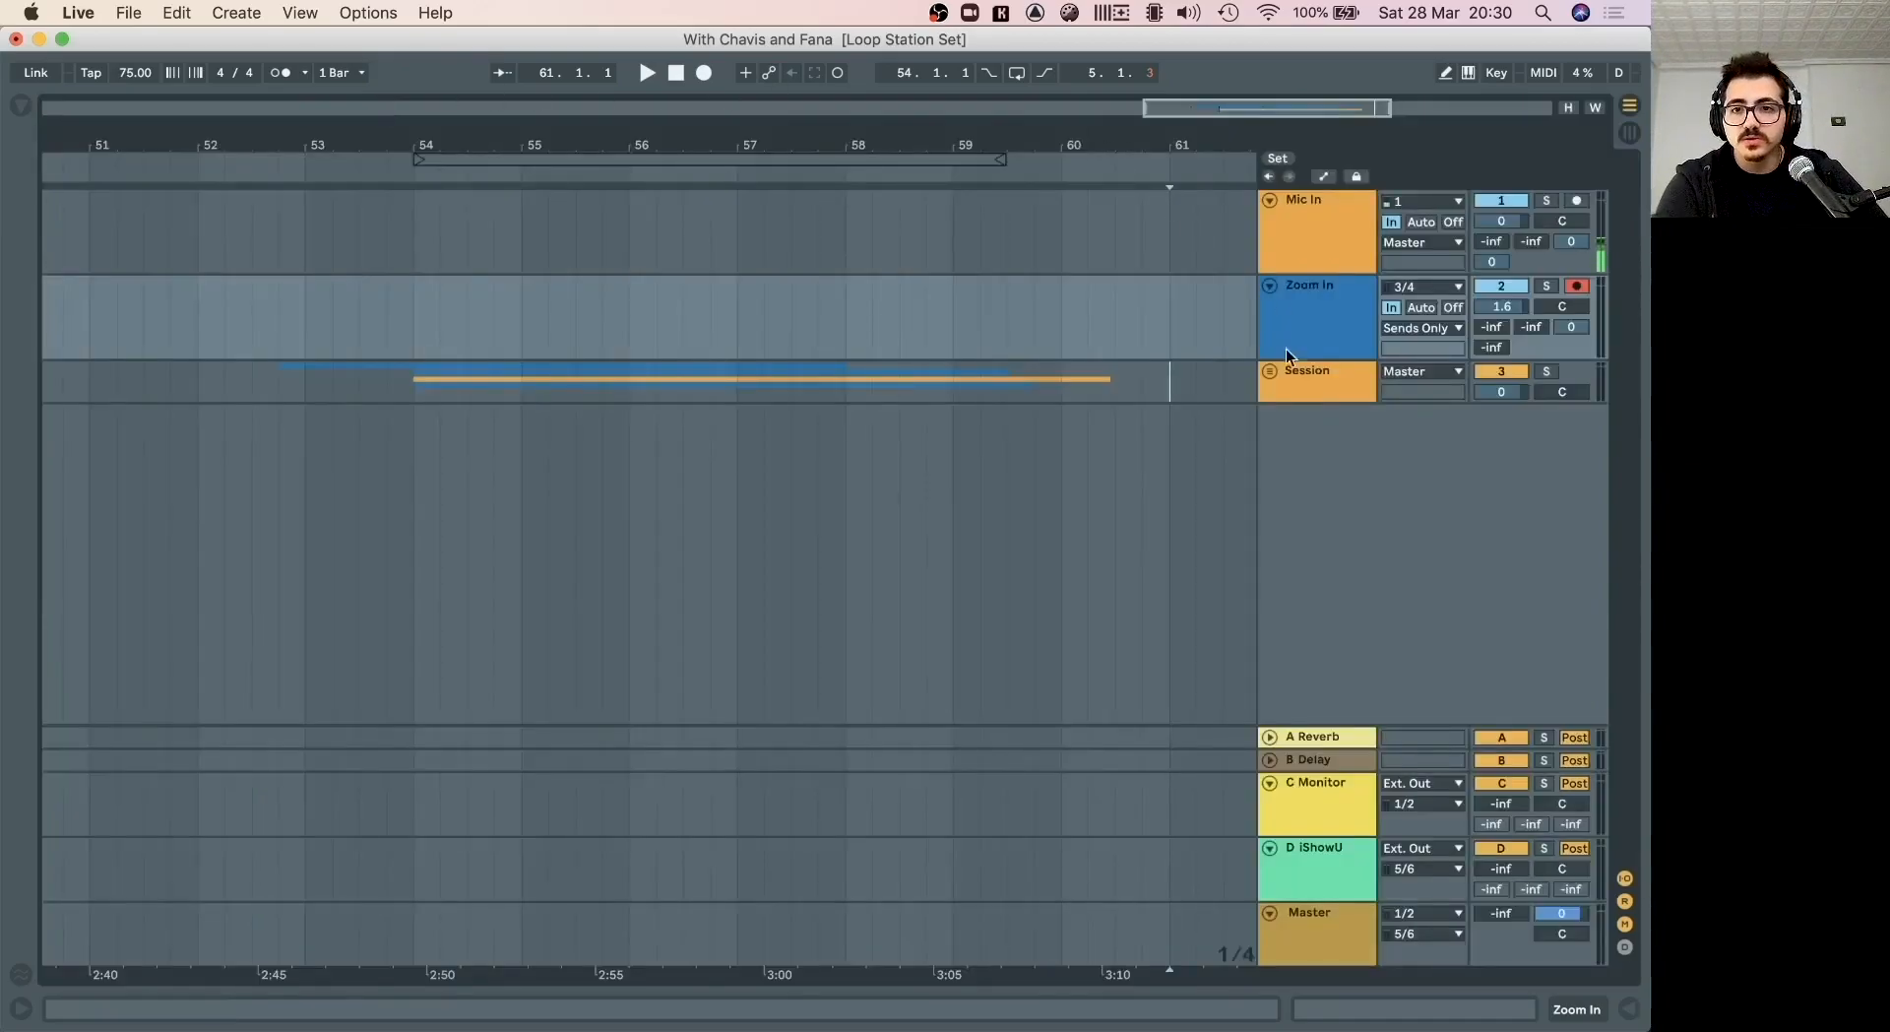
click(1271, 371)
scroll(1288, 534, down, 2)
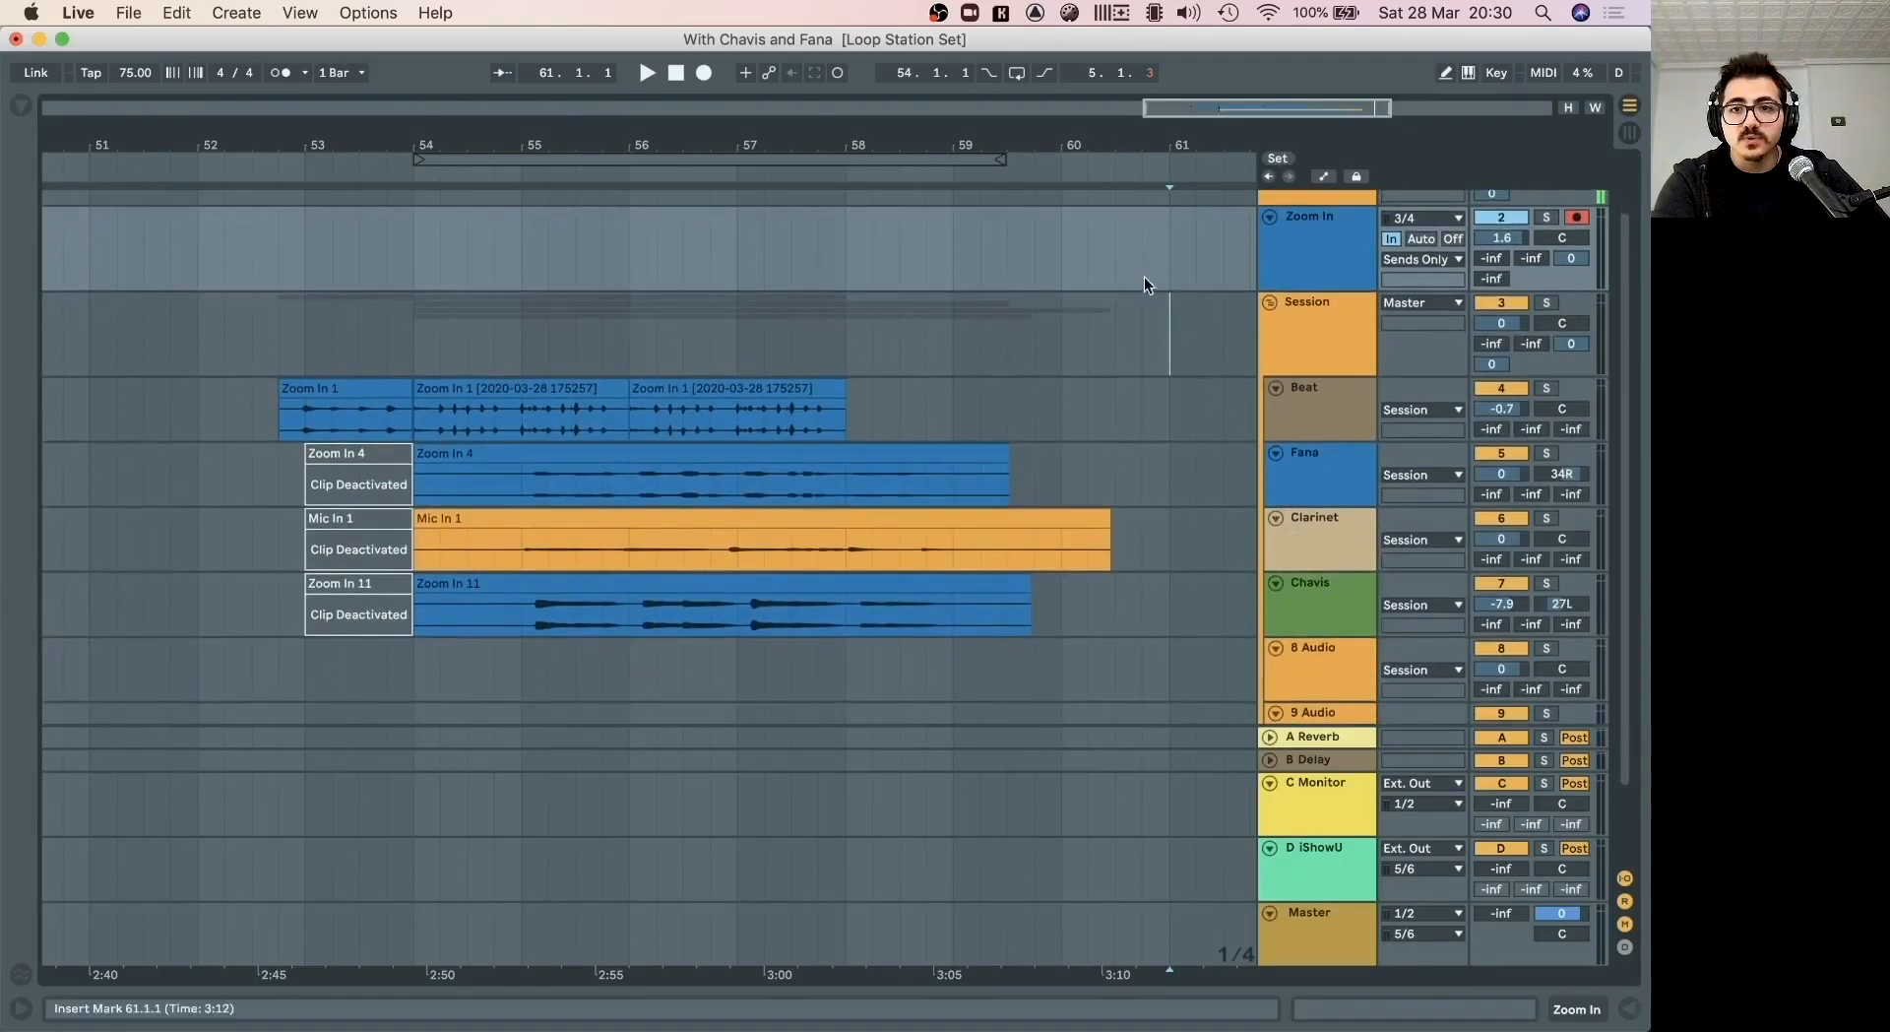
scroll(1383, 416, up, 2)
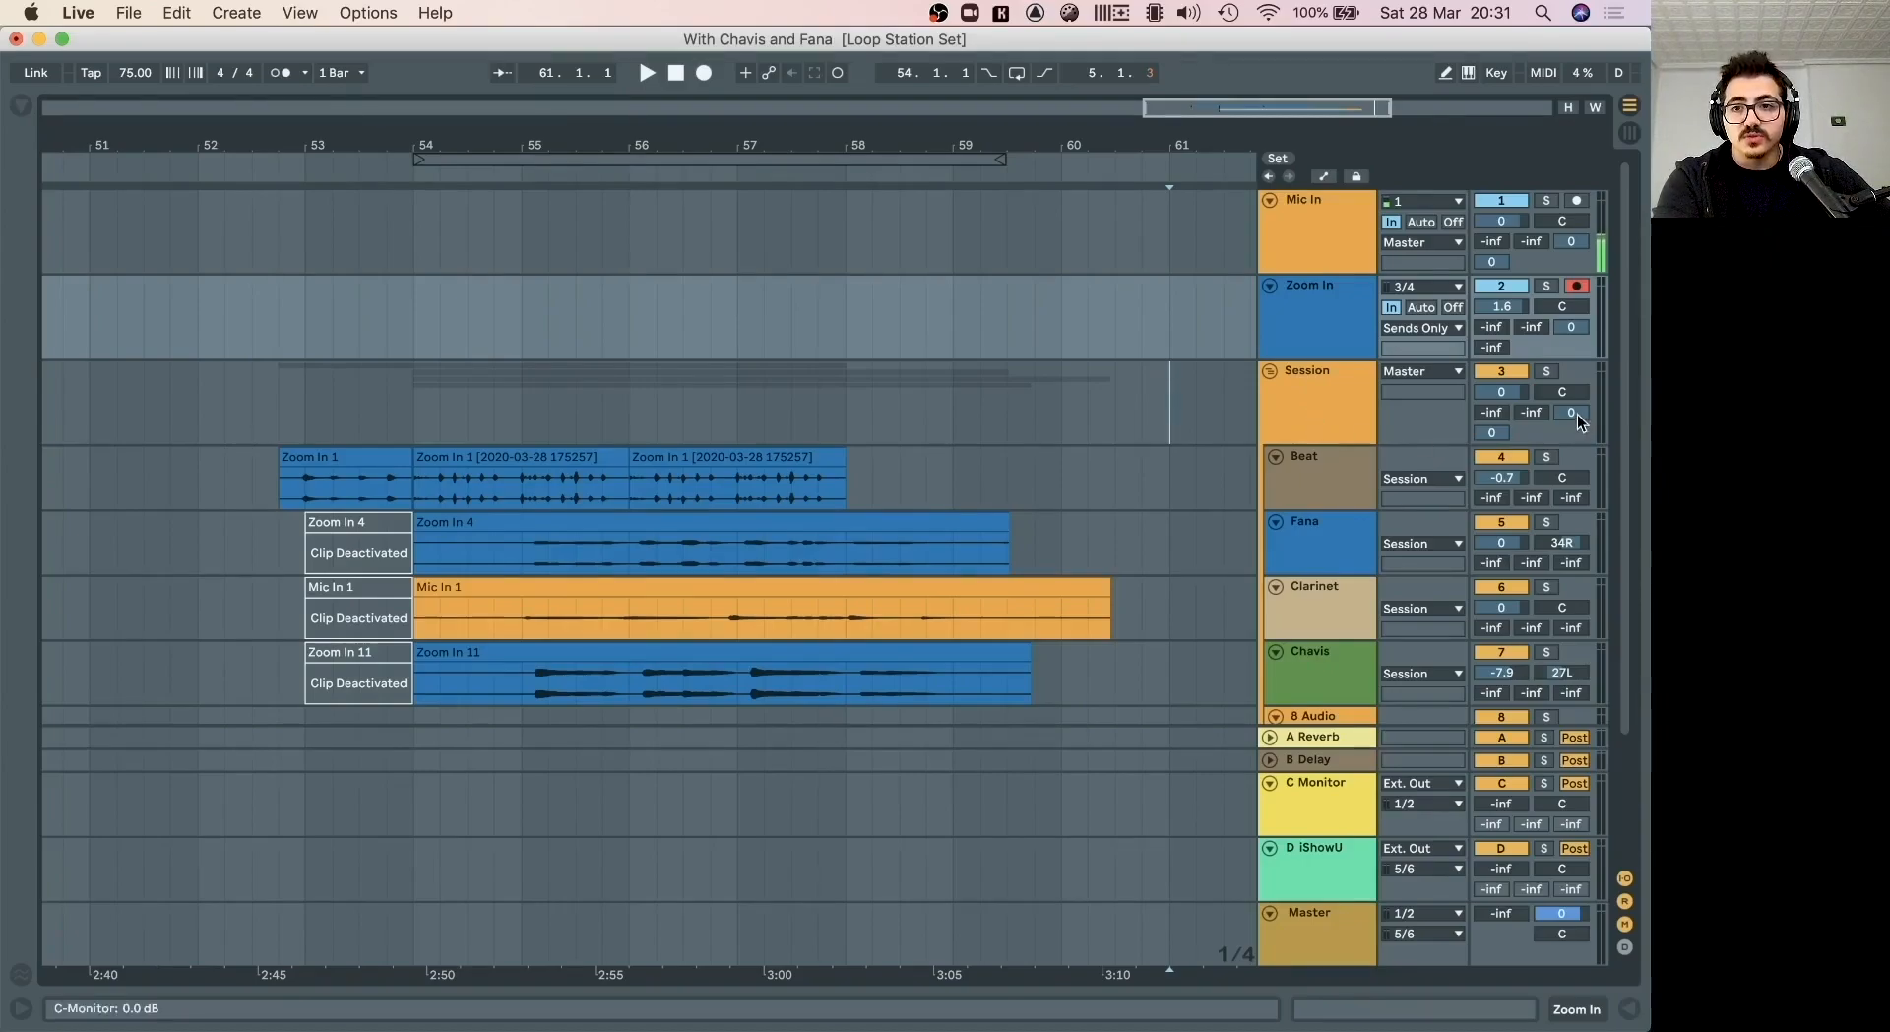
click(1495, 438)
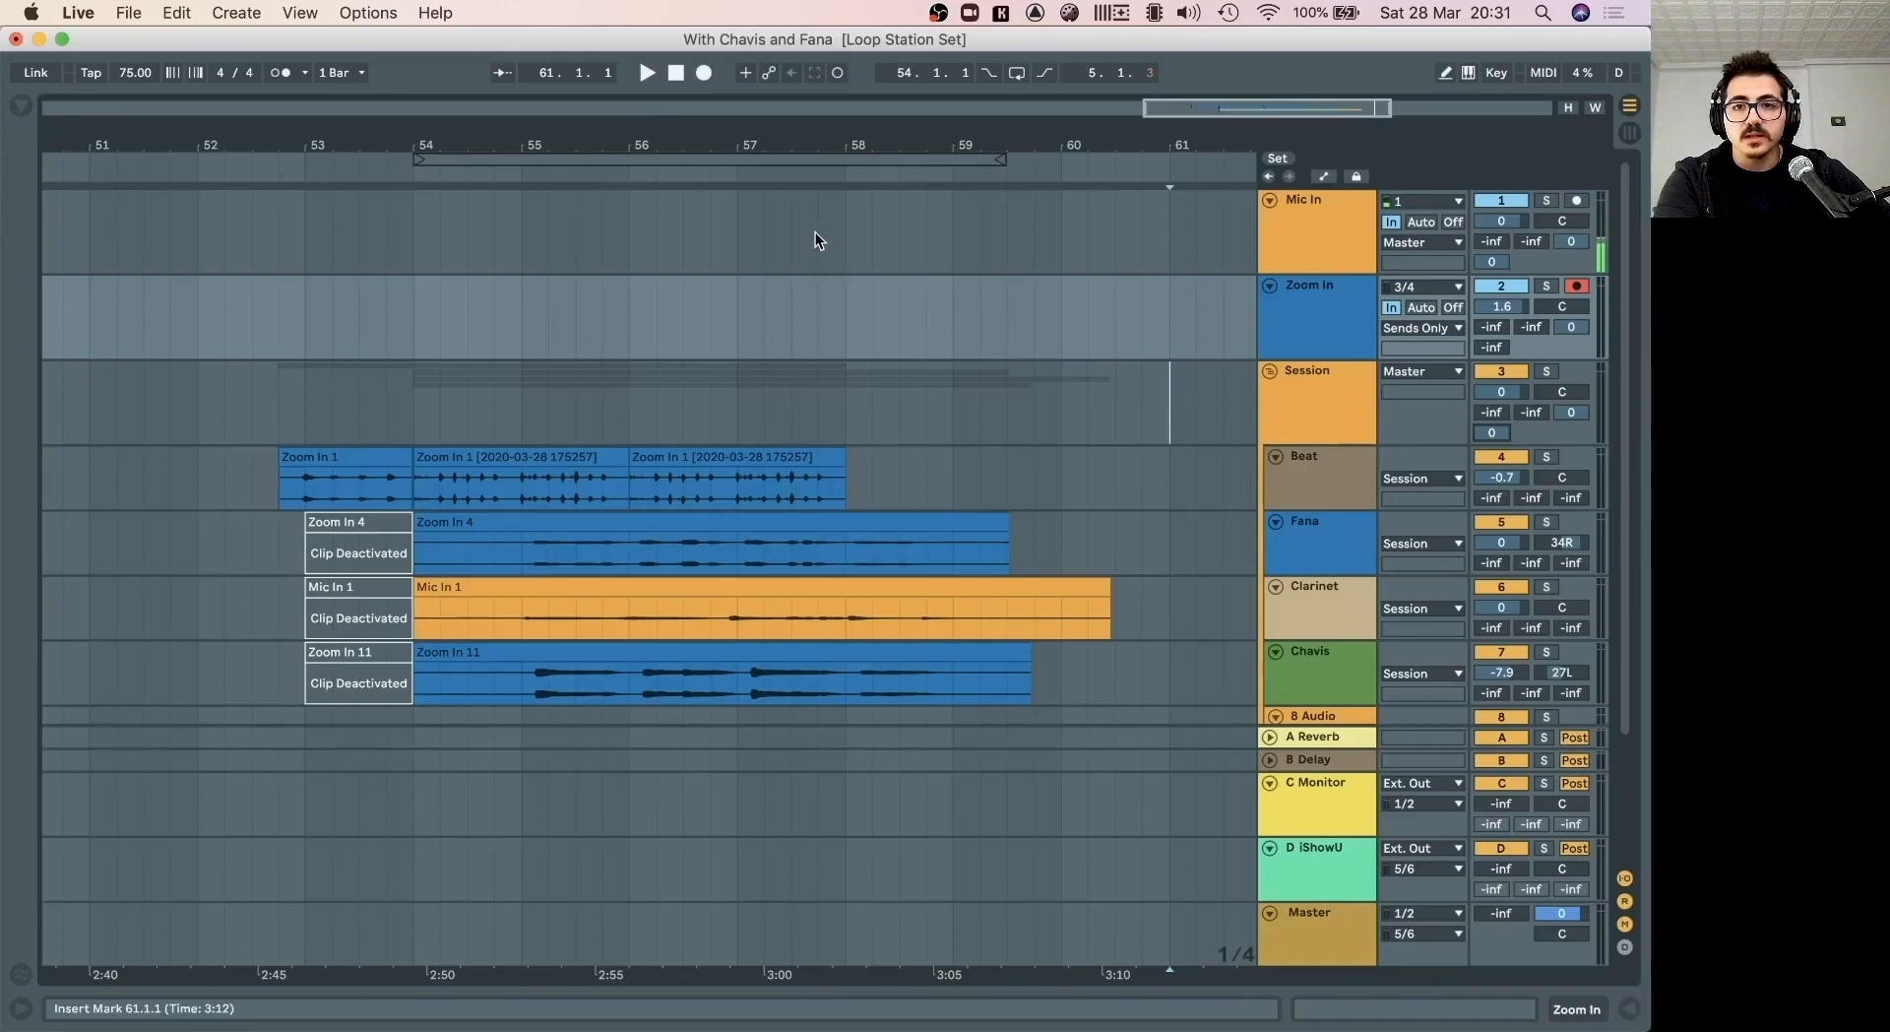
Move the Zoom In 1 clip at bar 56 from the Beat track to Mic In and set Mic In monitoring to Auto.
drag(716, 465, 718, 238)
click(949, 238)
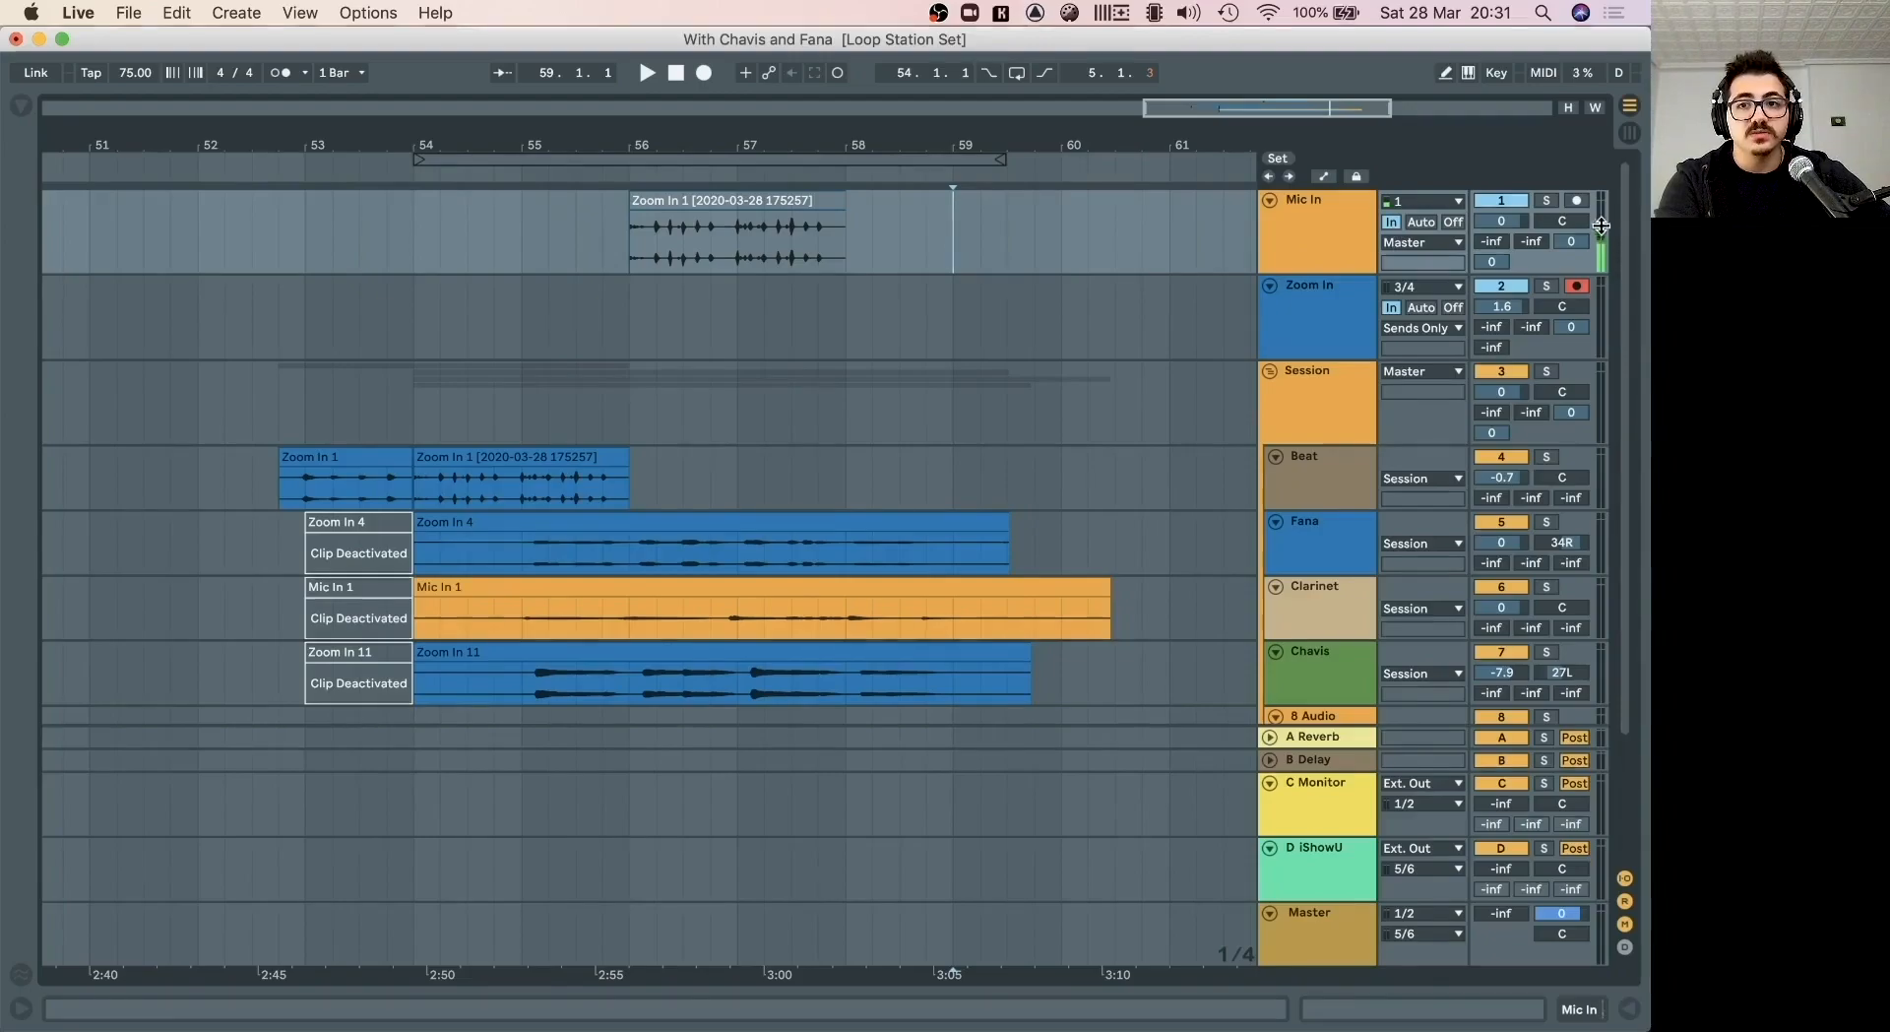
click(1424, 224)
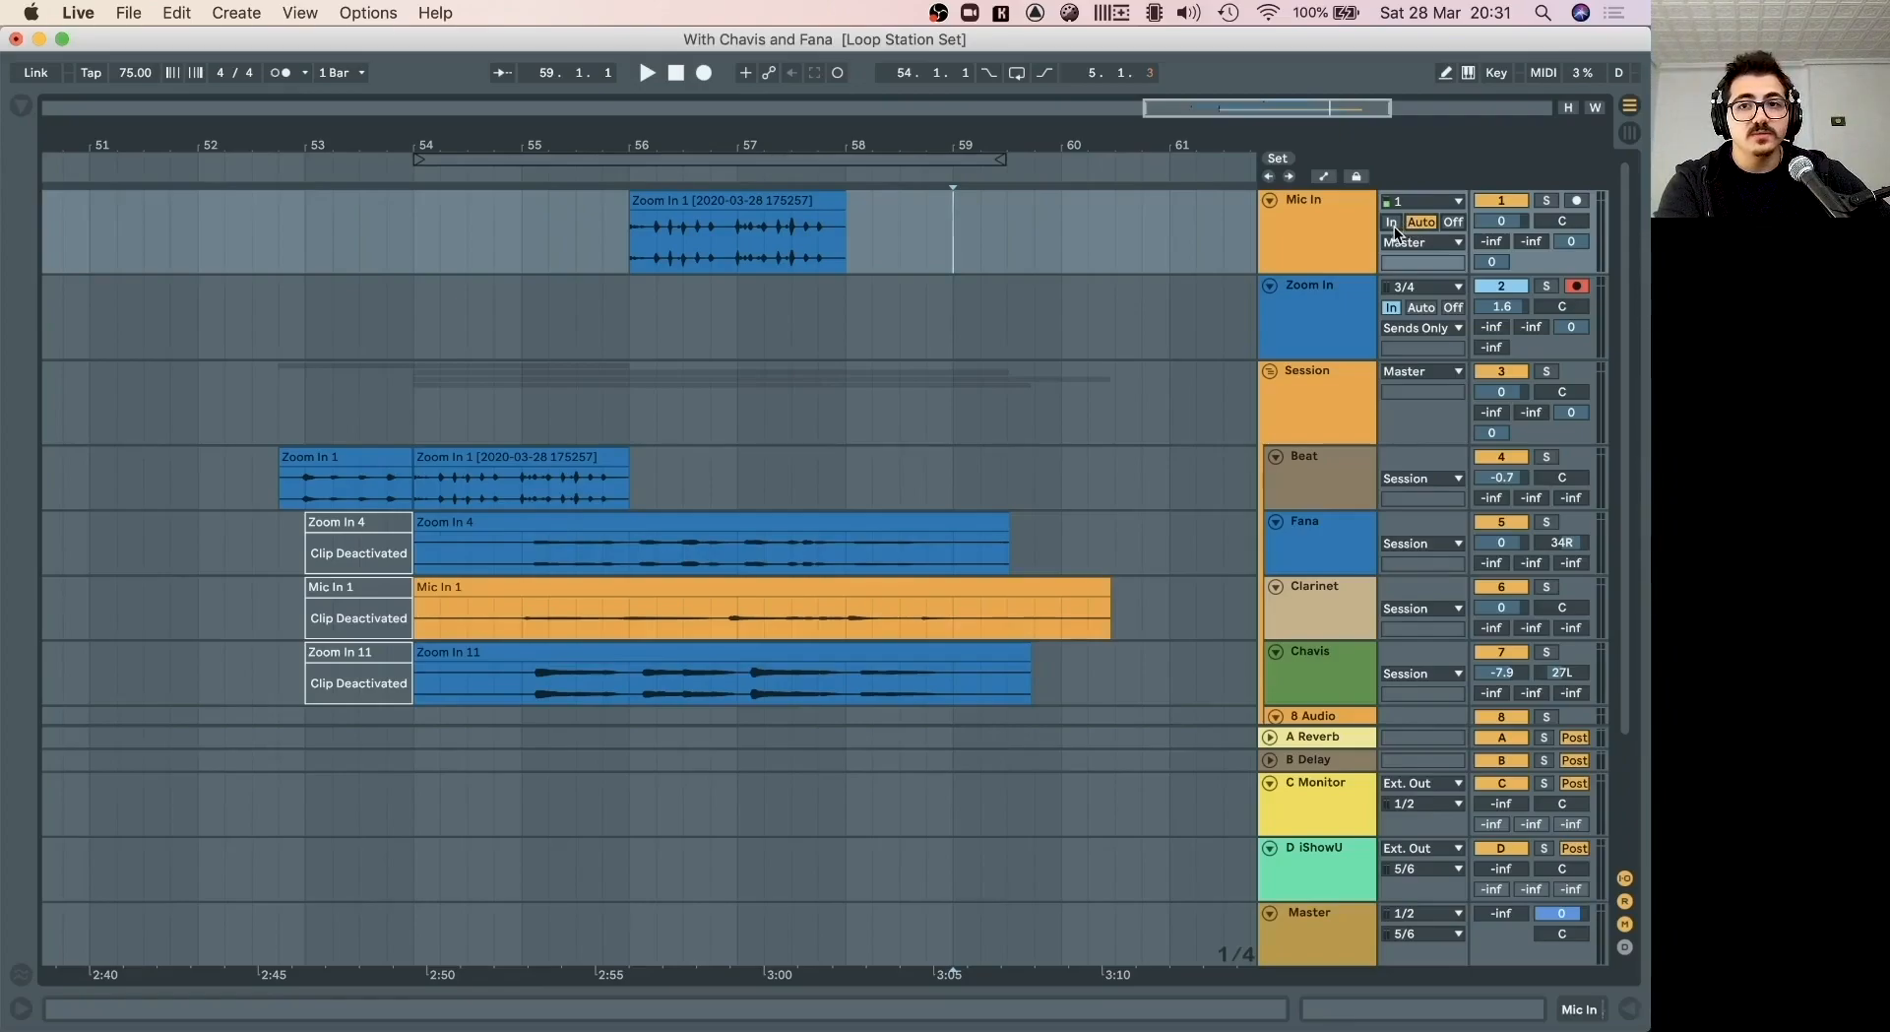
Set Mic In monitoring to In and move the Zoom In 1 clip back to the Beat track at bar 56.
click(1392, 222)
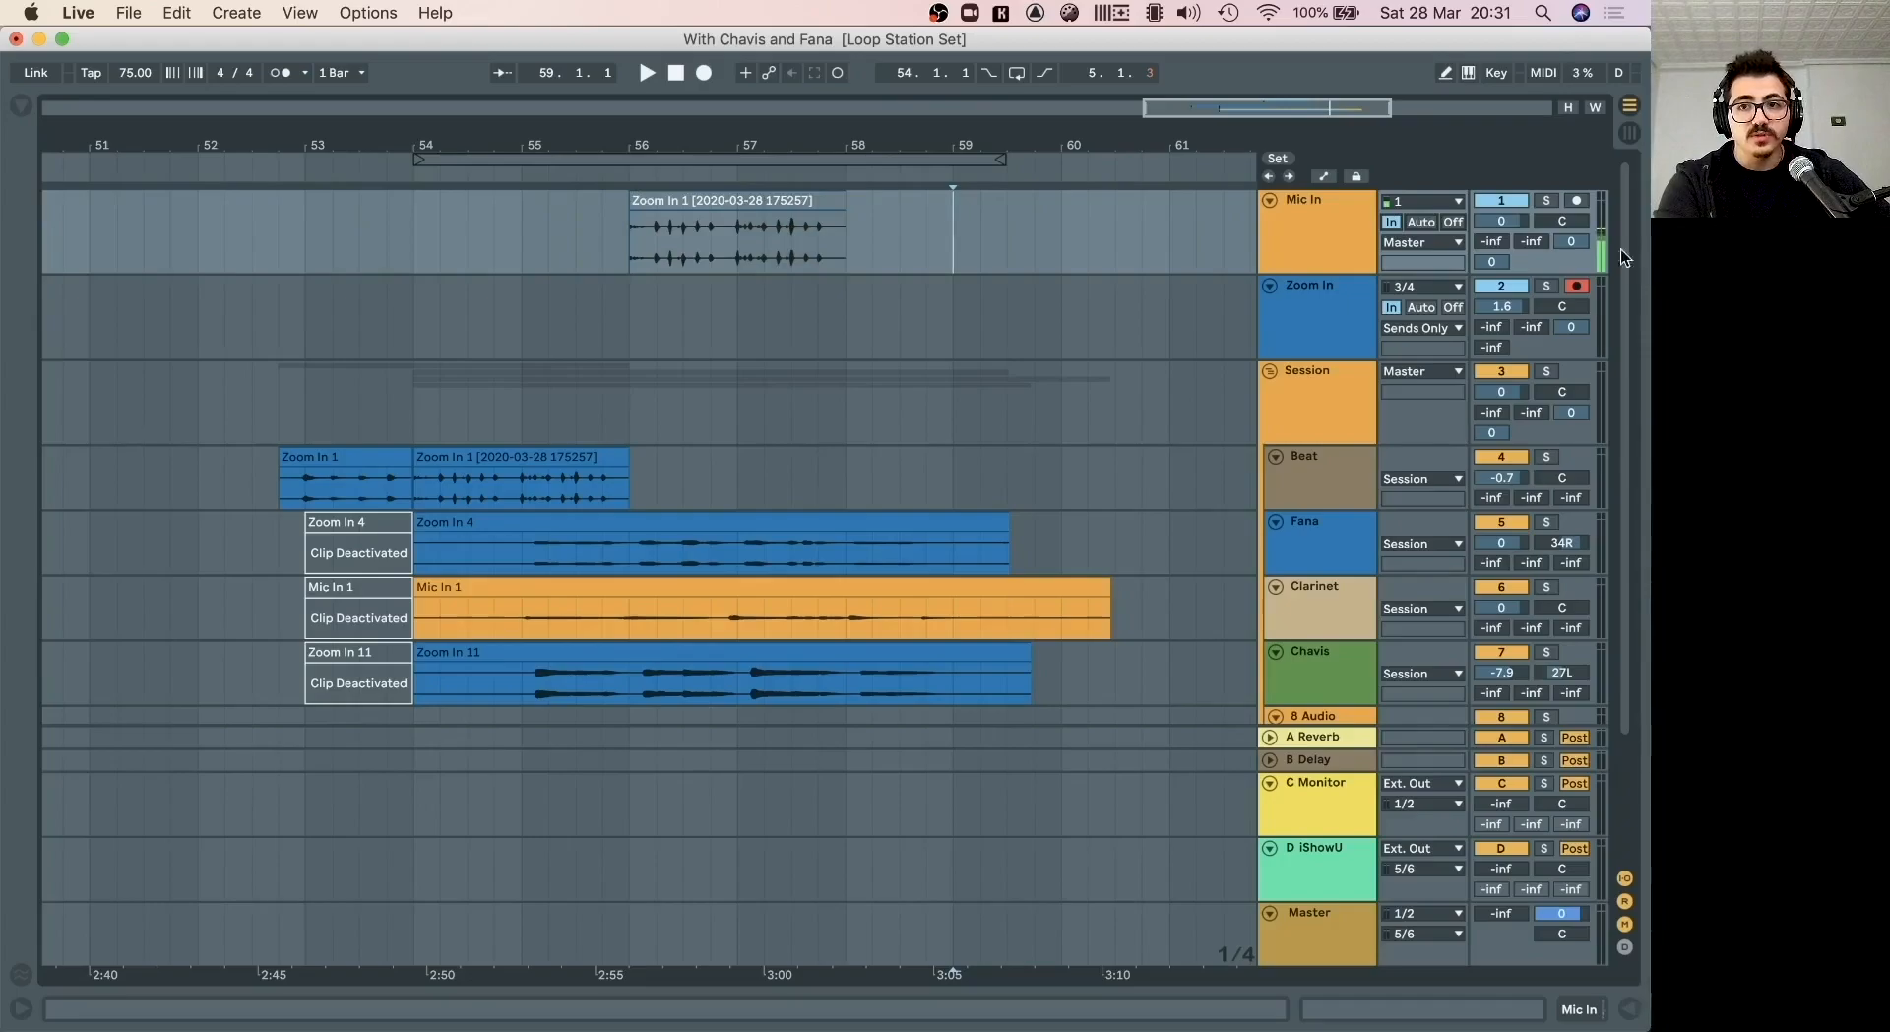
click(763, 224)
drag(763, 224, 753, 453)
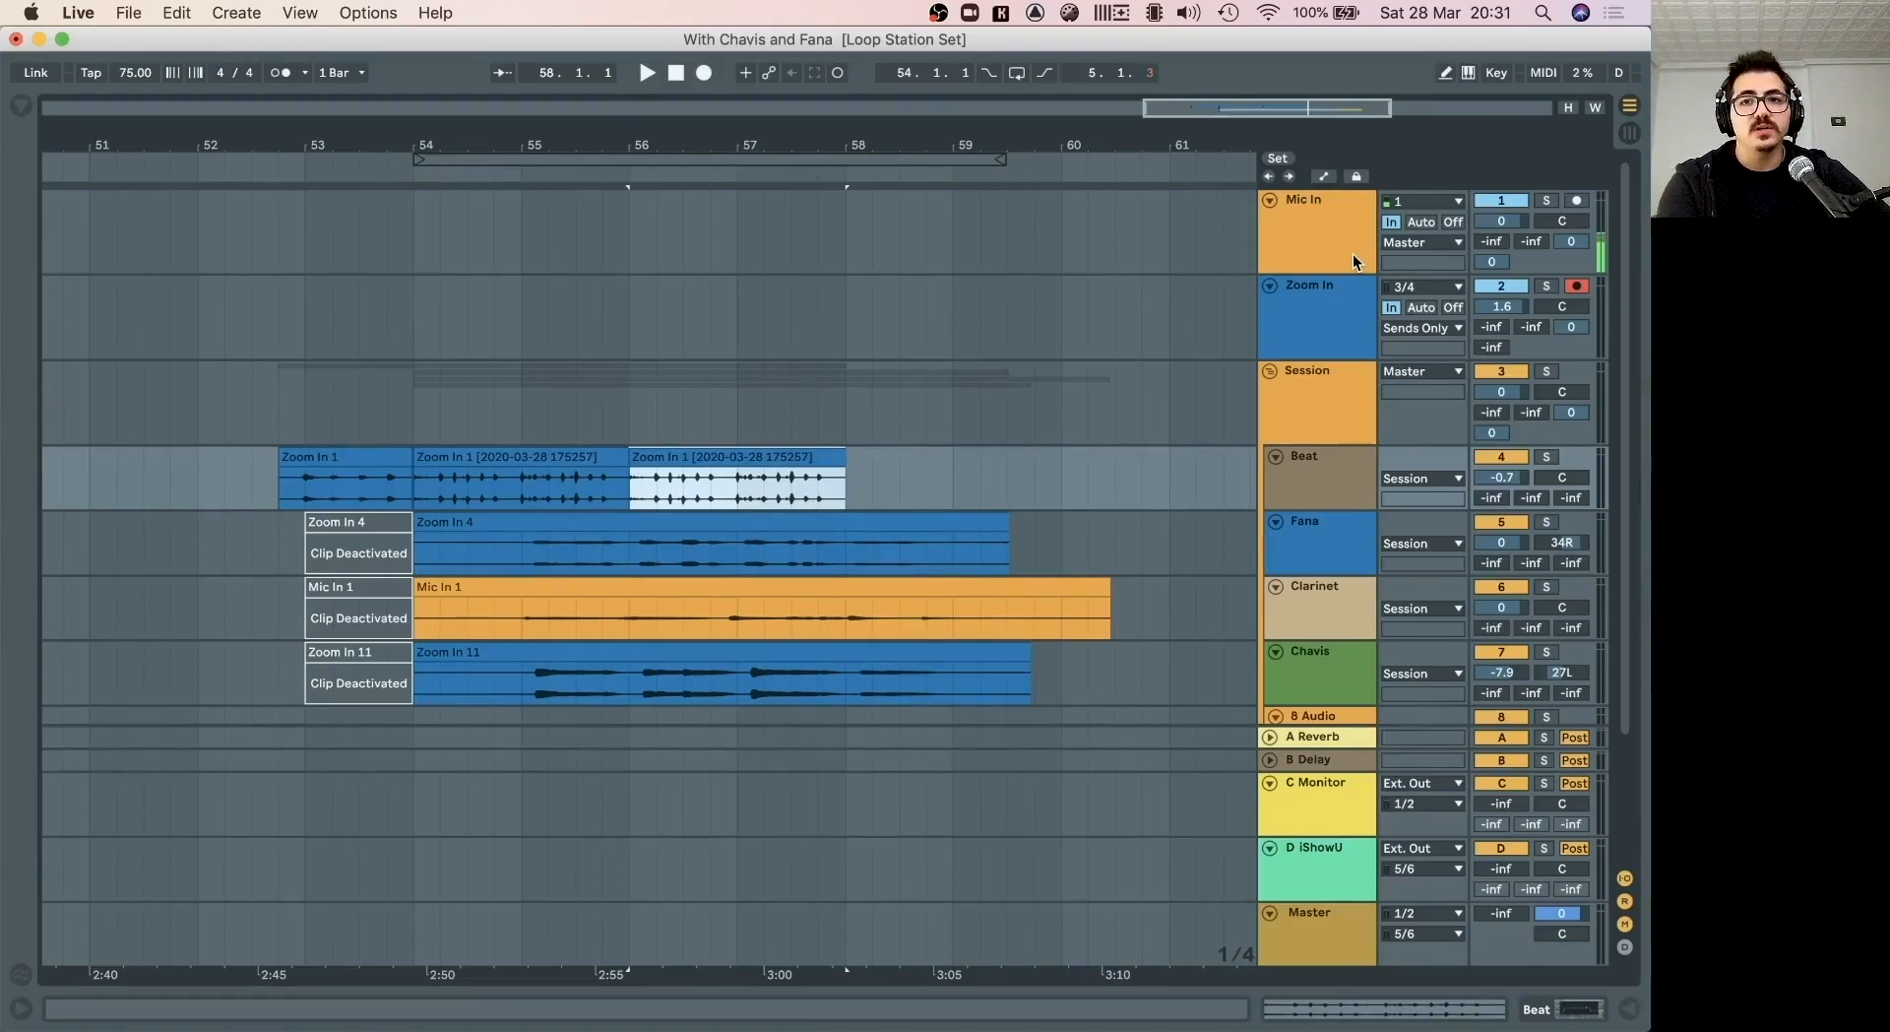
Activate the three deactivated clips Zoom In 4, Mic In 1 and Zoom In 11 at bar 53.
scroll(1202, 569, down, 3)
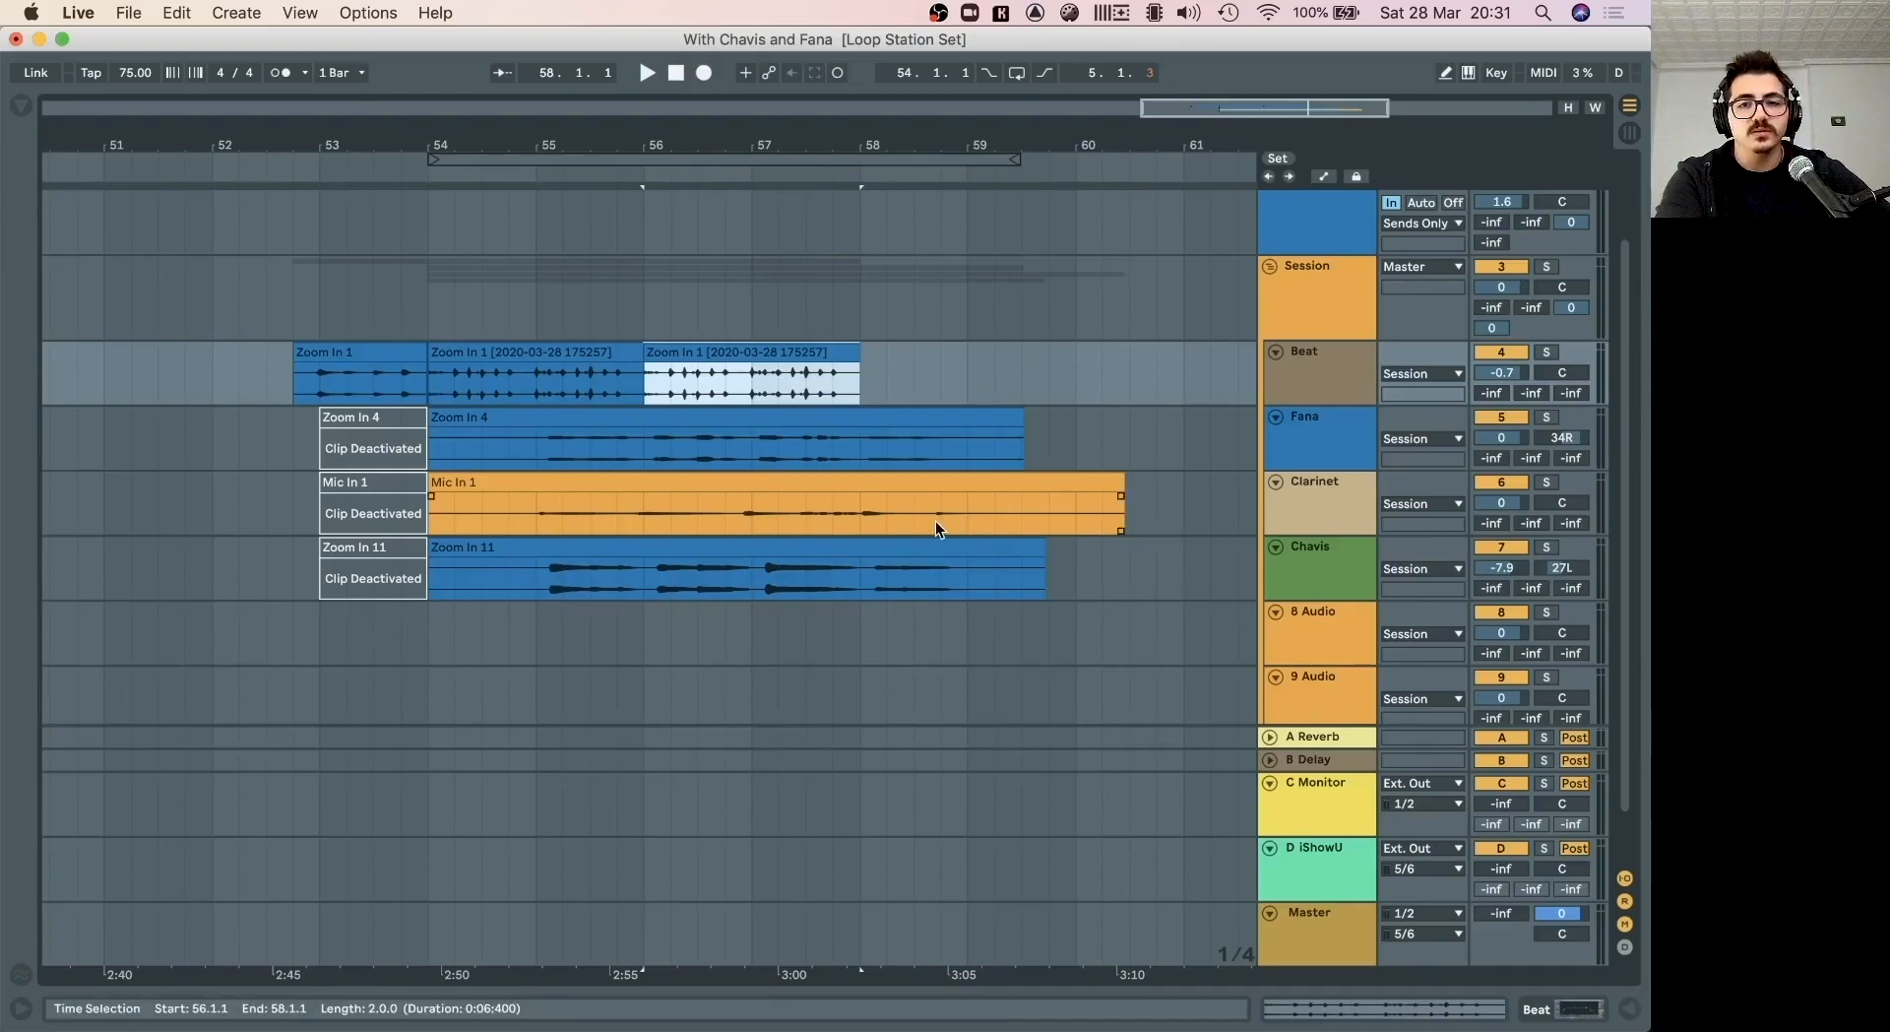
scroll(935, 522, up, 2)
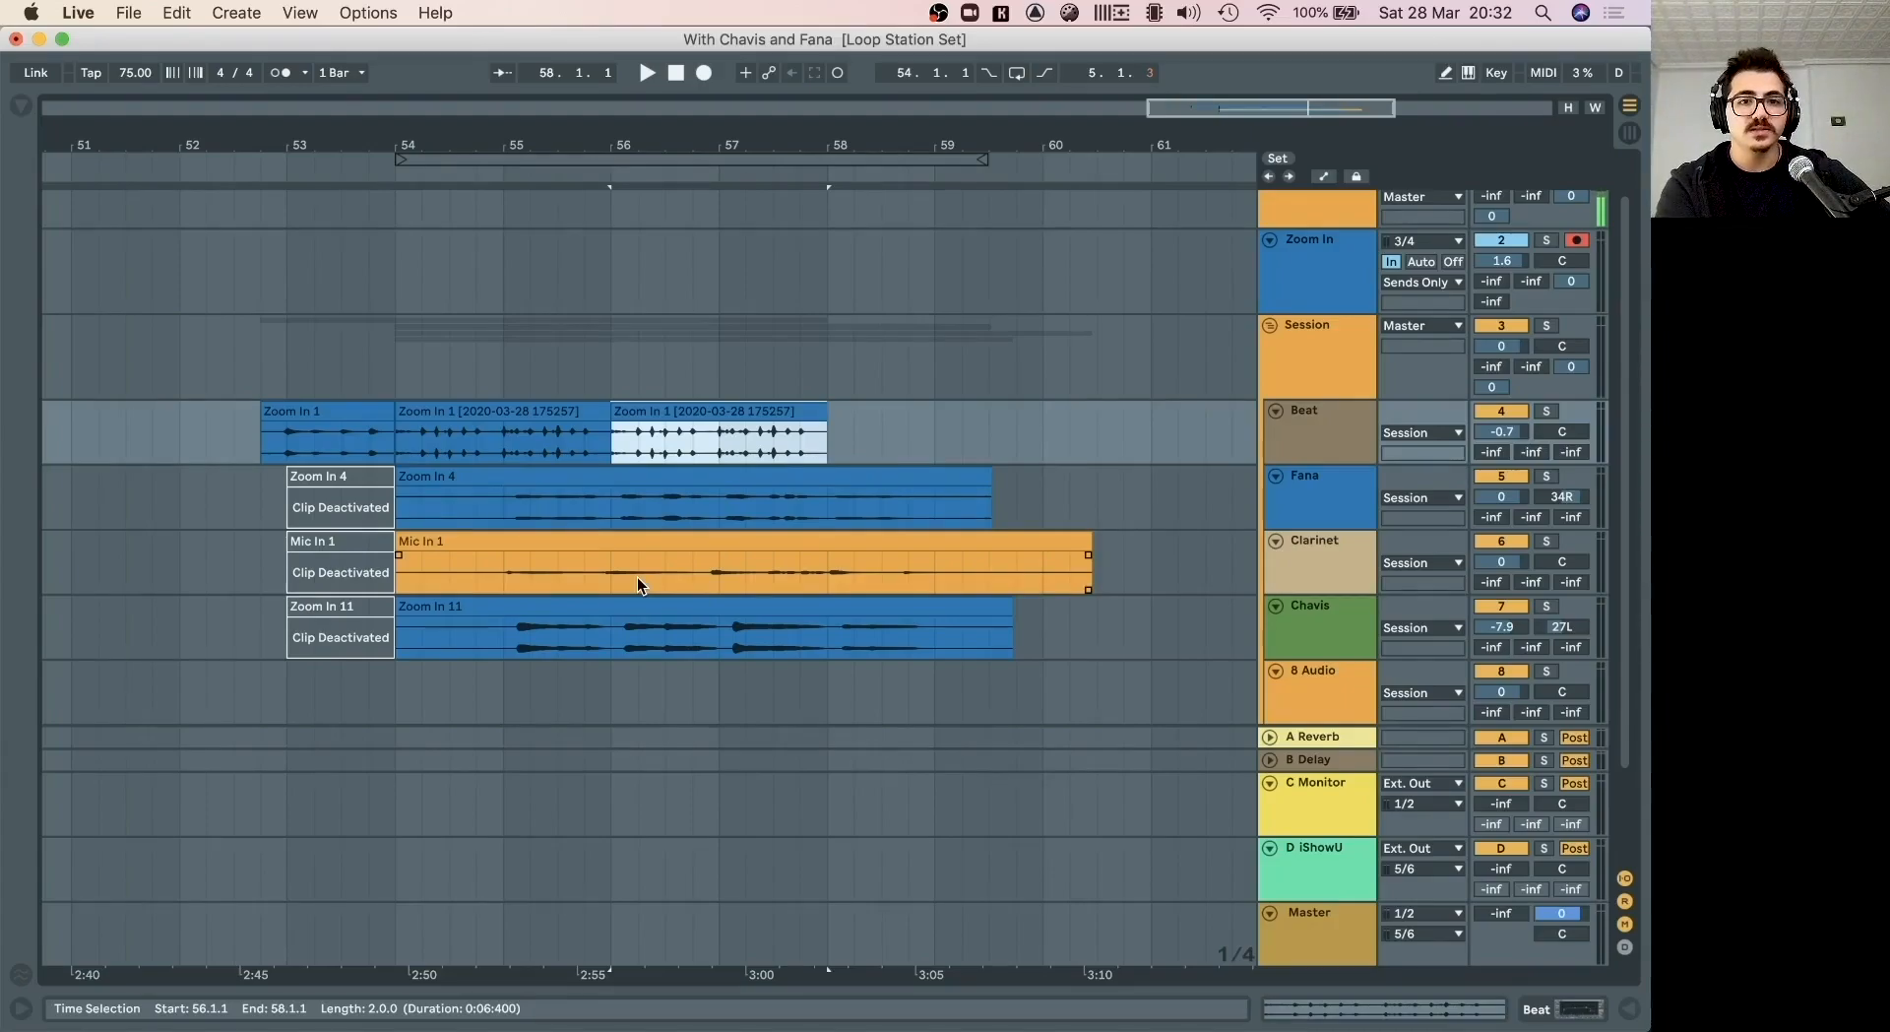
click(639, 504)
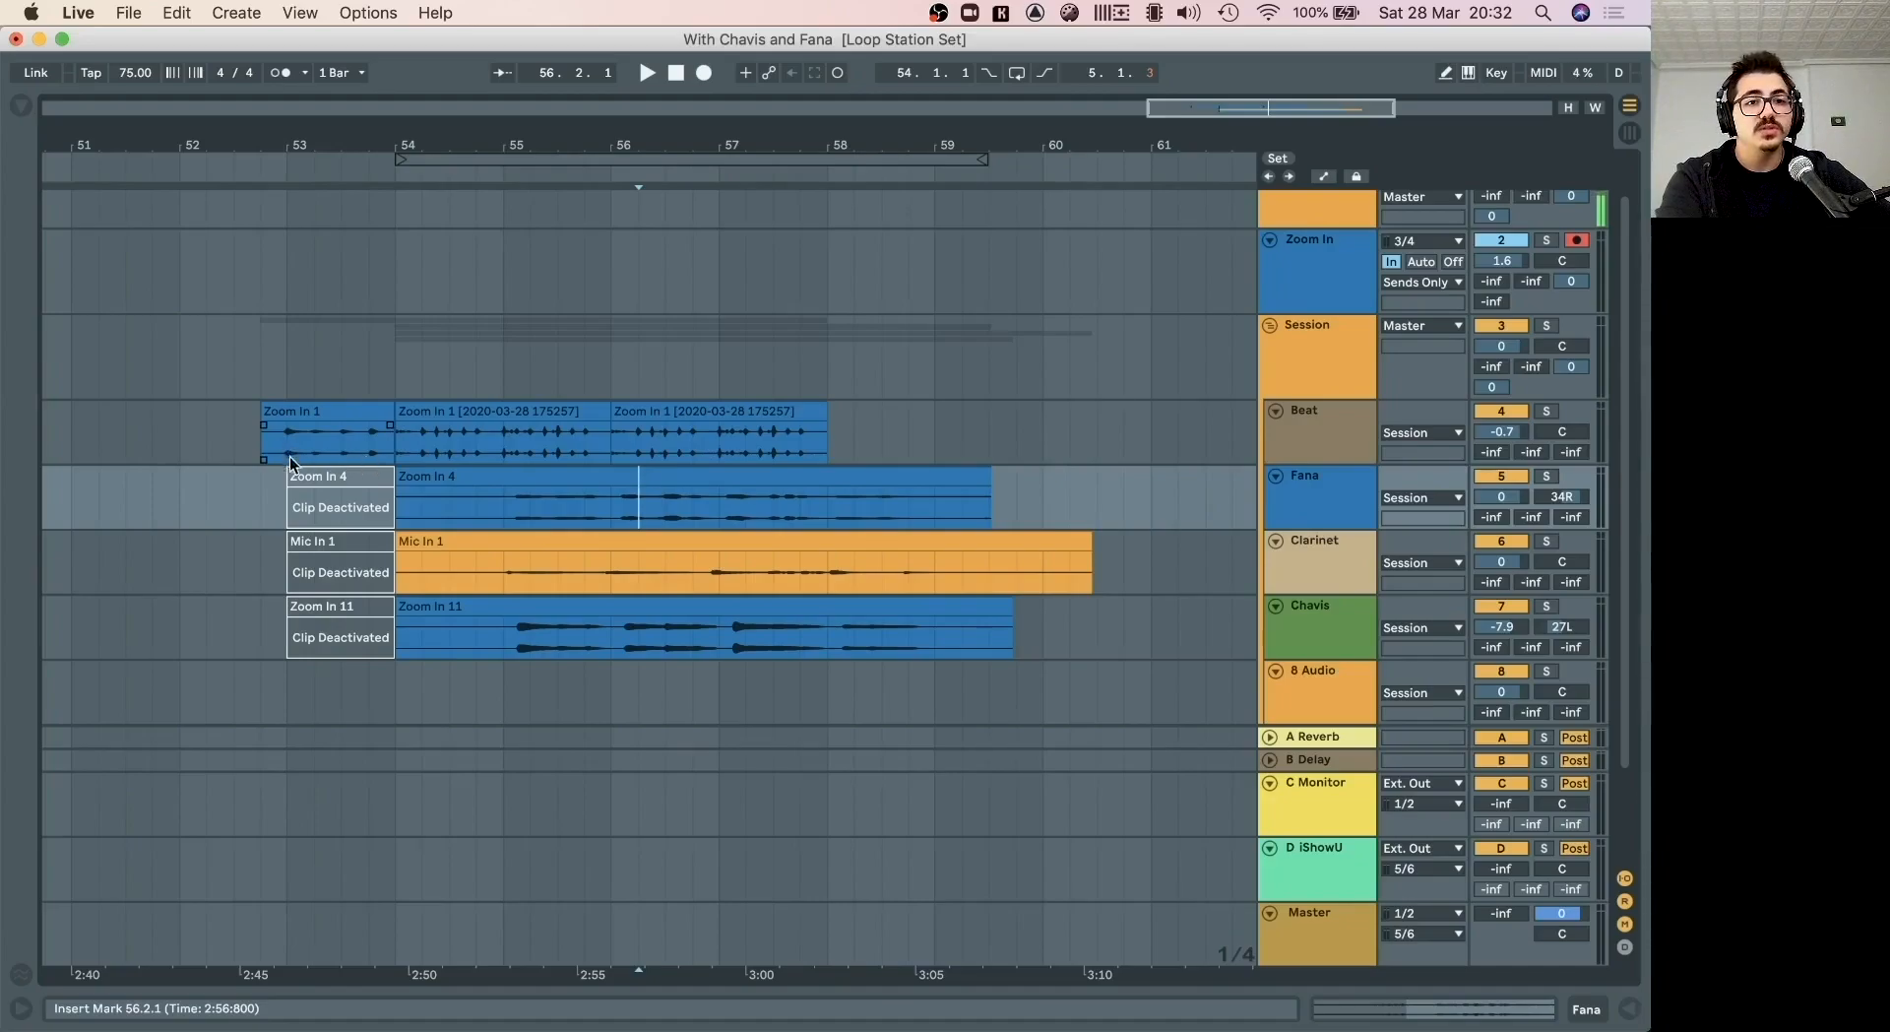
click(375, 514)
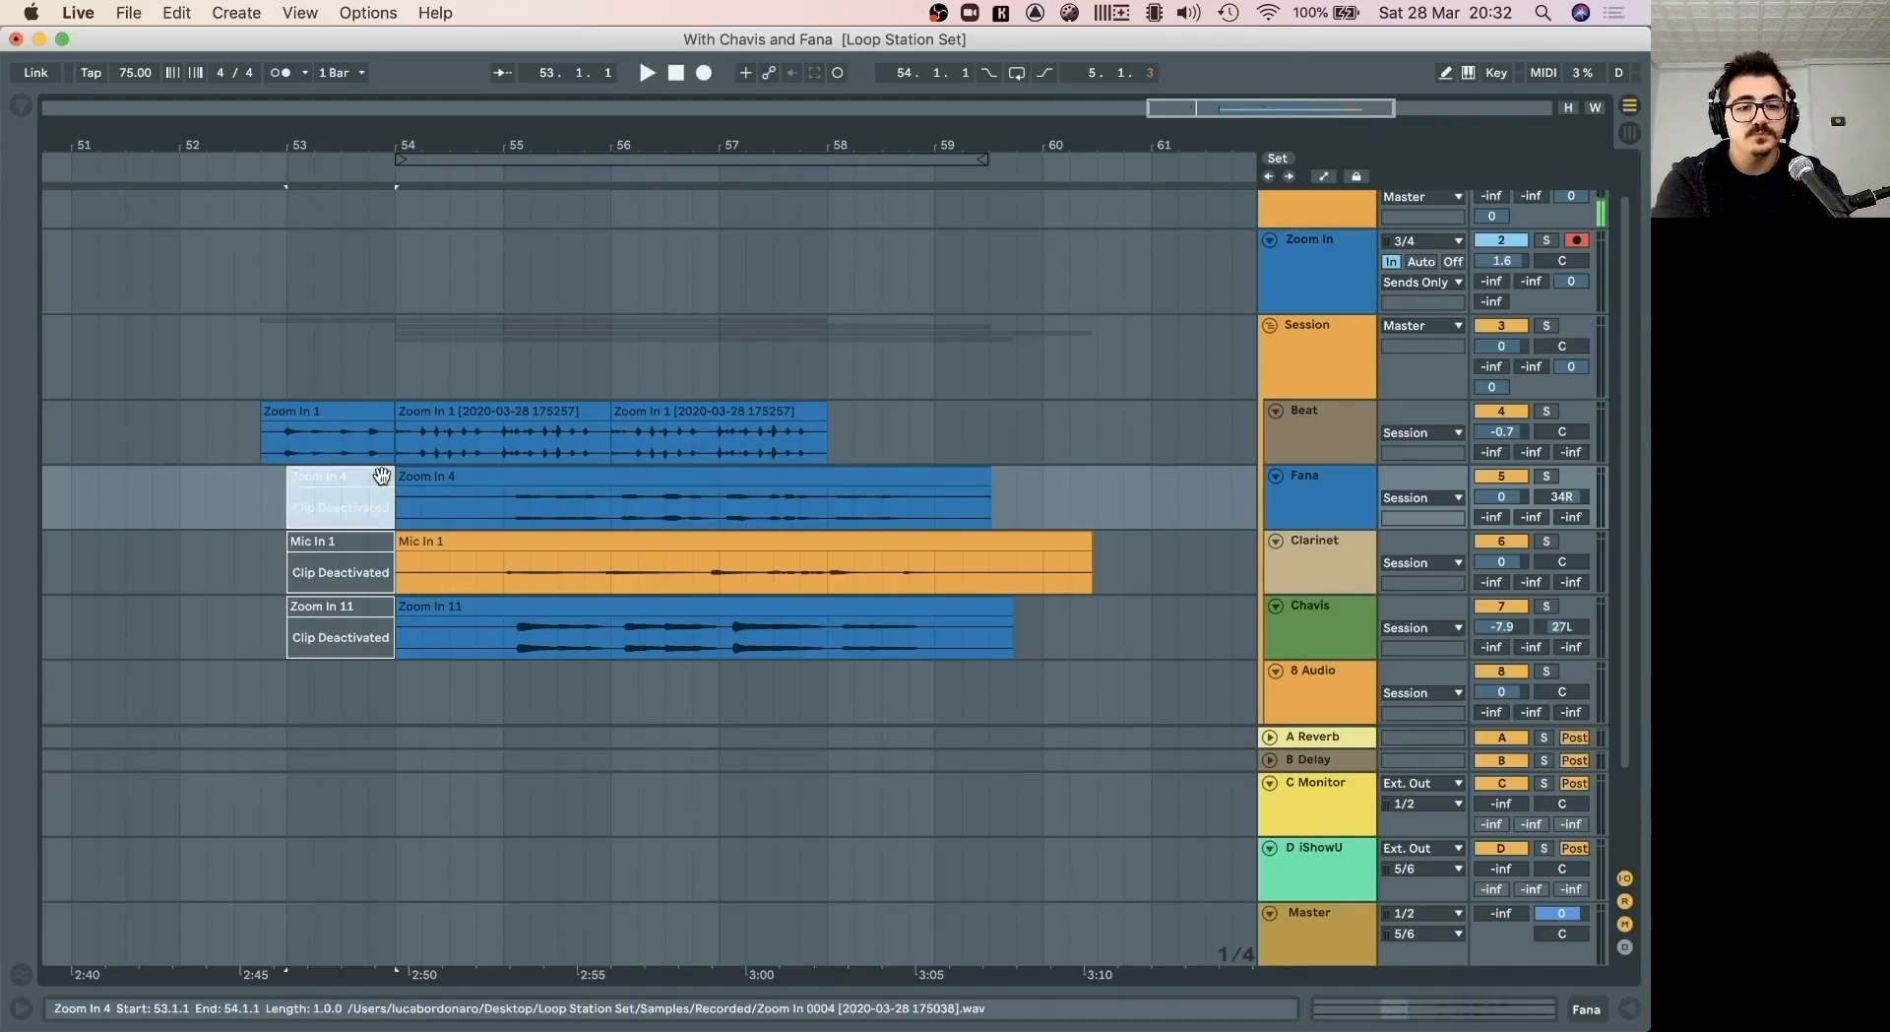
shift+click(356, 599)
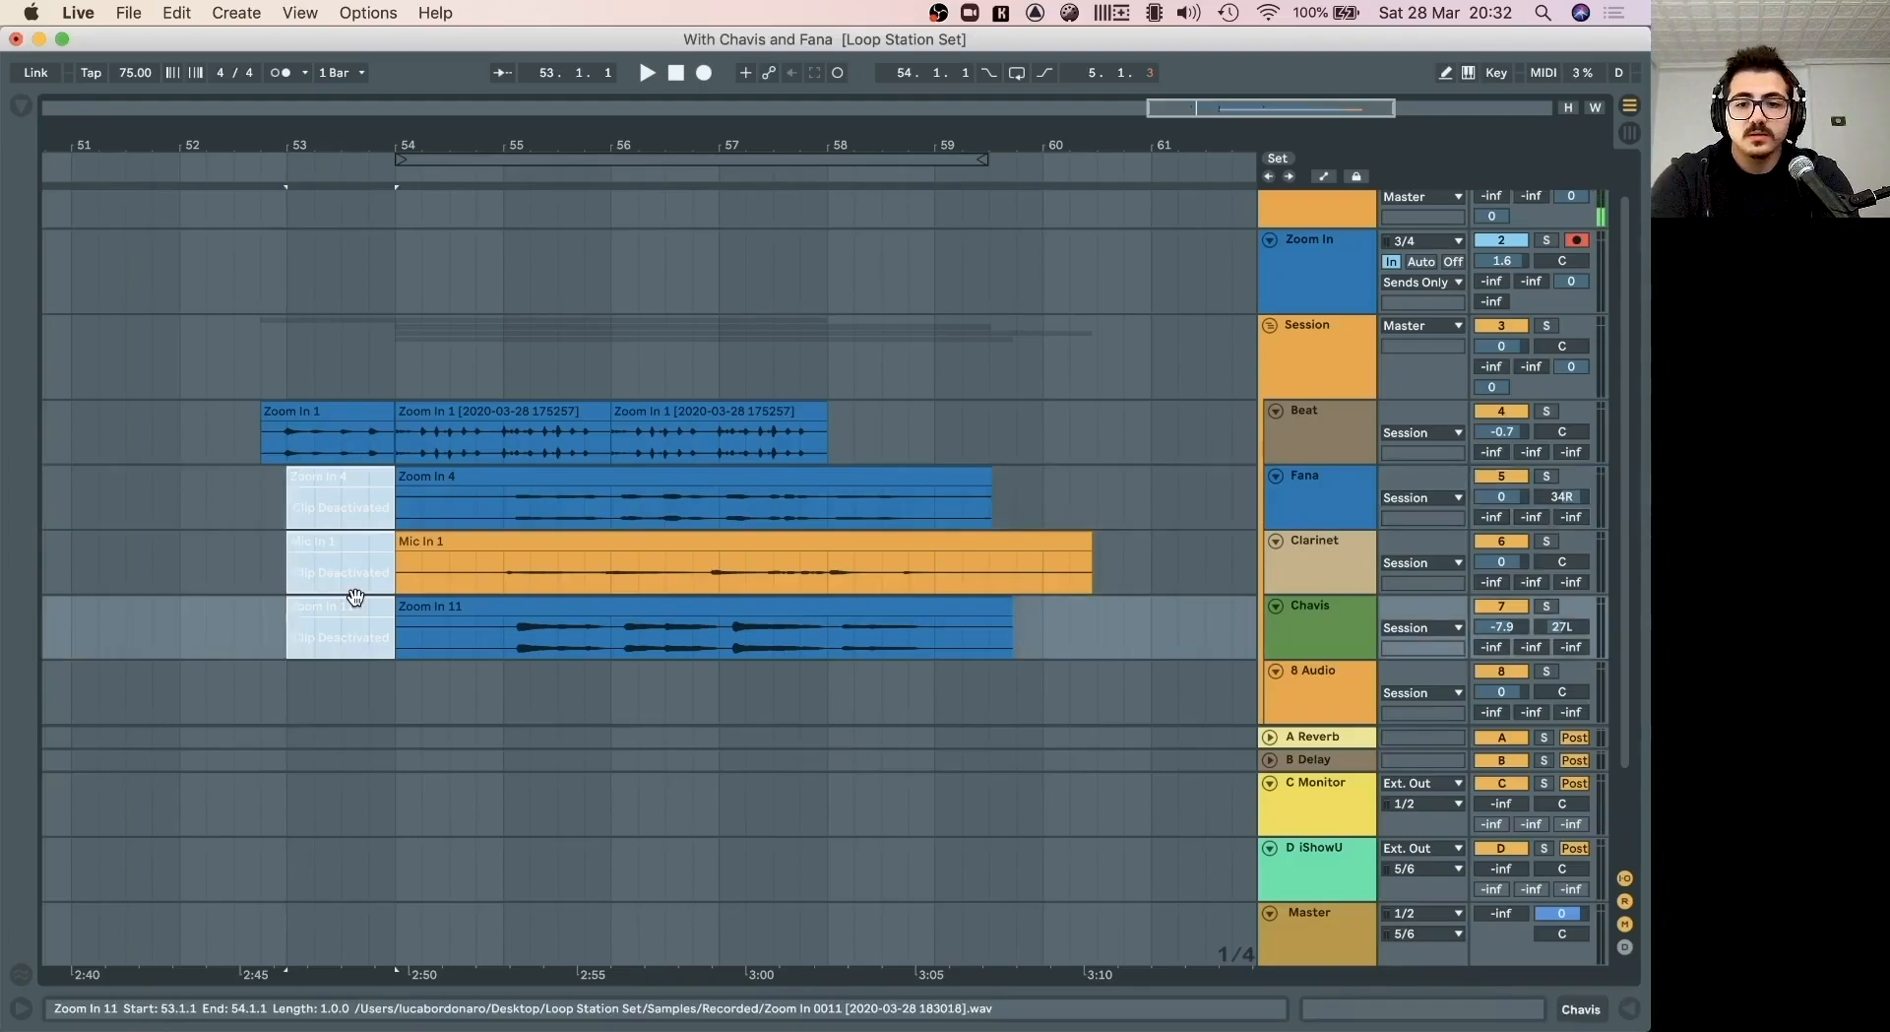
key(0)
click(520, 567)
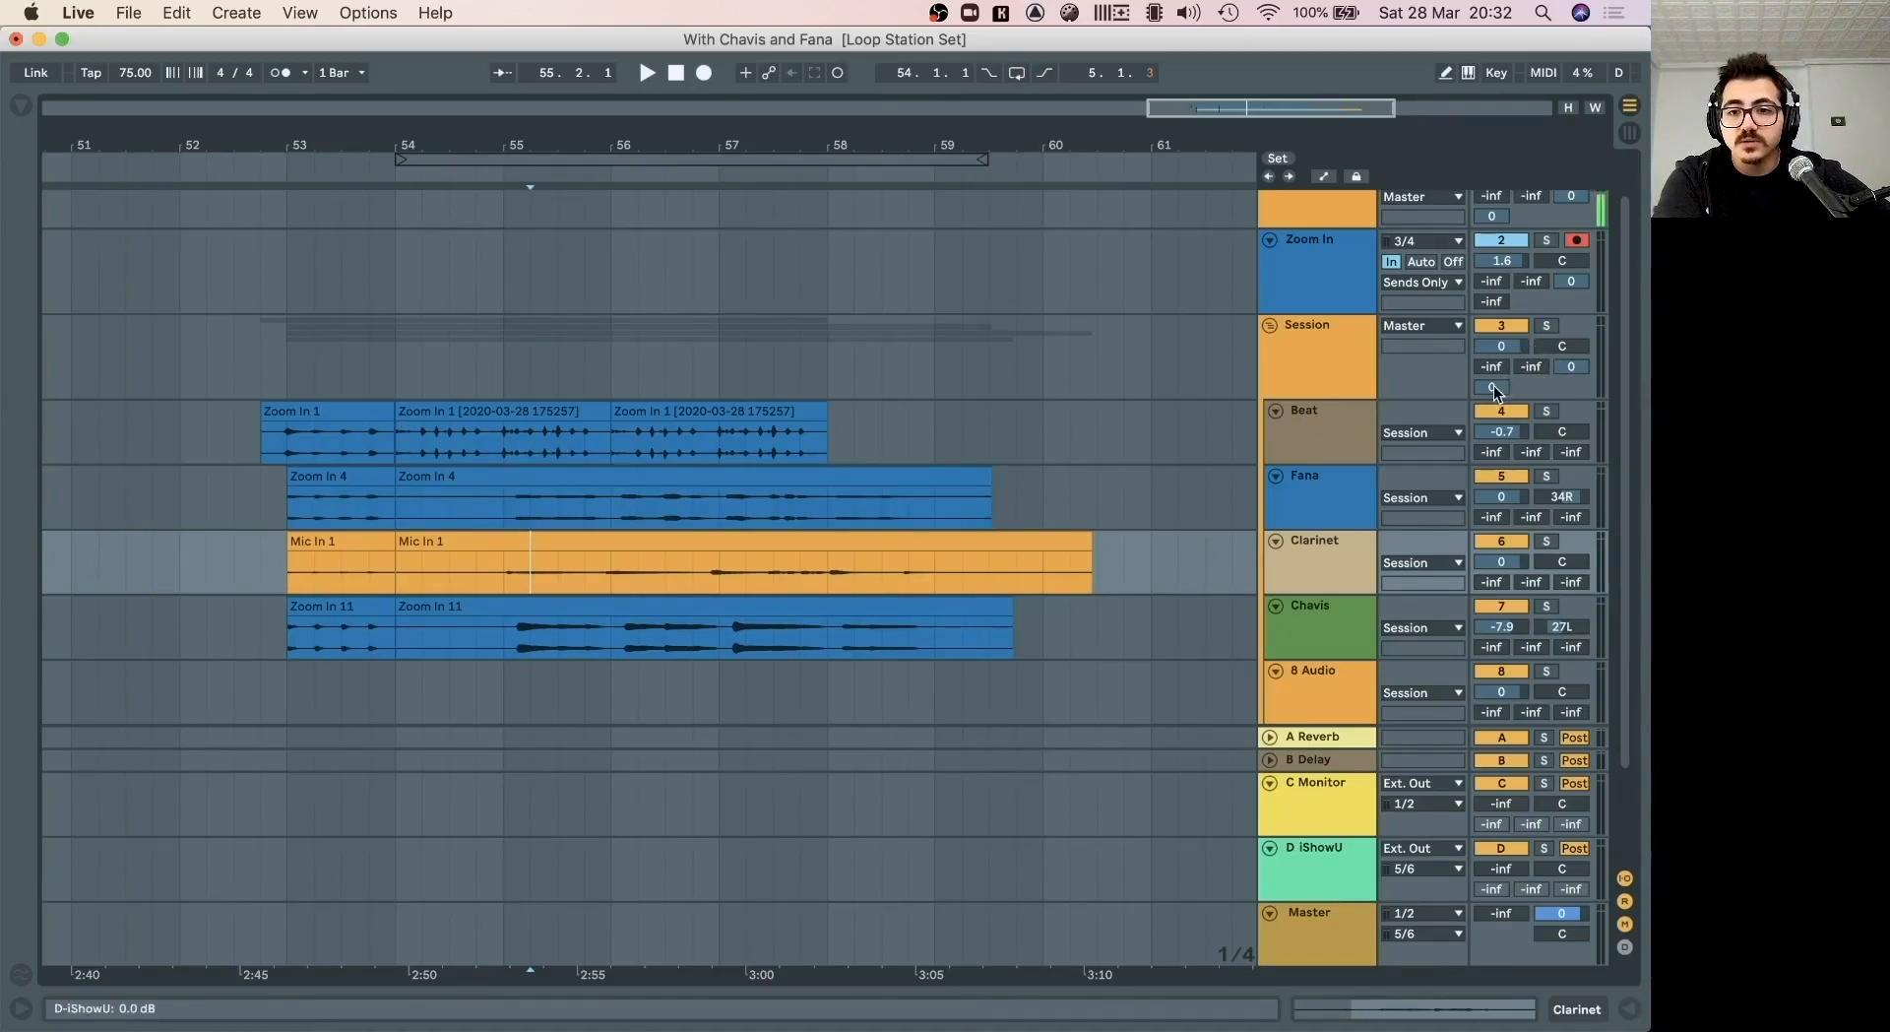
Lower the Session group's D iShowU send to -inf.
drag(1492, 386, 1492, 543)
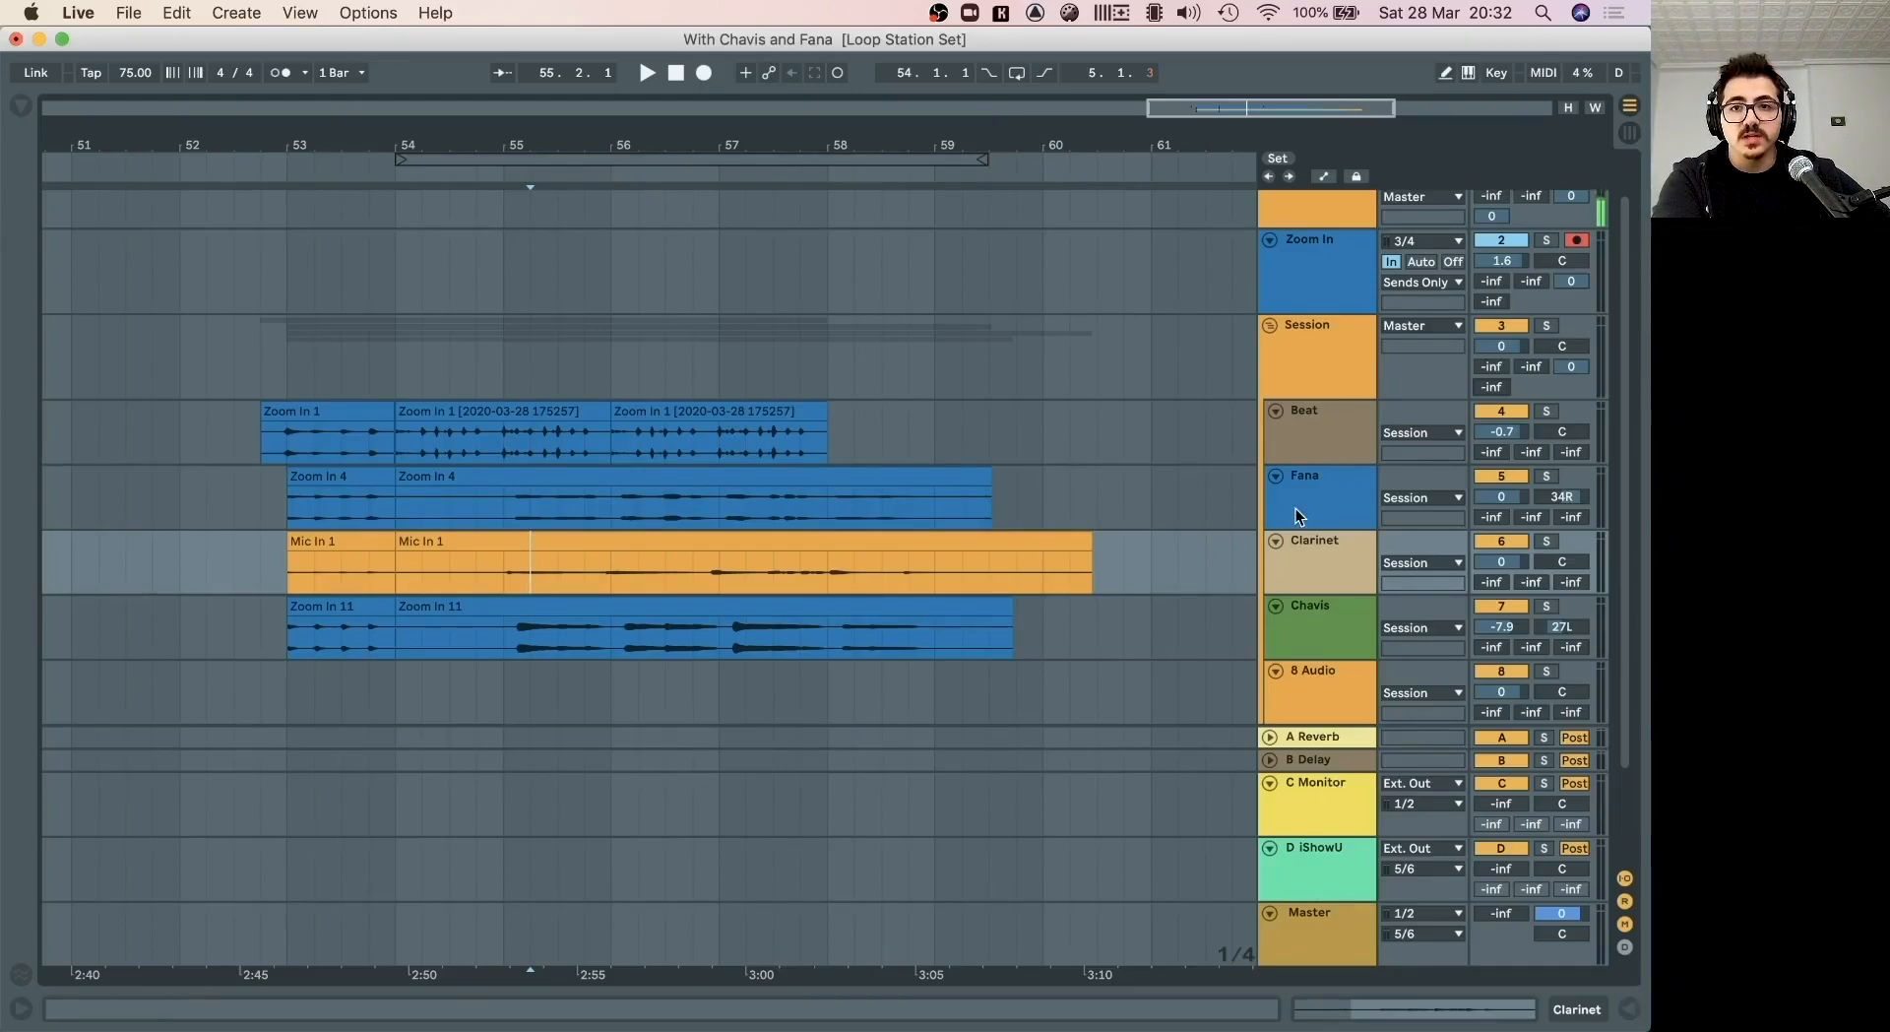
scroll(1296, 492, up, 2)
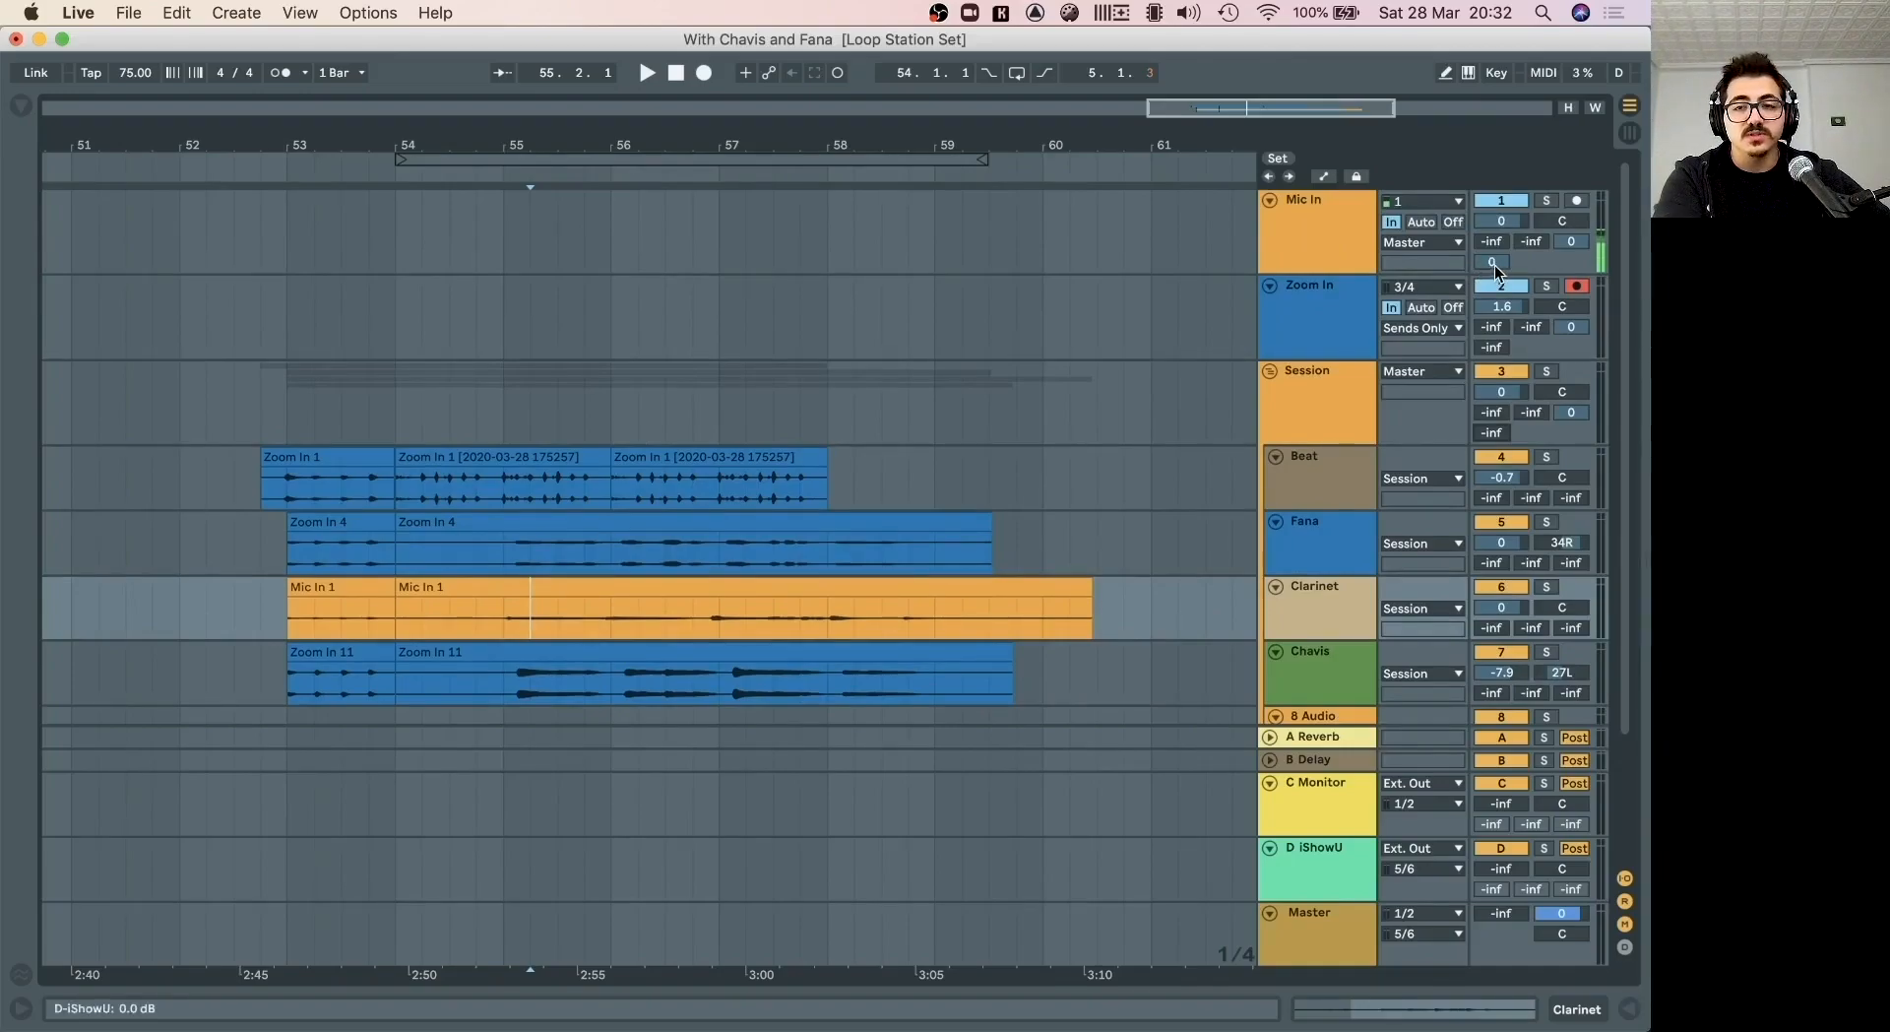
key(super+t)
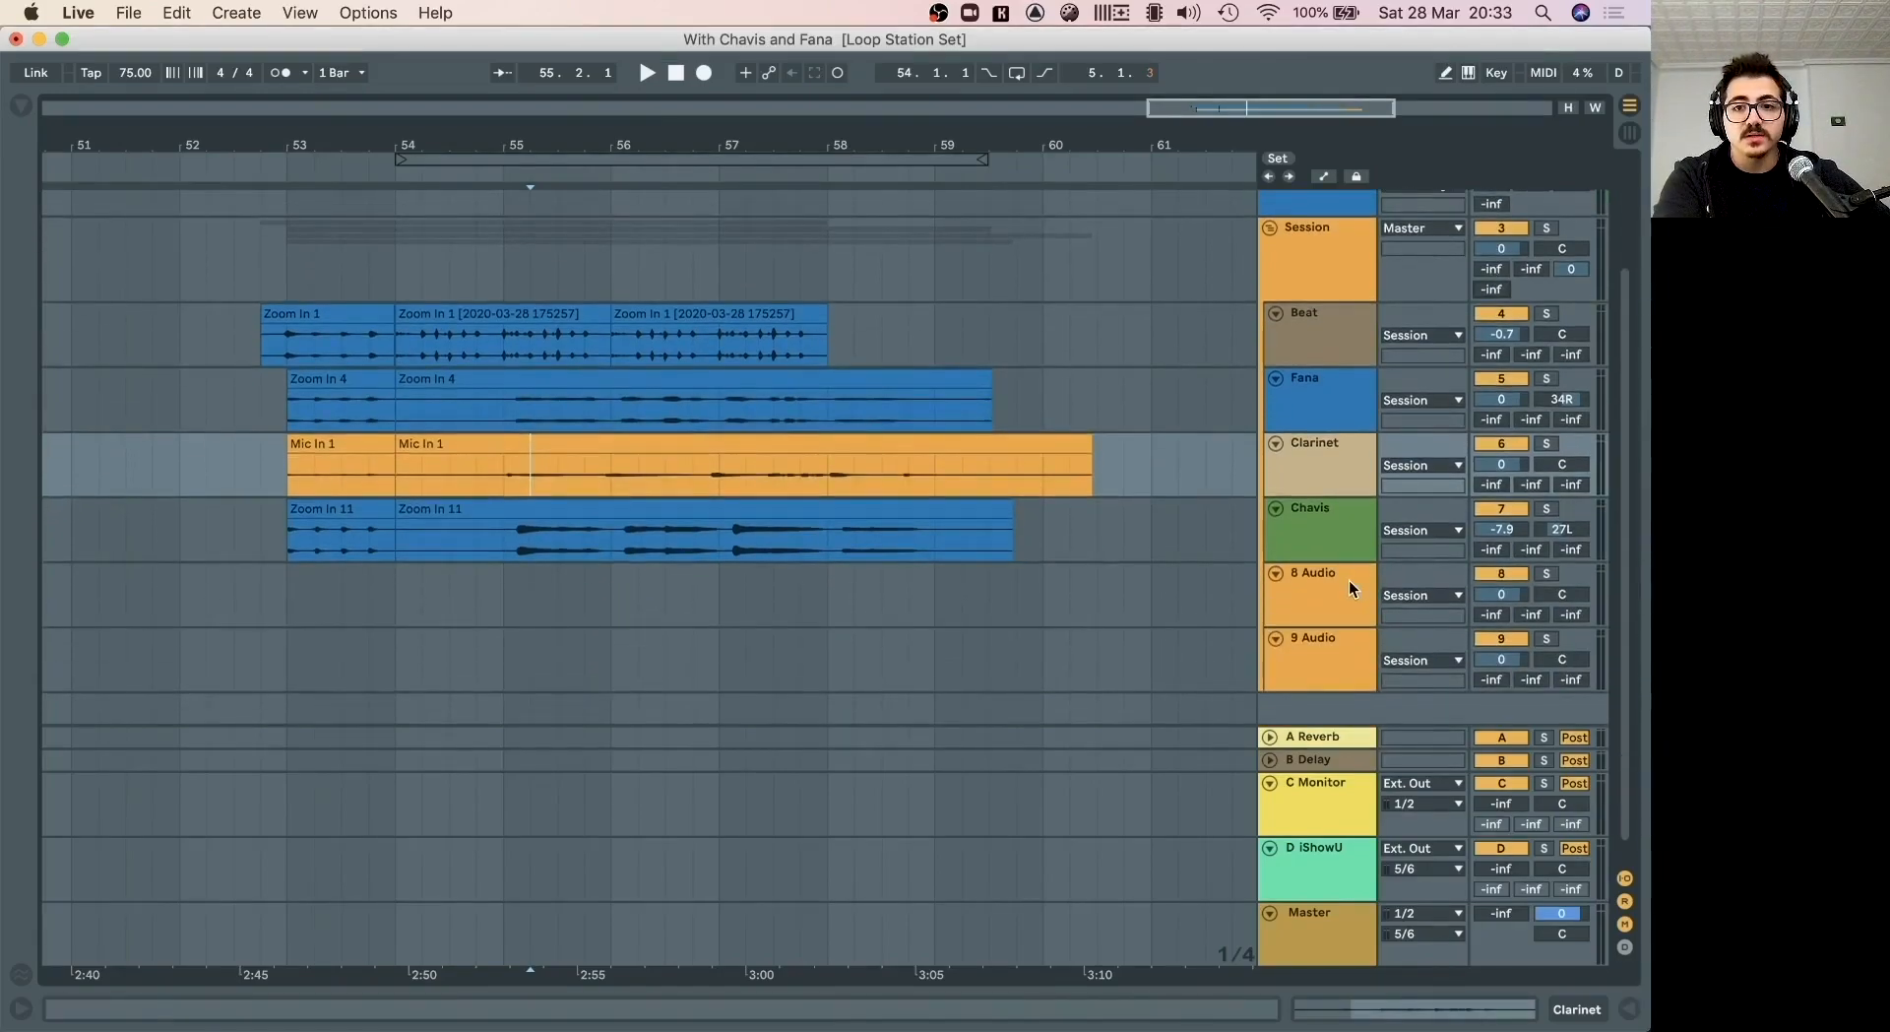
scroll(1327, 433, up, 2)
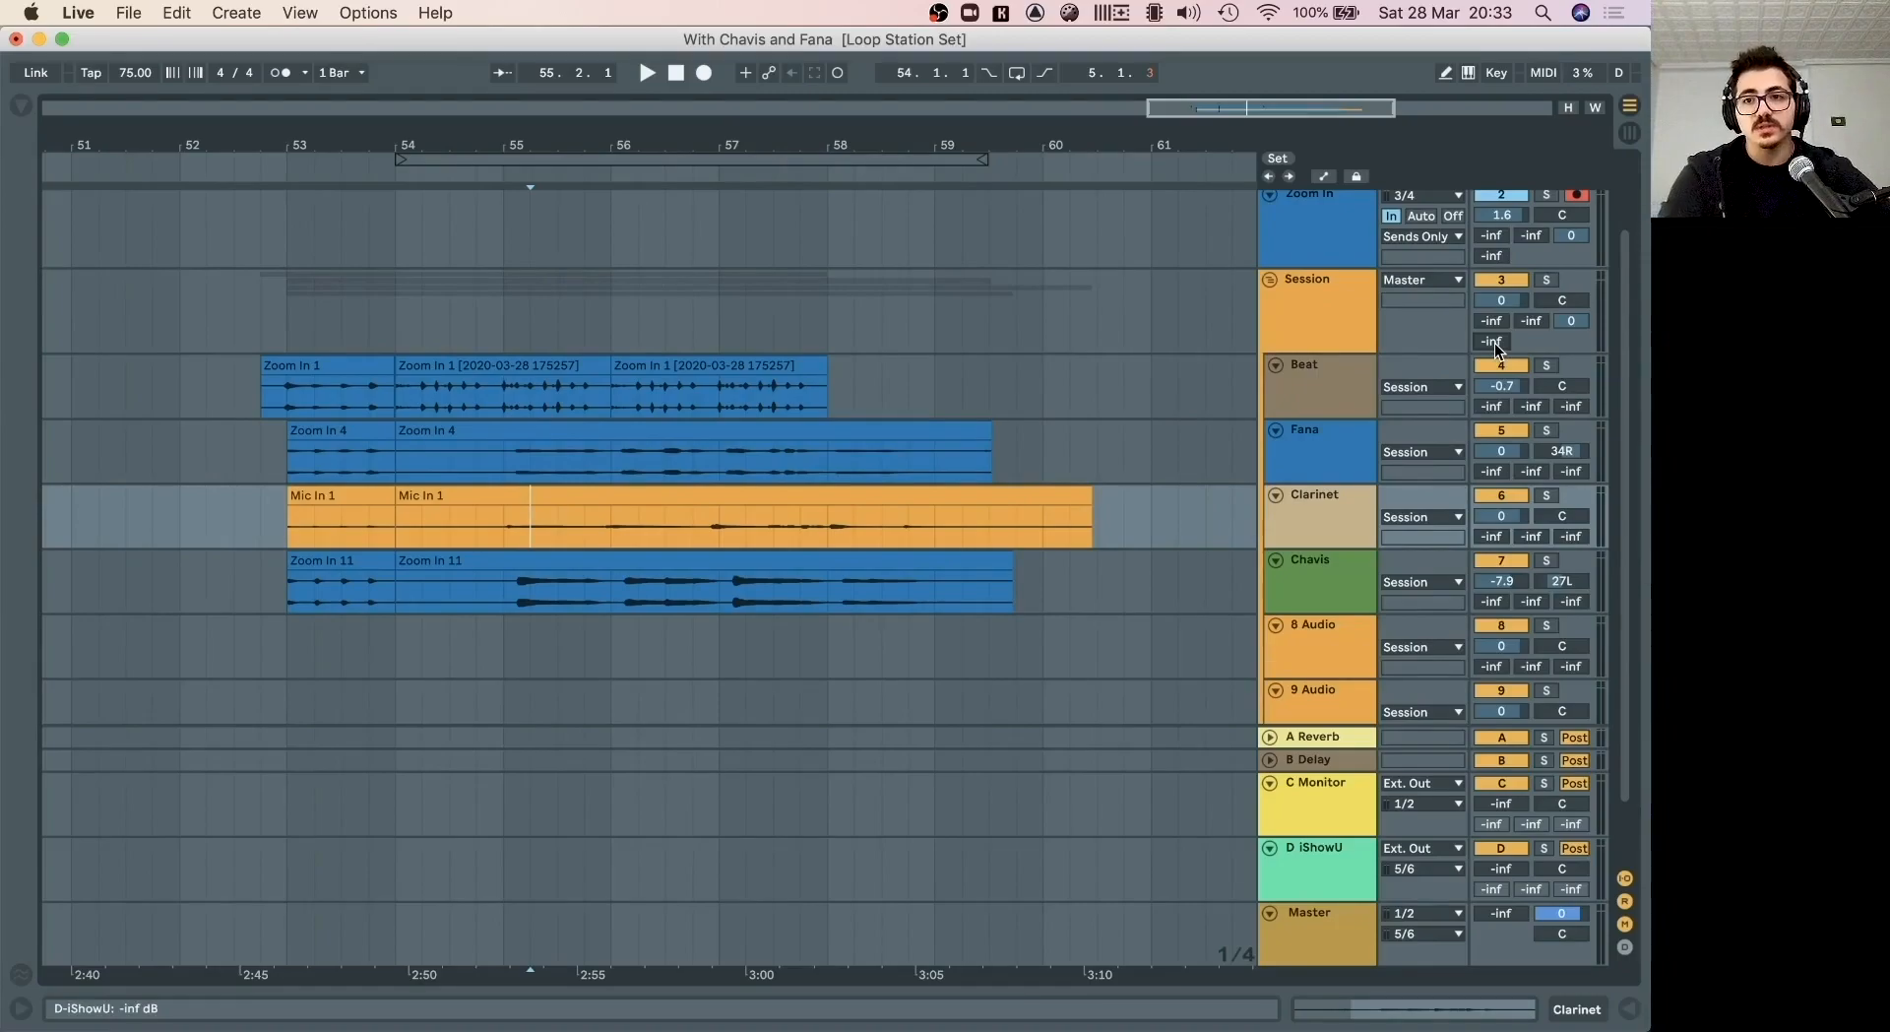
Raise the Session group's D iShowU send to -0.3 dB and lower it back to -inf.
mouse_move(1496, 343)
mouse_down()
mouse_move(1497, 310)
mouse_move(1493, 340)
mouse_up()
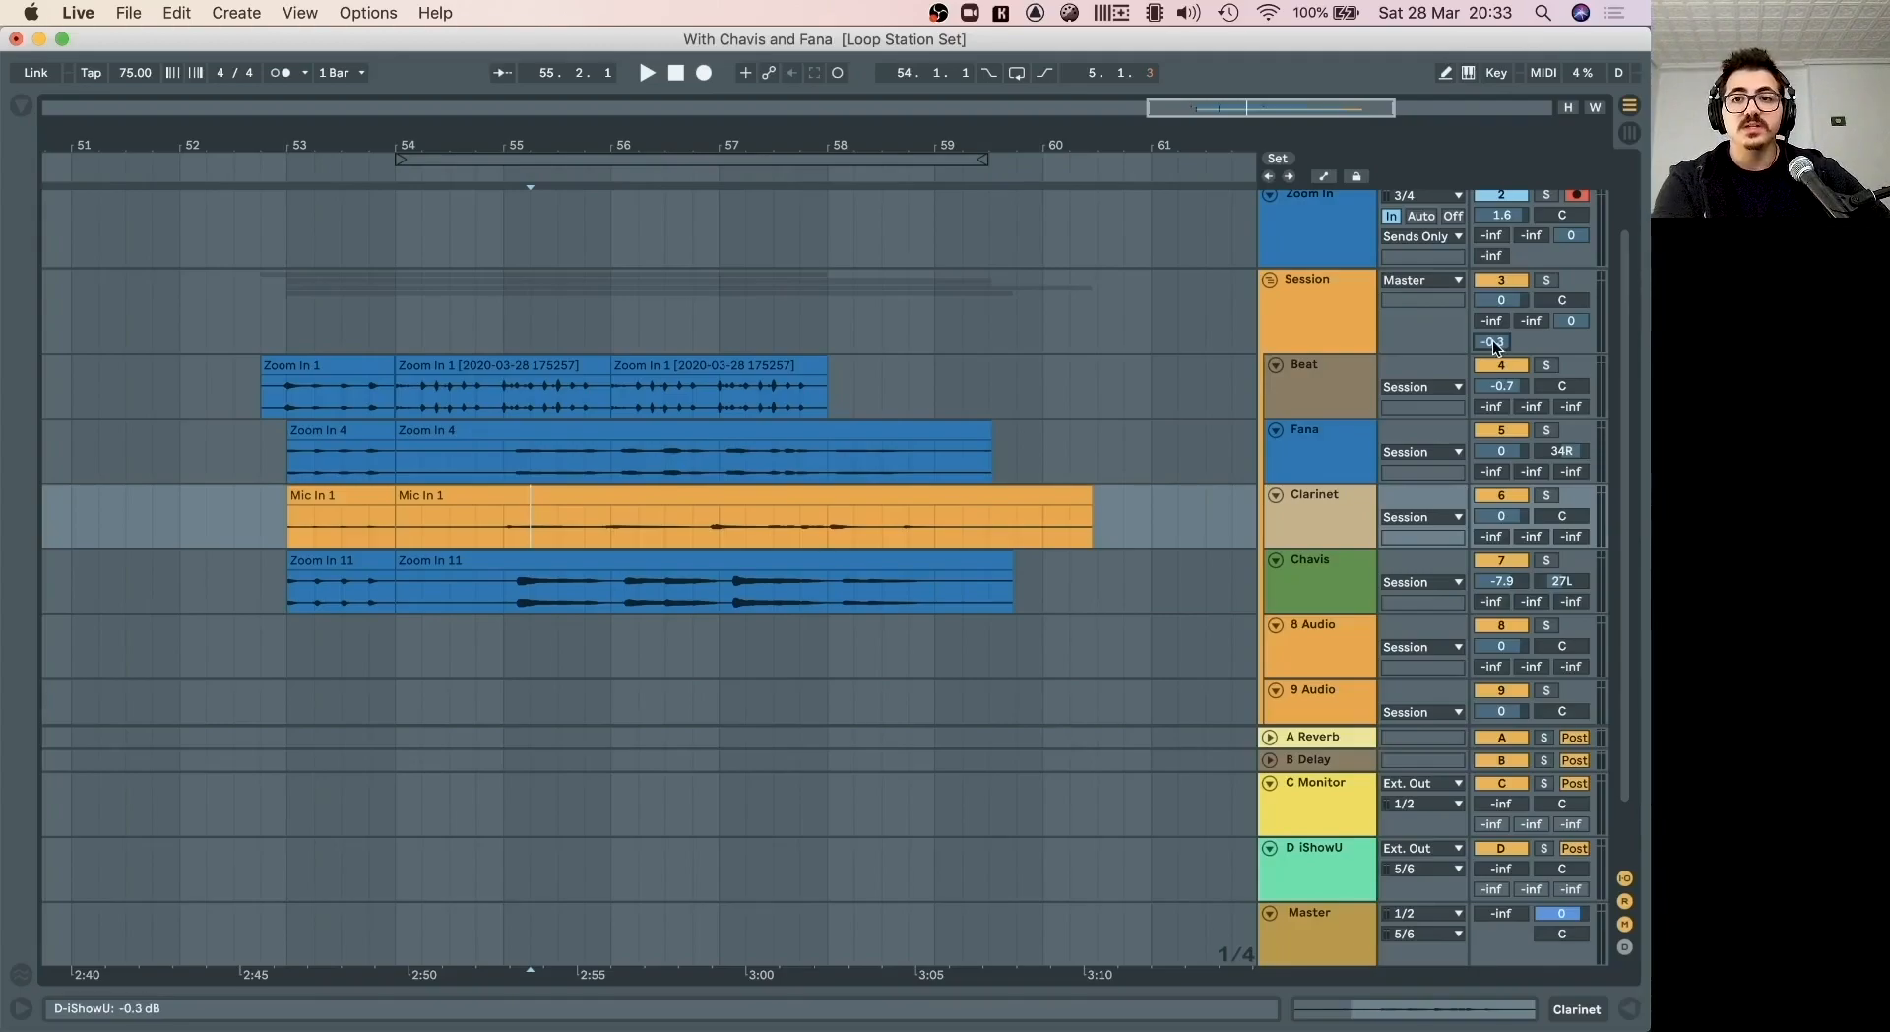
click(1492, 348)
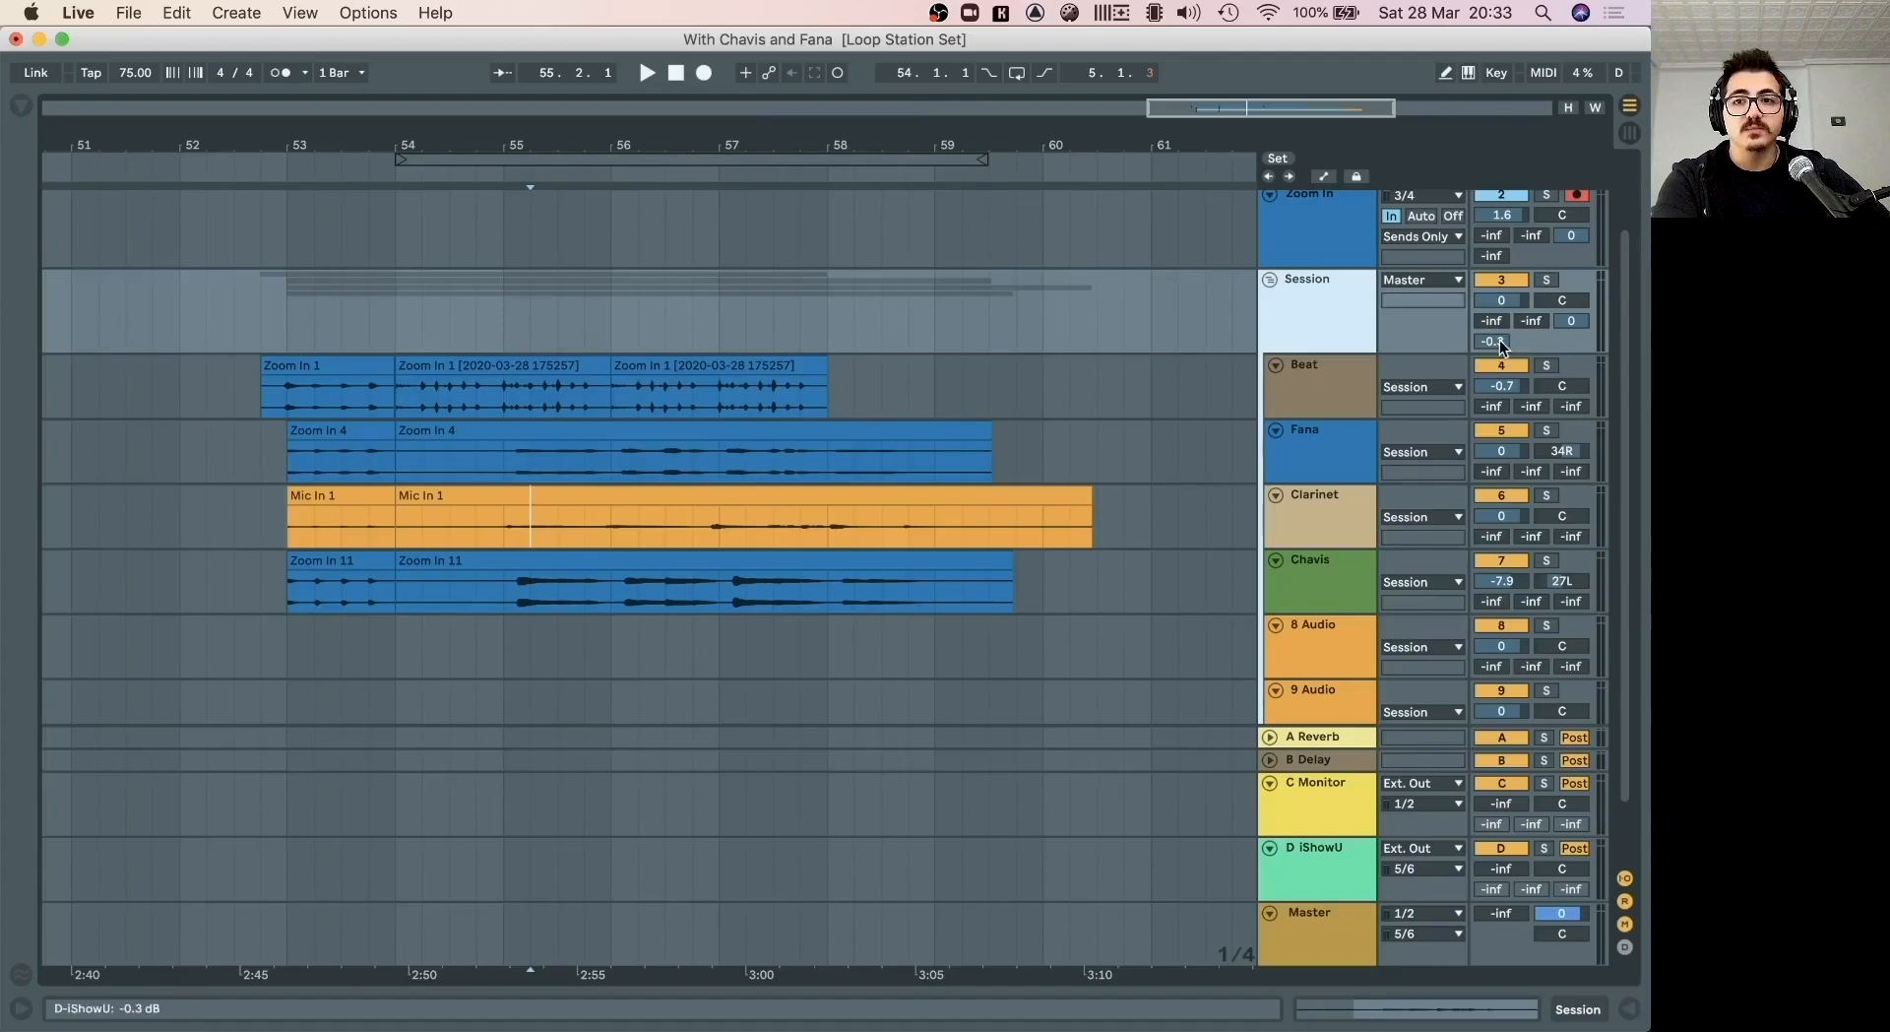
drag(1494, 339, 1494, 393)
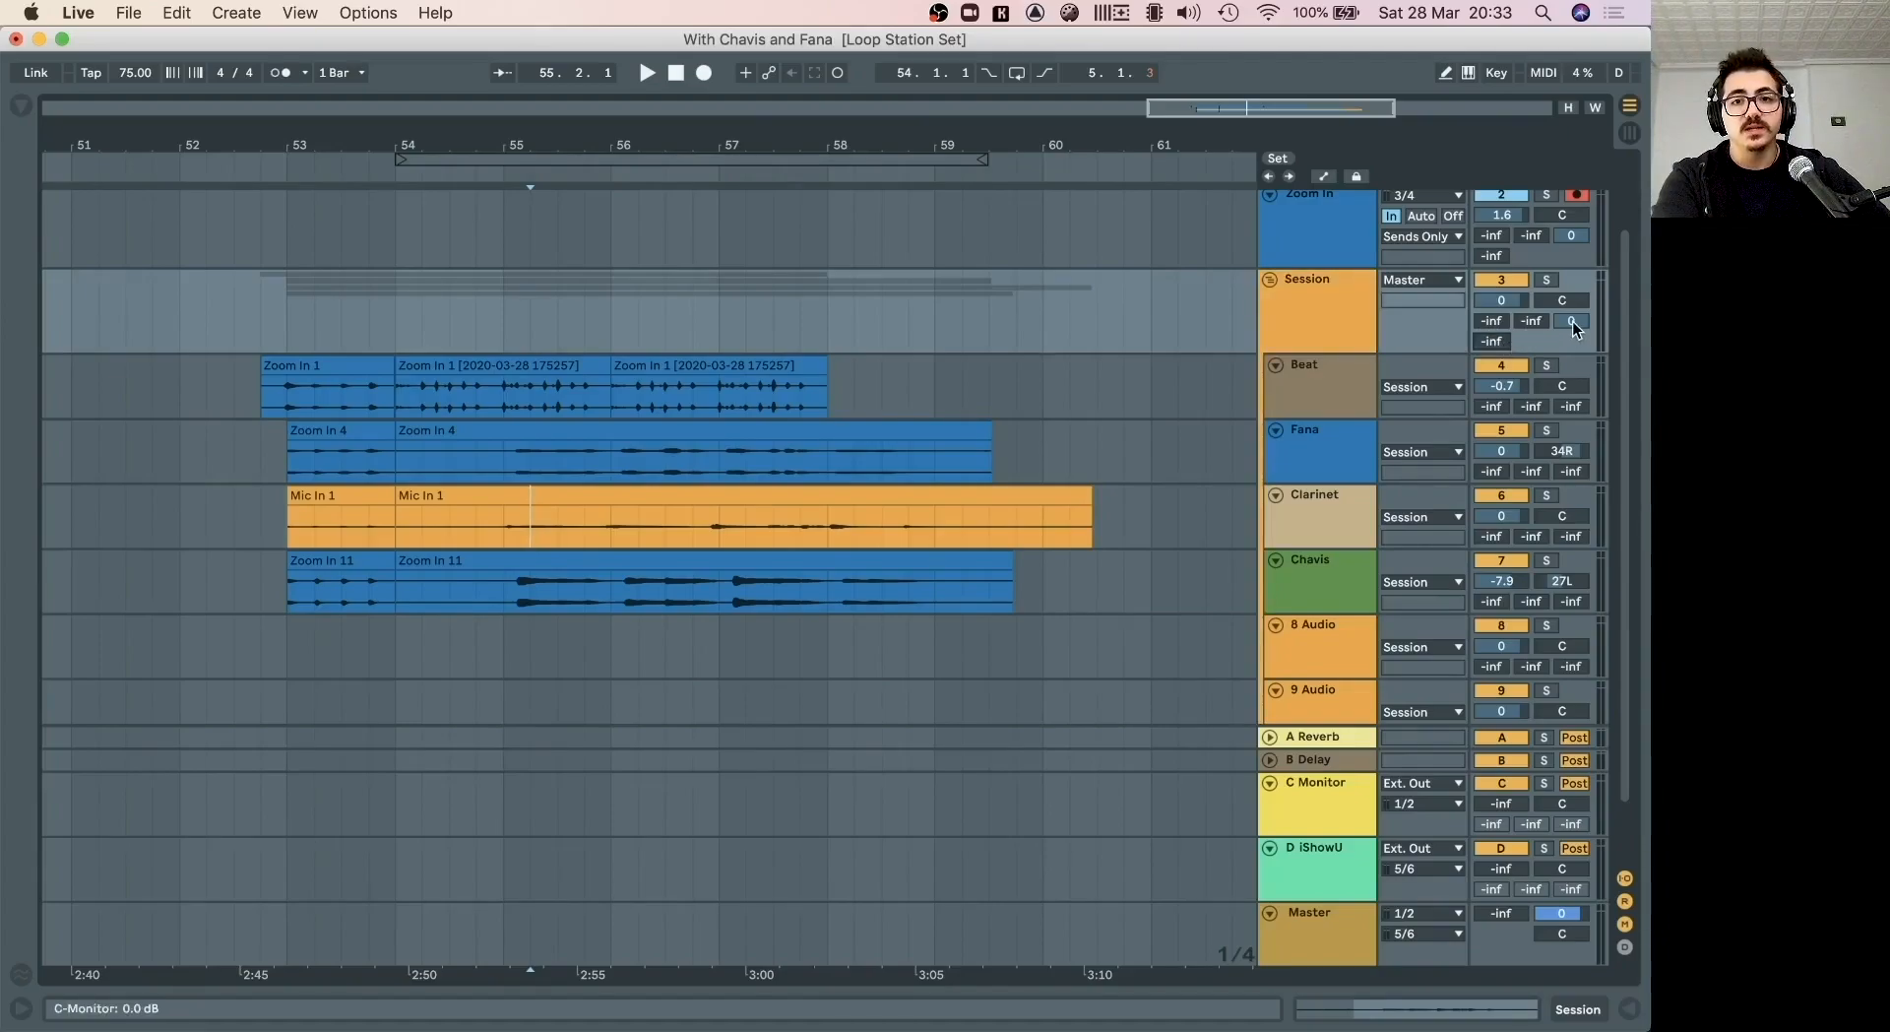
Arm the Mic In track for recording in place of Zoom In.
scroll(1398, 281, up, 3)
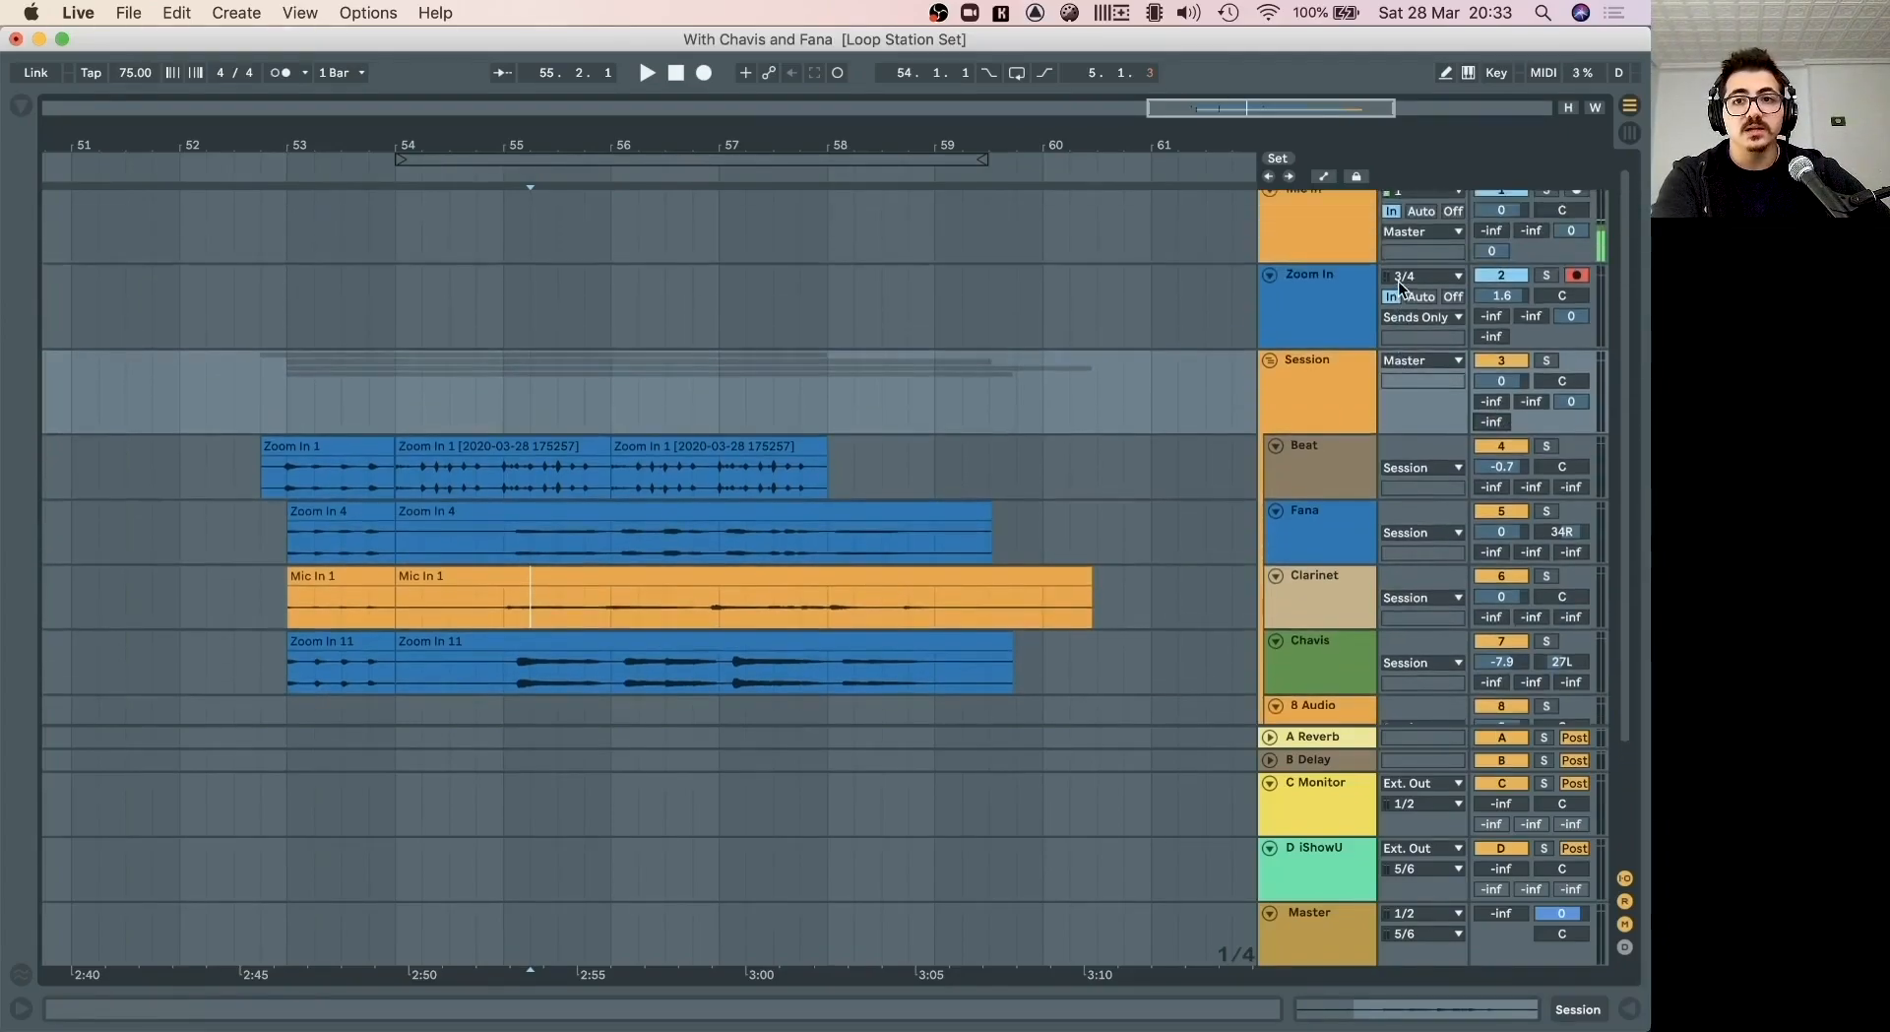
click(1576, 201)
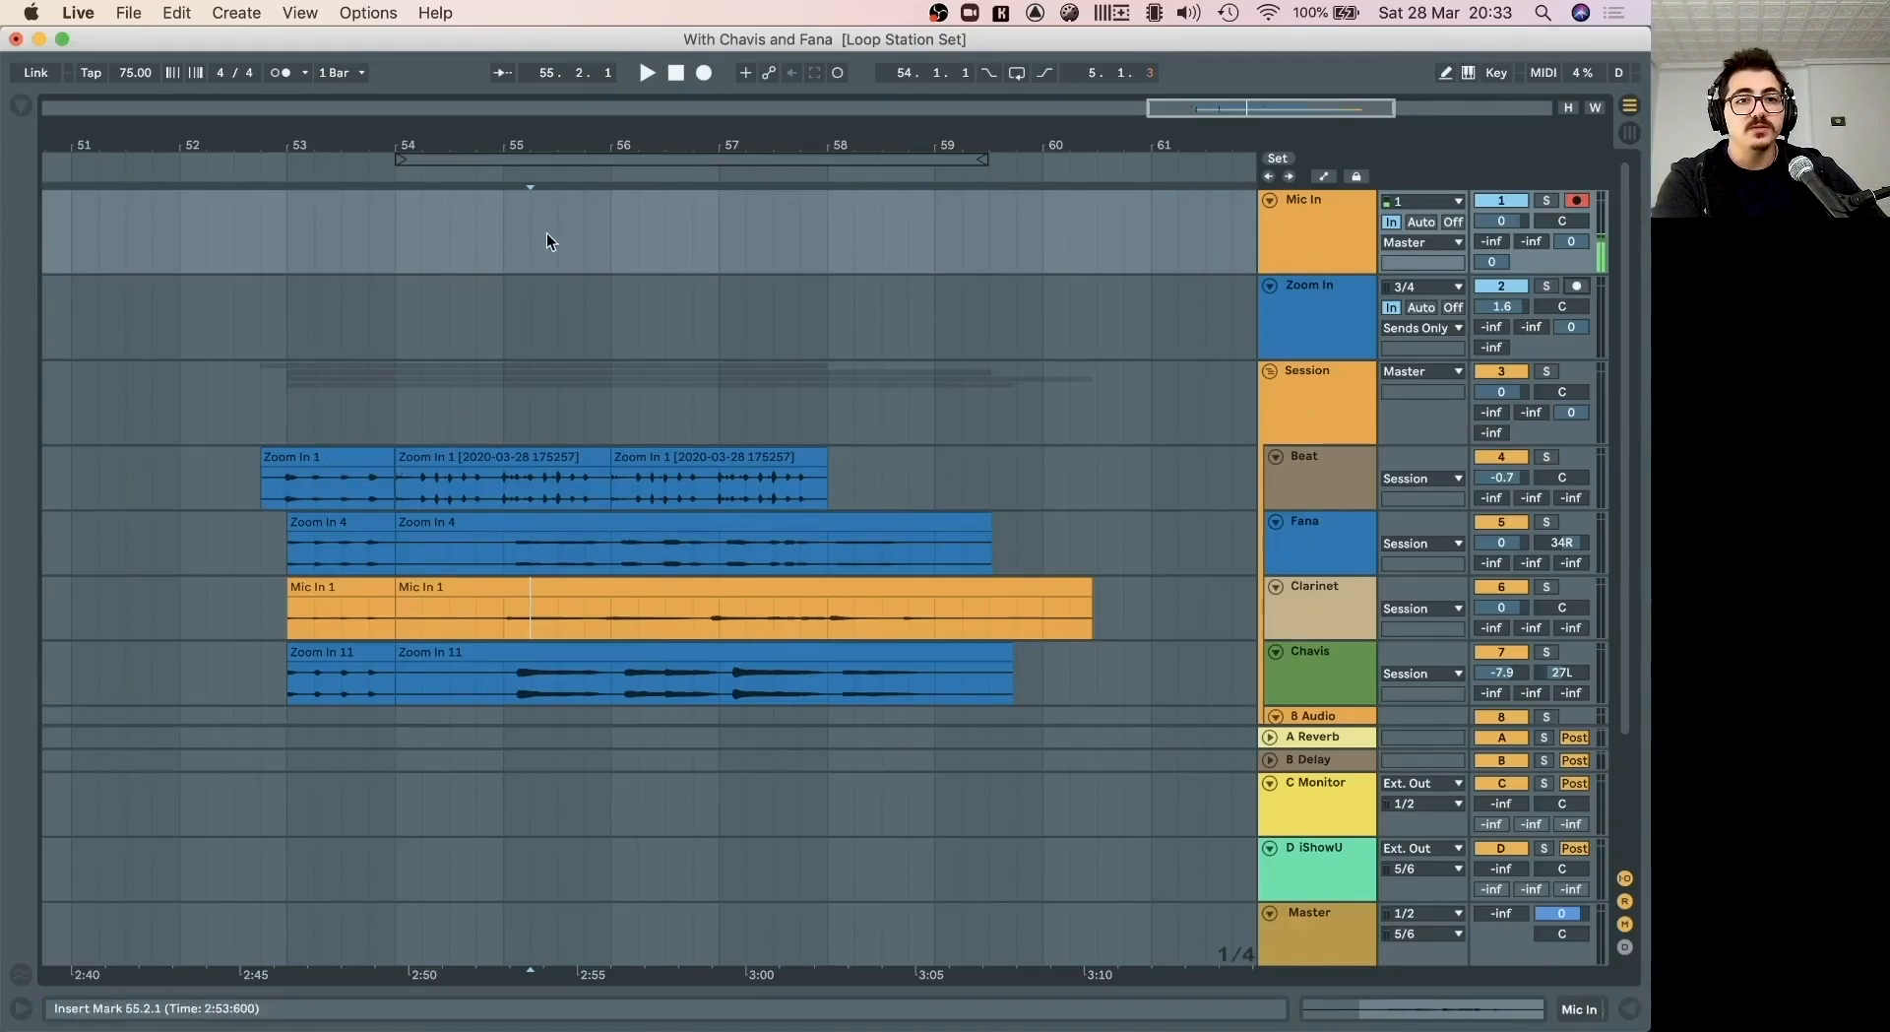
Deactivate the Zoom In 4, Mic In 1 and Zoom In 11 clips at bar 53.
click(340, 528)
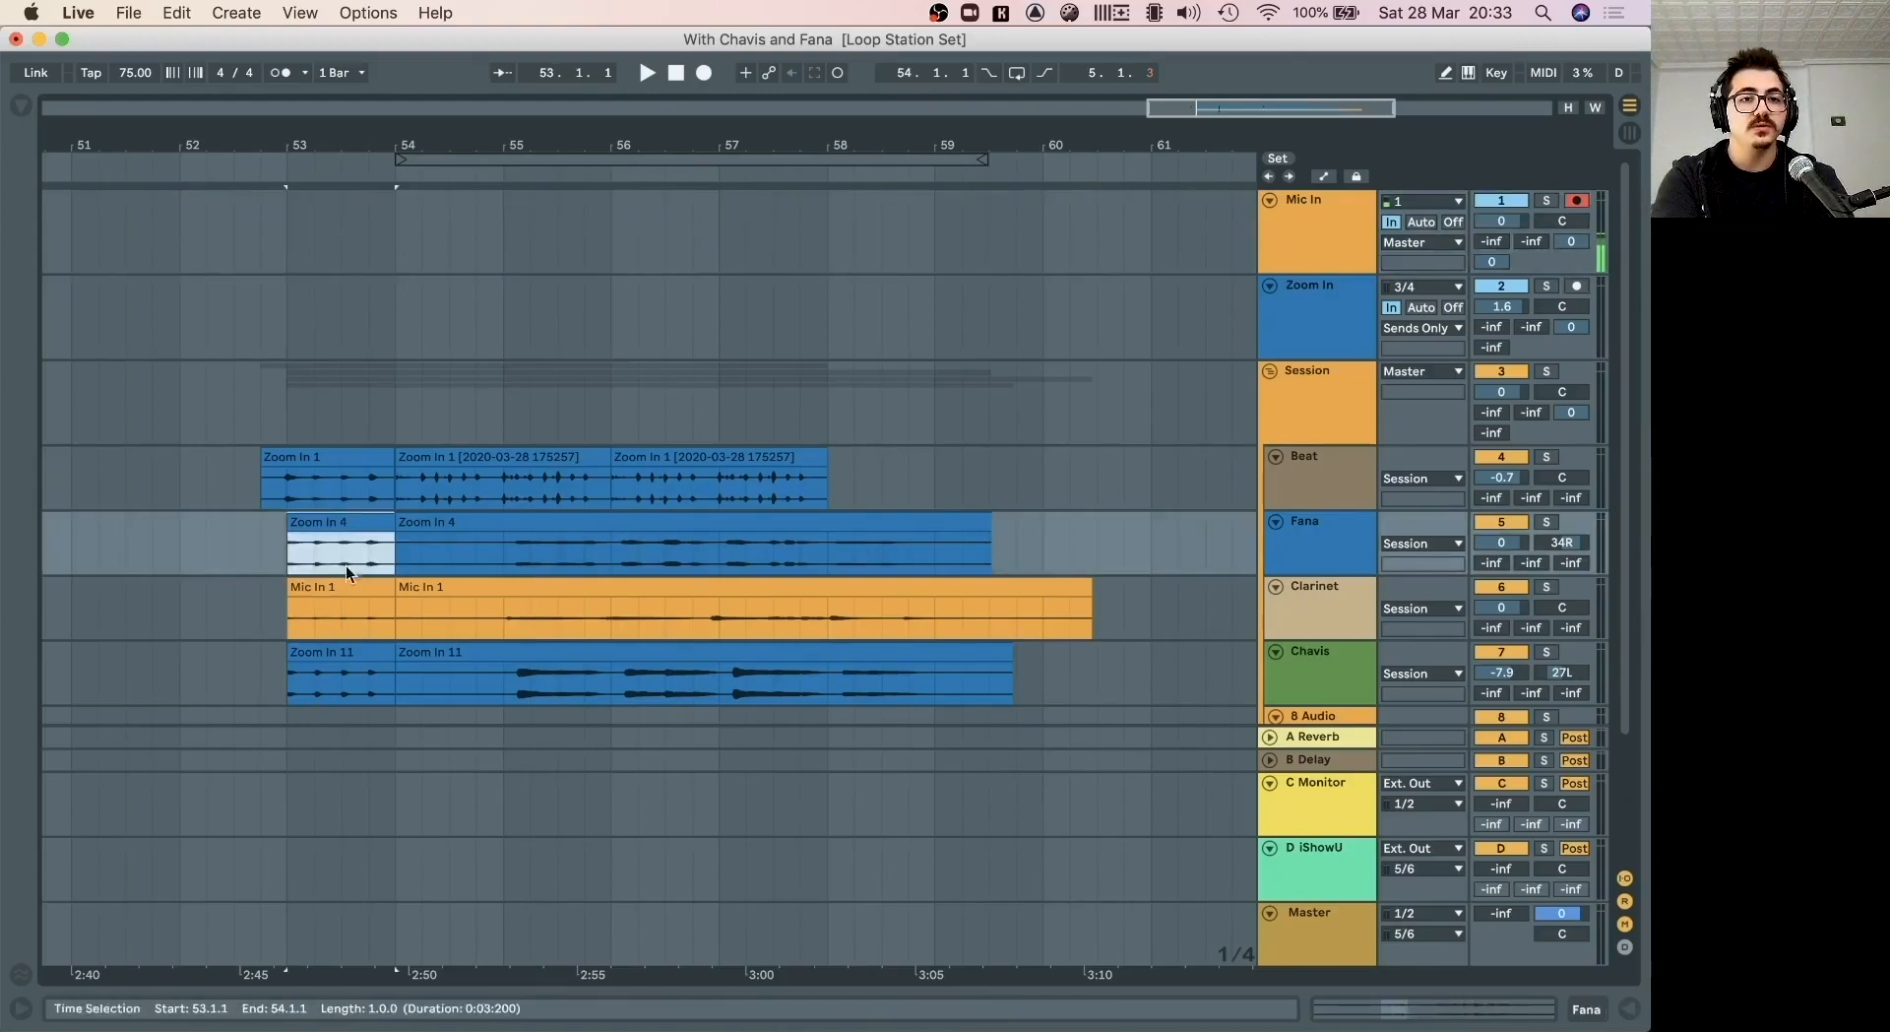
shift+click(354, 652)
key(0)
click(585, 411)
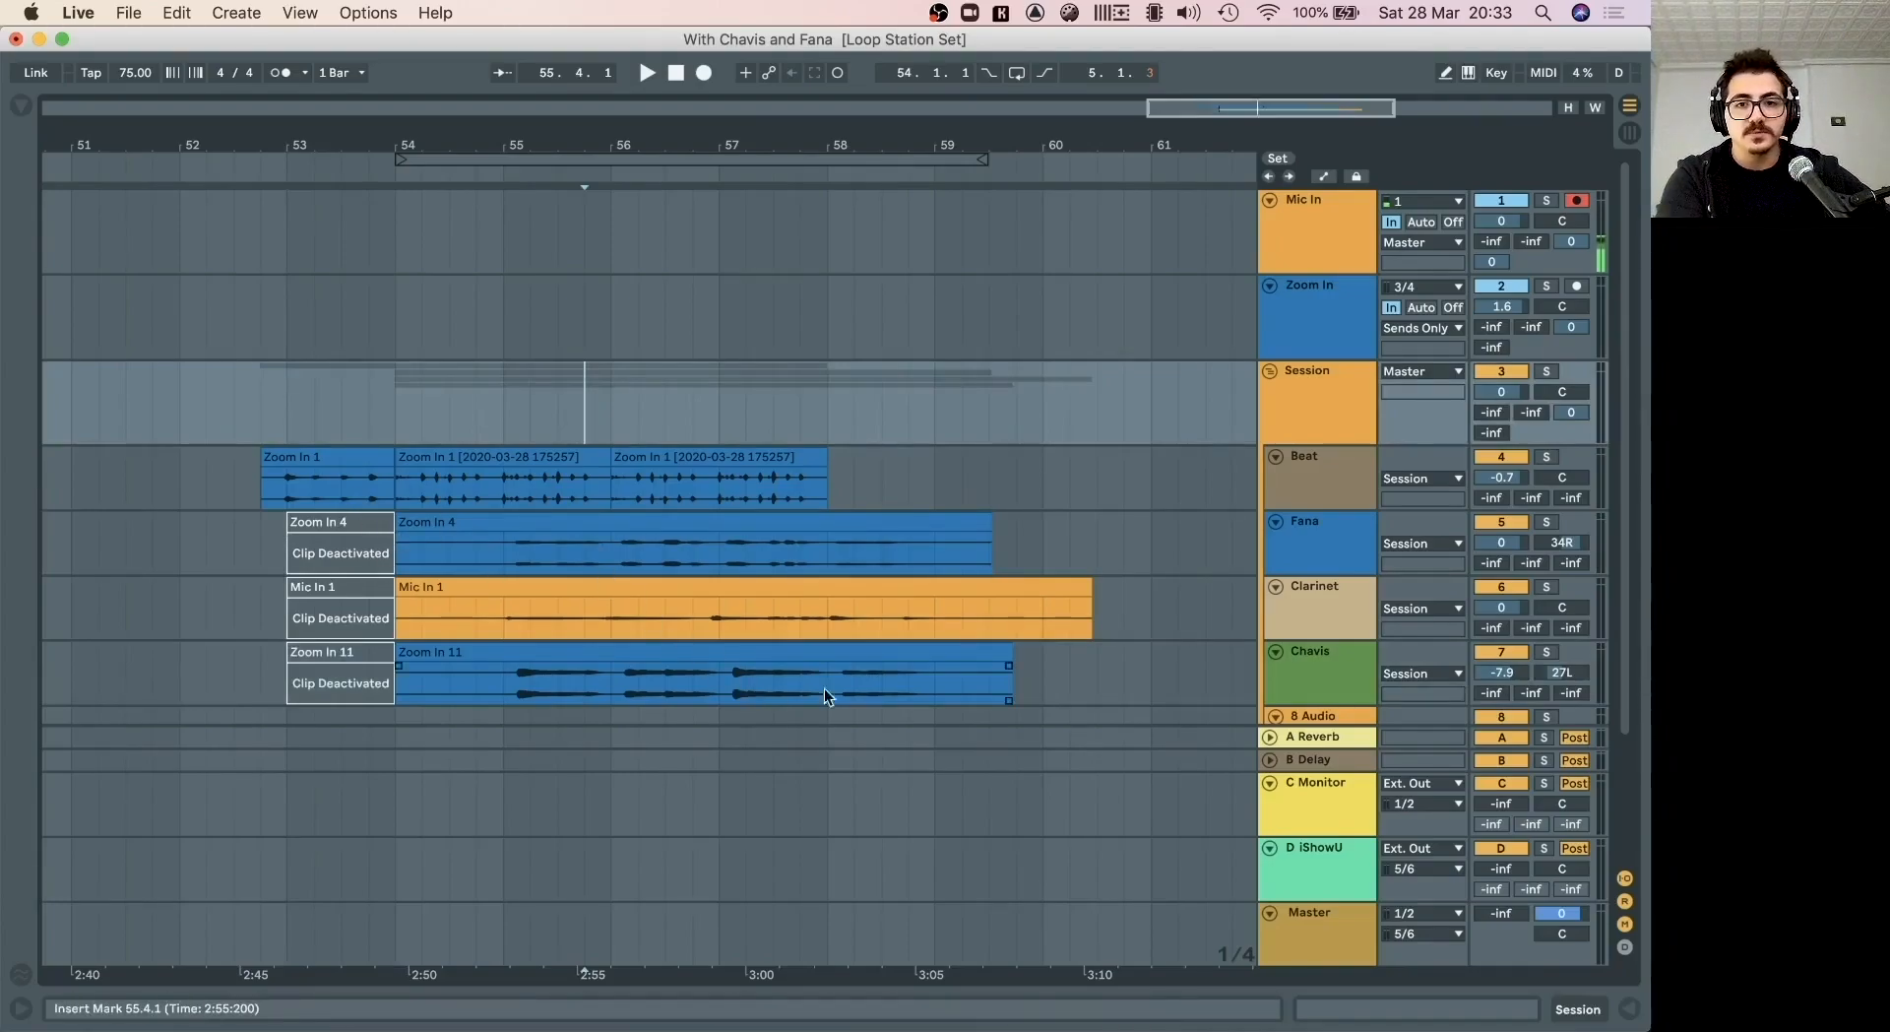
scroll(1083, 677, down, 5)
scroll(1083, 678, right, 3)
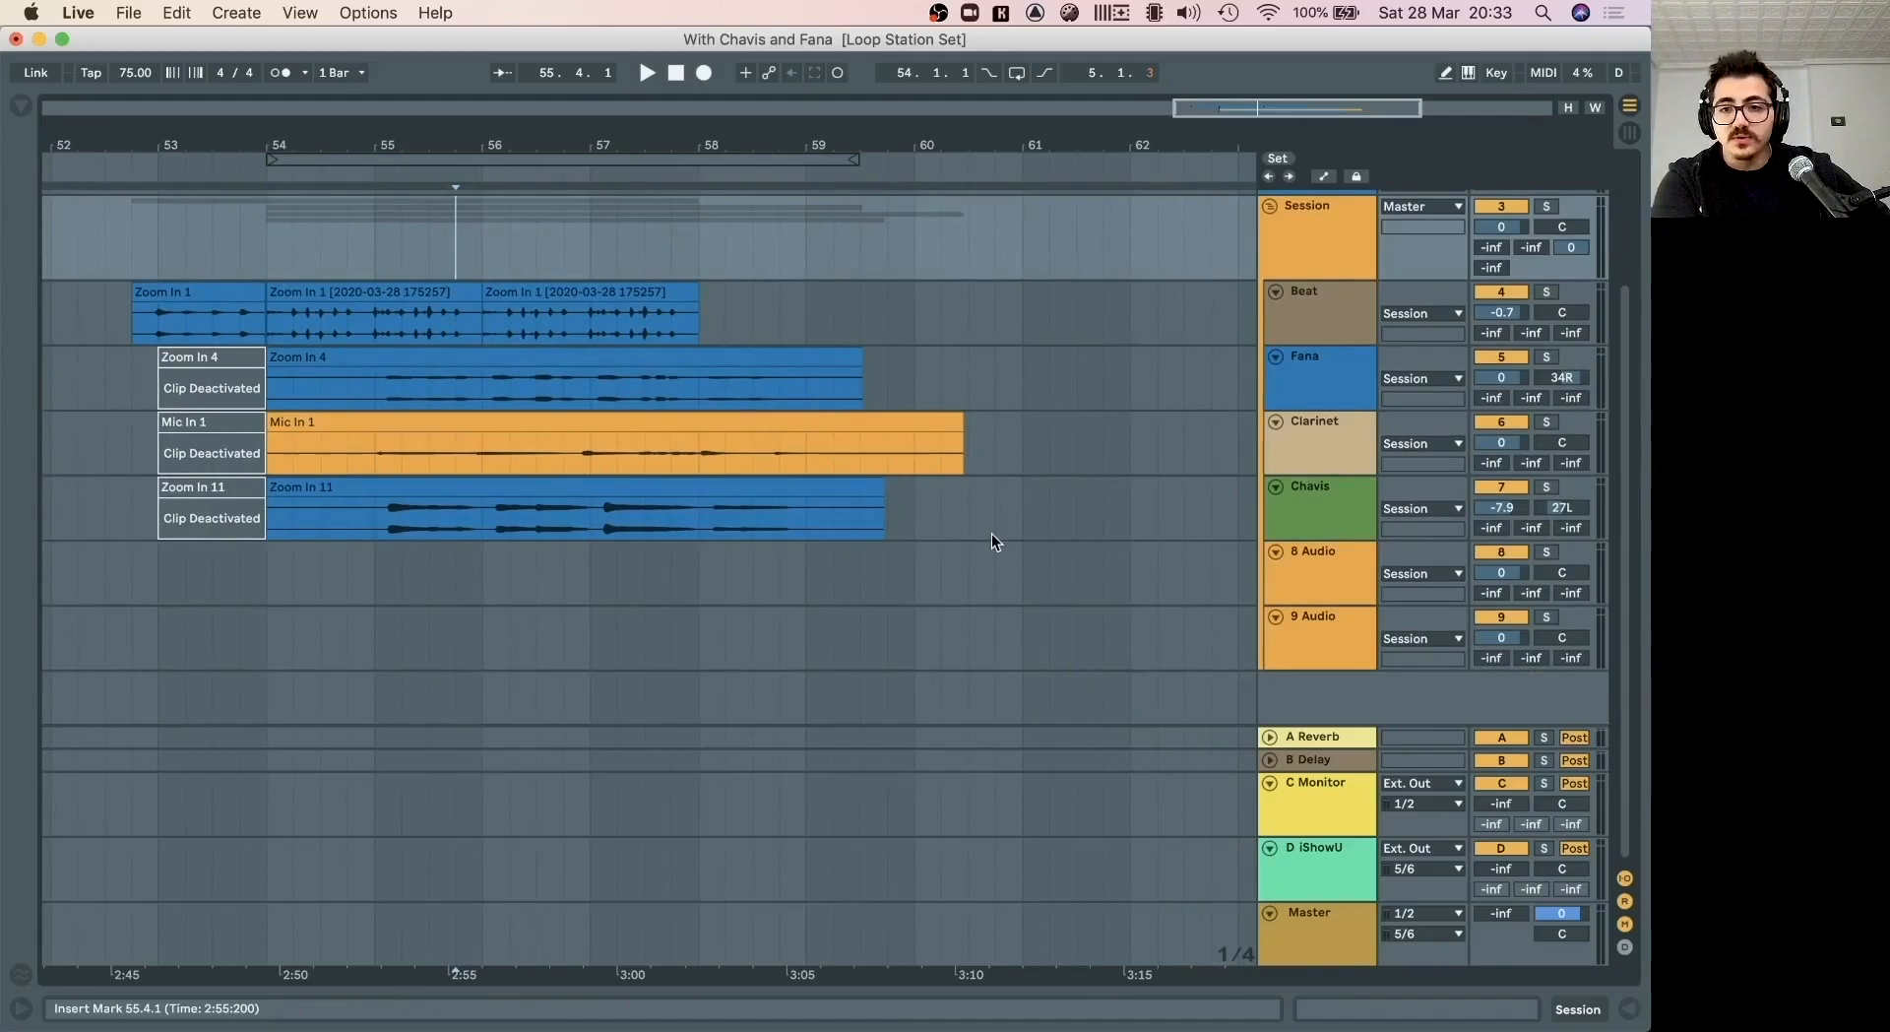
scroll(990, 533, up, 1)
scroll(991, 534, left, 1)
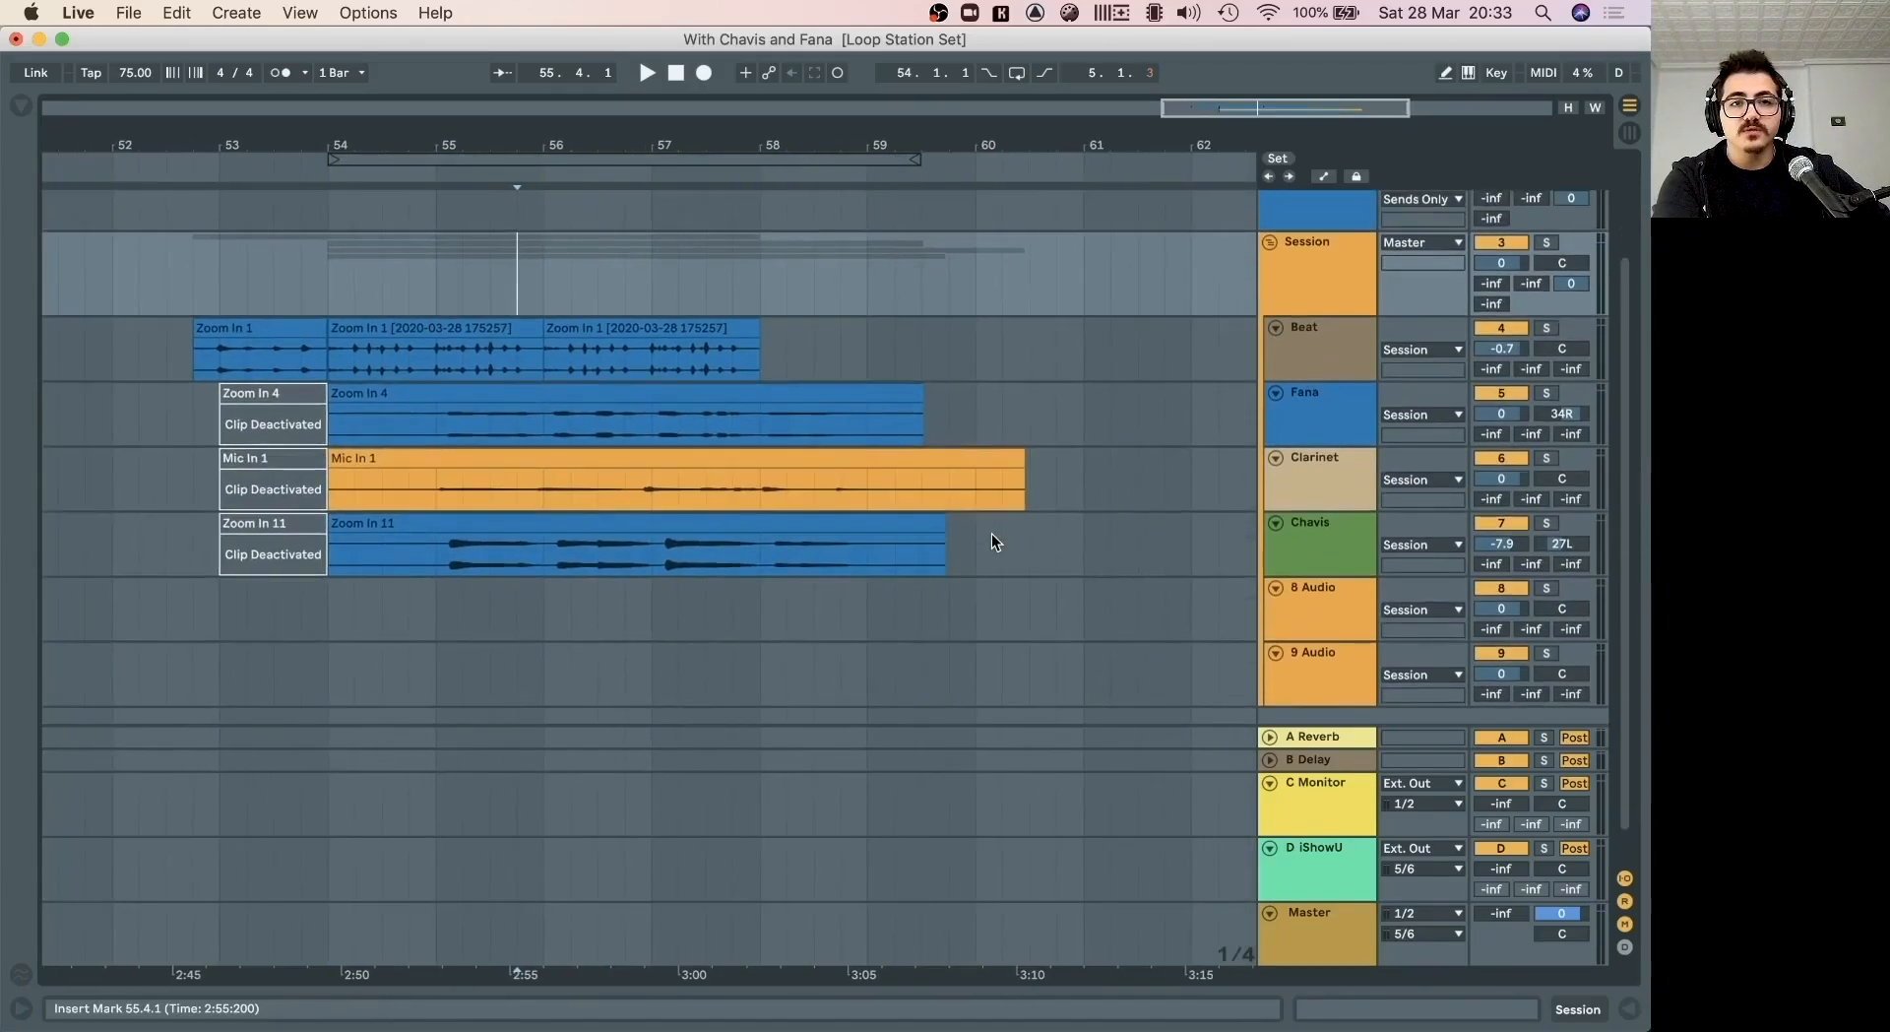
scroll(990, 534, down, 1)
scroll(990, 534, left, 1)
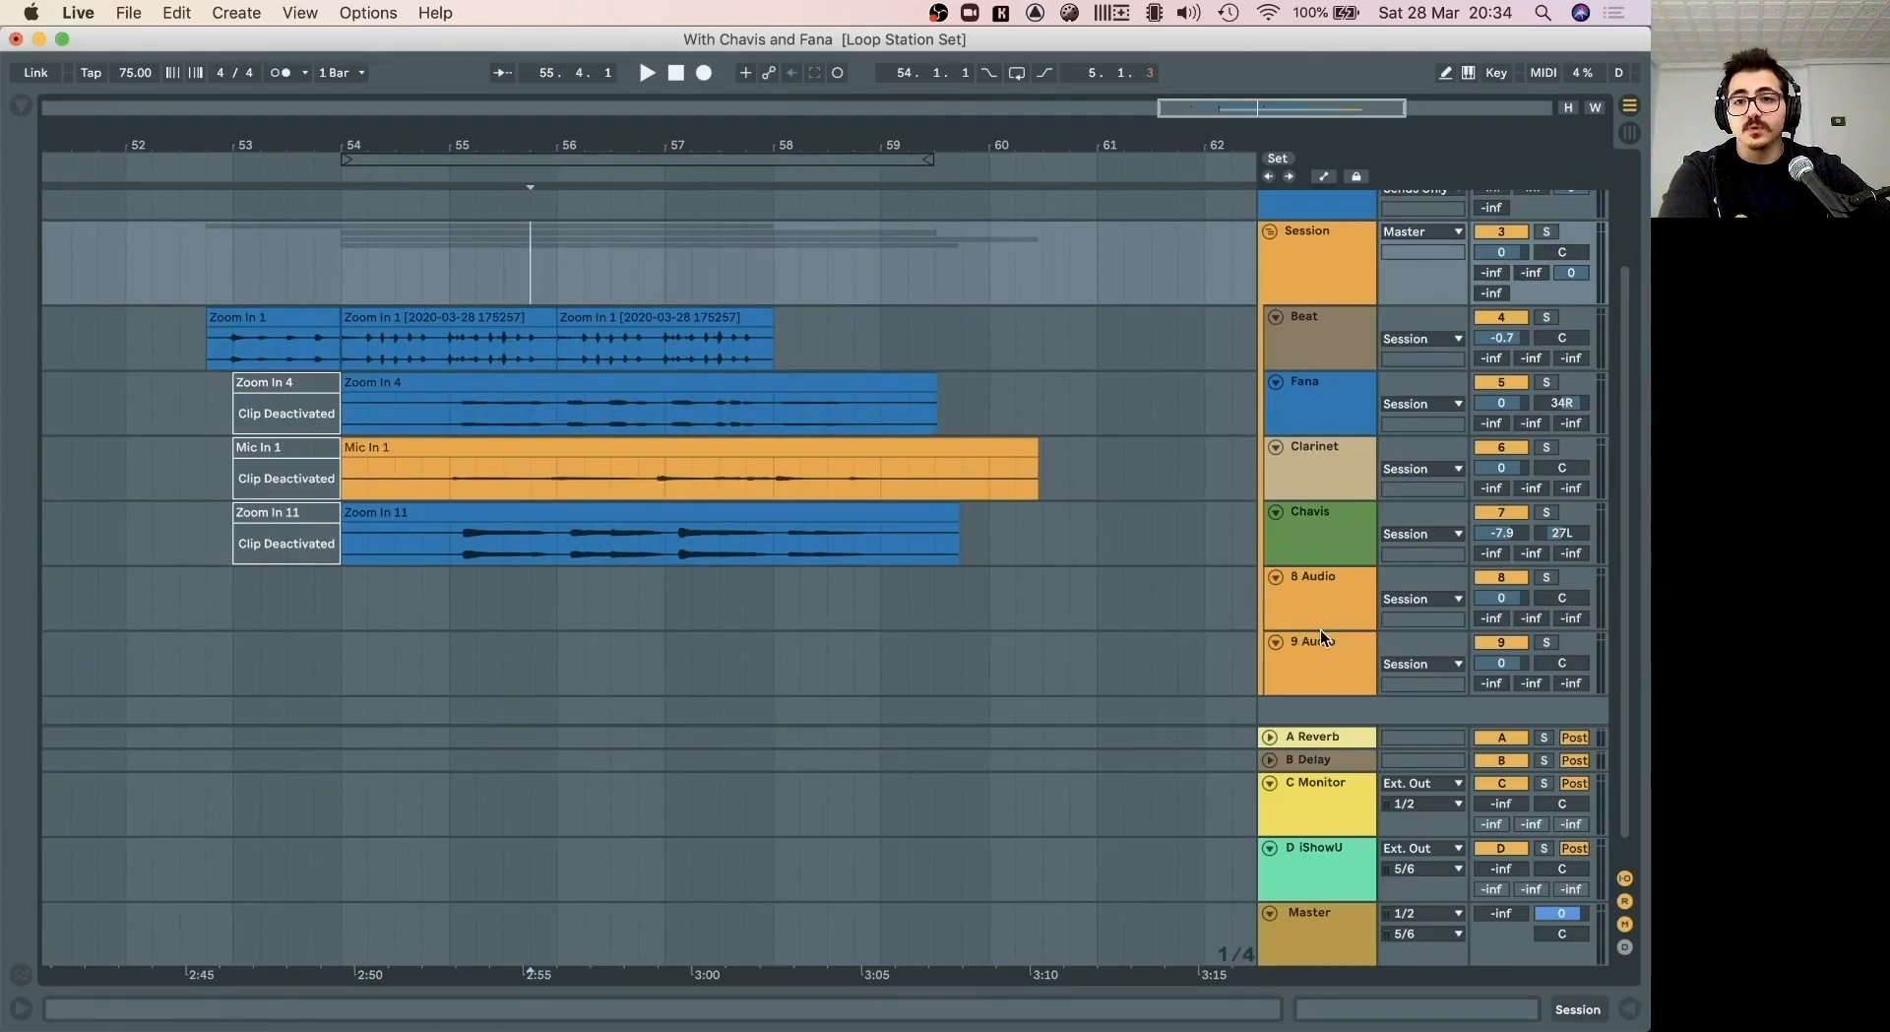
scroll(882, 569, up, 2)
scroll(882, 569, left, 1)
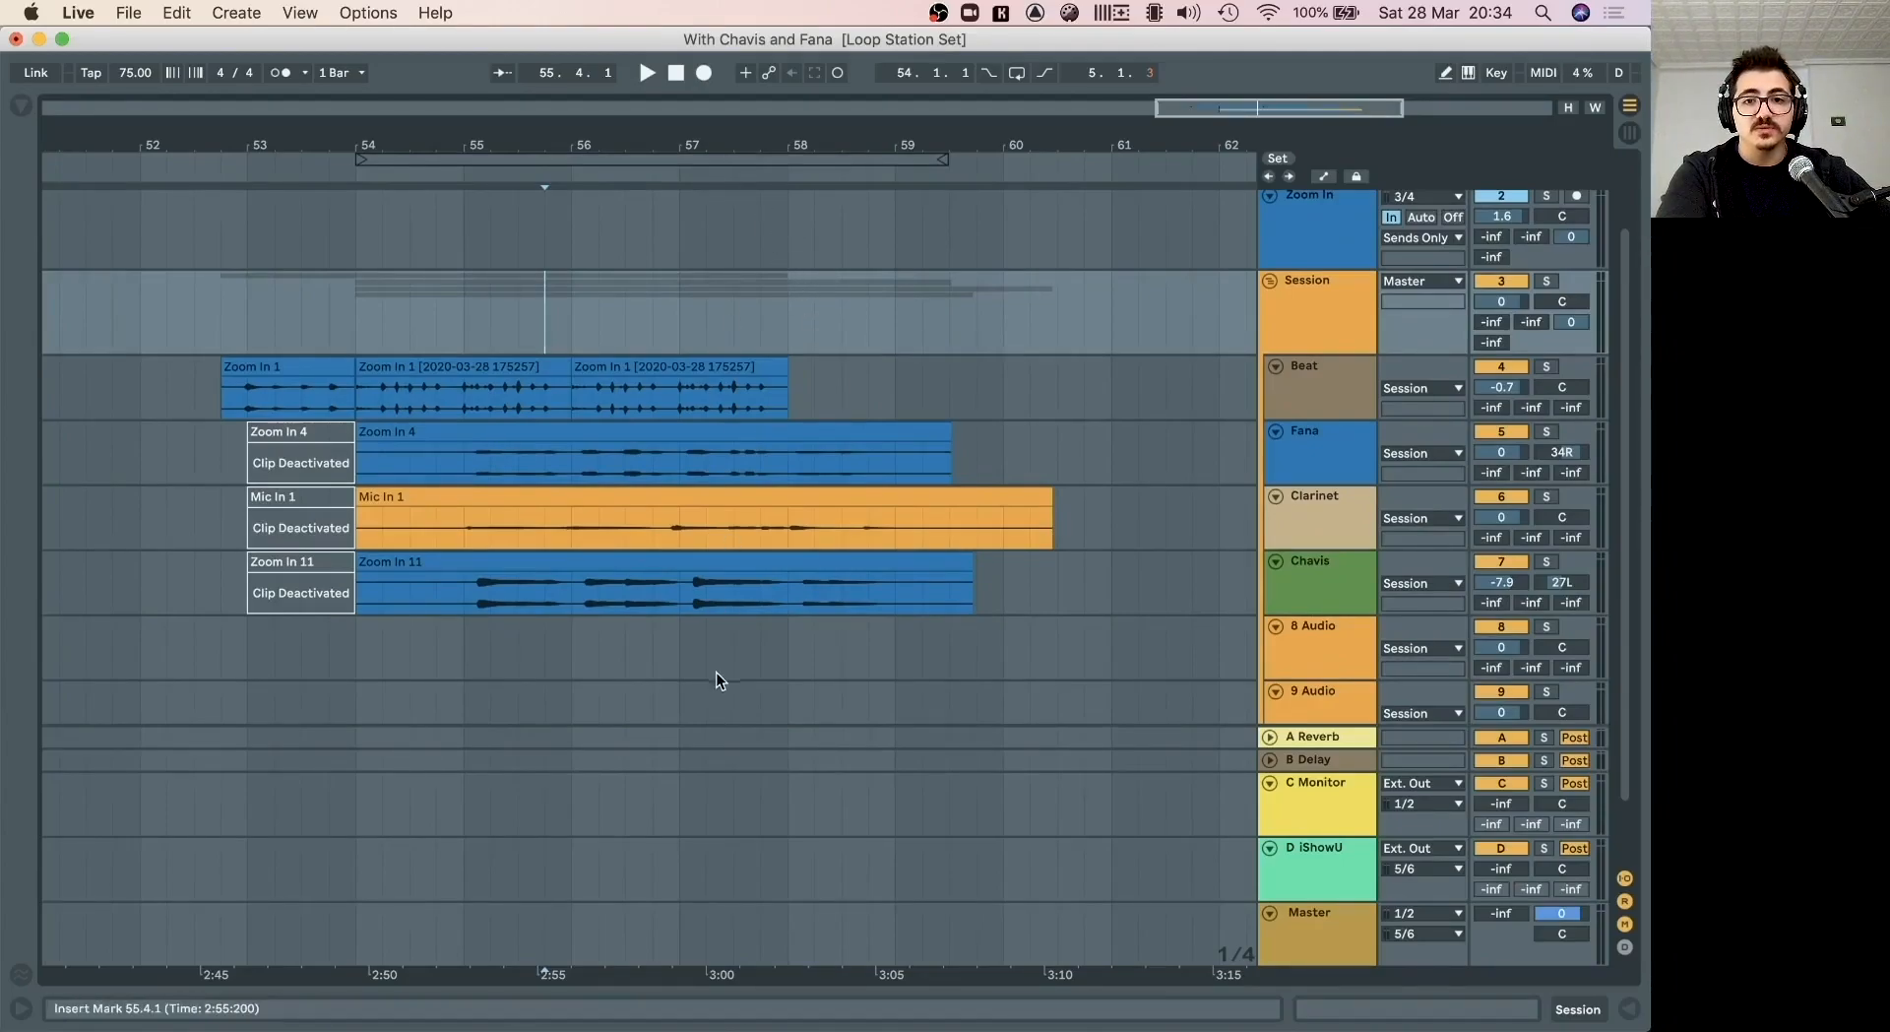
Switch to Zoom, start a new meeting and review its selected microphone and speaker devices.
key(ctrl+Right)
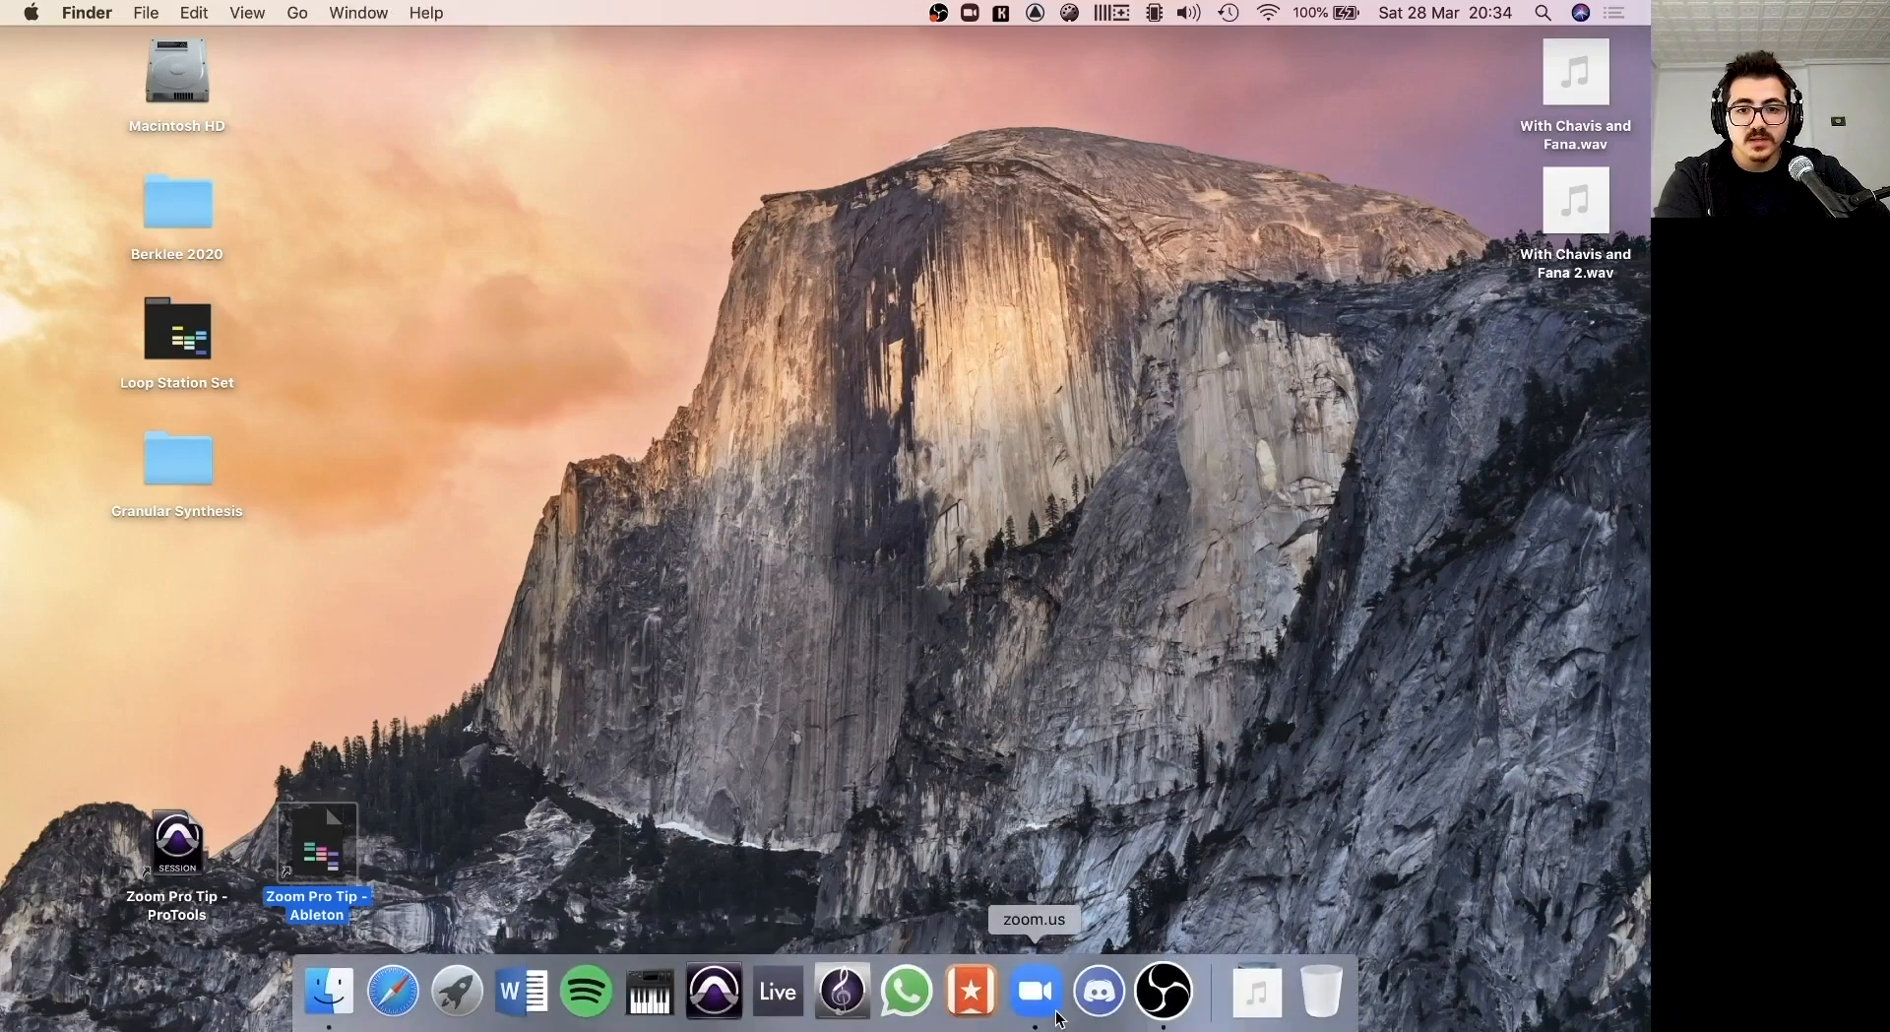
click(1039, 1009)
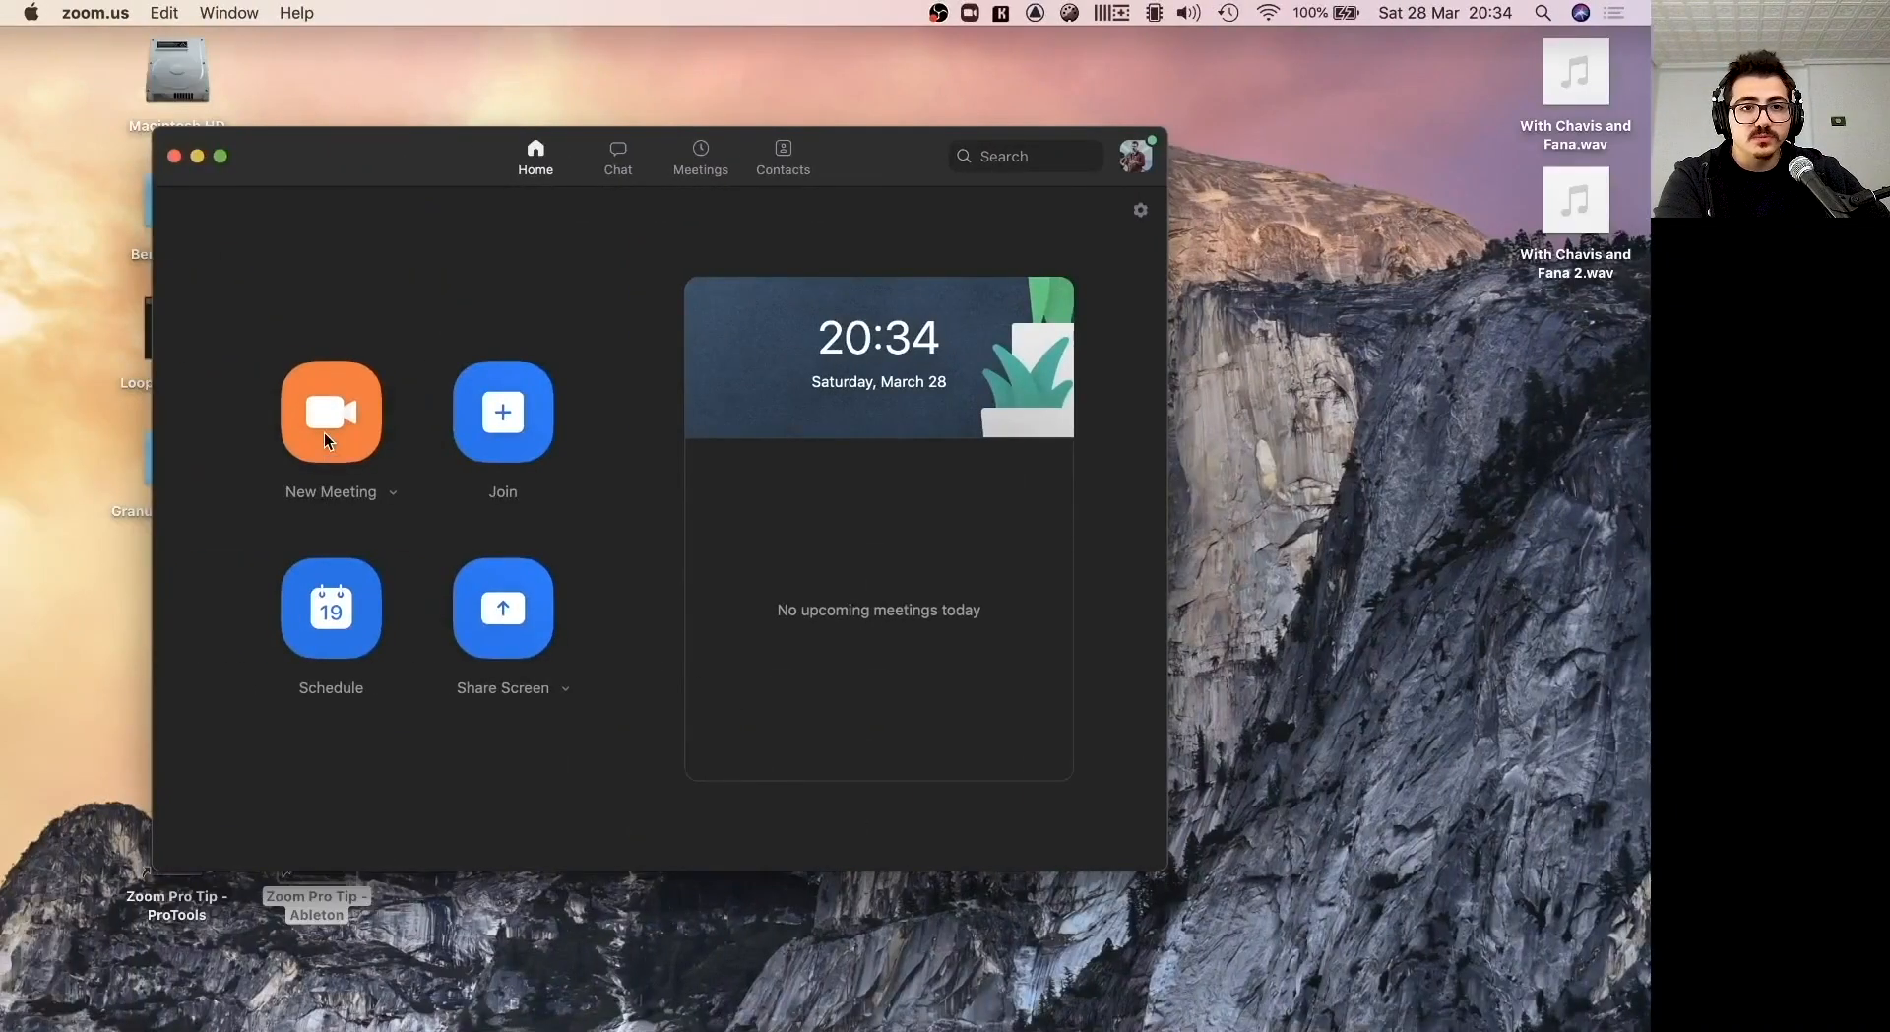
click(327, 440)
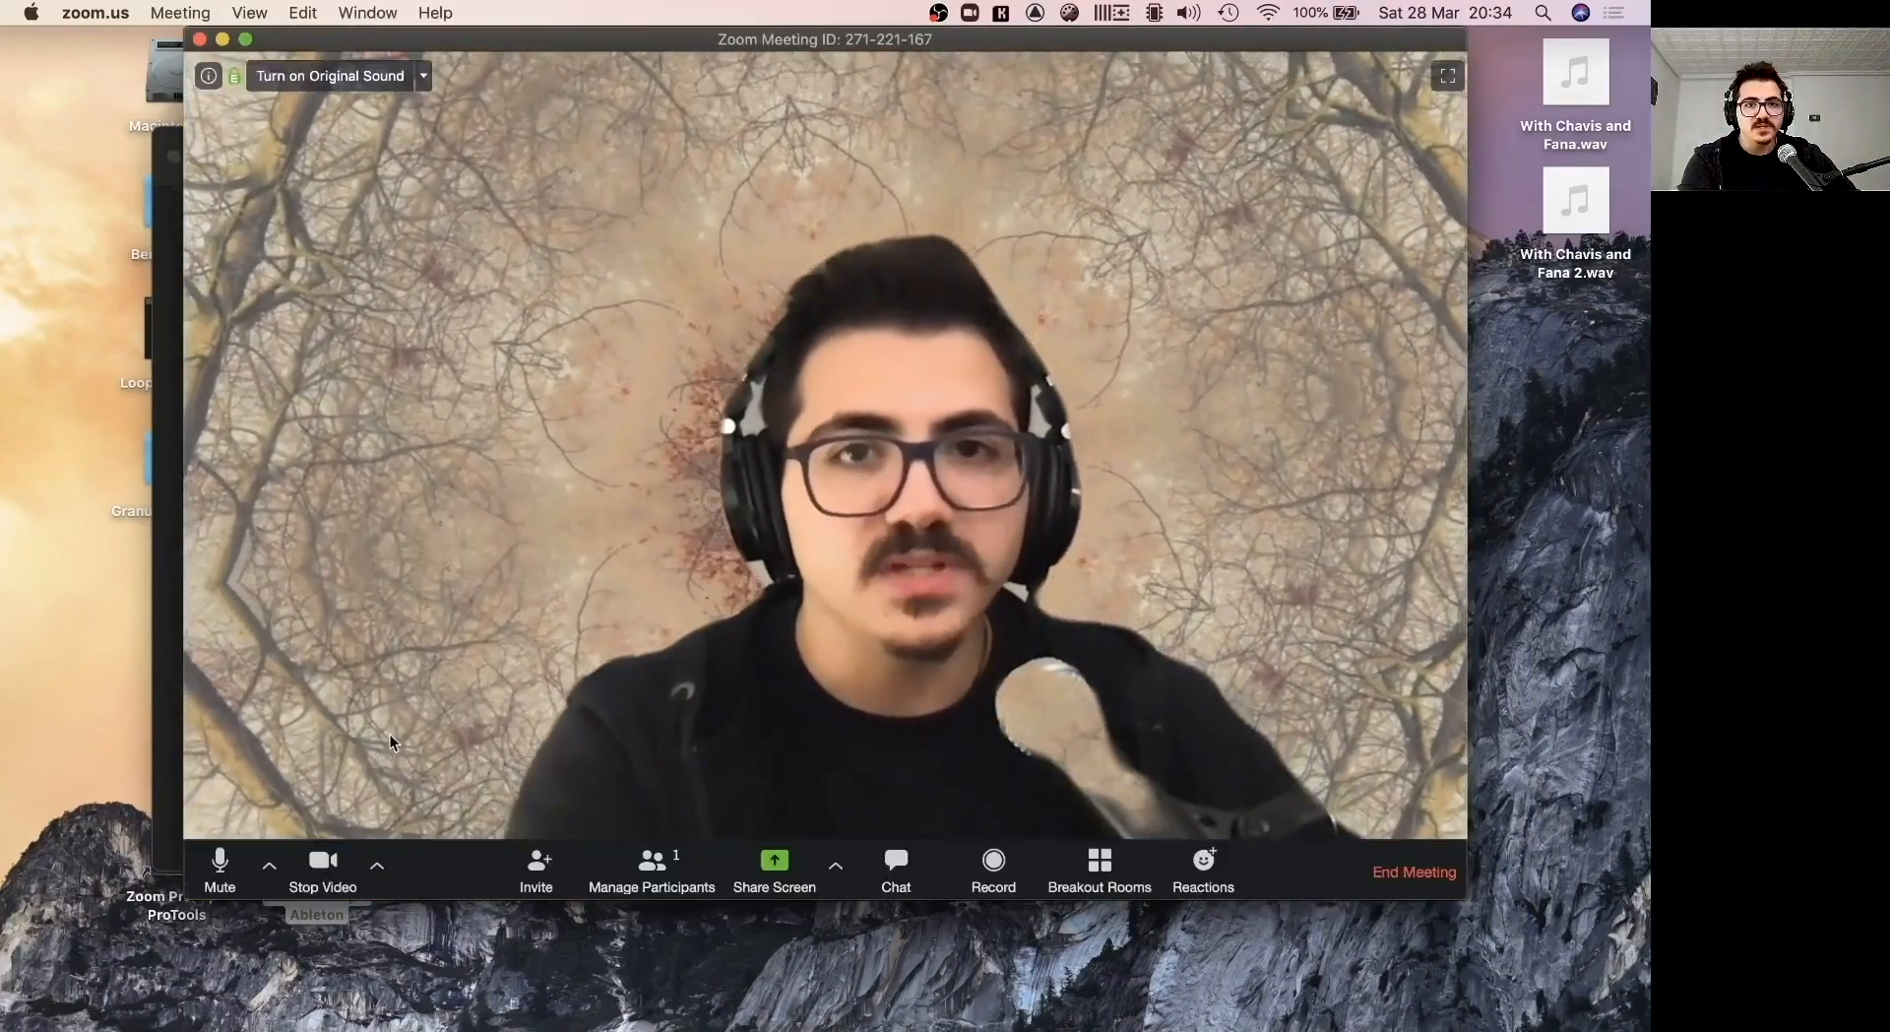
click(273, 865)
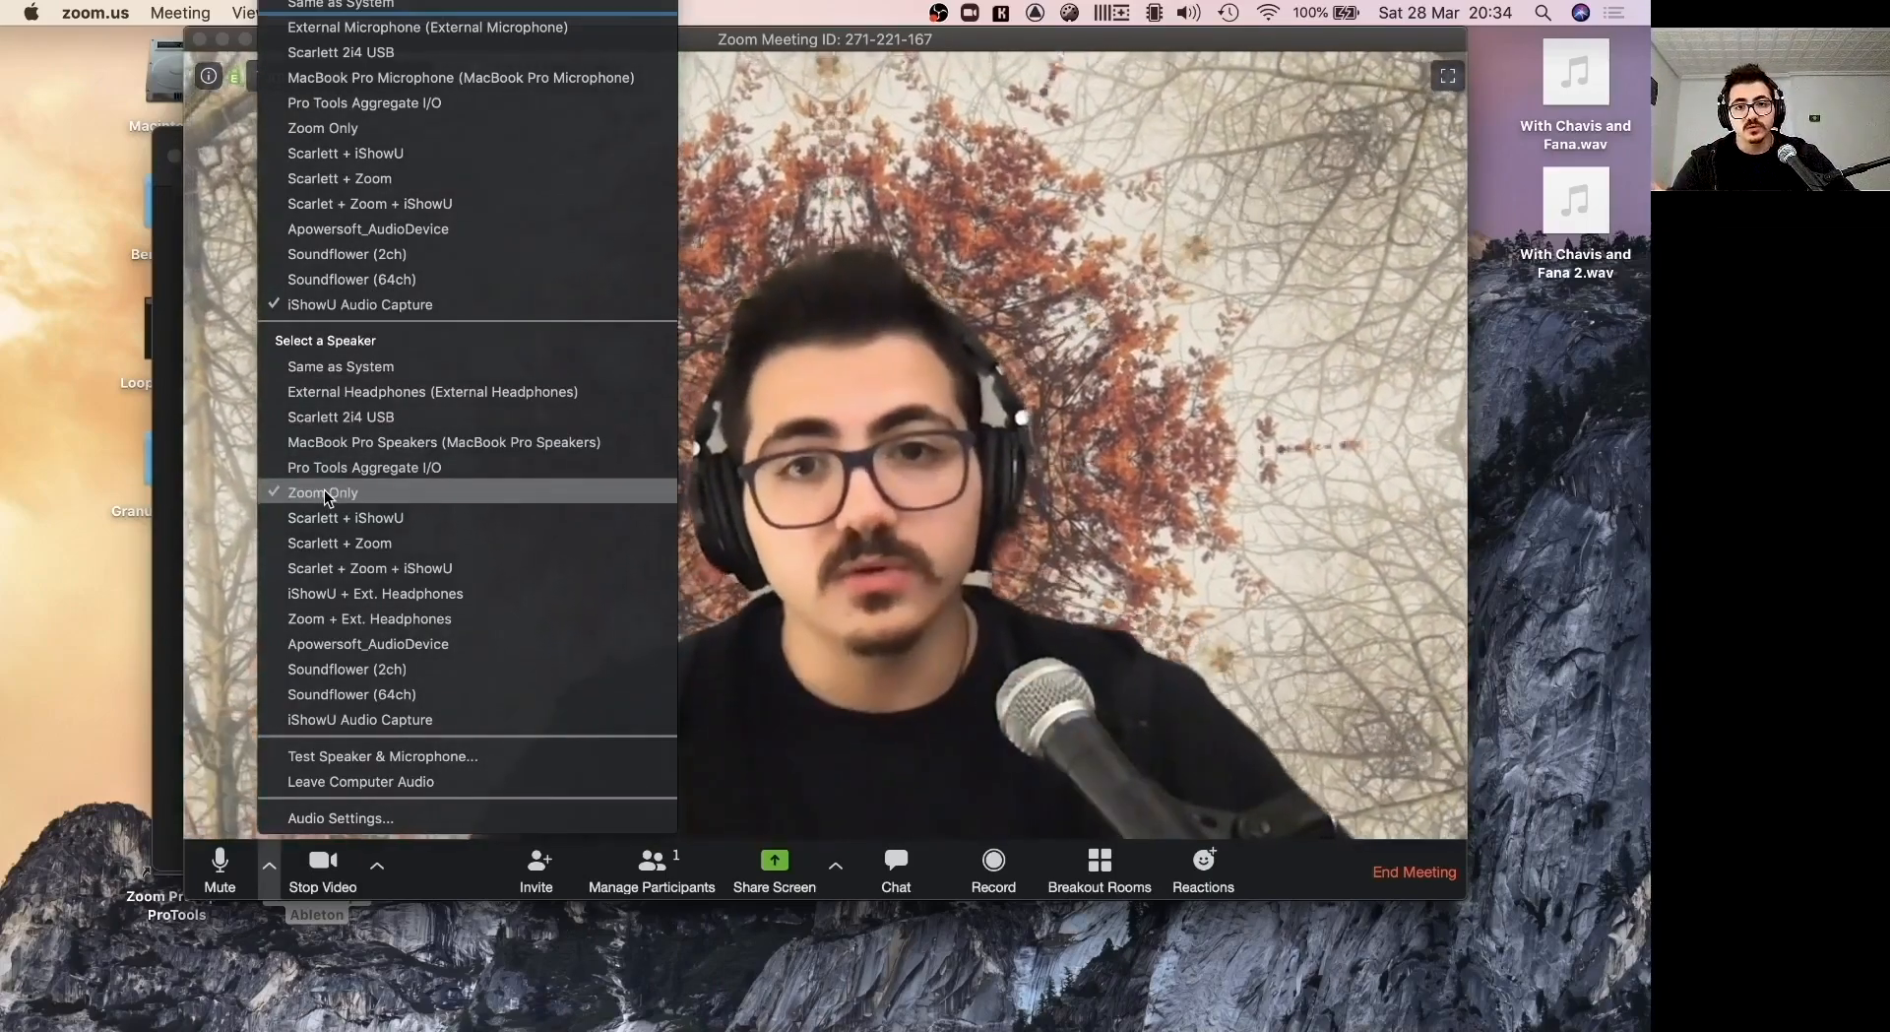
click(917, 368)
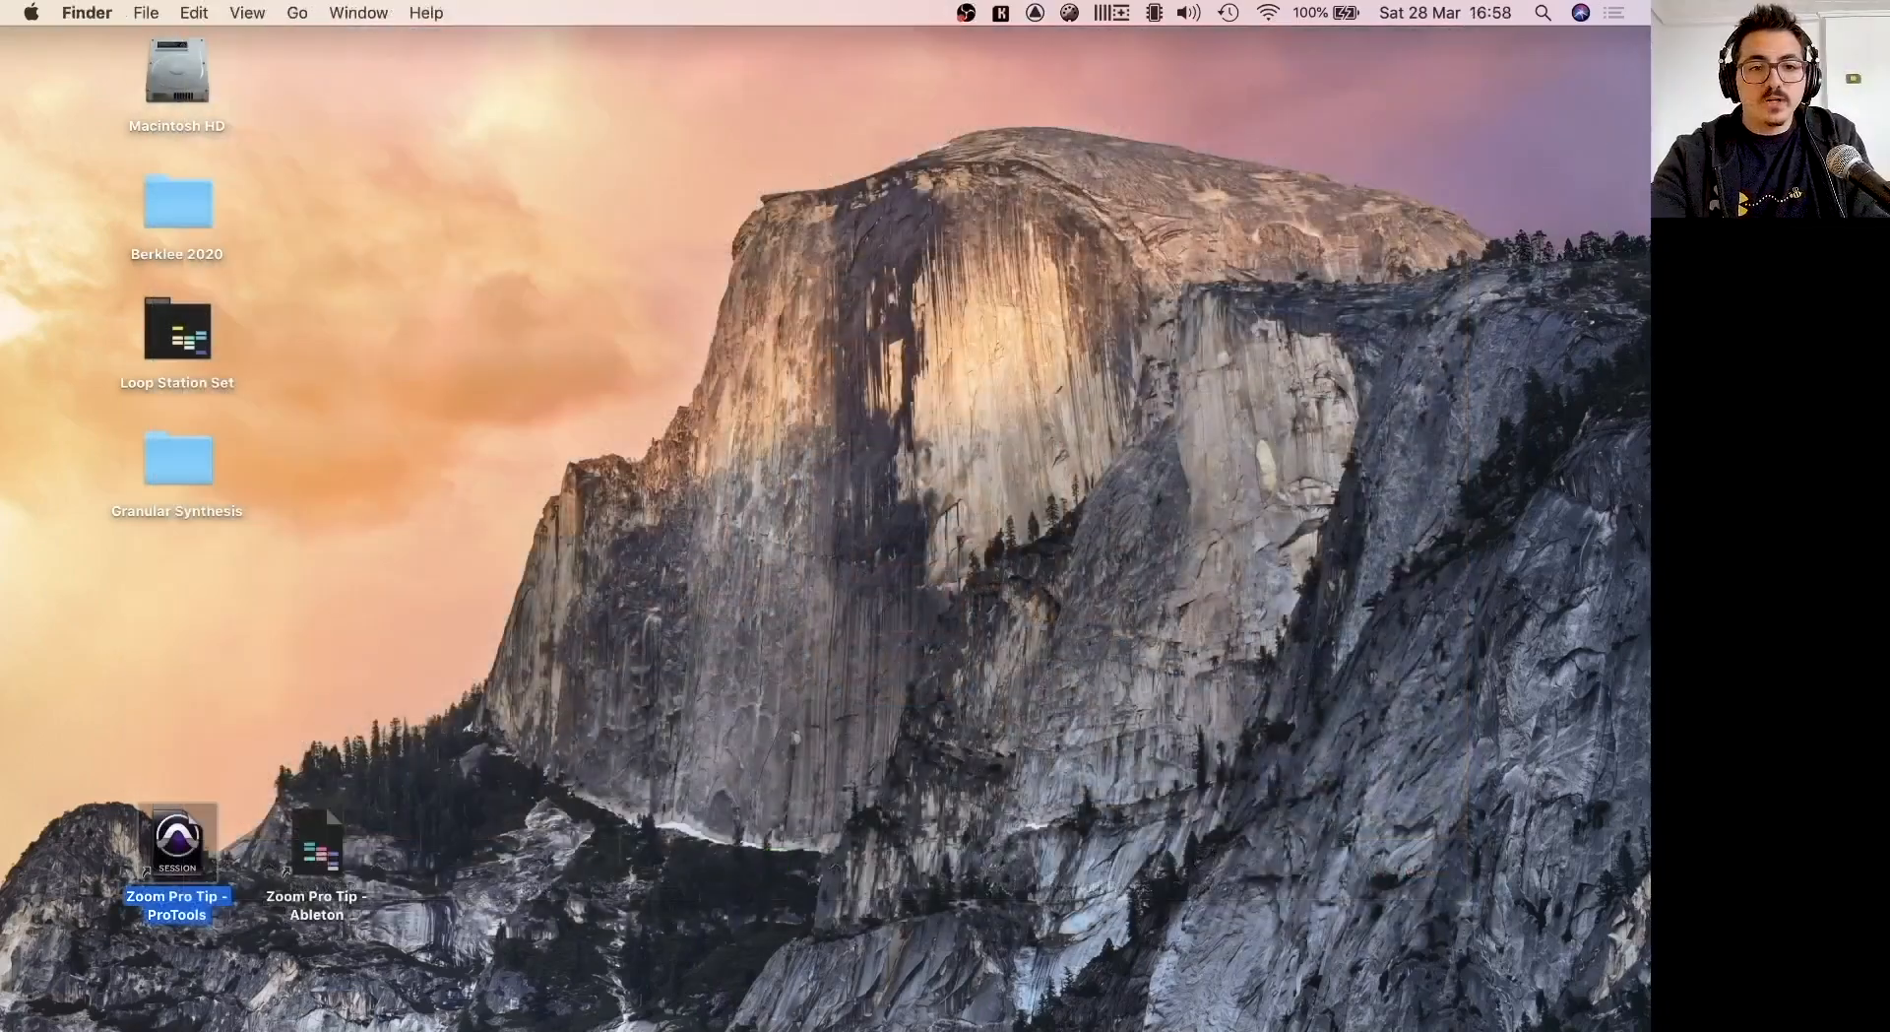
Open the Zoom Pro Tip - ProTools session from the desktop, accepting the Waves 10.0.55 preferences as they are.
double_click(168, 838)
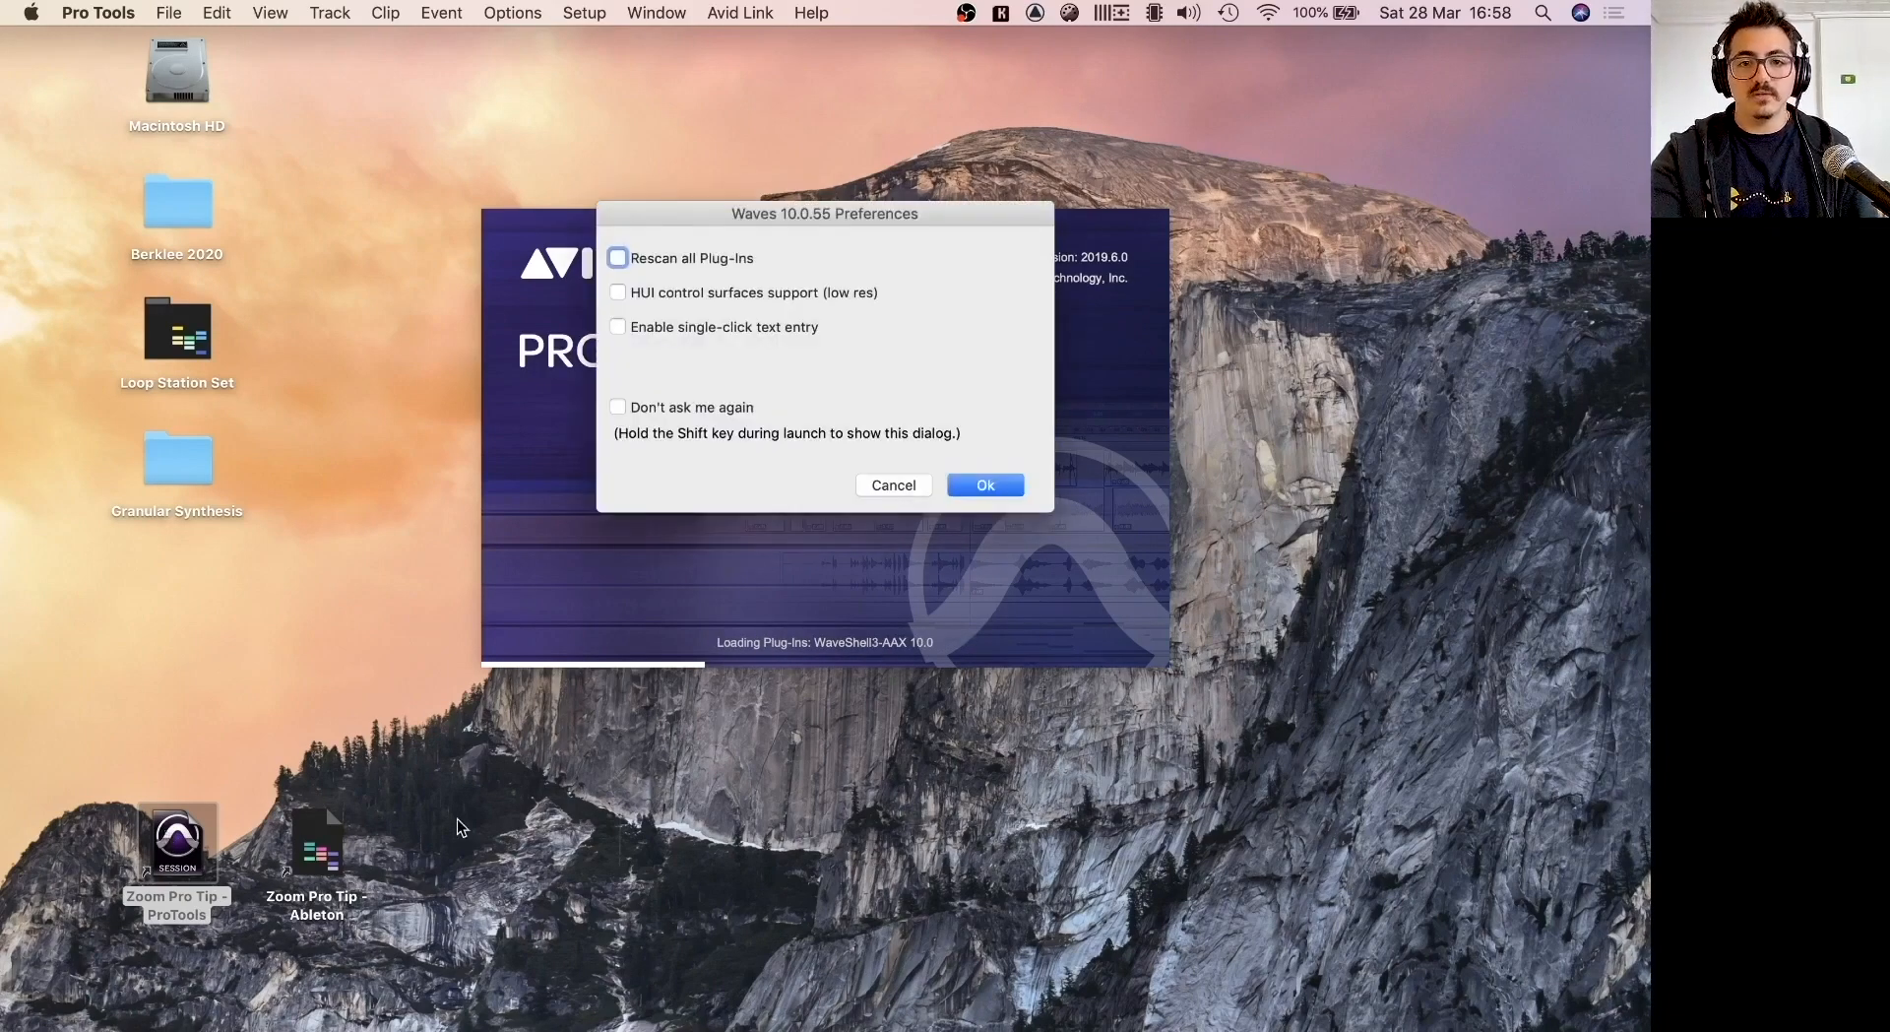
click(1006, 484)
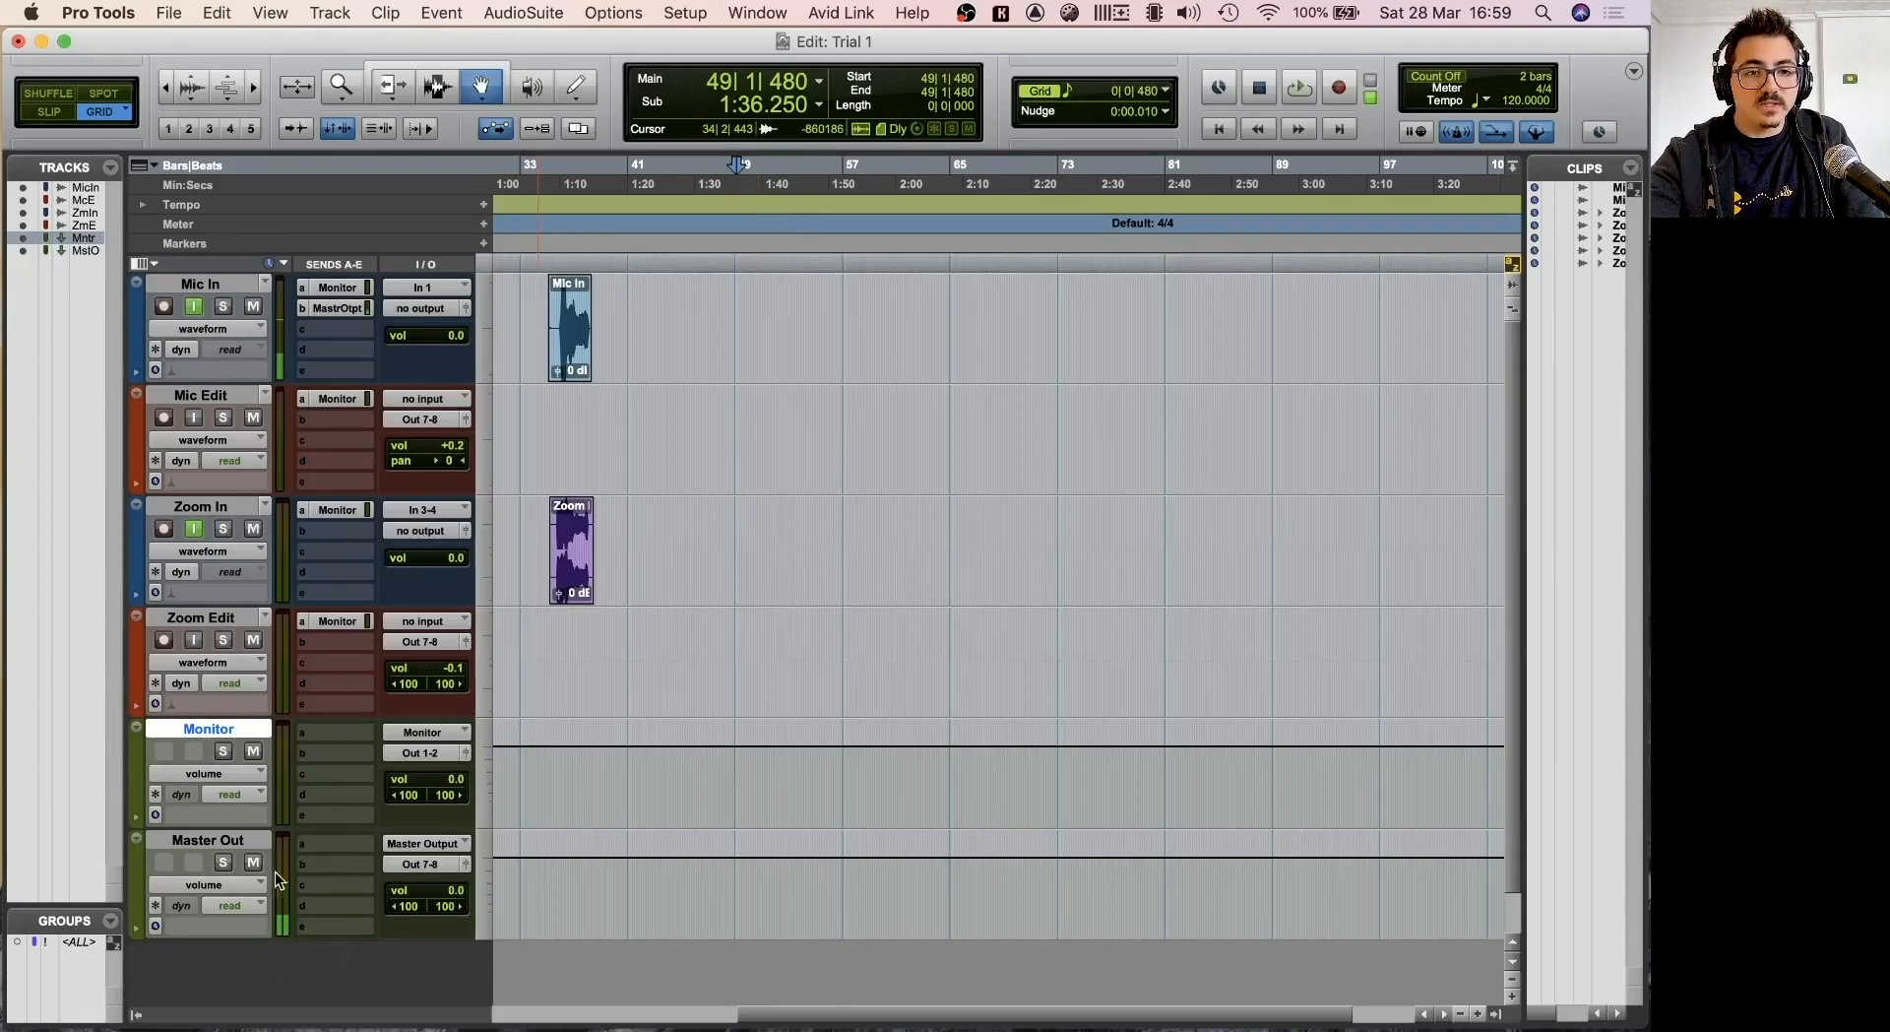
In the mixer, lower the Master Out volume and the Mic In track's Master Output send to -∞.
key(super+equal)
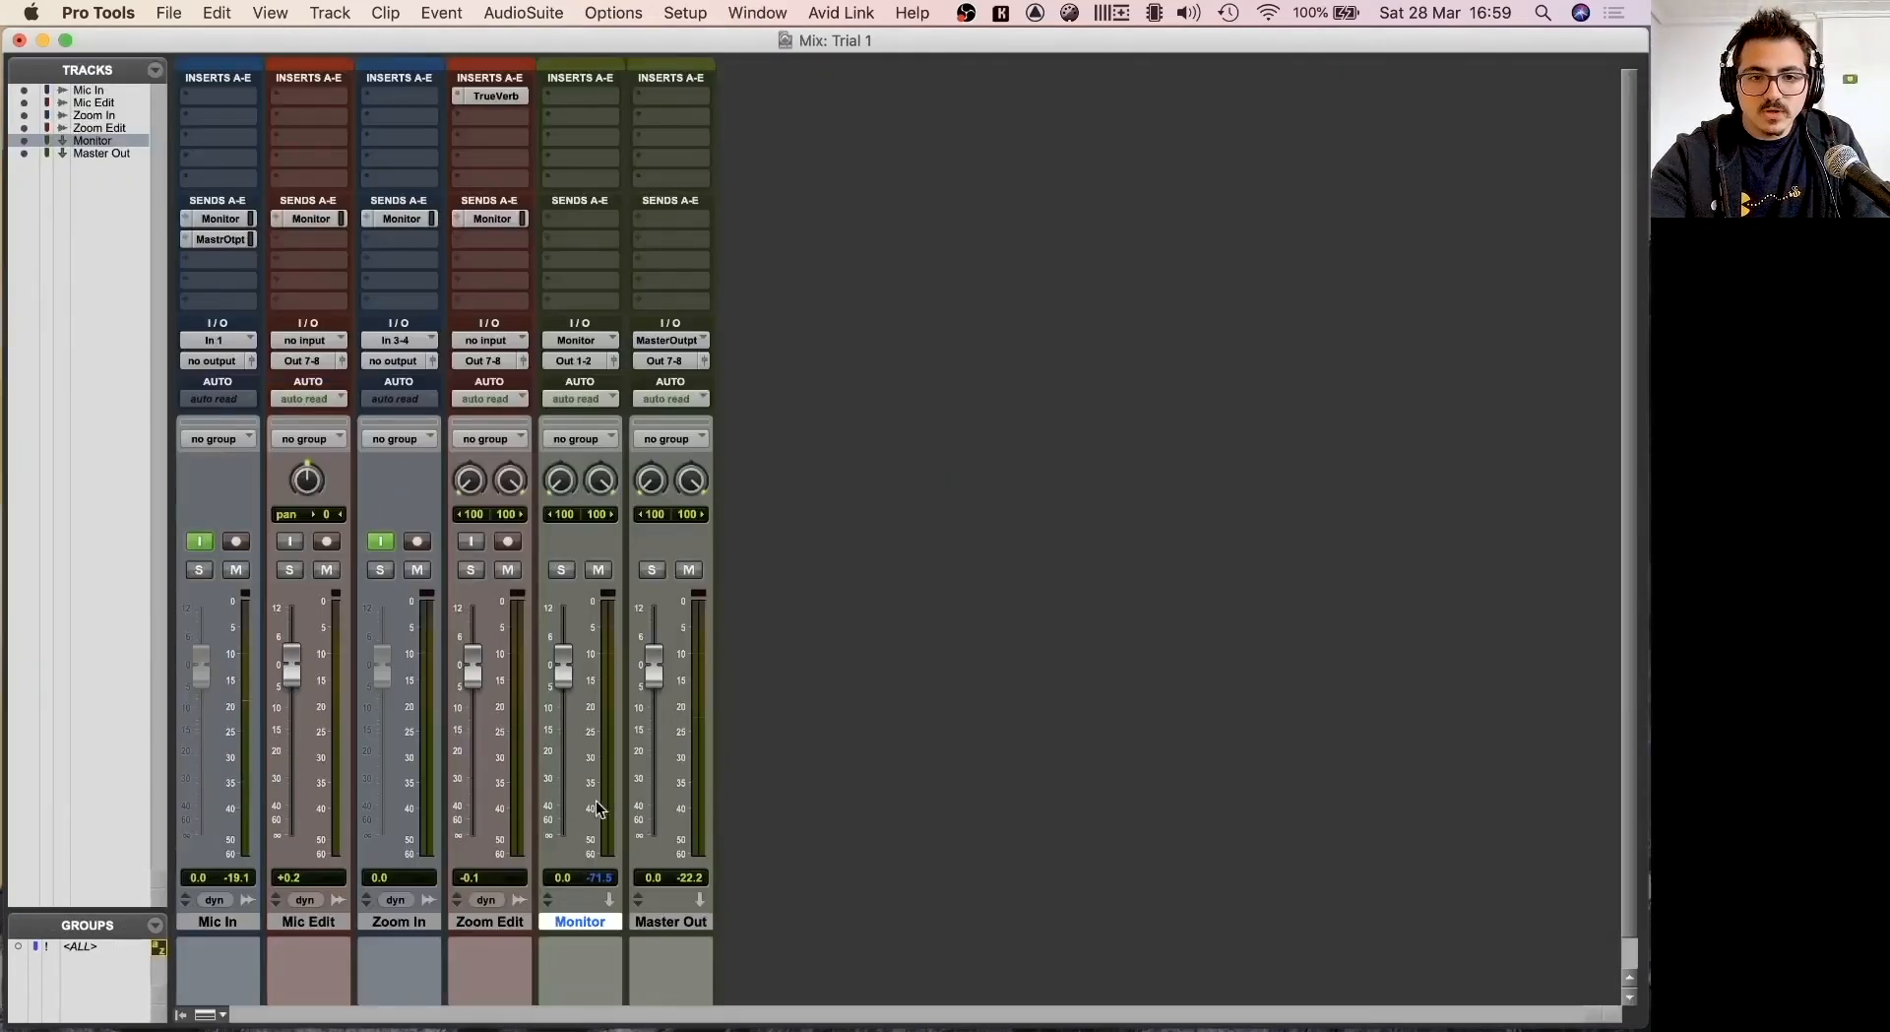
drag(655, 669, 670, 896)
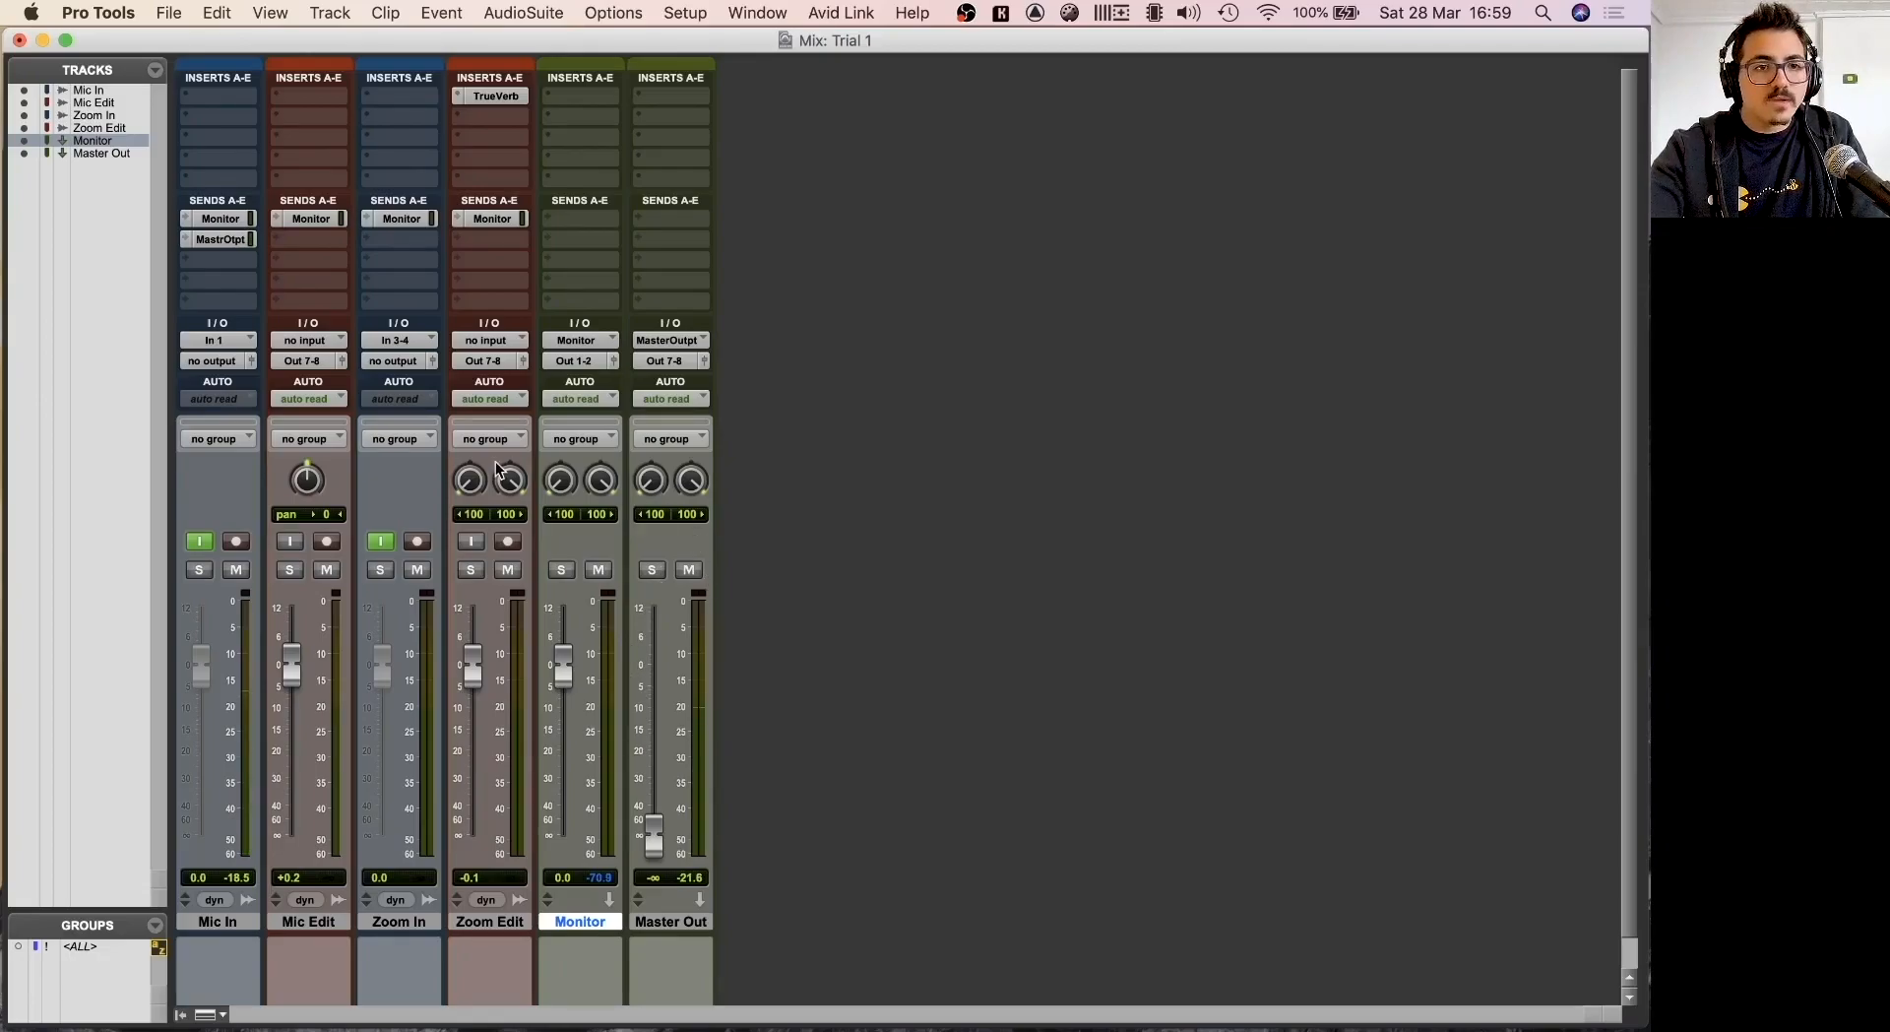
click(214, 242)
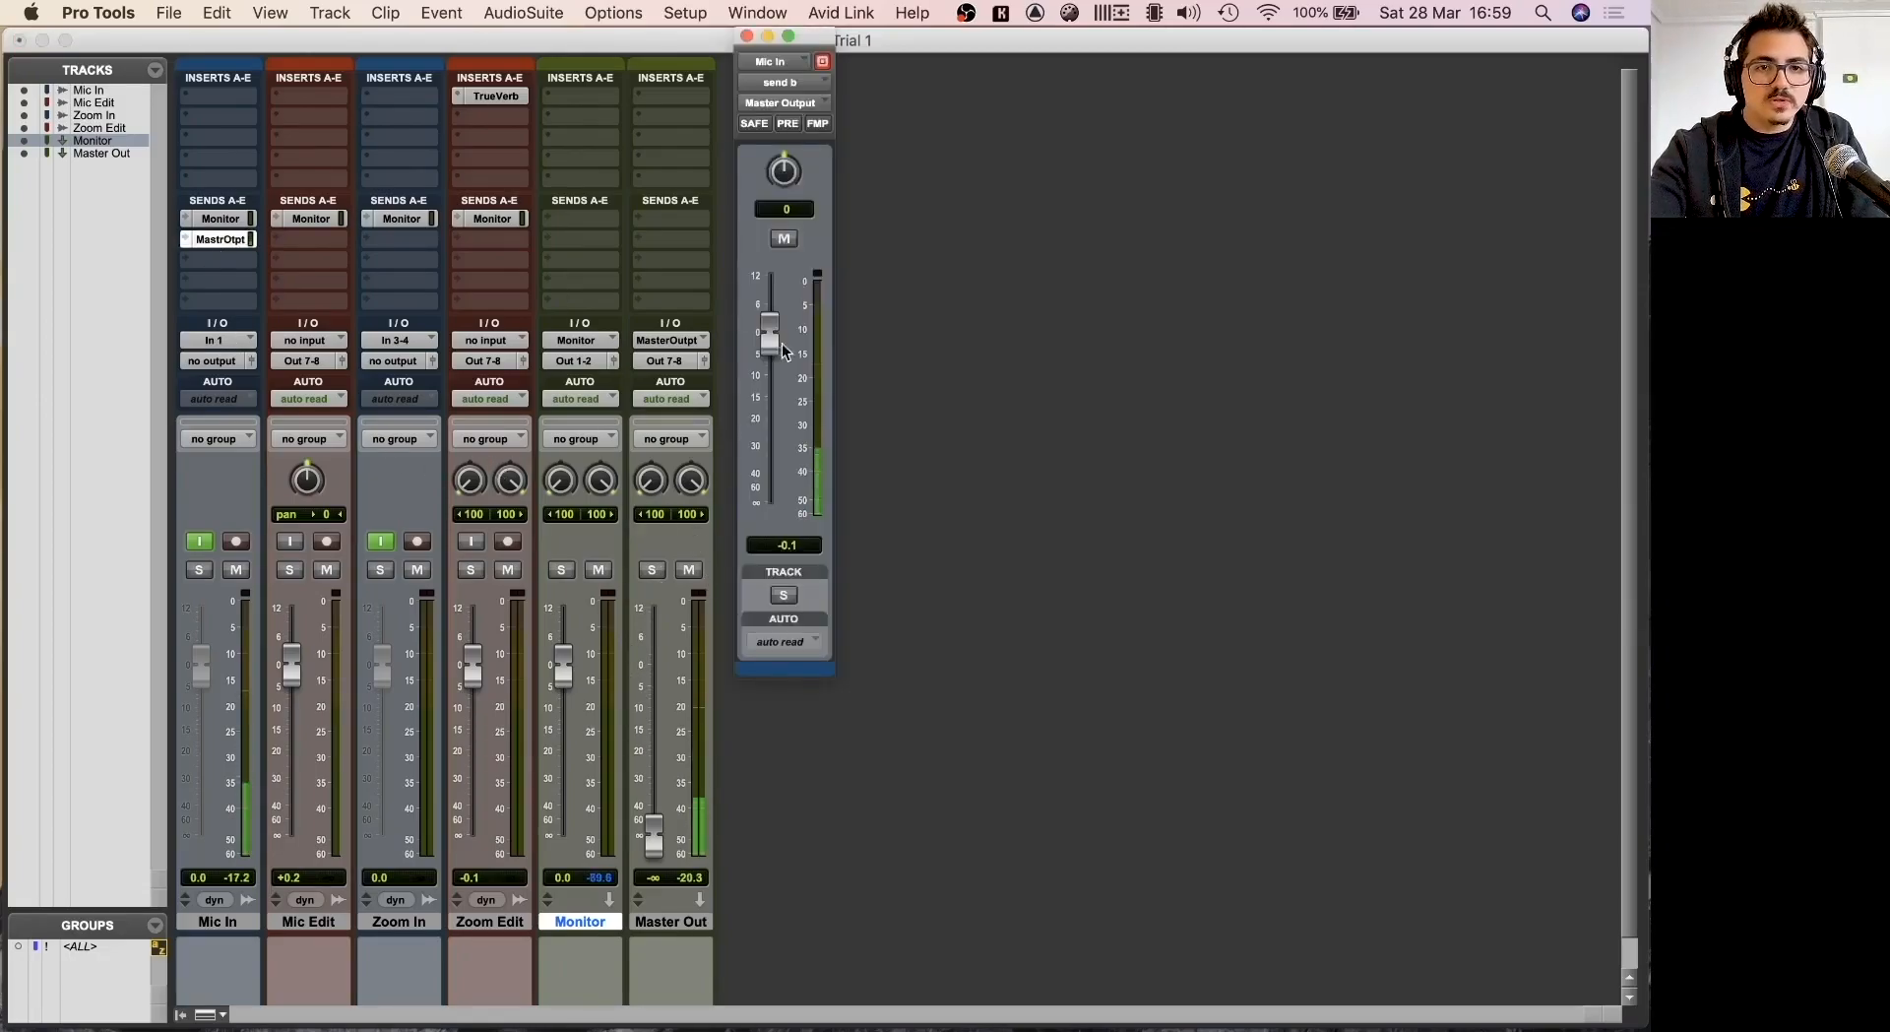
drag(774, 340, 772, 701)
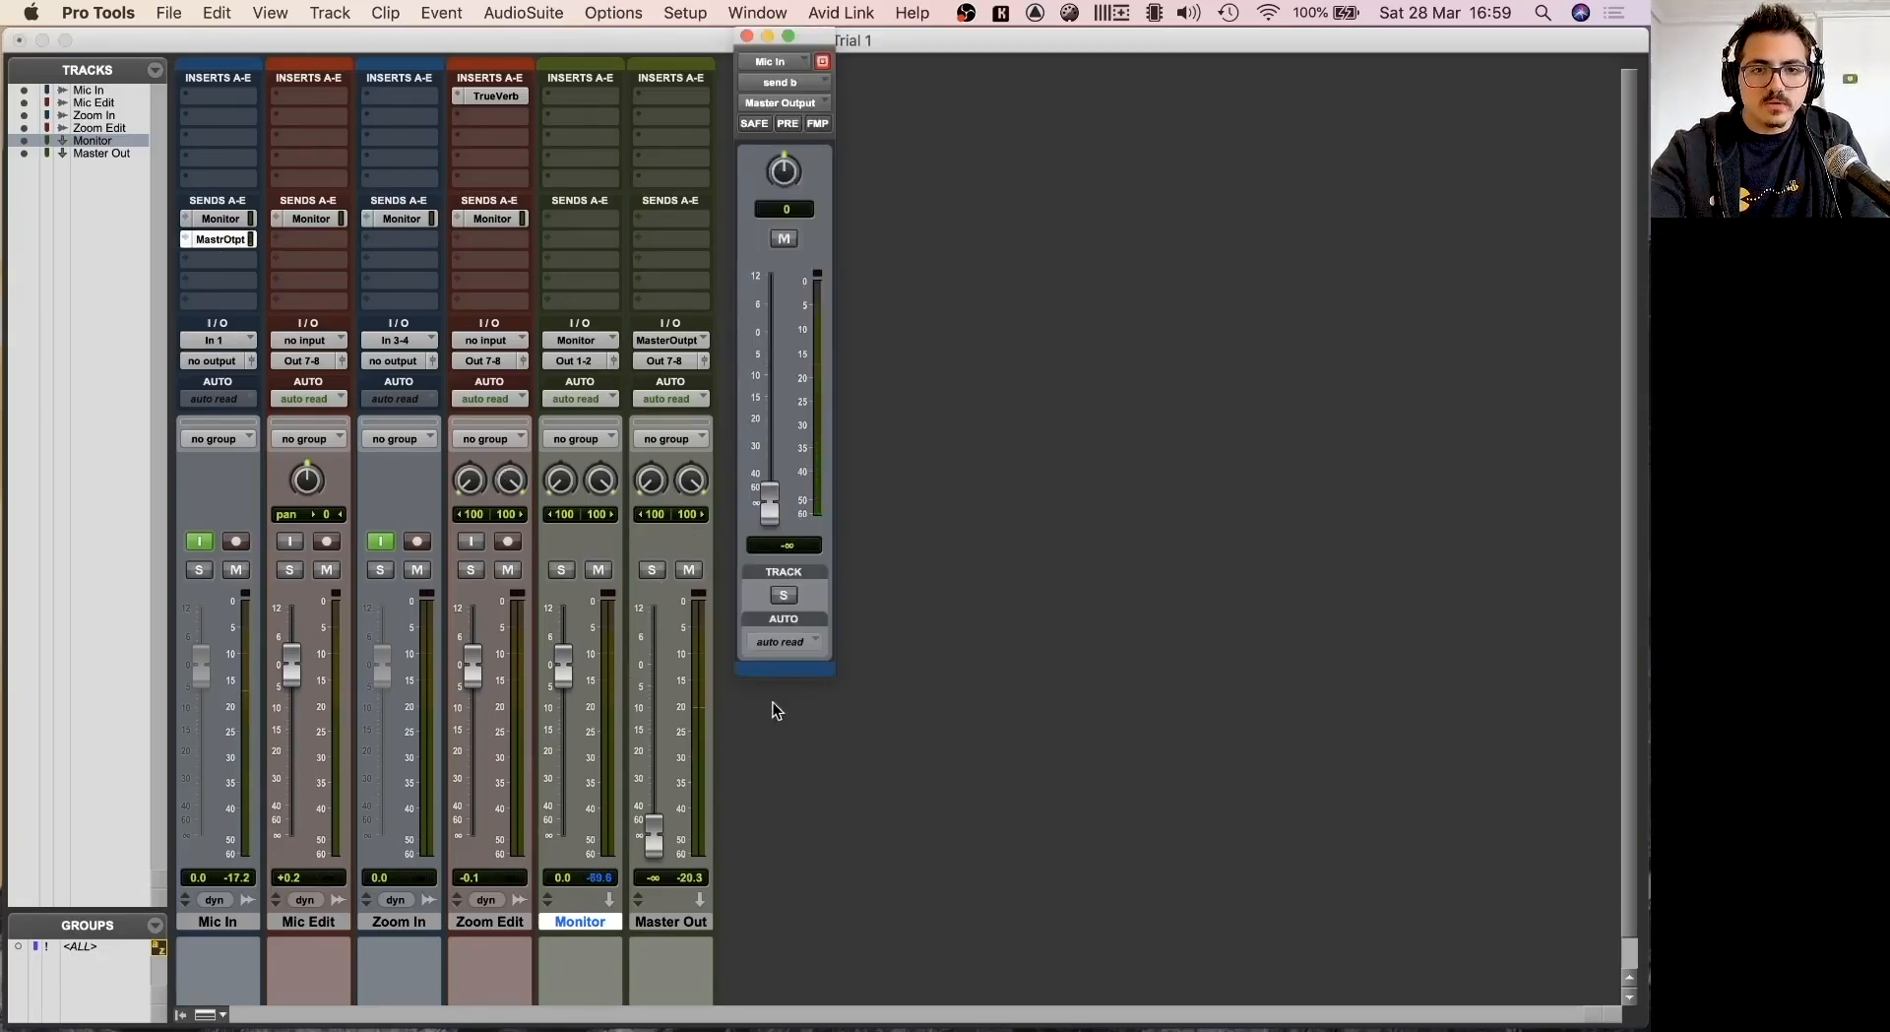
click(747, 36)
Check the Playback Engine's audio device and the available hardware buffer sizes.
click(675, 14)
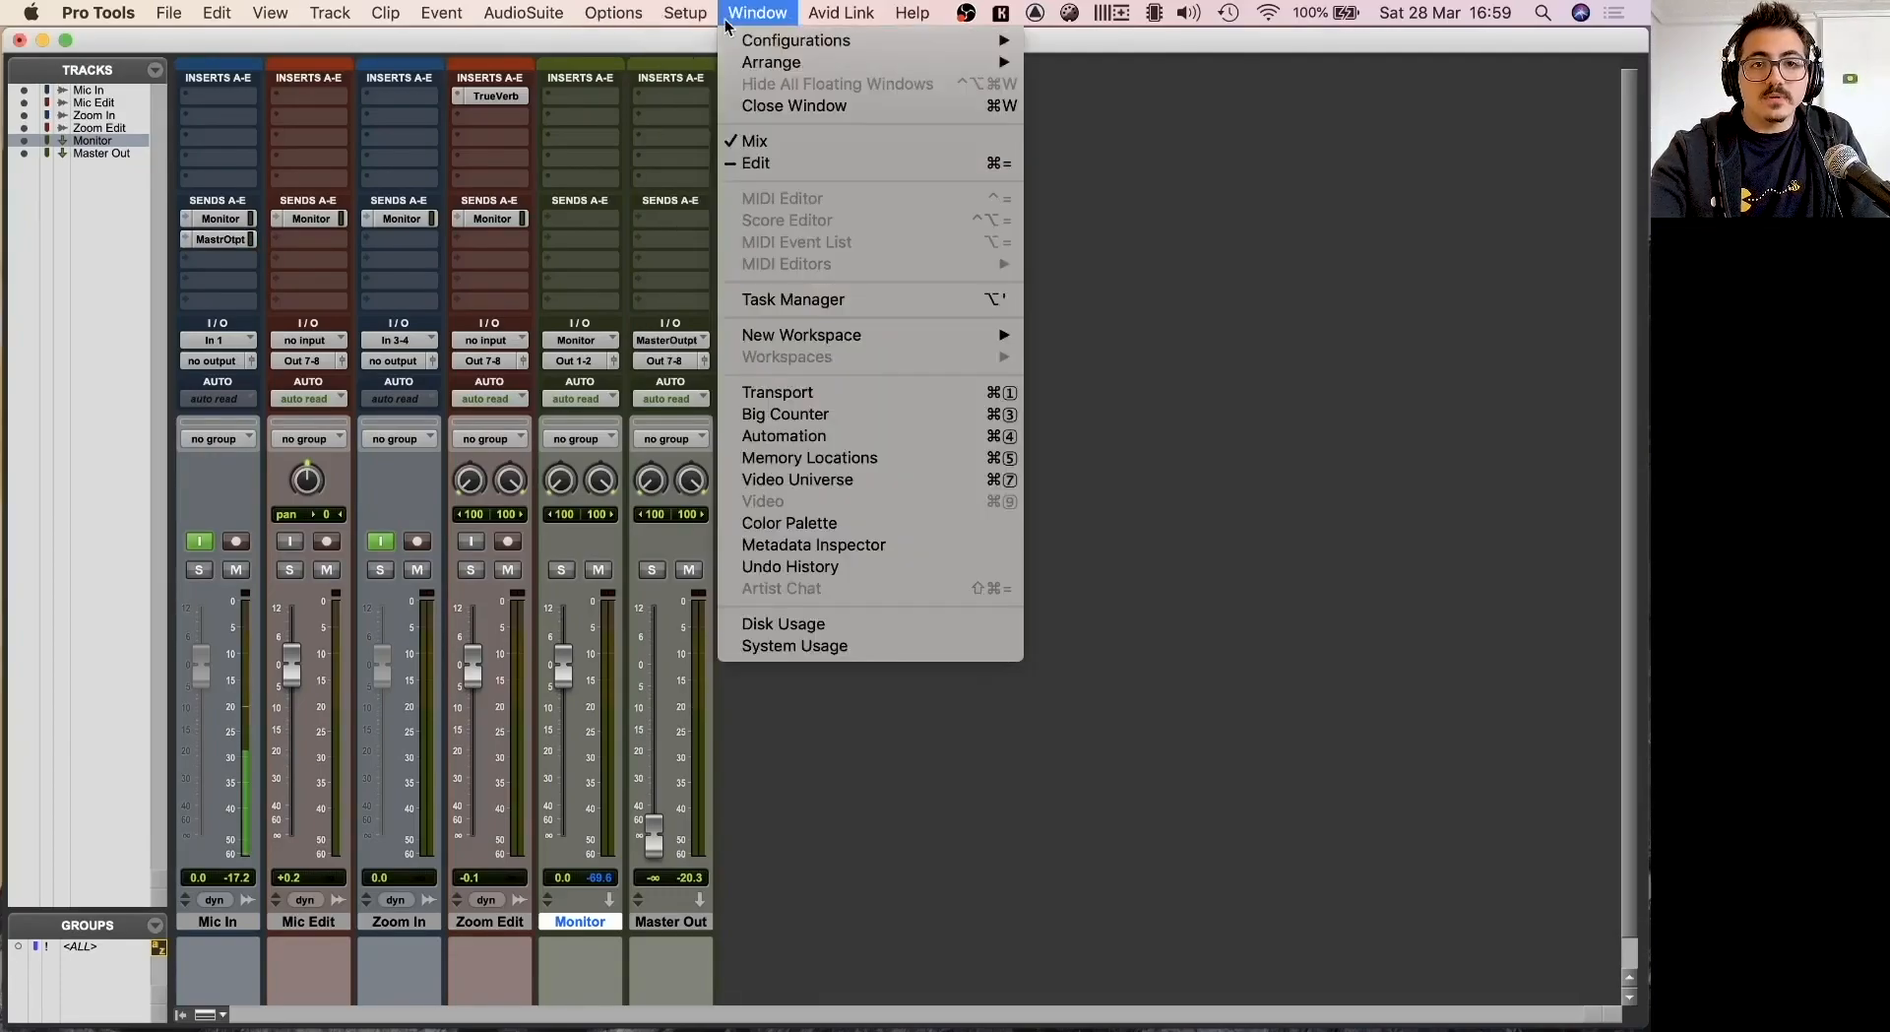
click(708, 63)
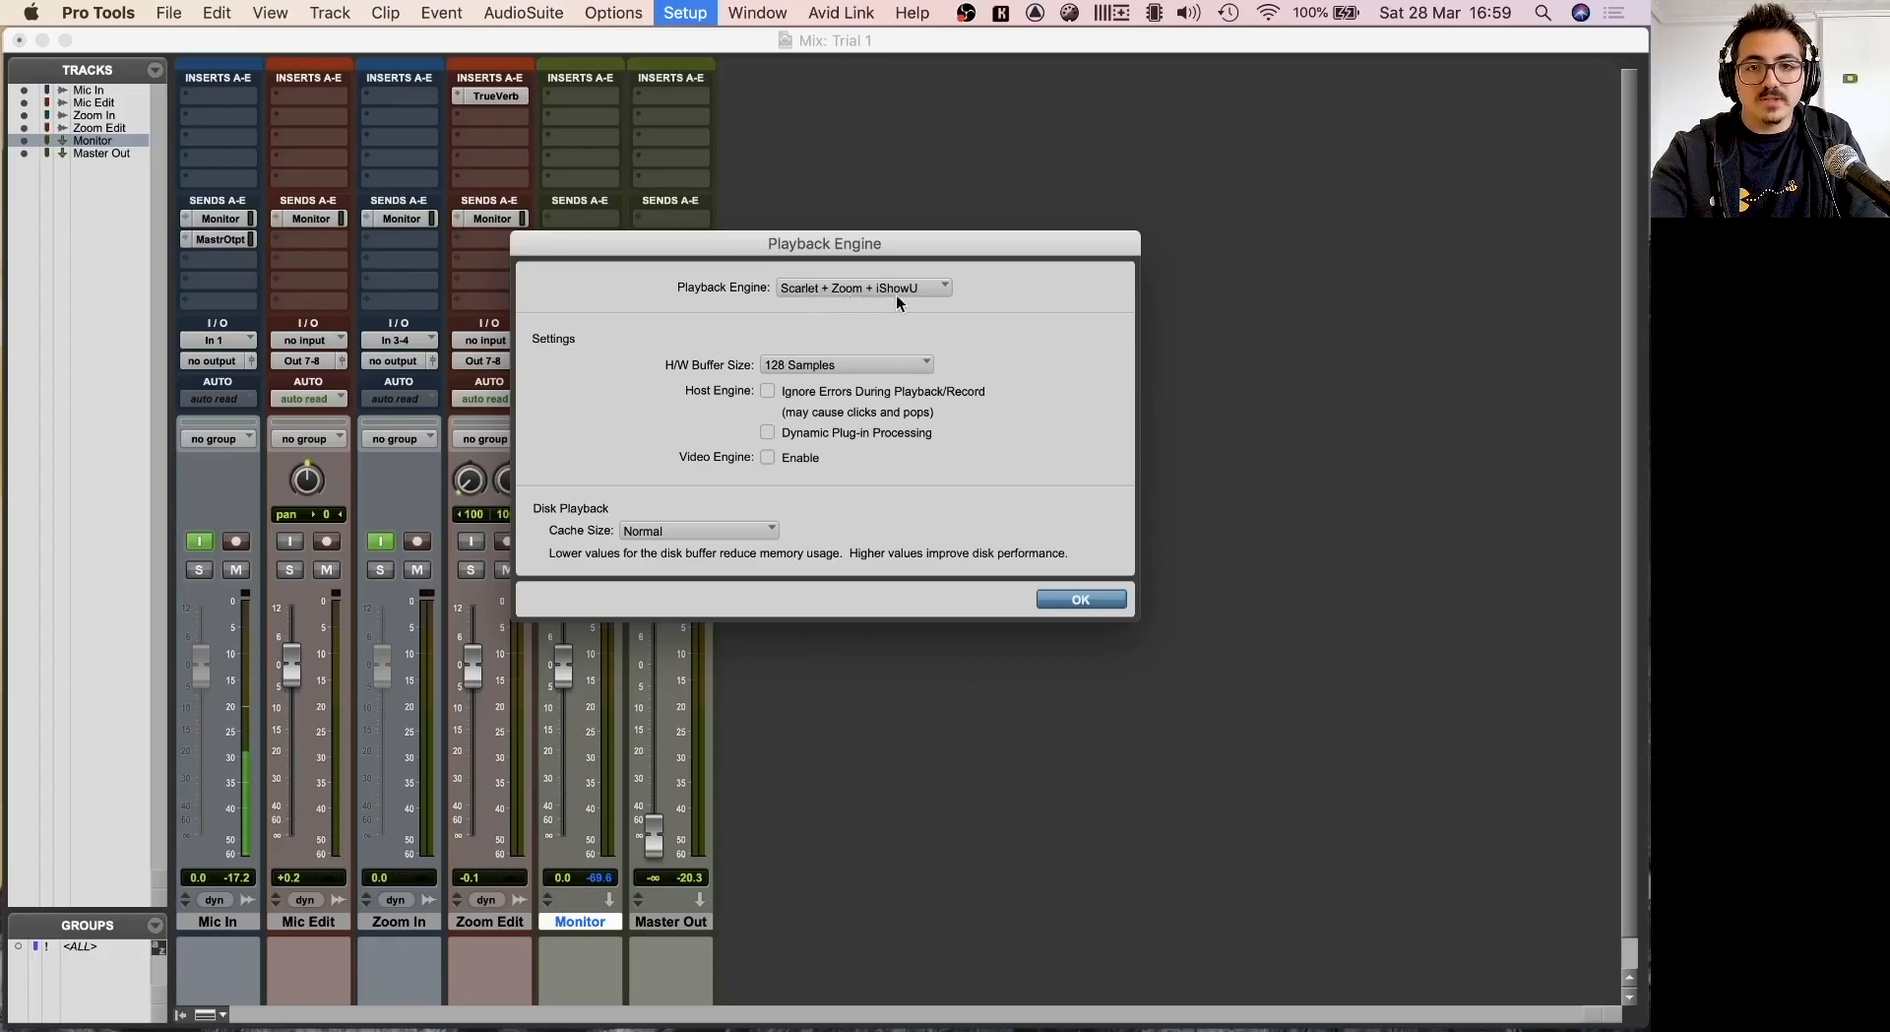
click(841, 369)
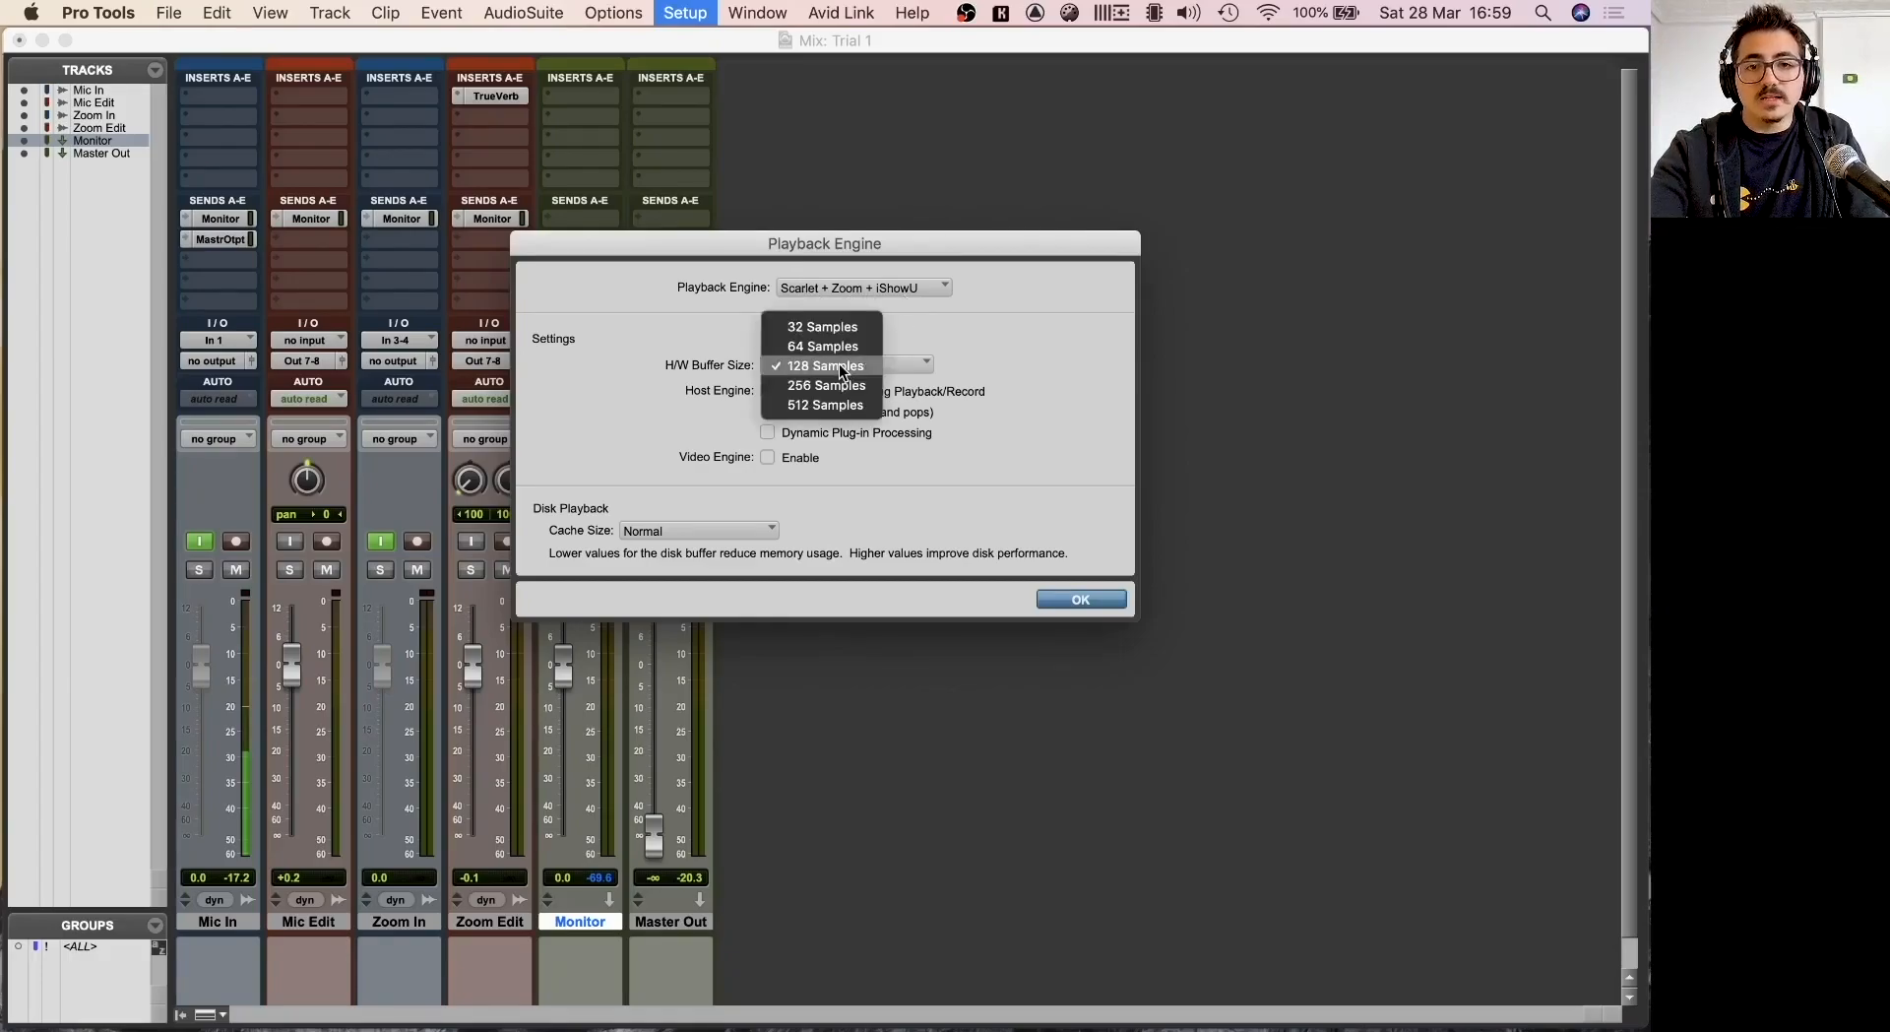
click(1024, 376)
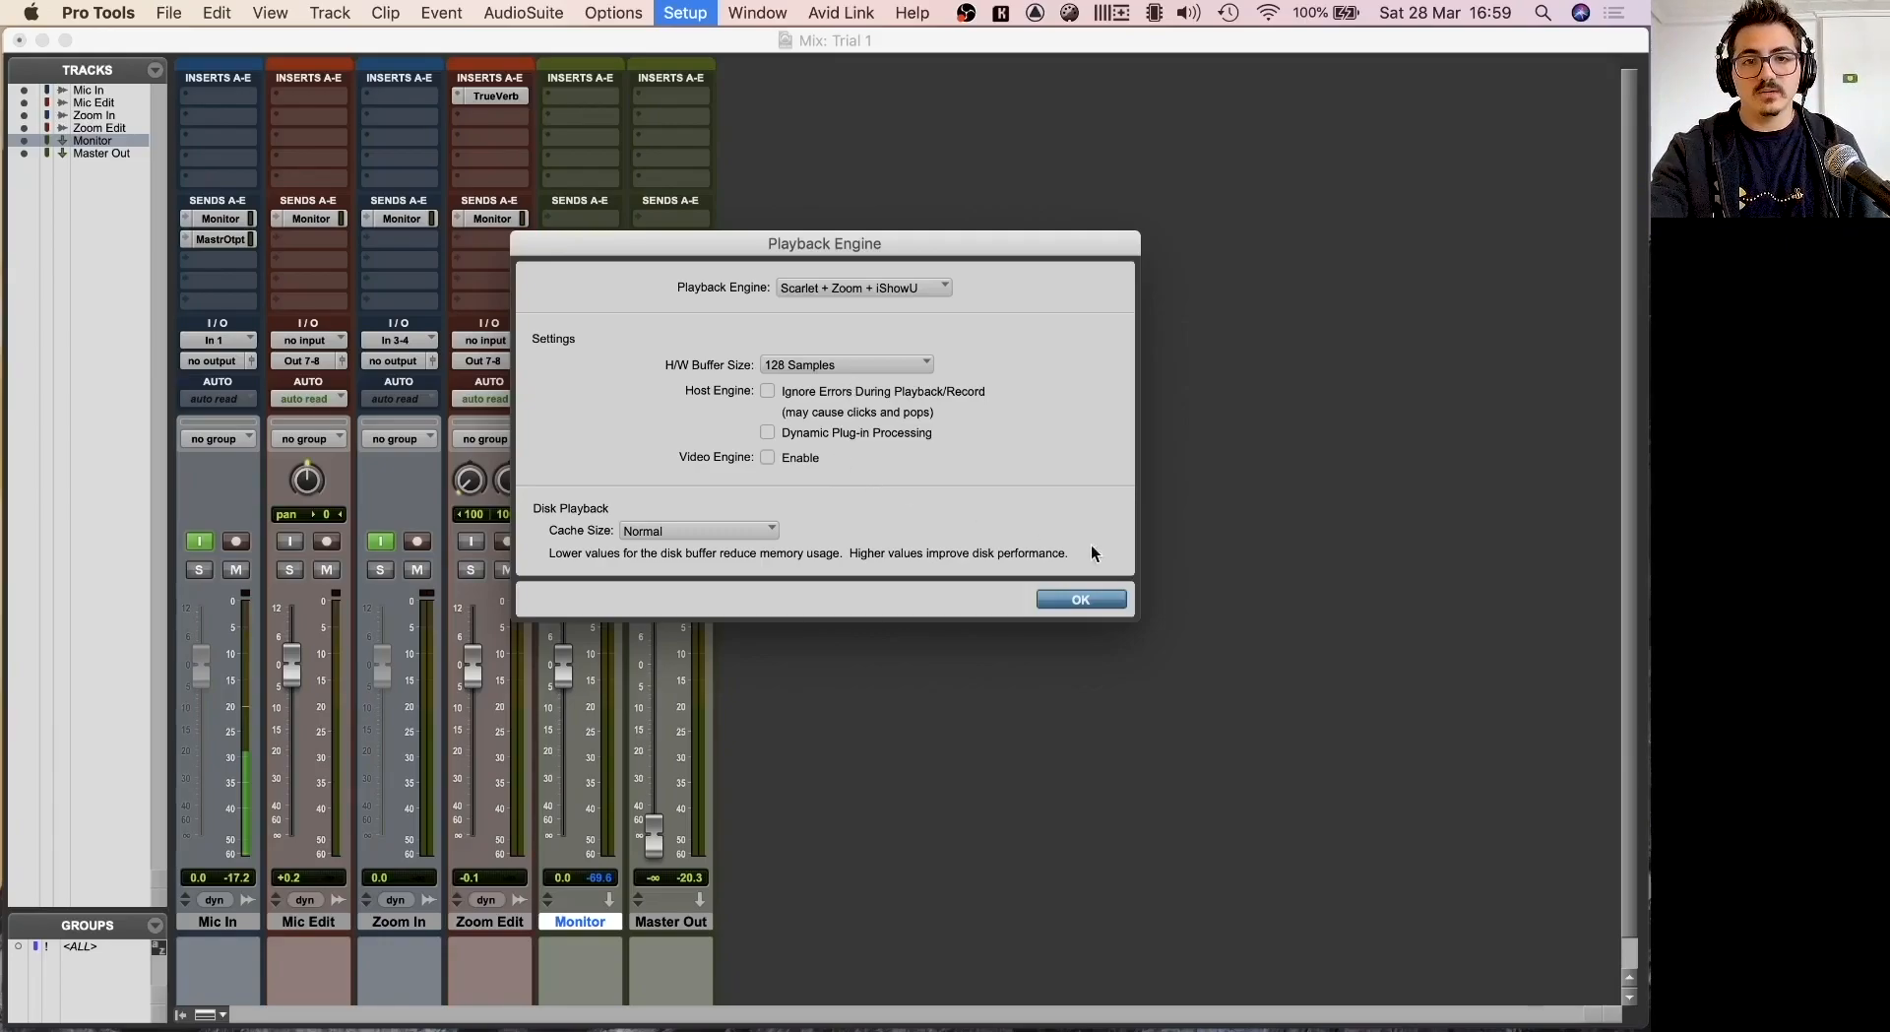
click(1081, 599)
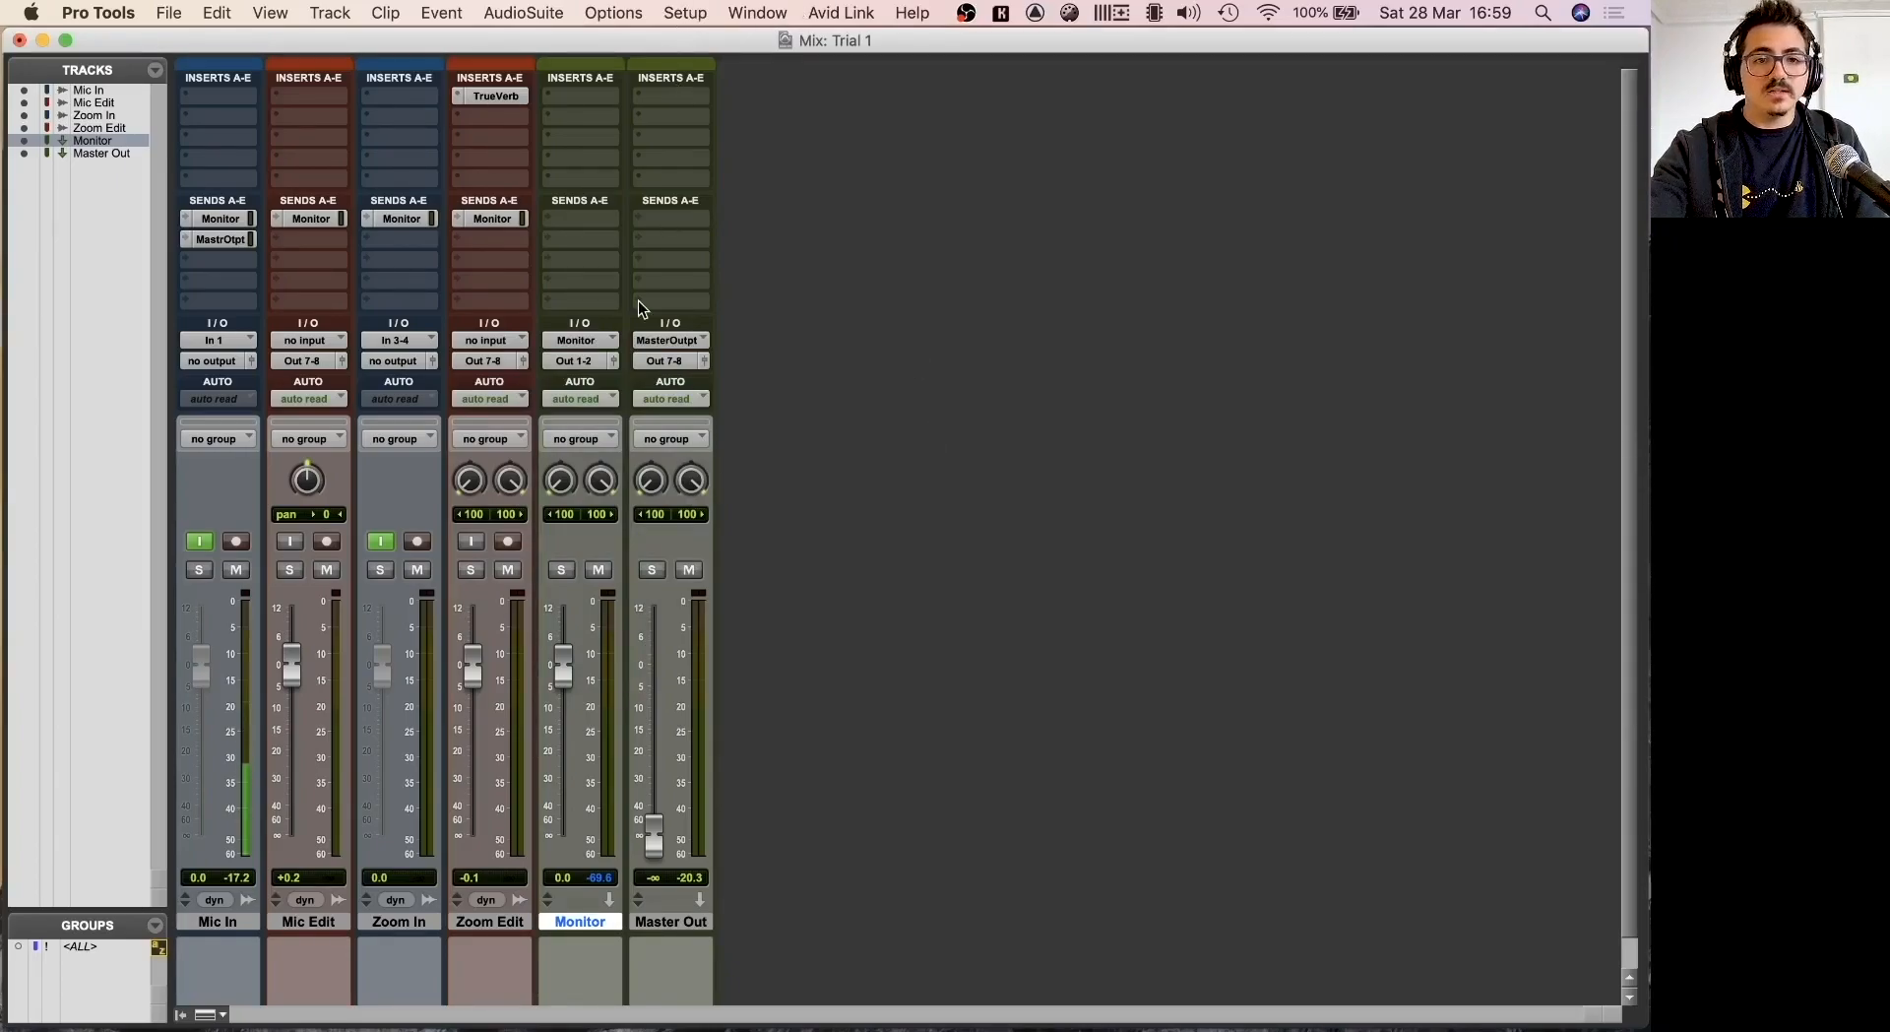
Lower the Mic In track's Monitor send to -∞.
click(217, 219)
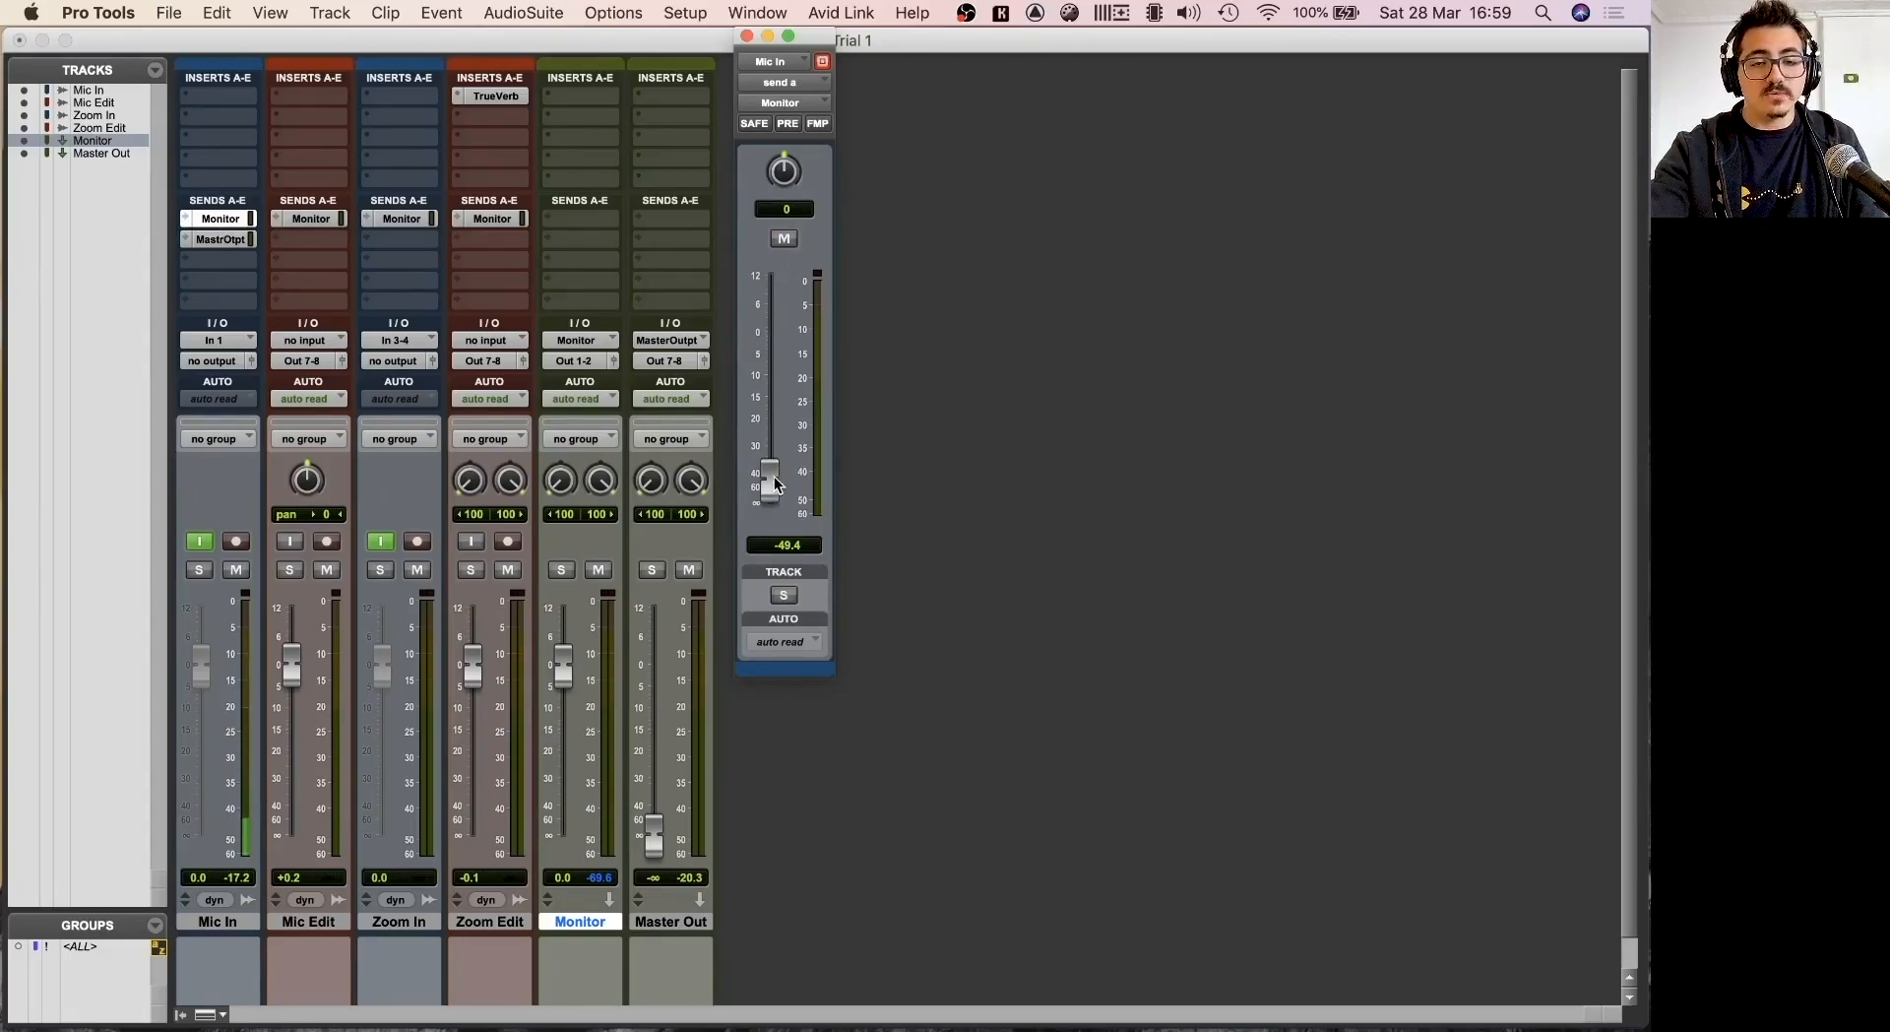
mouse_move(775, 484)
mouse_down()
mouse_move(775, 321)
mouse_move(771, 507)
mouse_up()
click(746, 36)
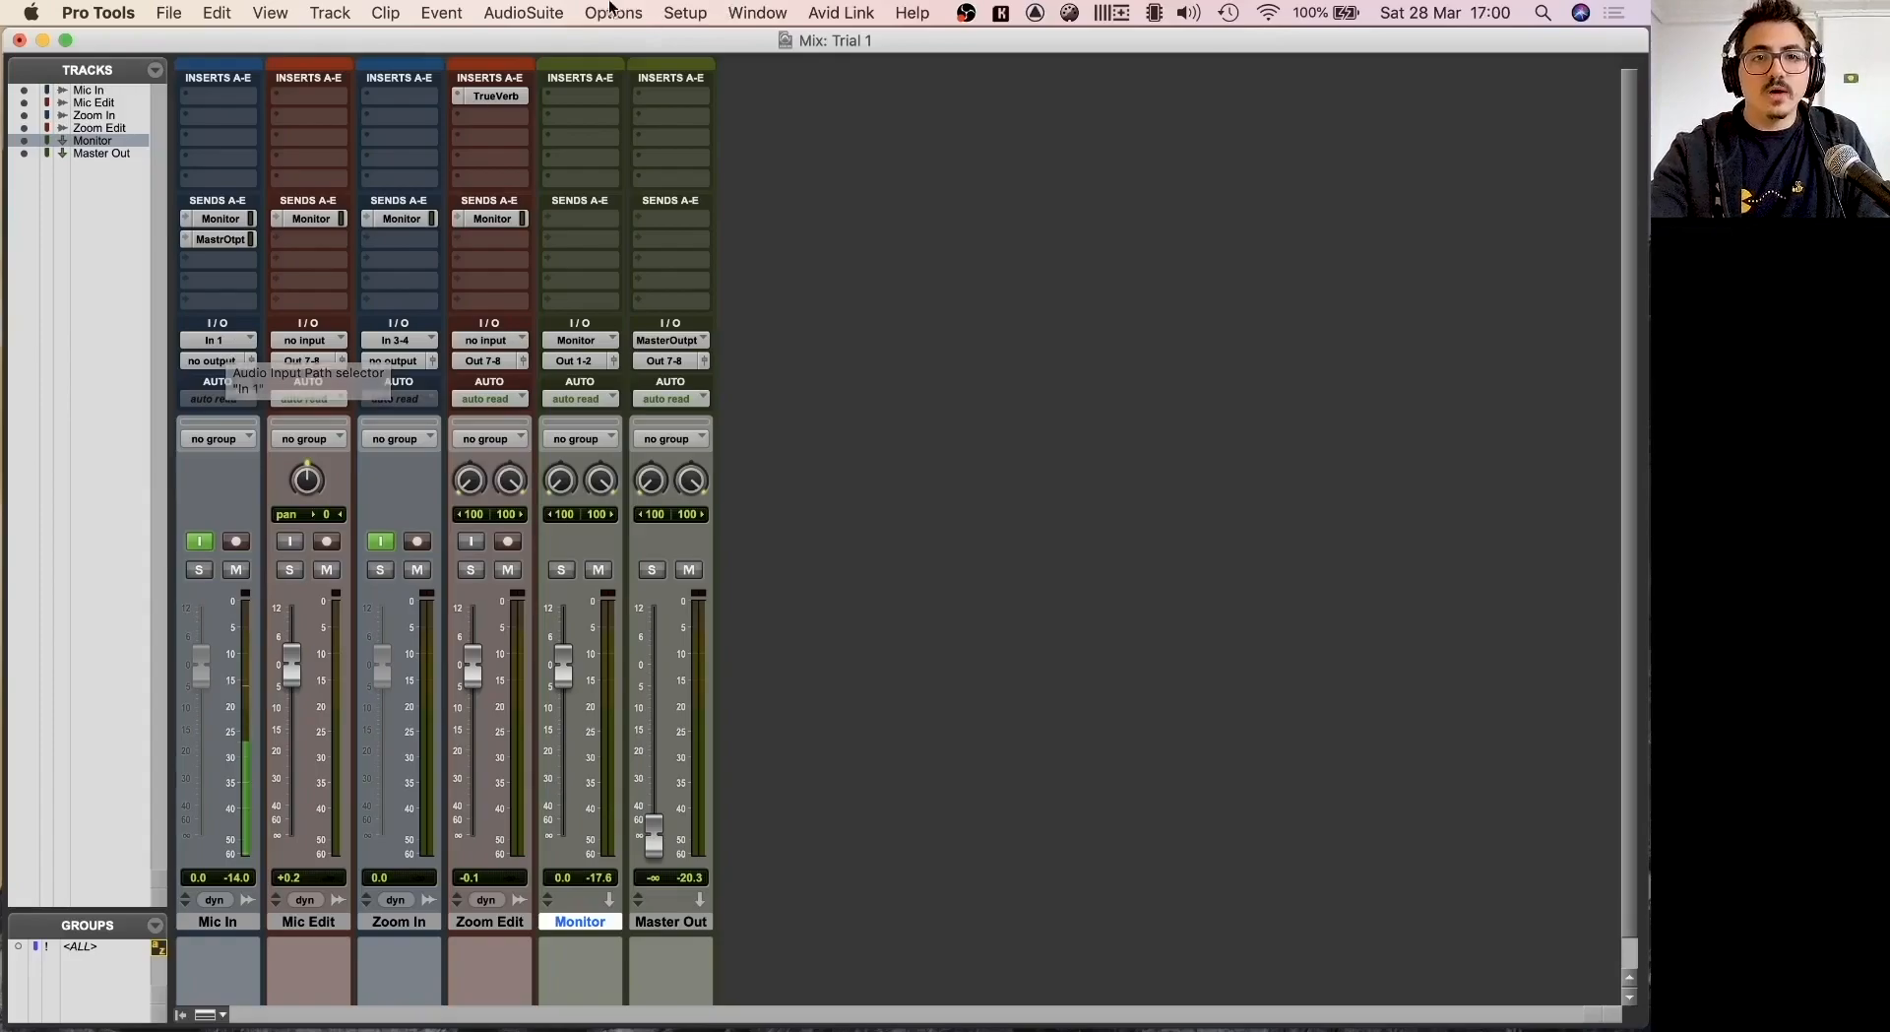
Review the input and output path assignments in the I/O Setup.
click(685, 13)
click(703, 143)
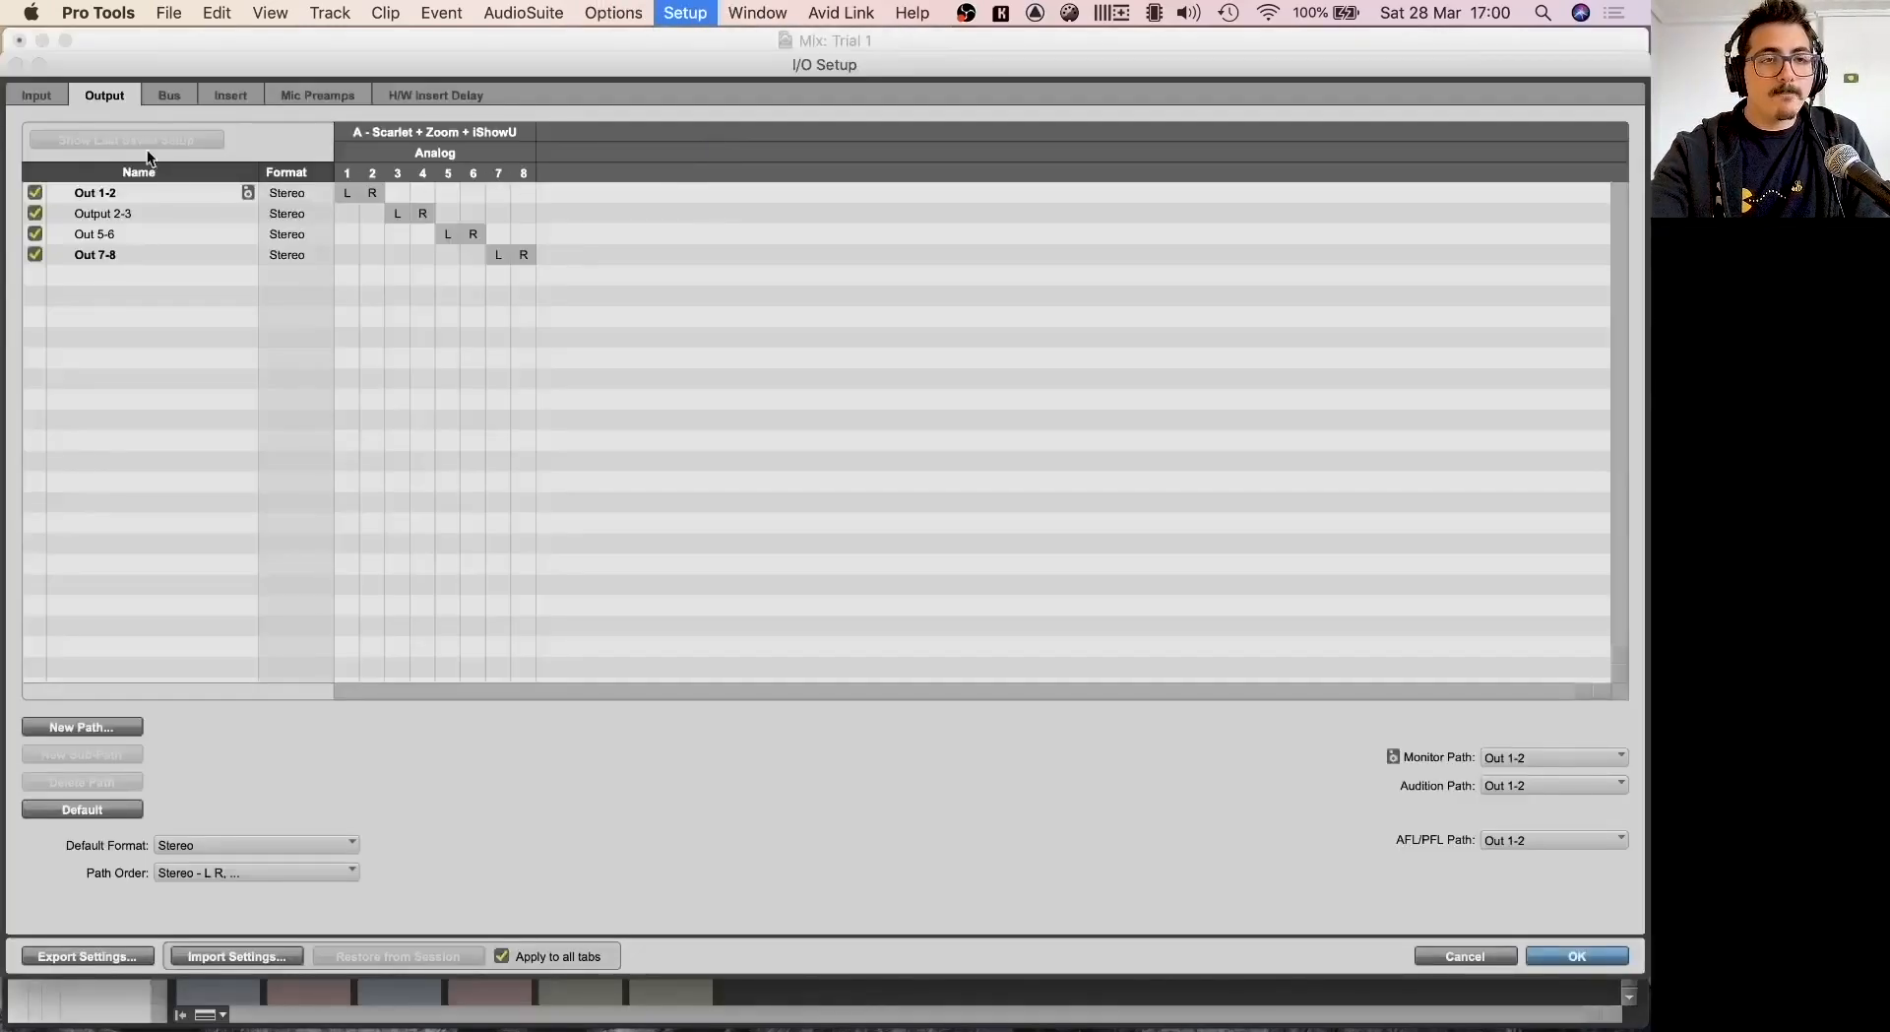
click(52, 97)
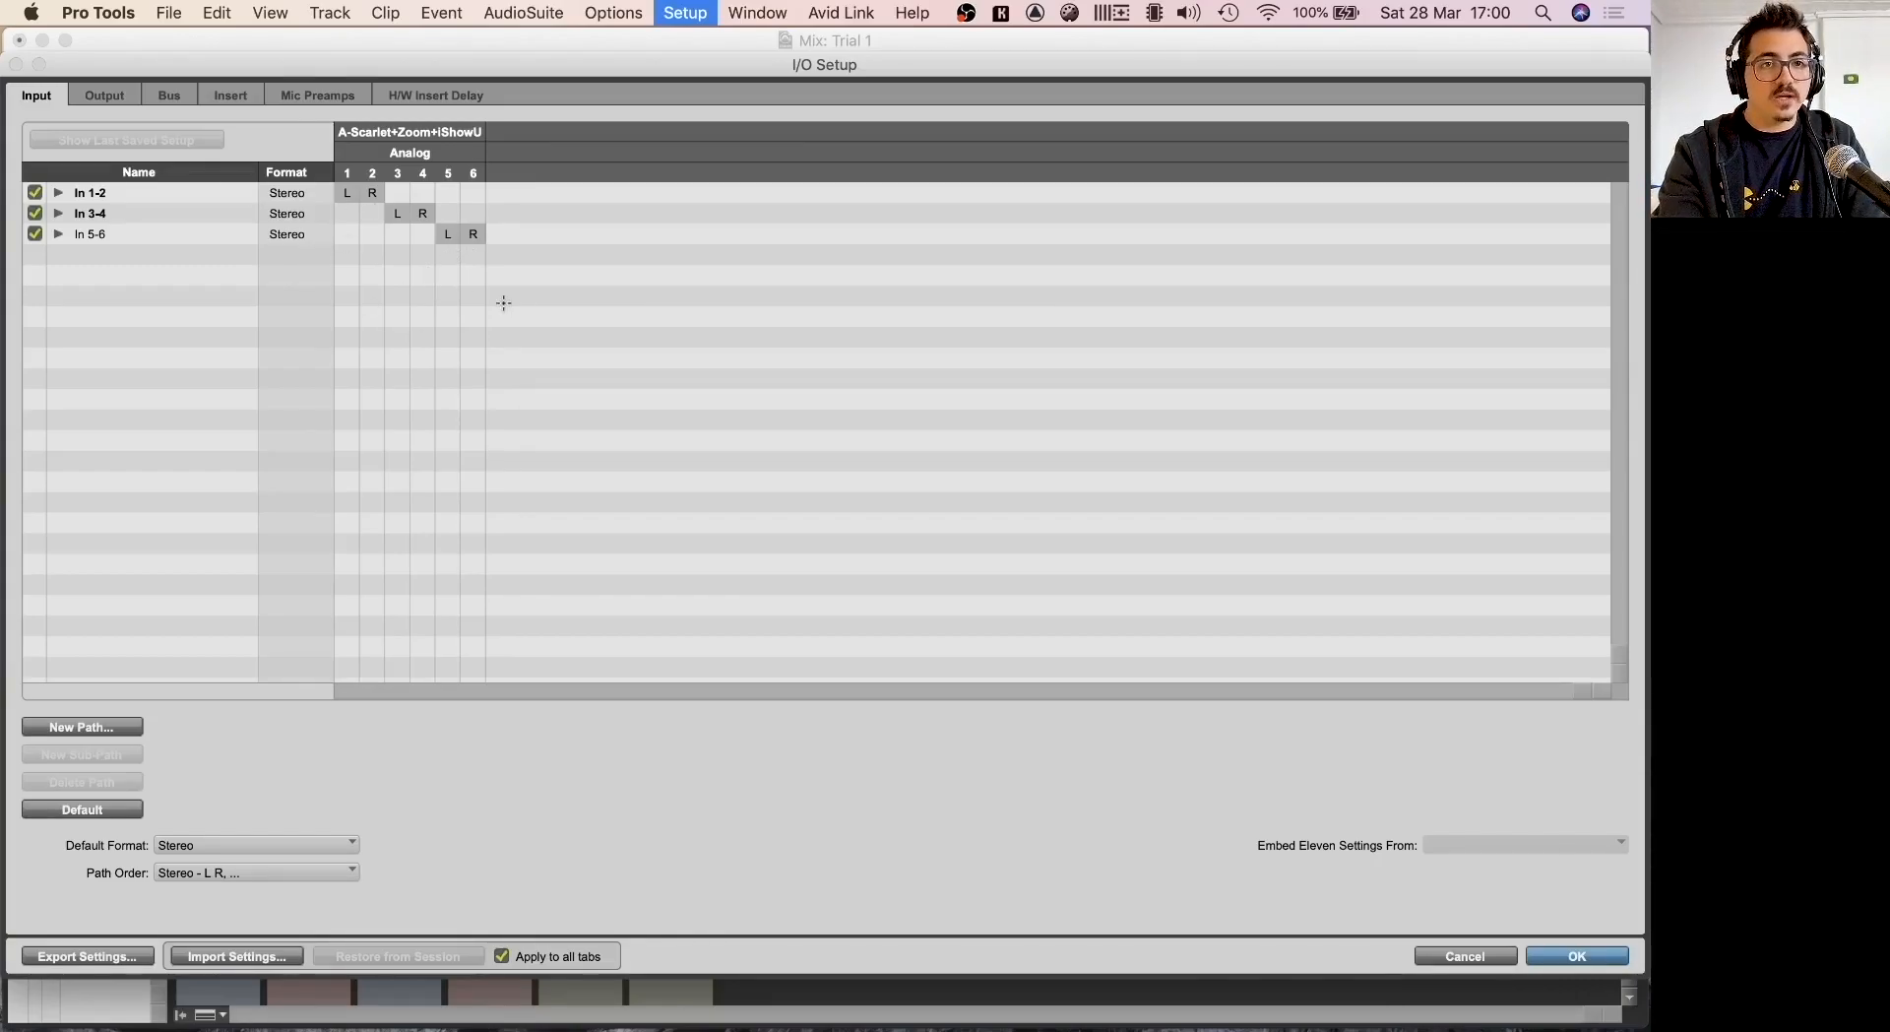
click(102, 93)
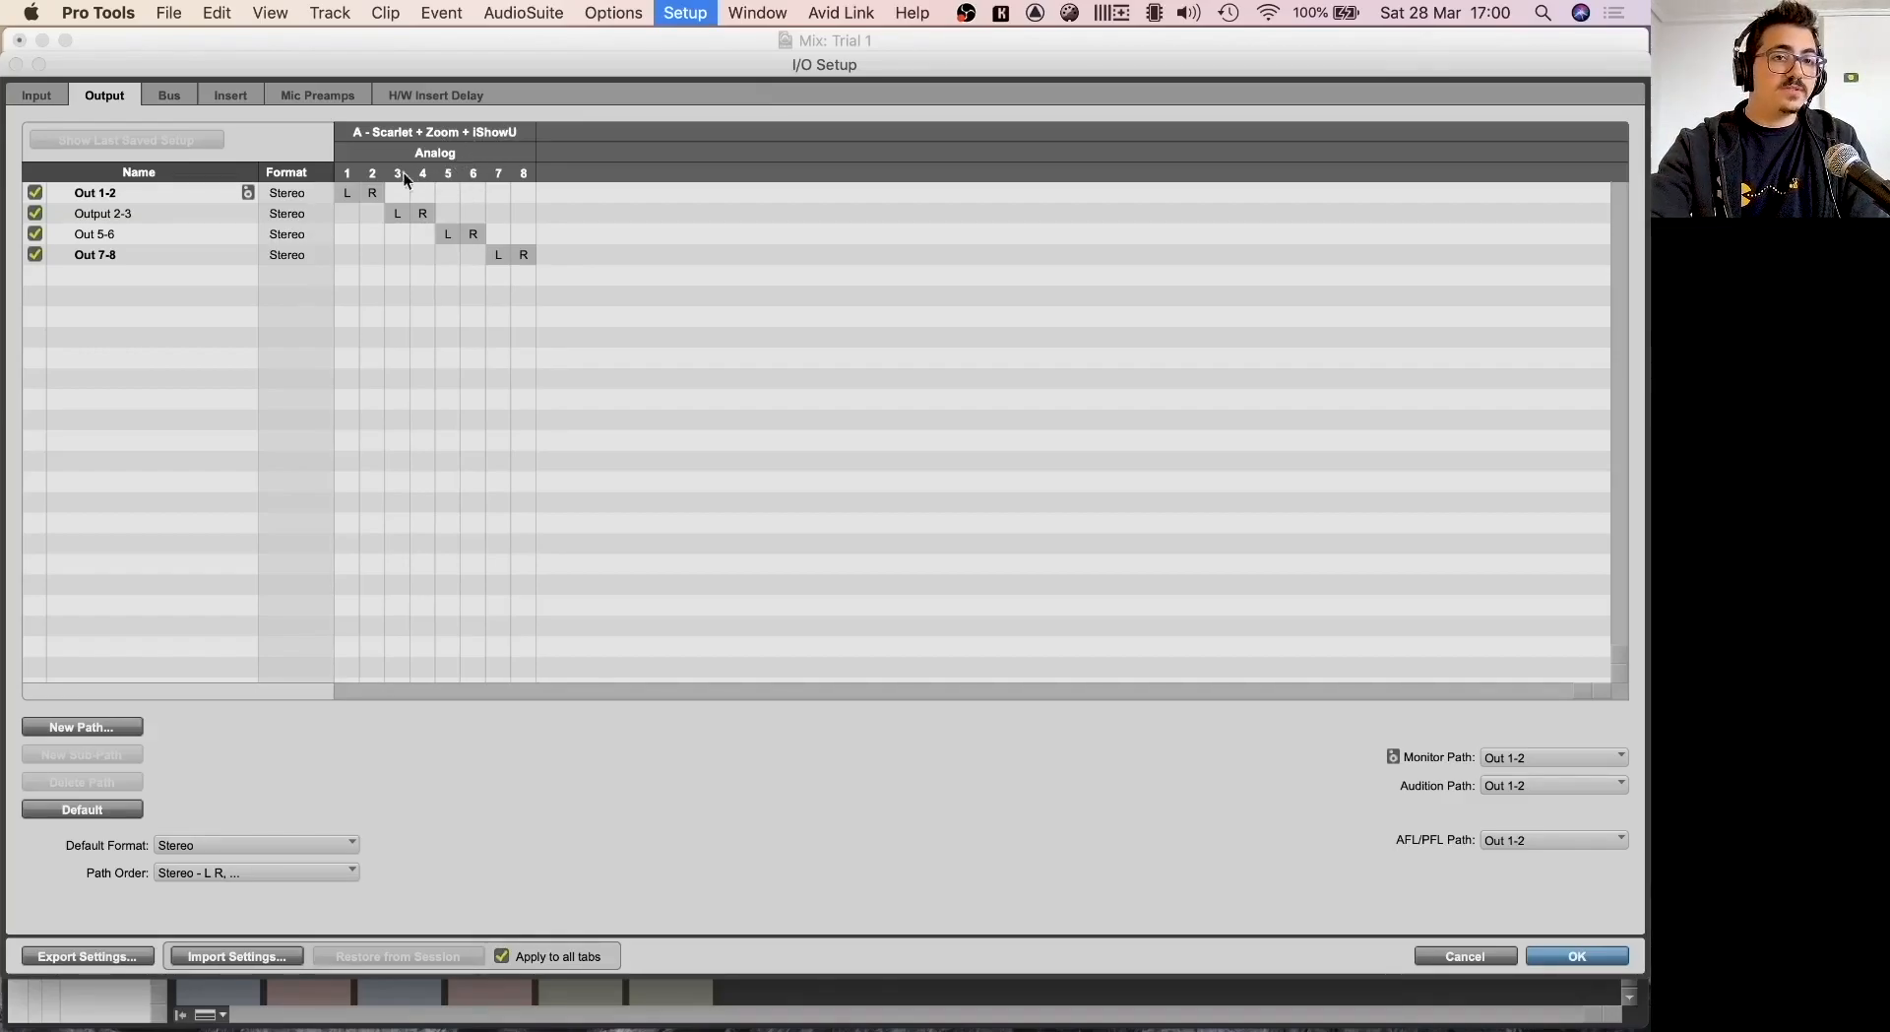
click(36, 96)
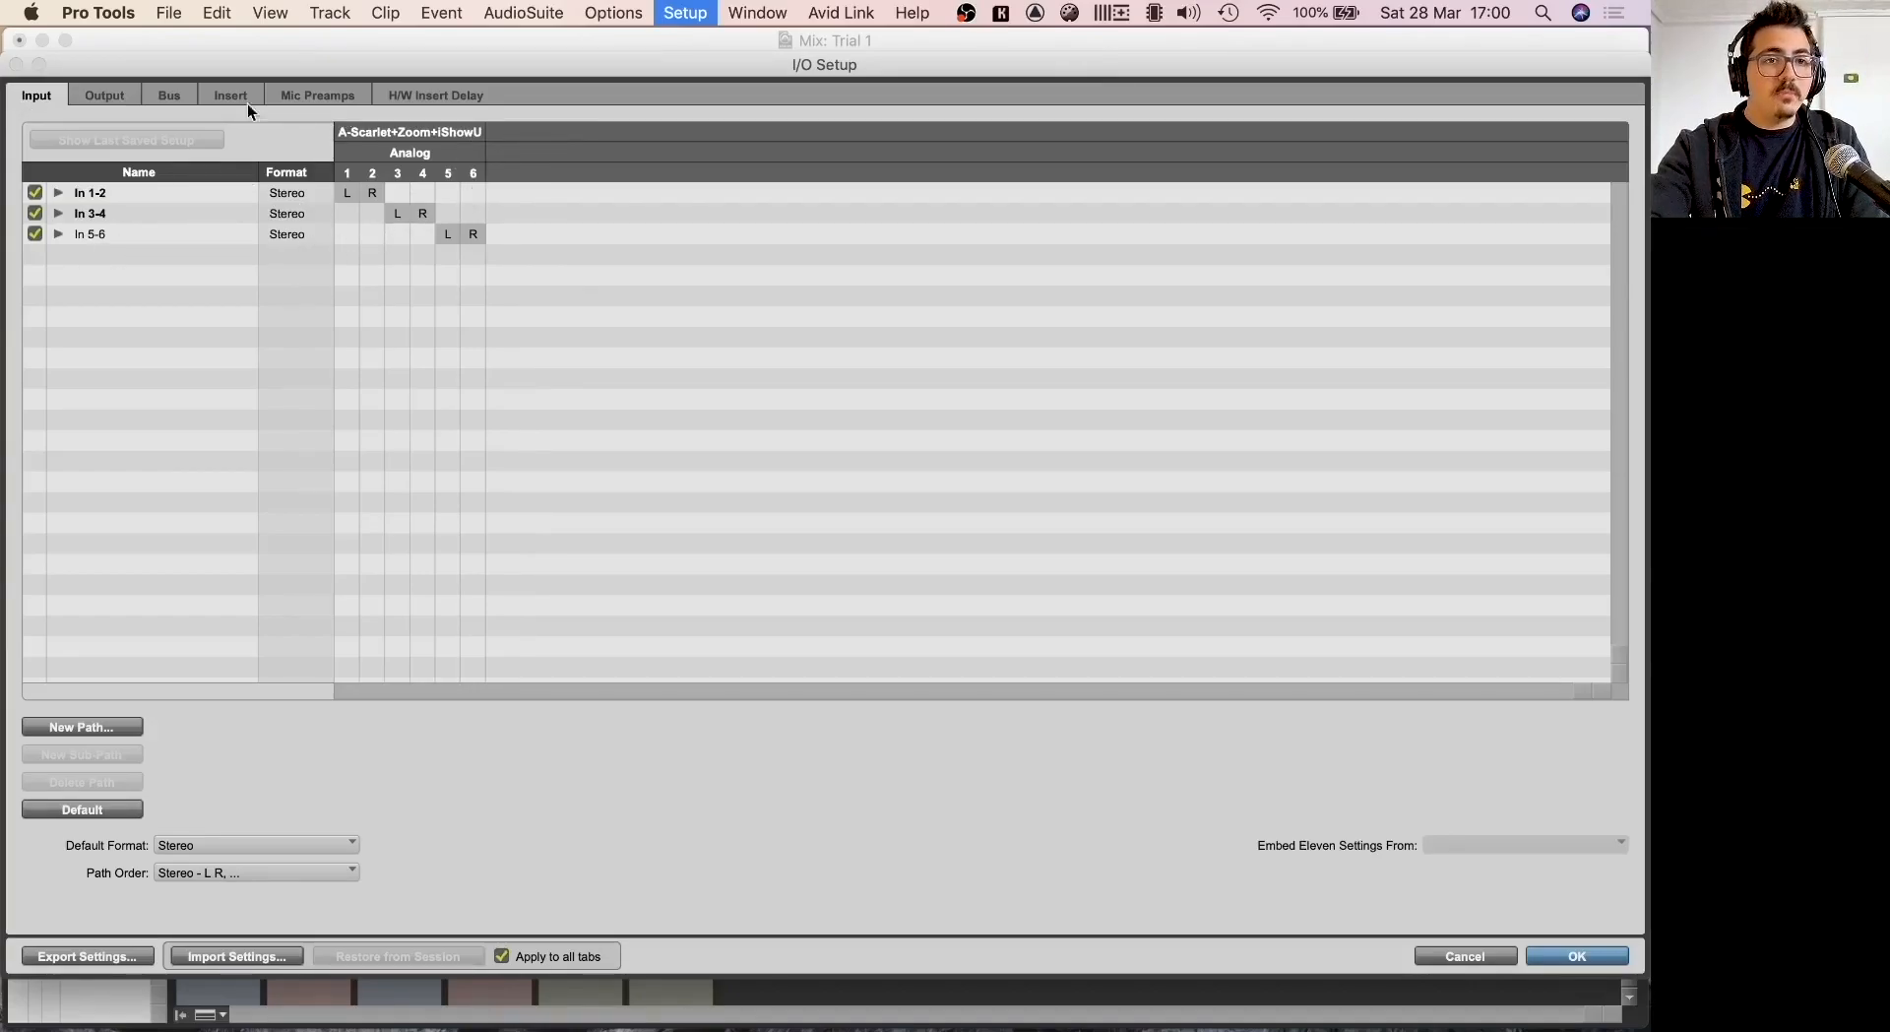
click(102, 96)
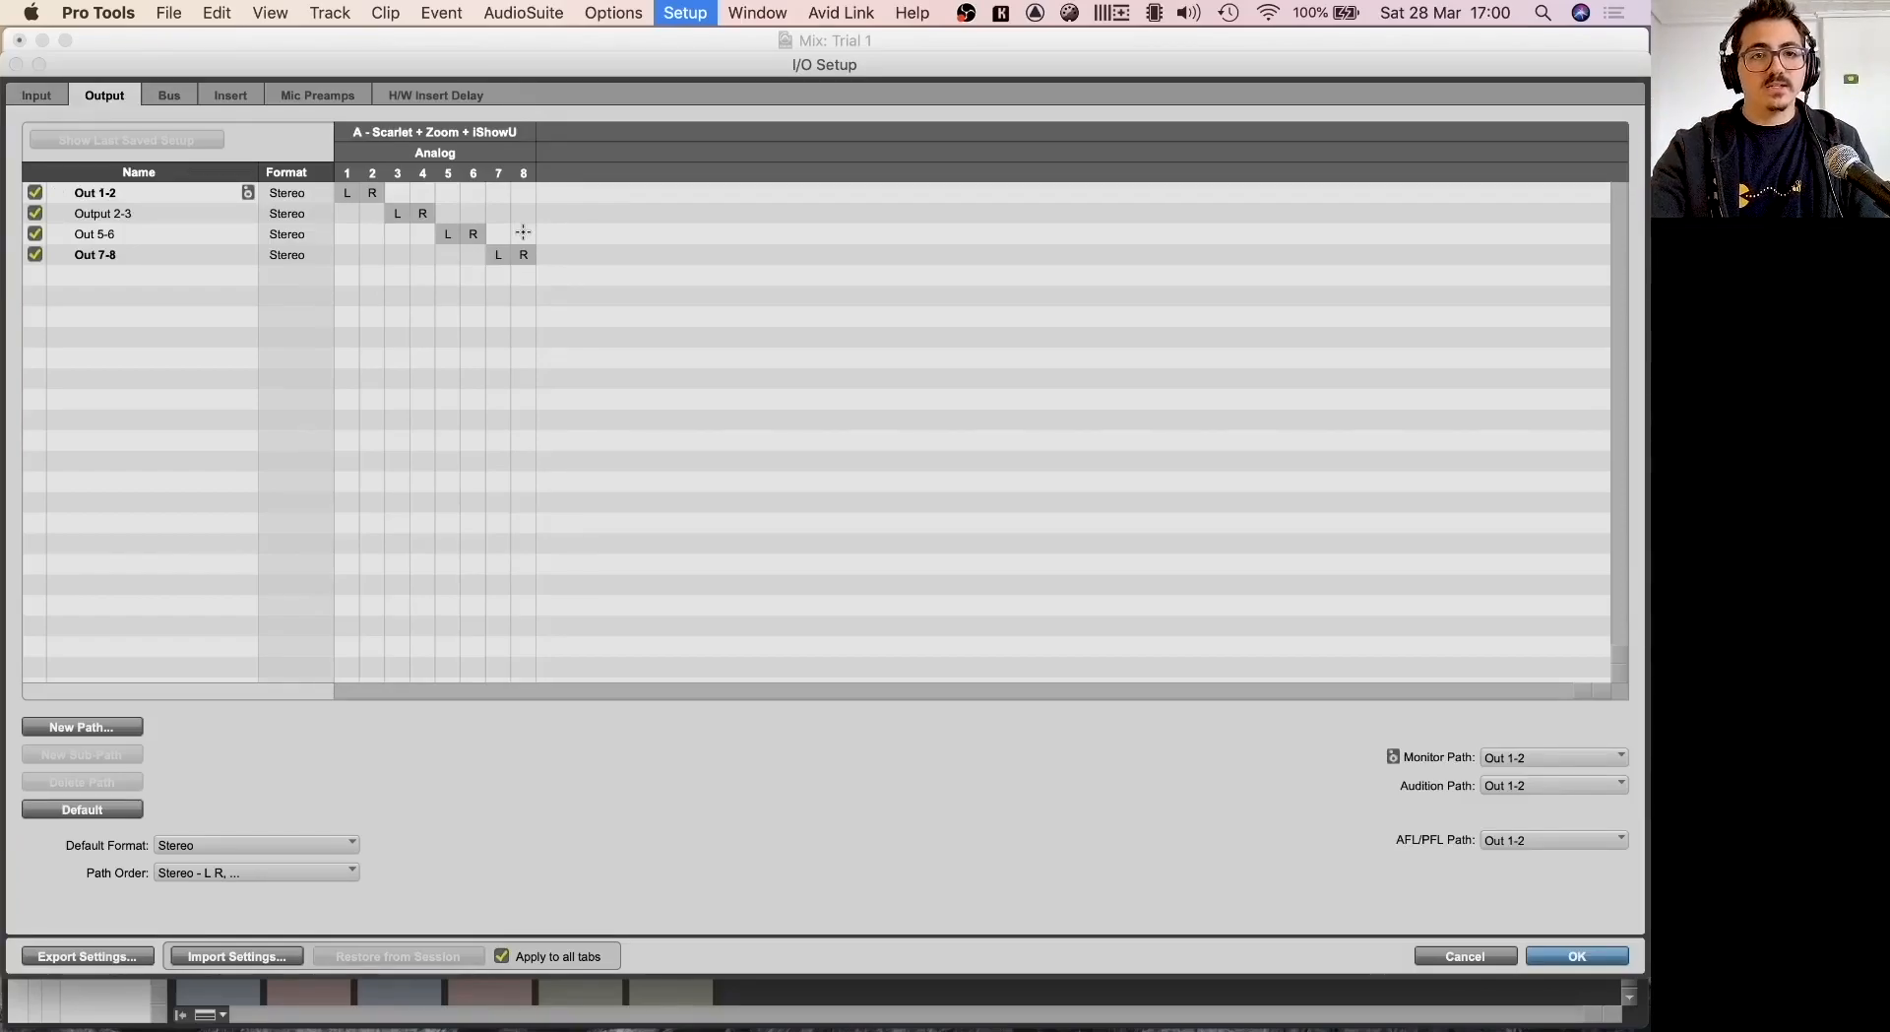
click(1542, 956)
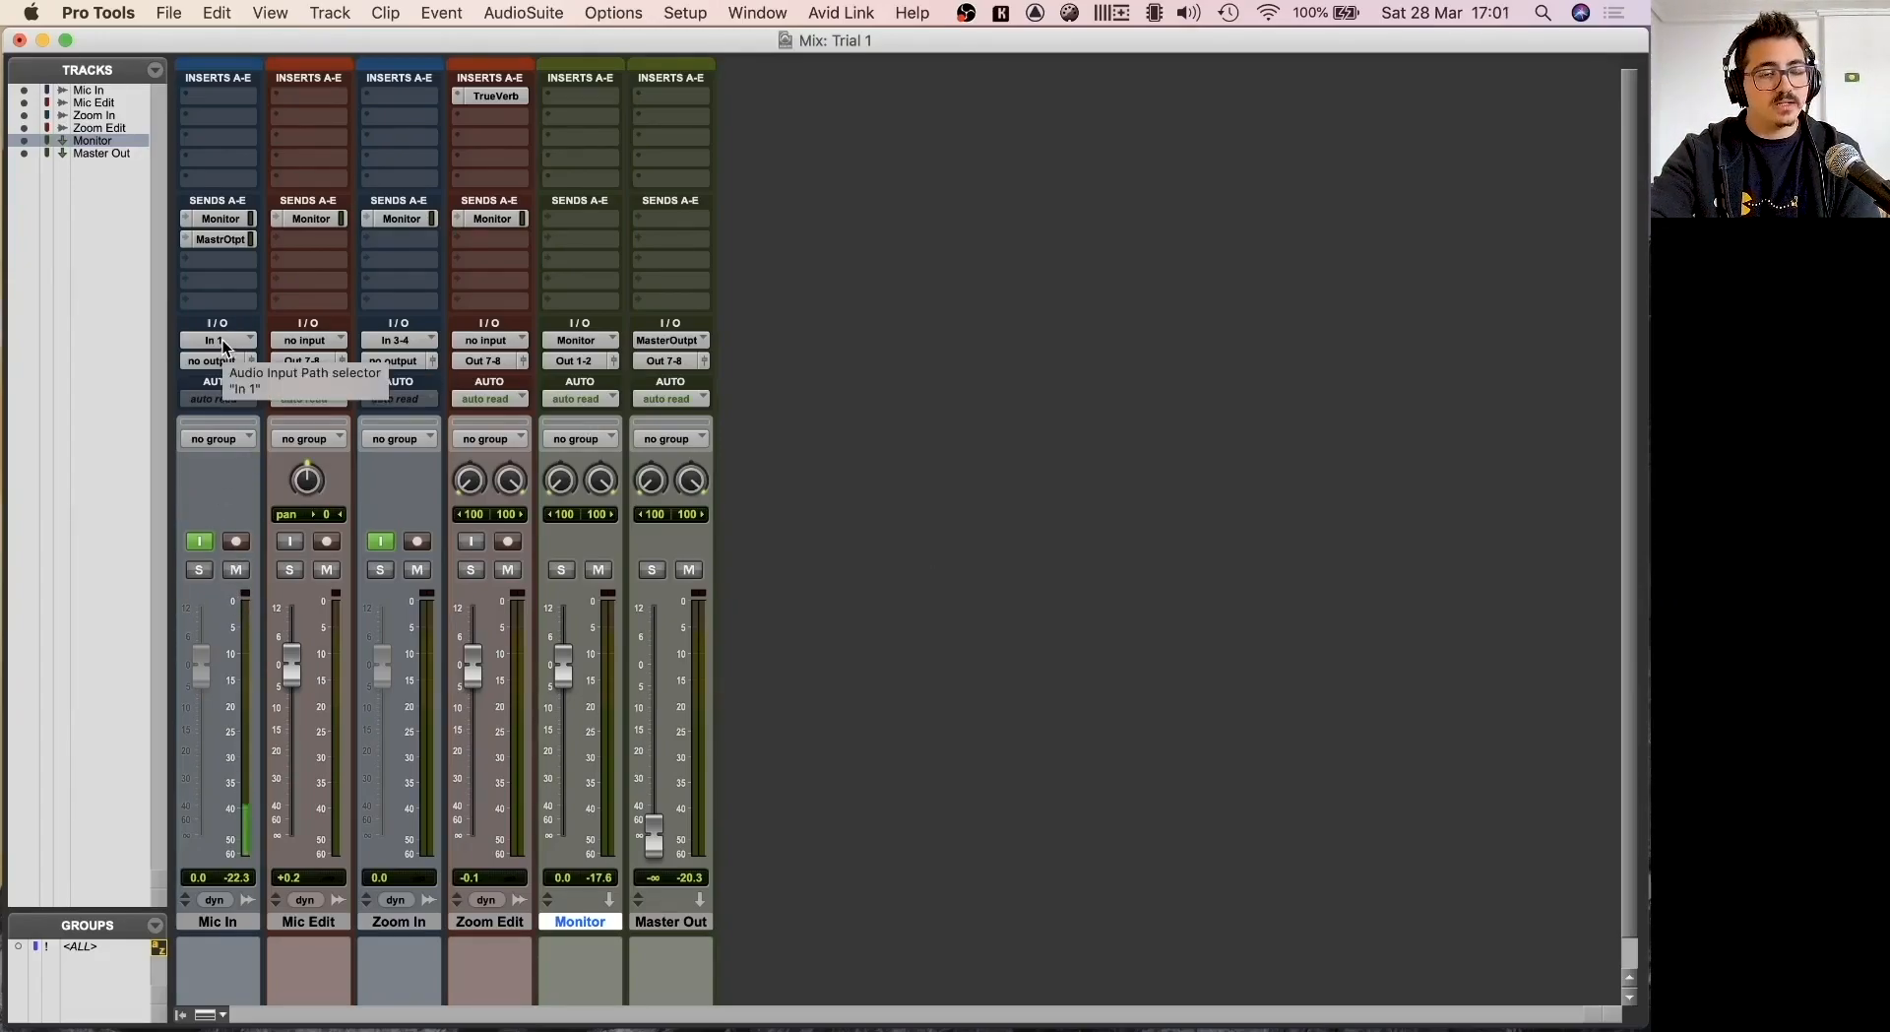
Inspect the Mic In track's Monitor and Master Output send levels.
click(236, 223)
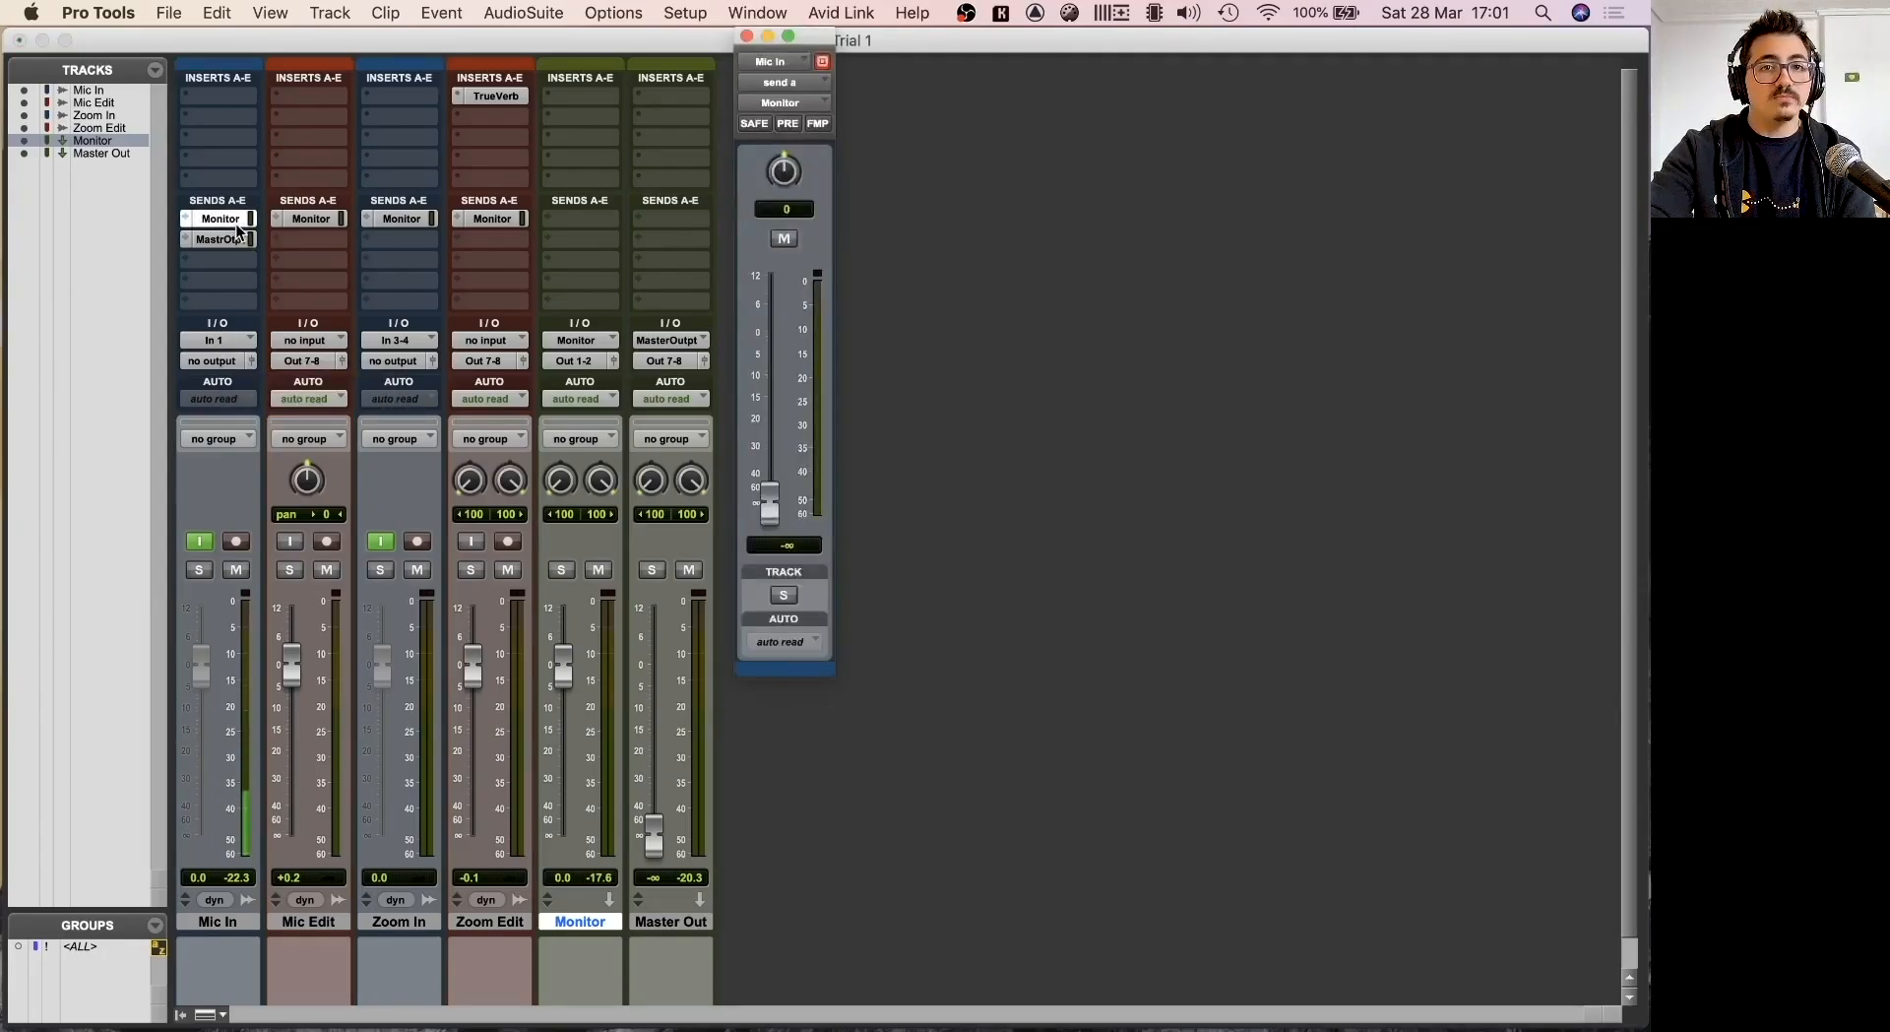
click(746, 36)
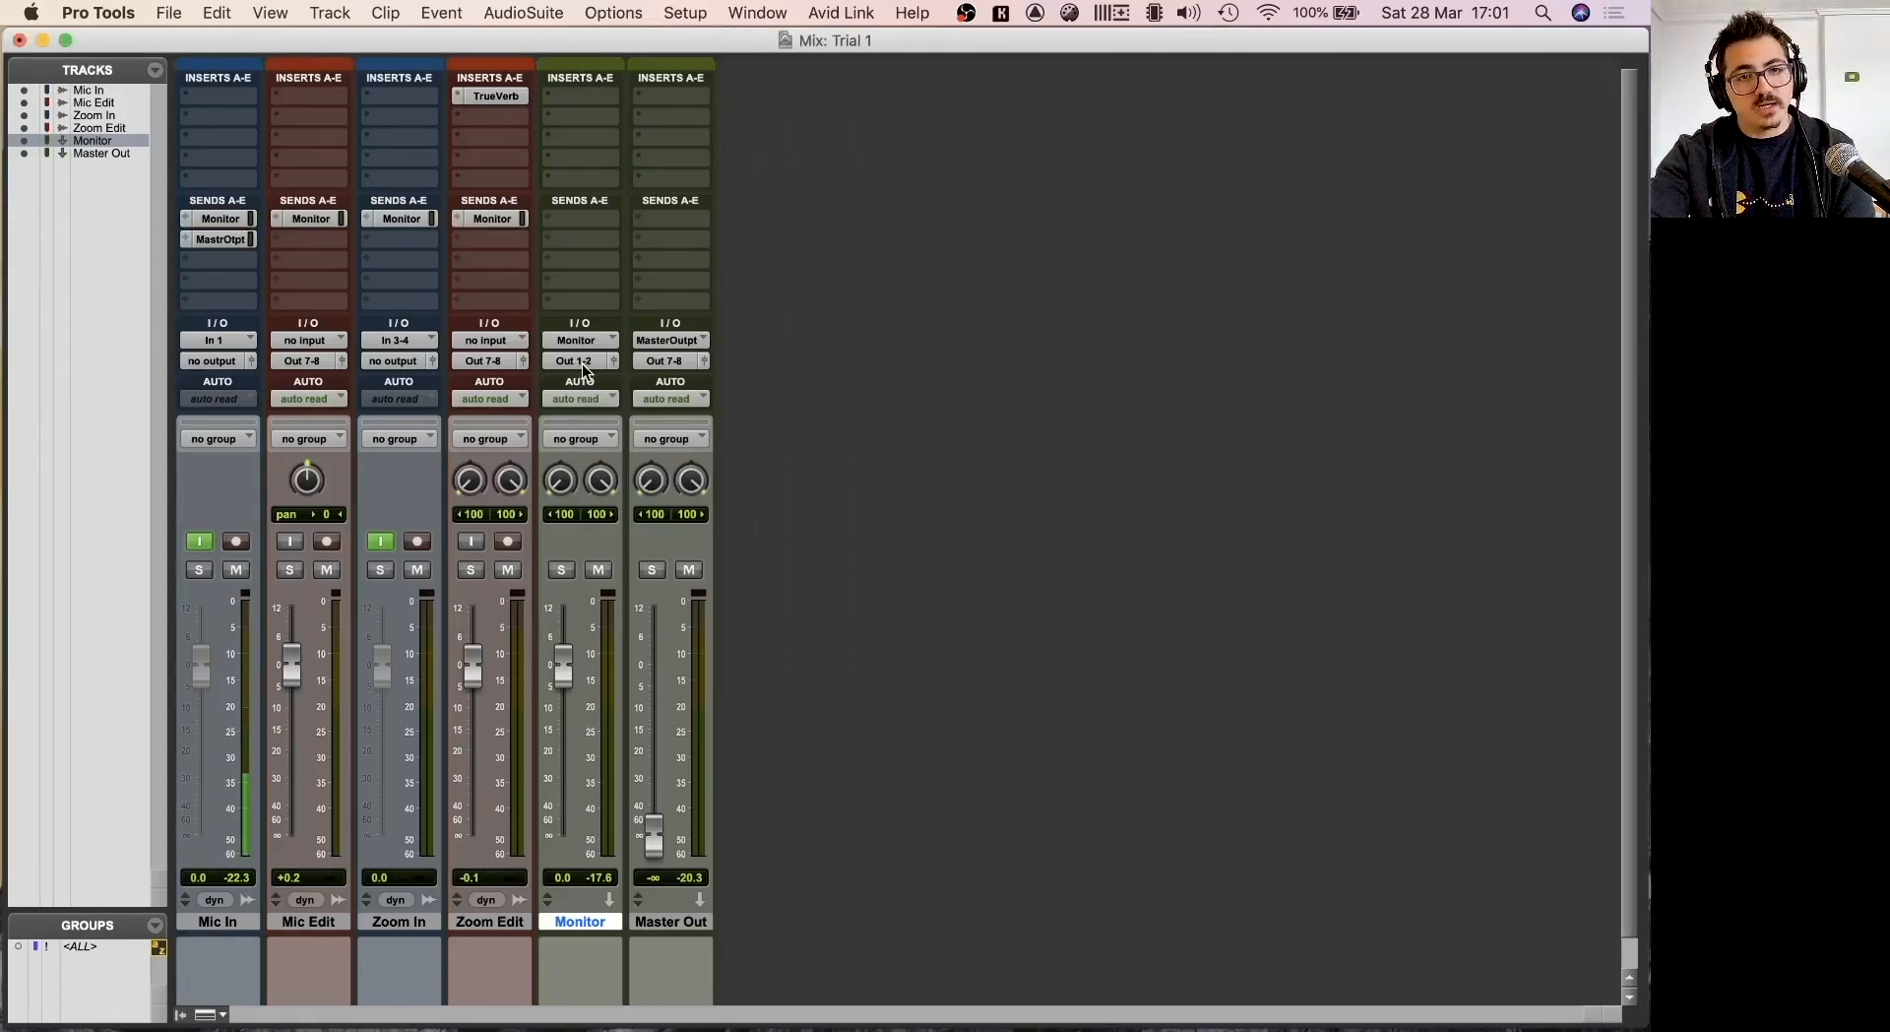
click(212, 237)
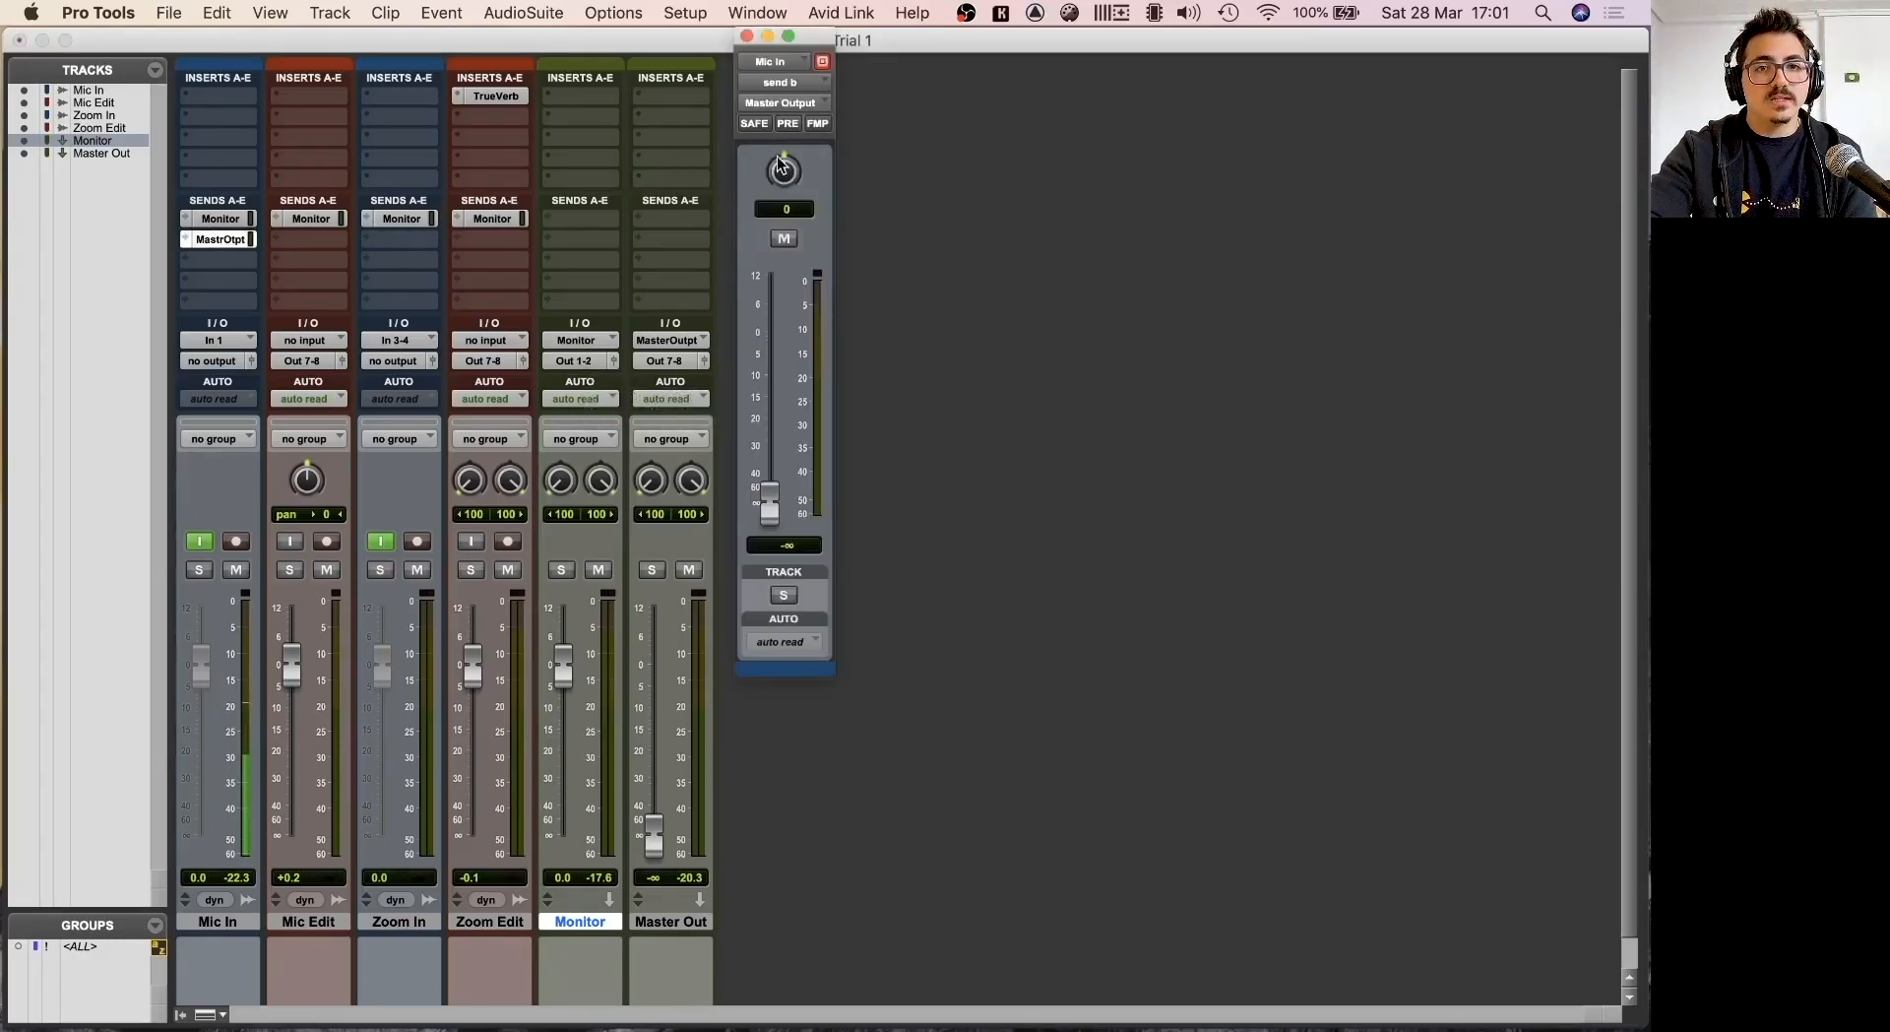
drag(772, 500, 778, 554)
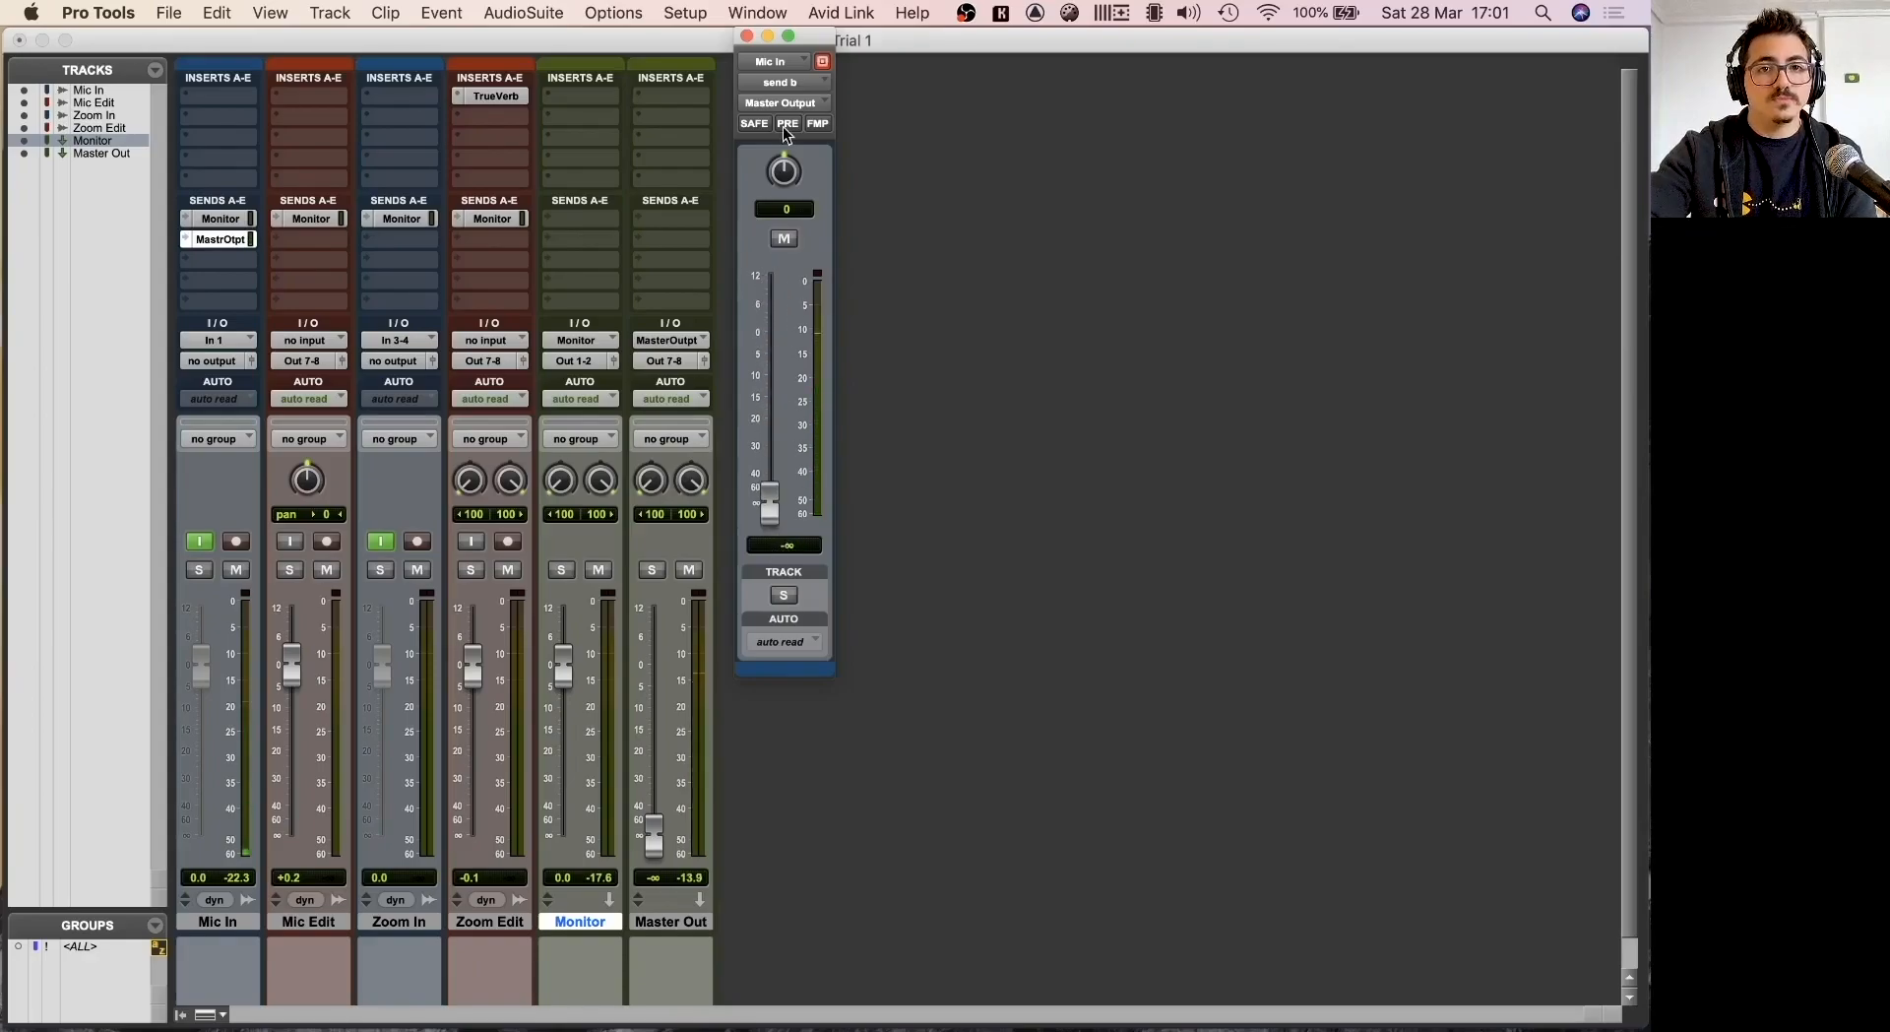
click(746, 35)
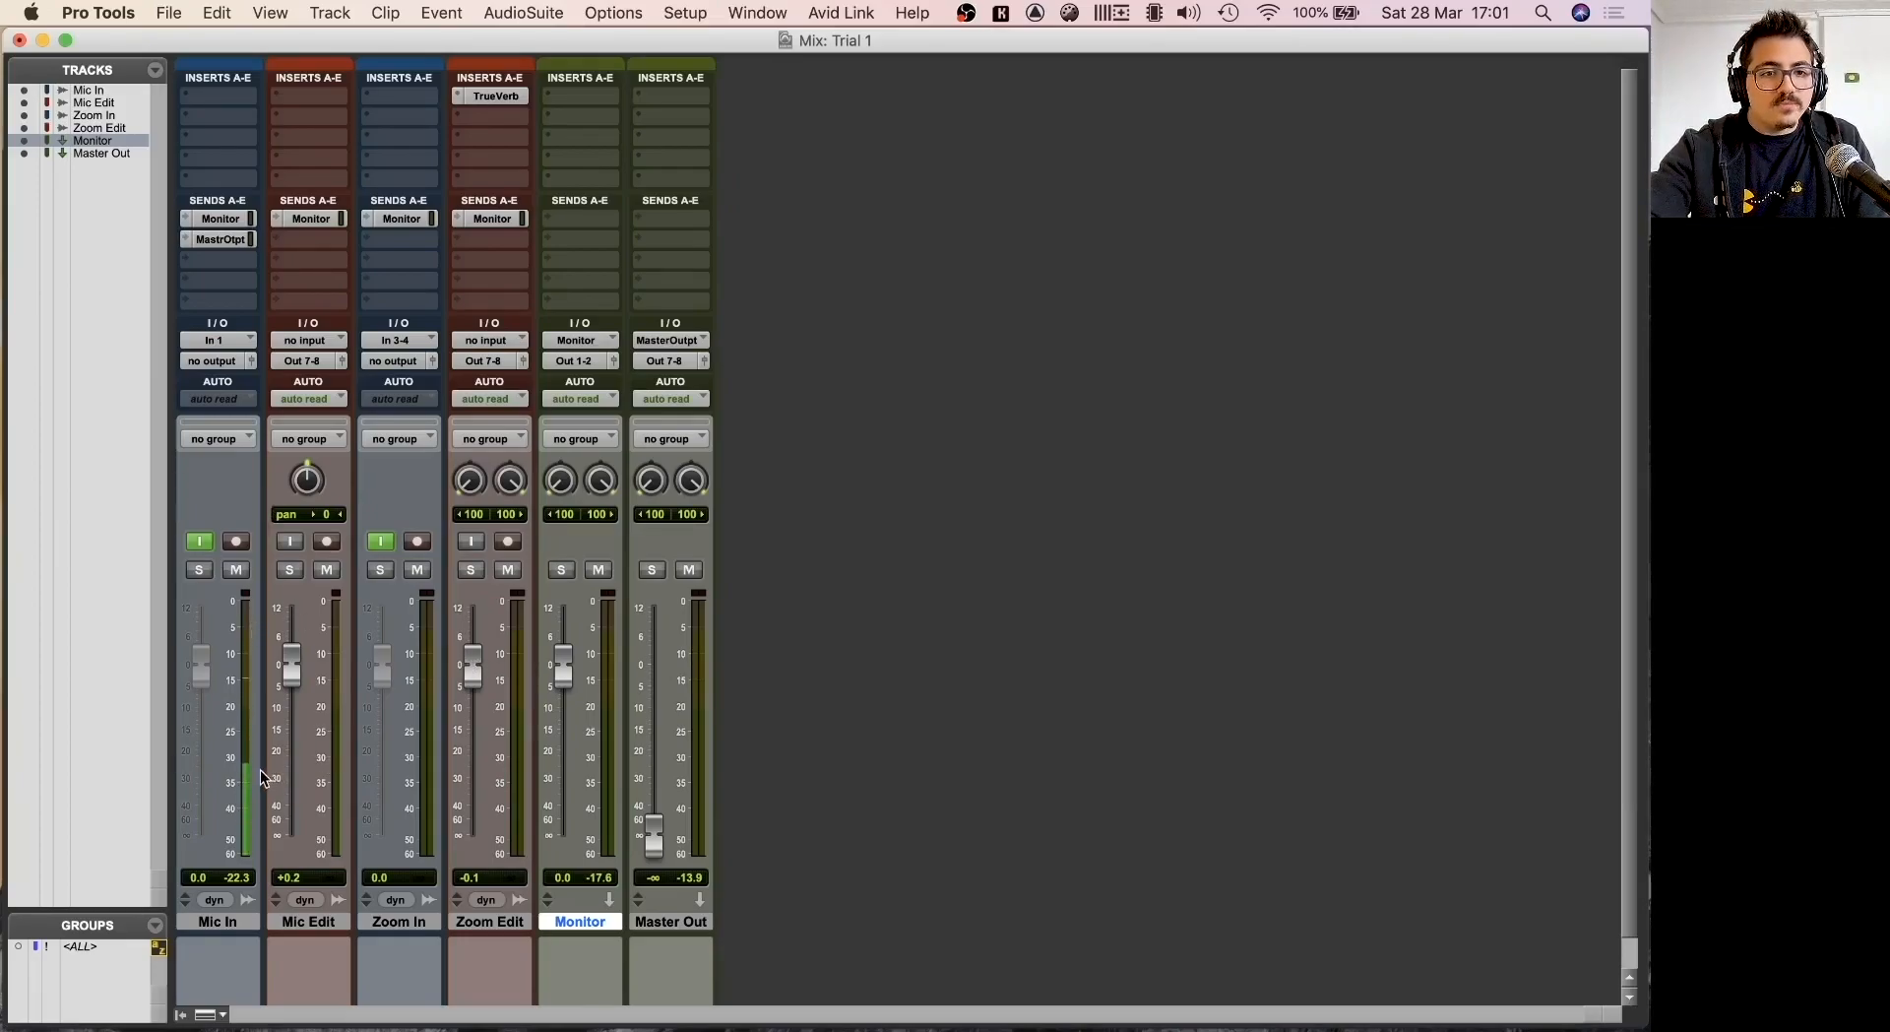
Turn the Mic In track's input monitoring off and back on.
click(203, 542)
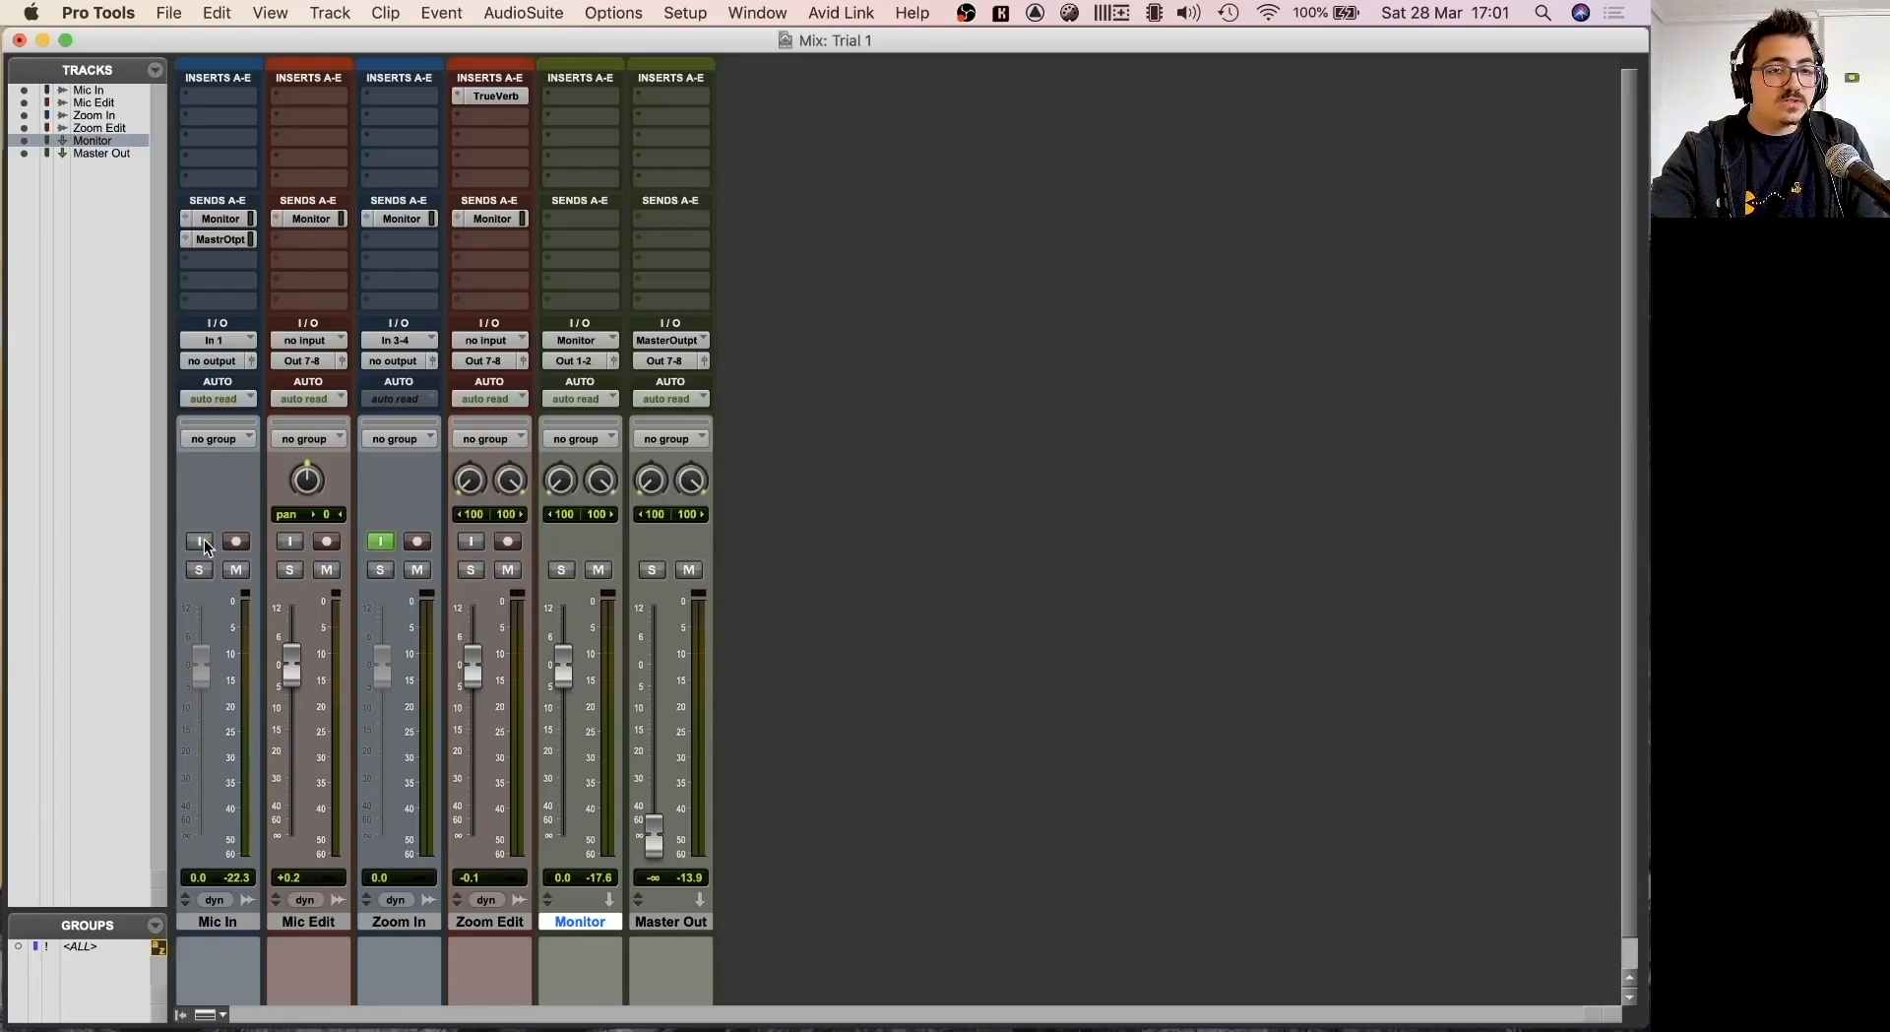
click(203, 543)
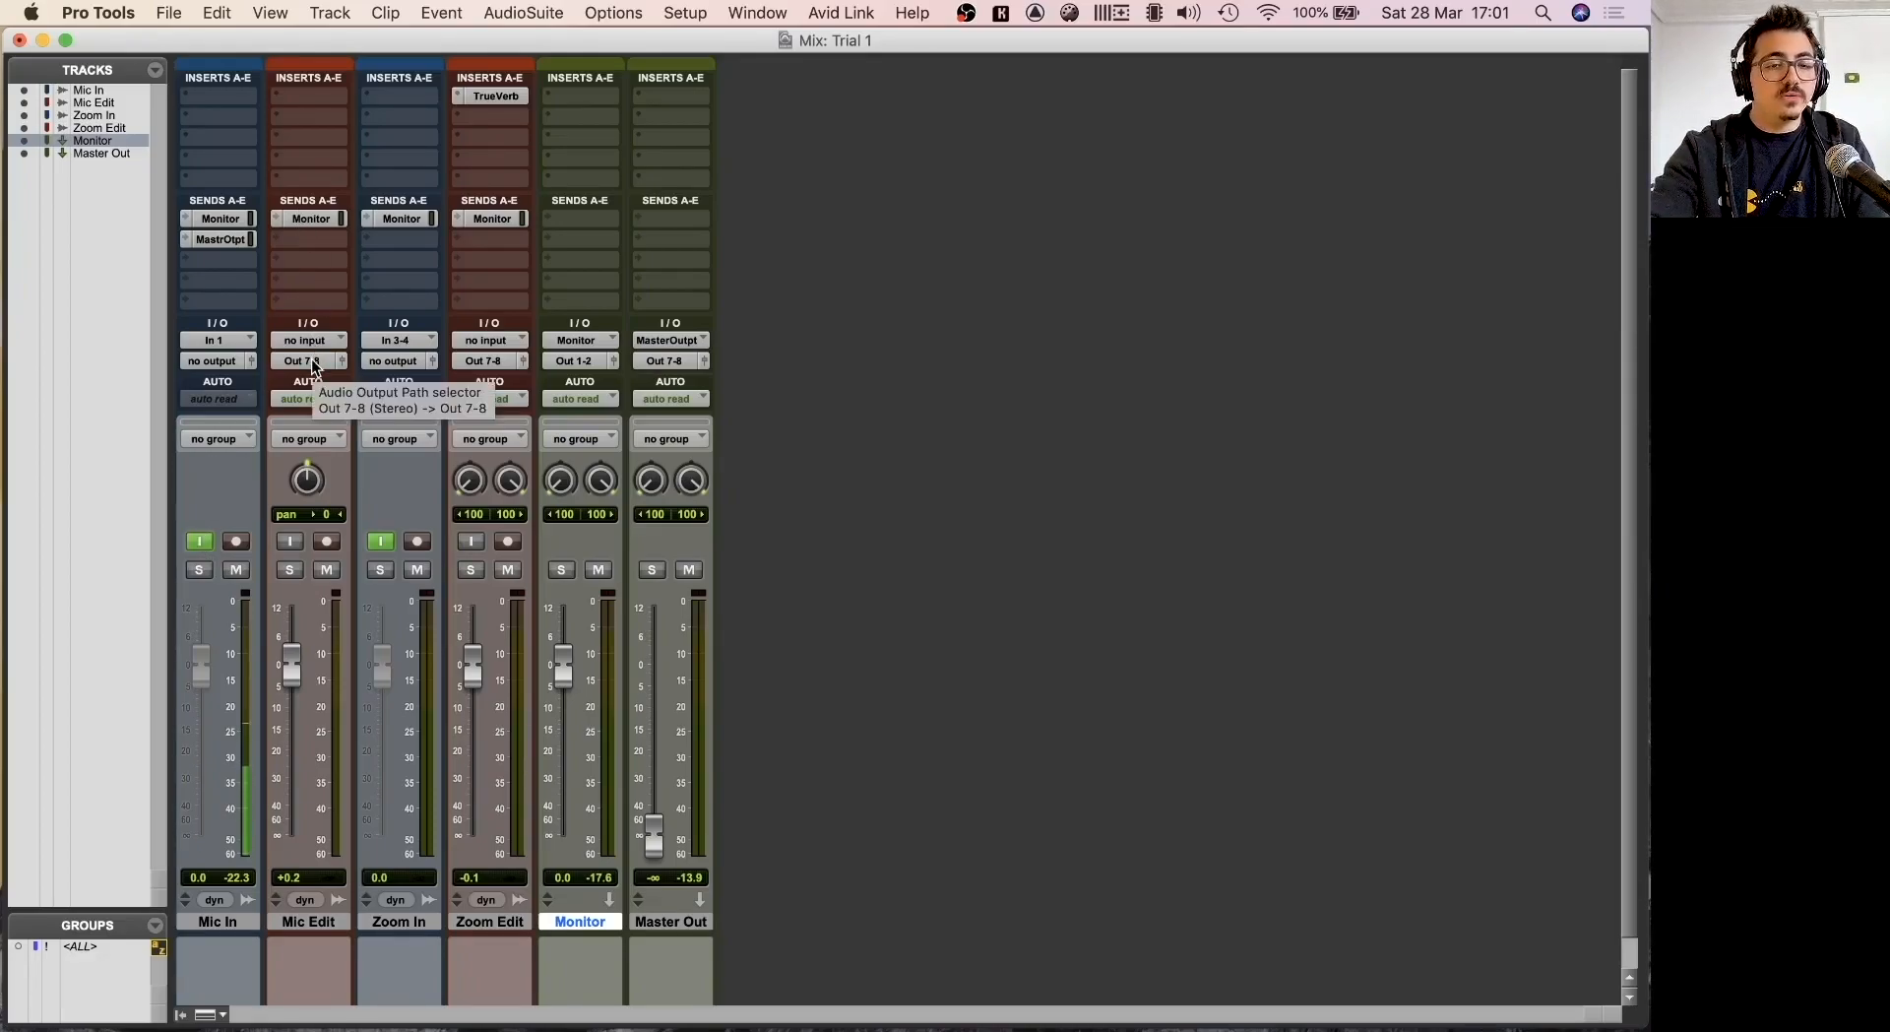
Inspect the Mic Edit track's Monitor send and volume fader.
click(311, 218)
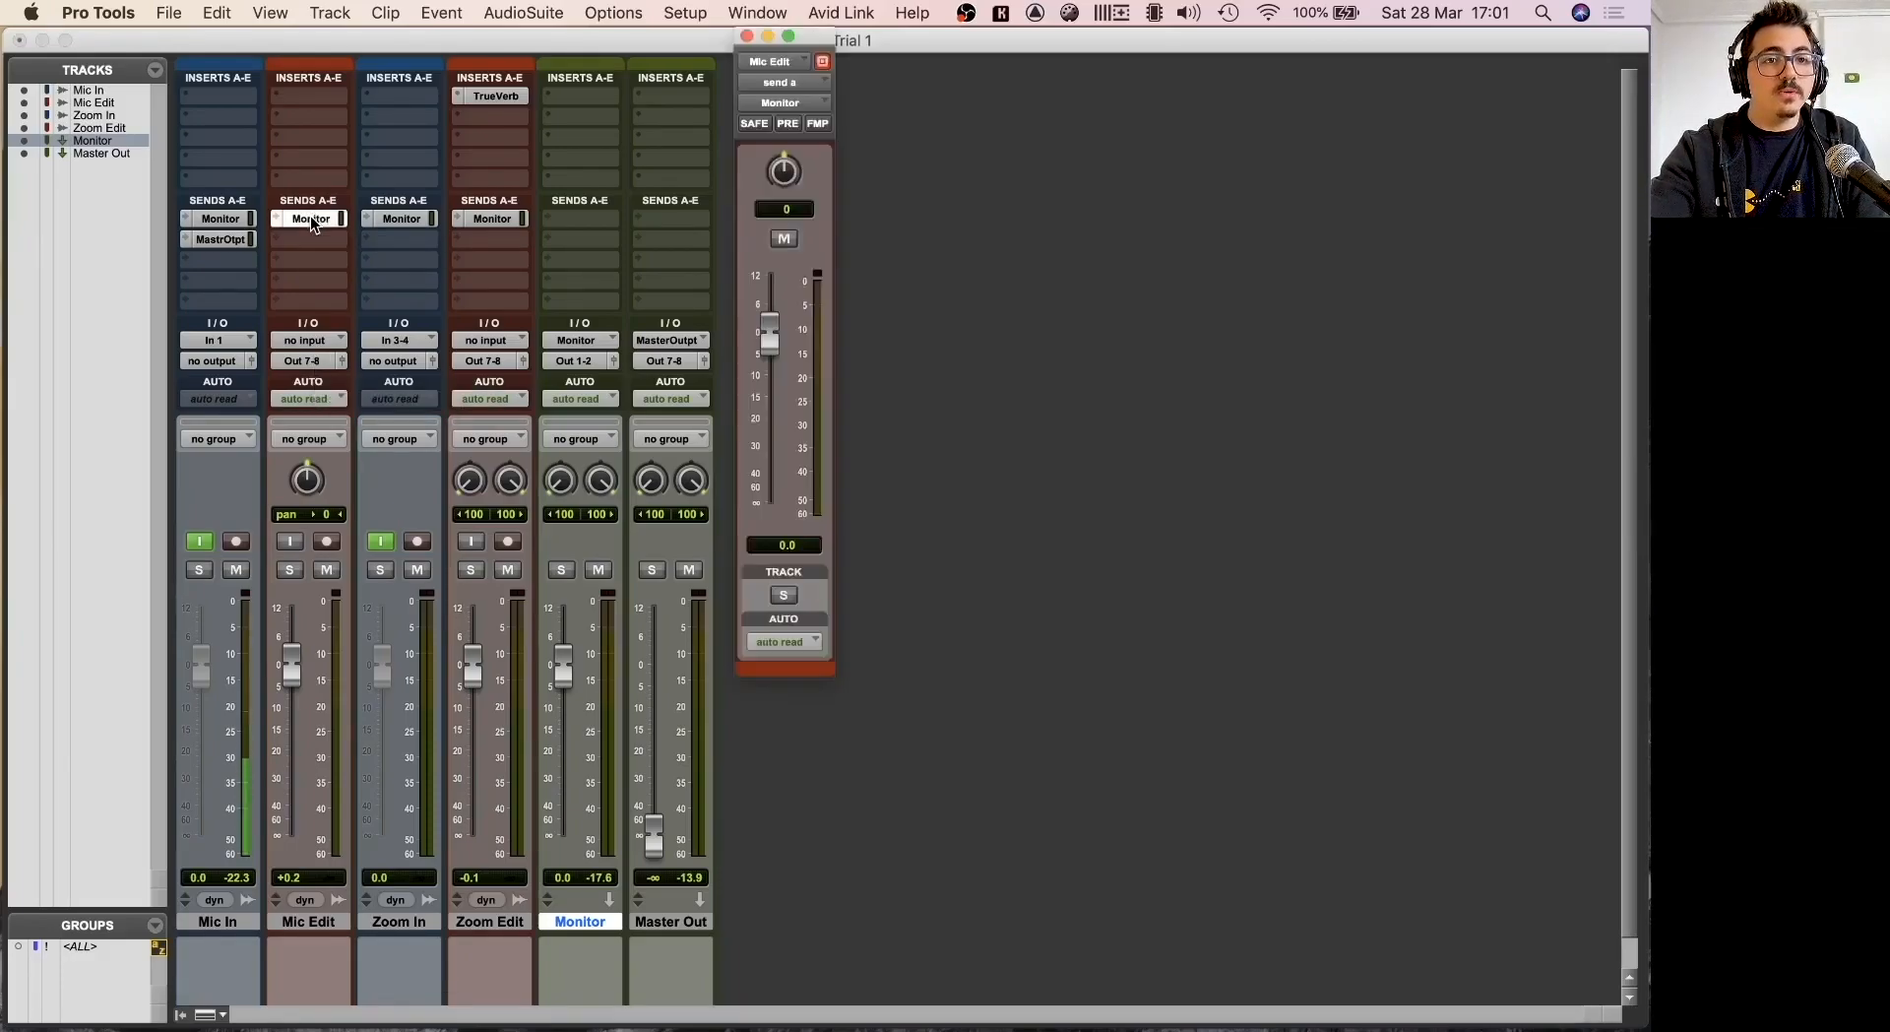
click(747, 36)
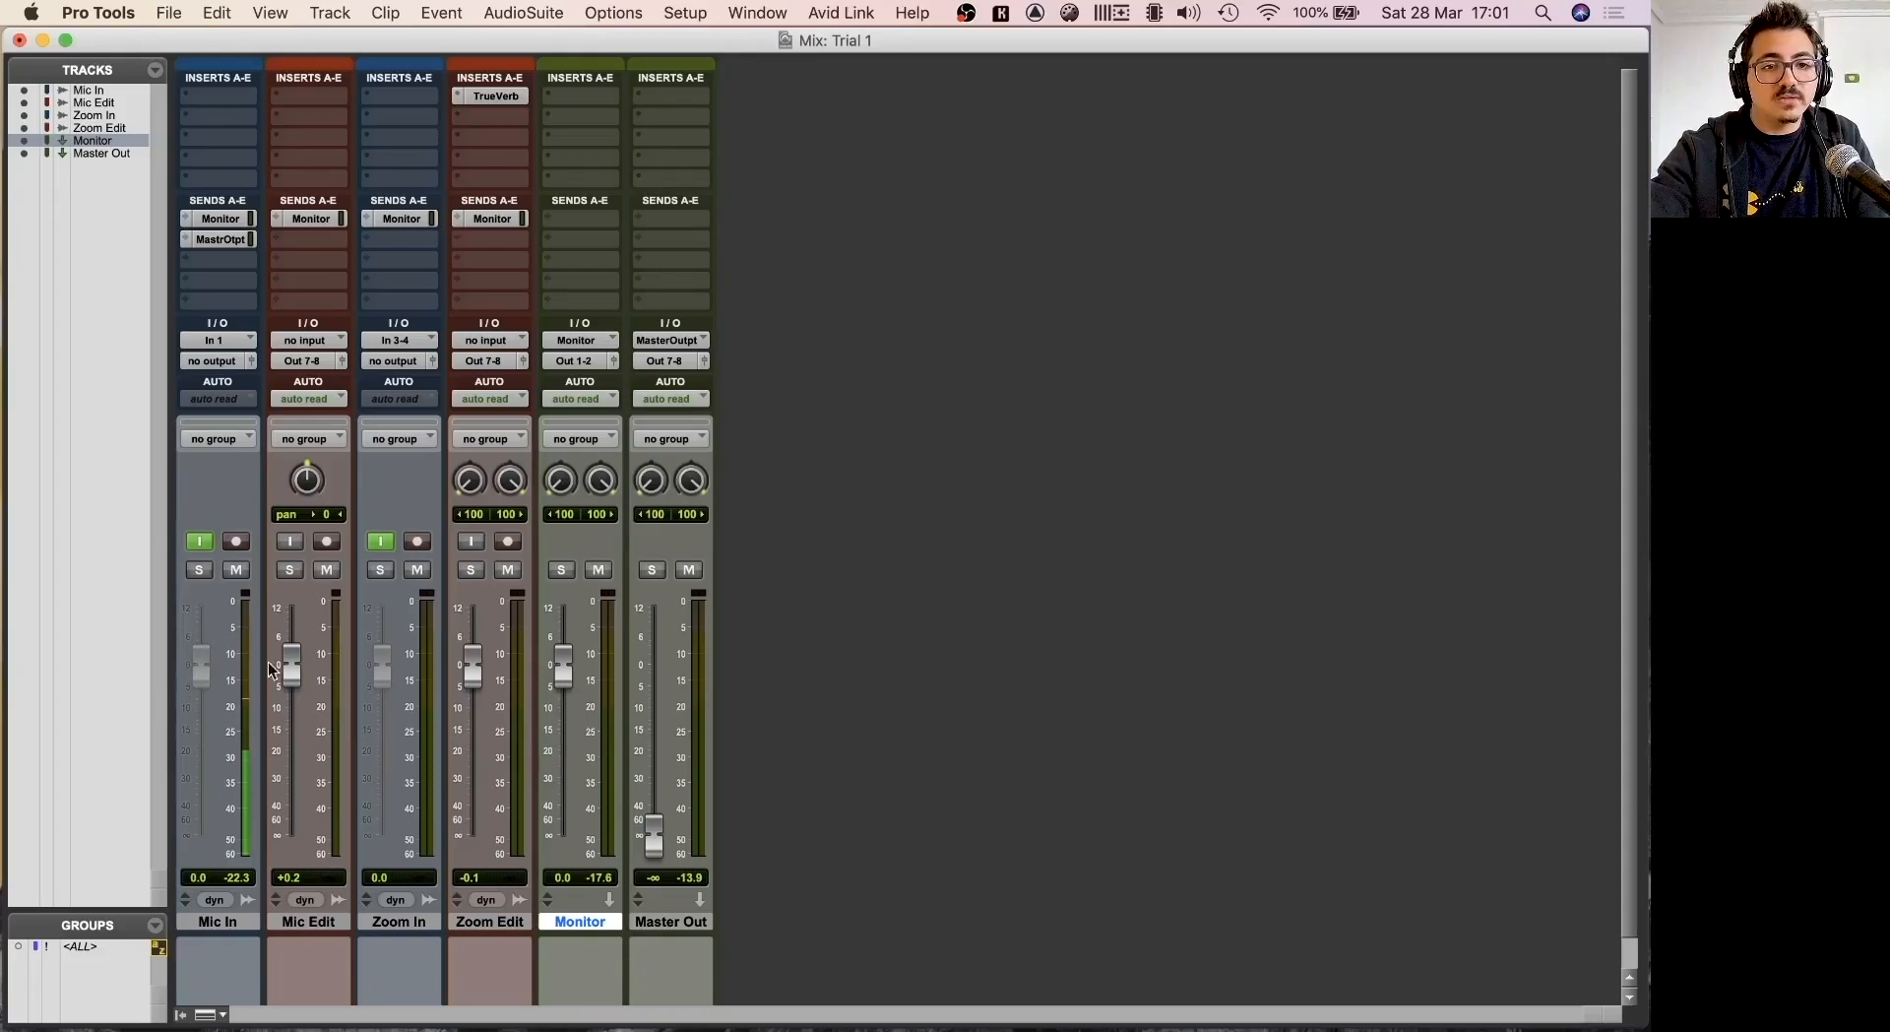
mouse_move(290, 666)
mouse_down()
mouse_move(288, 613)
mouse_move(293, 662)
mouse_up()
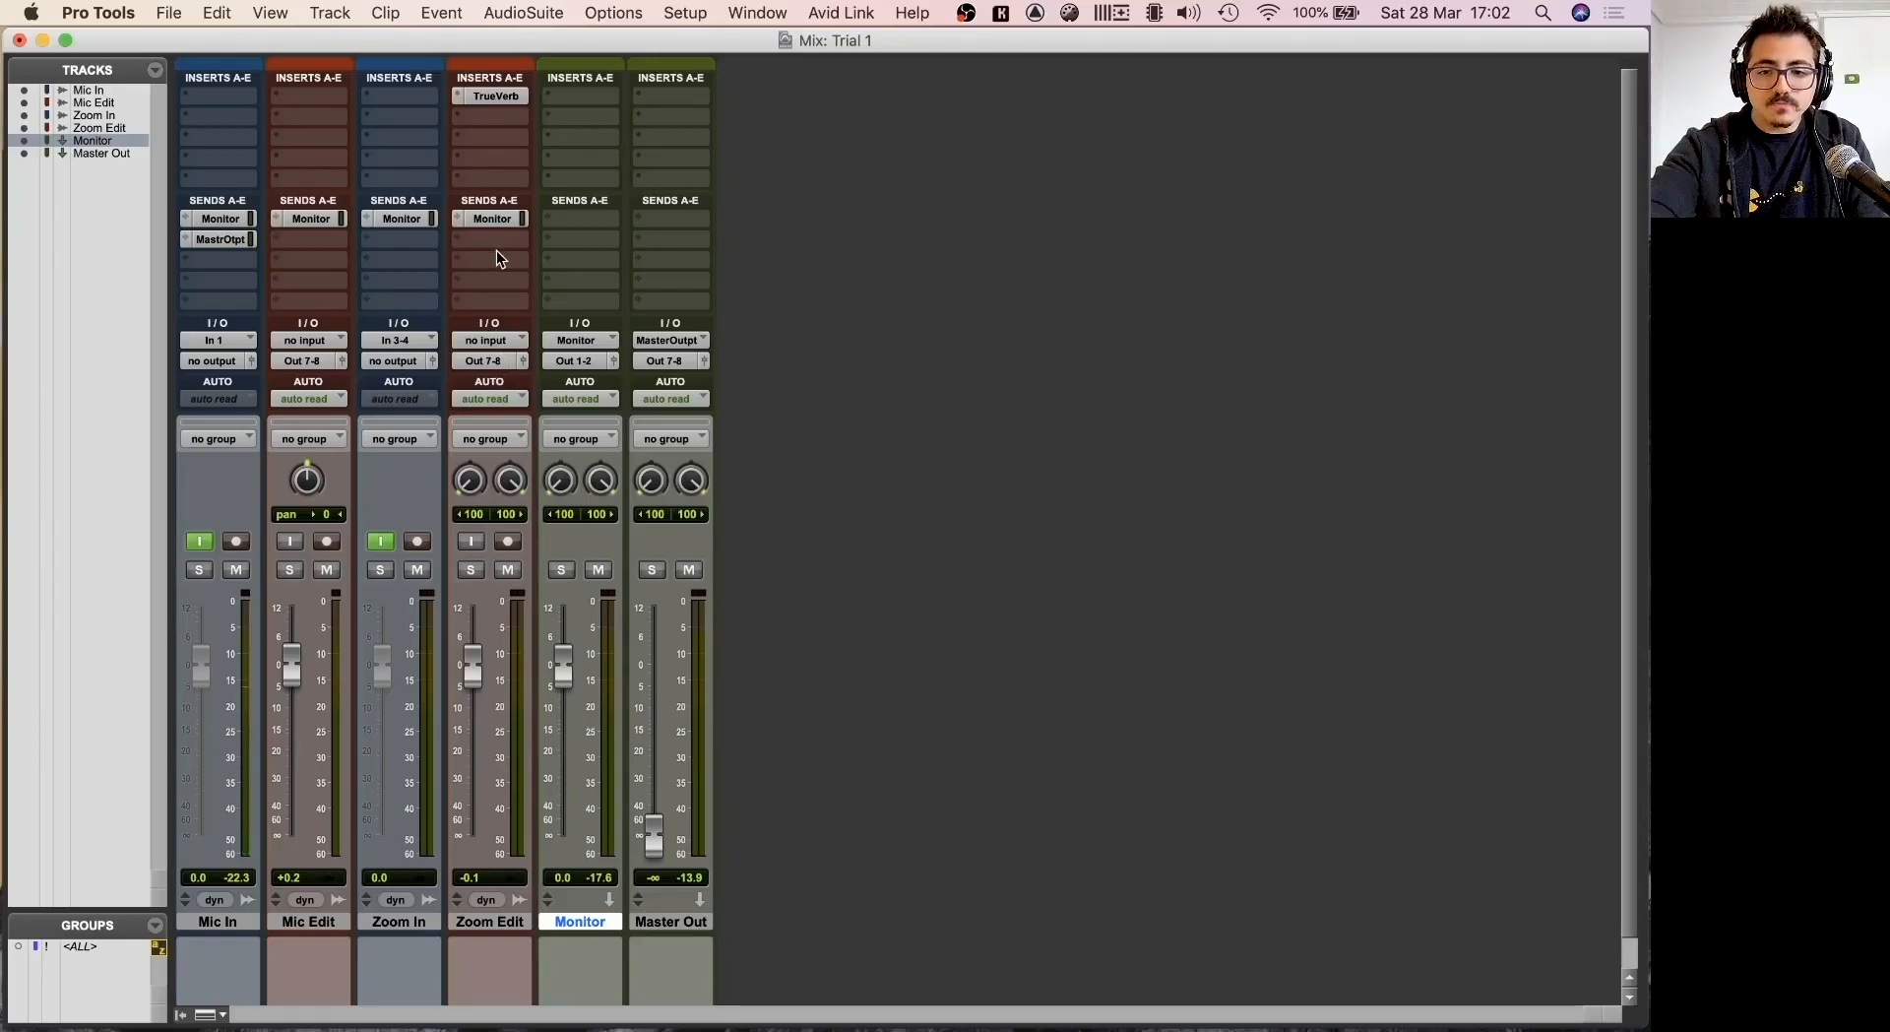
In the Edit window, move the Mic In clip to the Mic Edit track and the Zoom In clip to Zoom Edit.
key(super+equal)
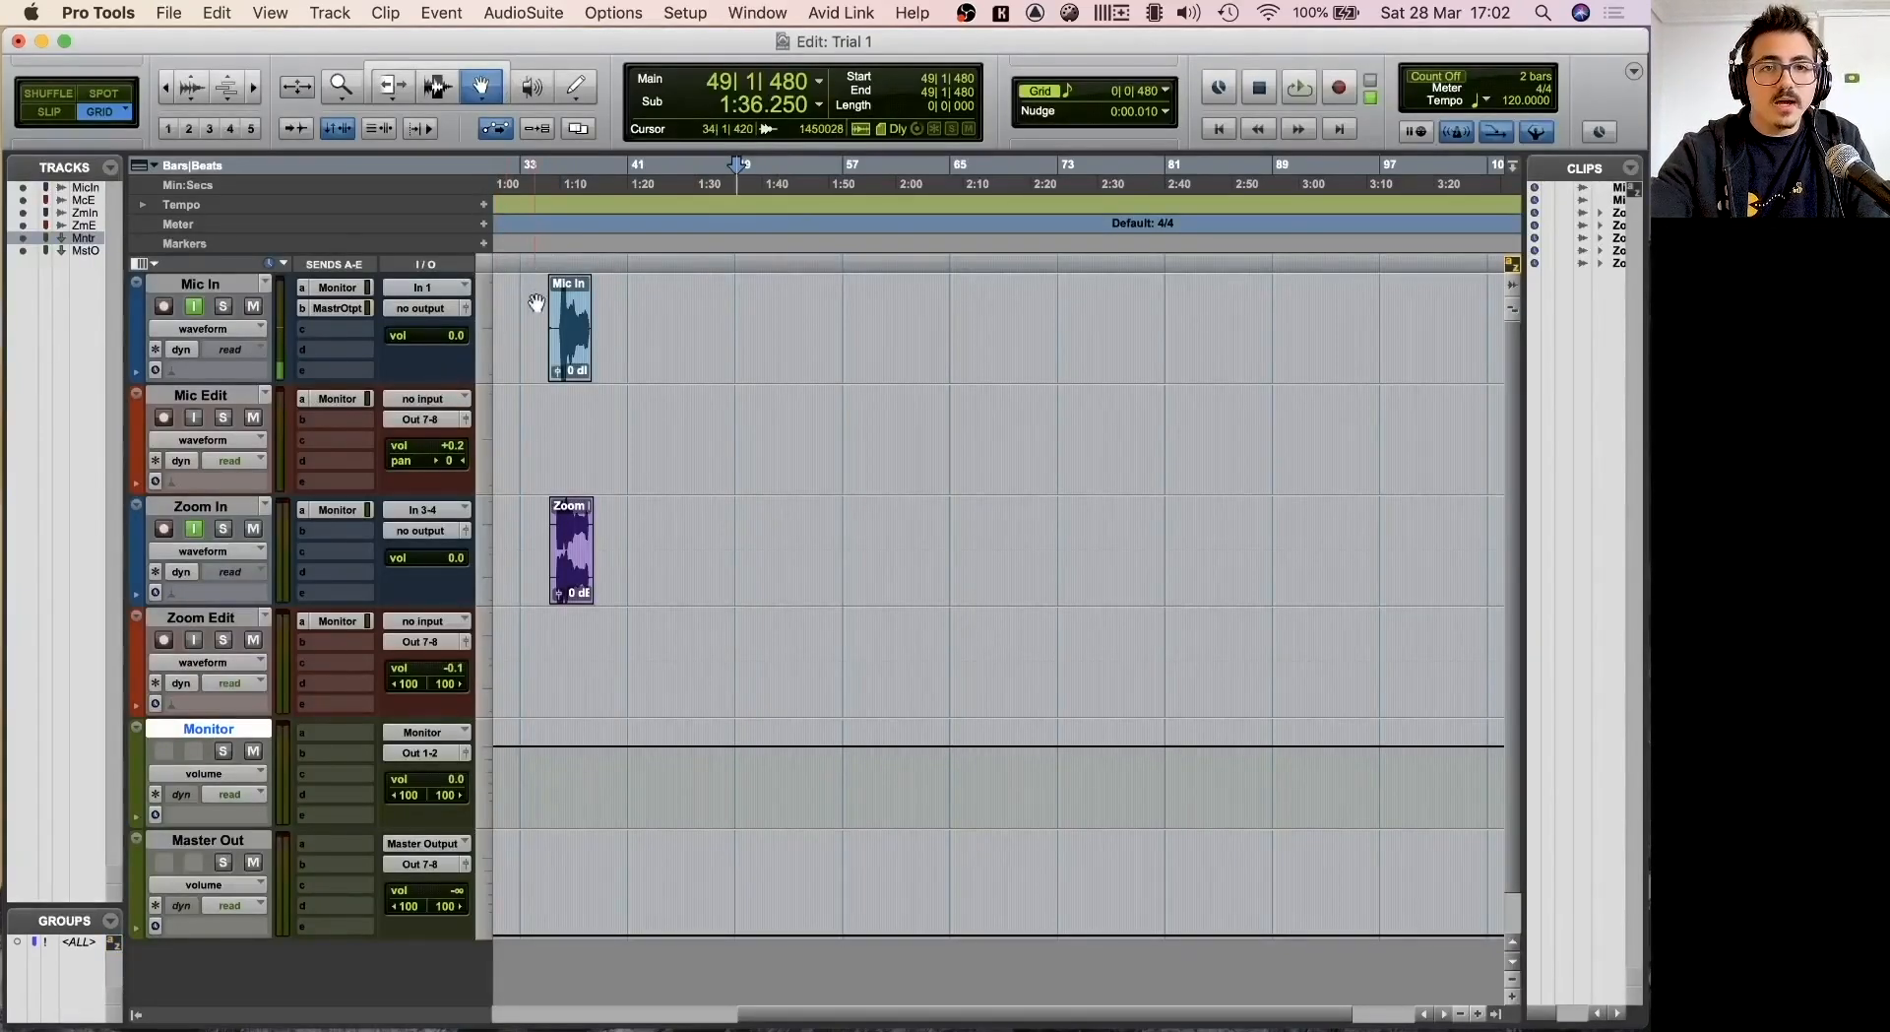
drag(561, 305, 565, 414)
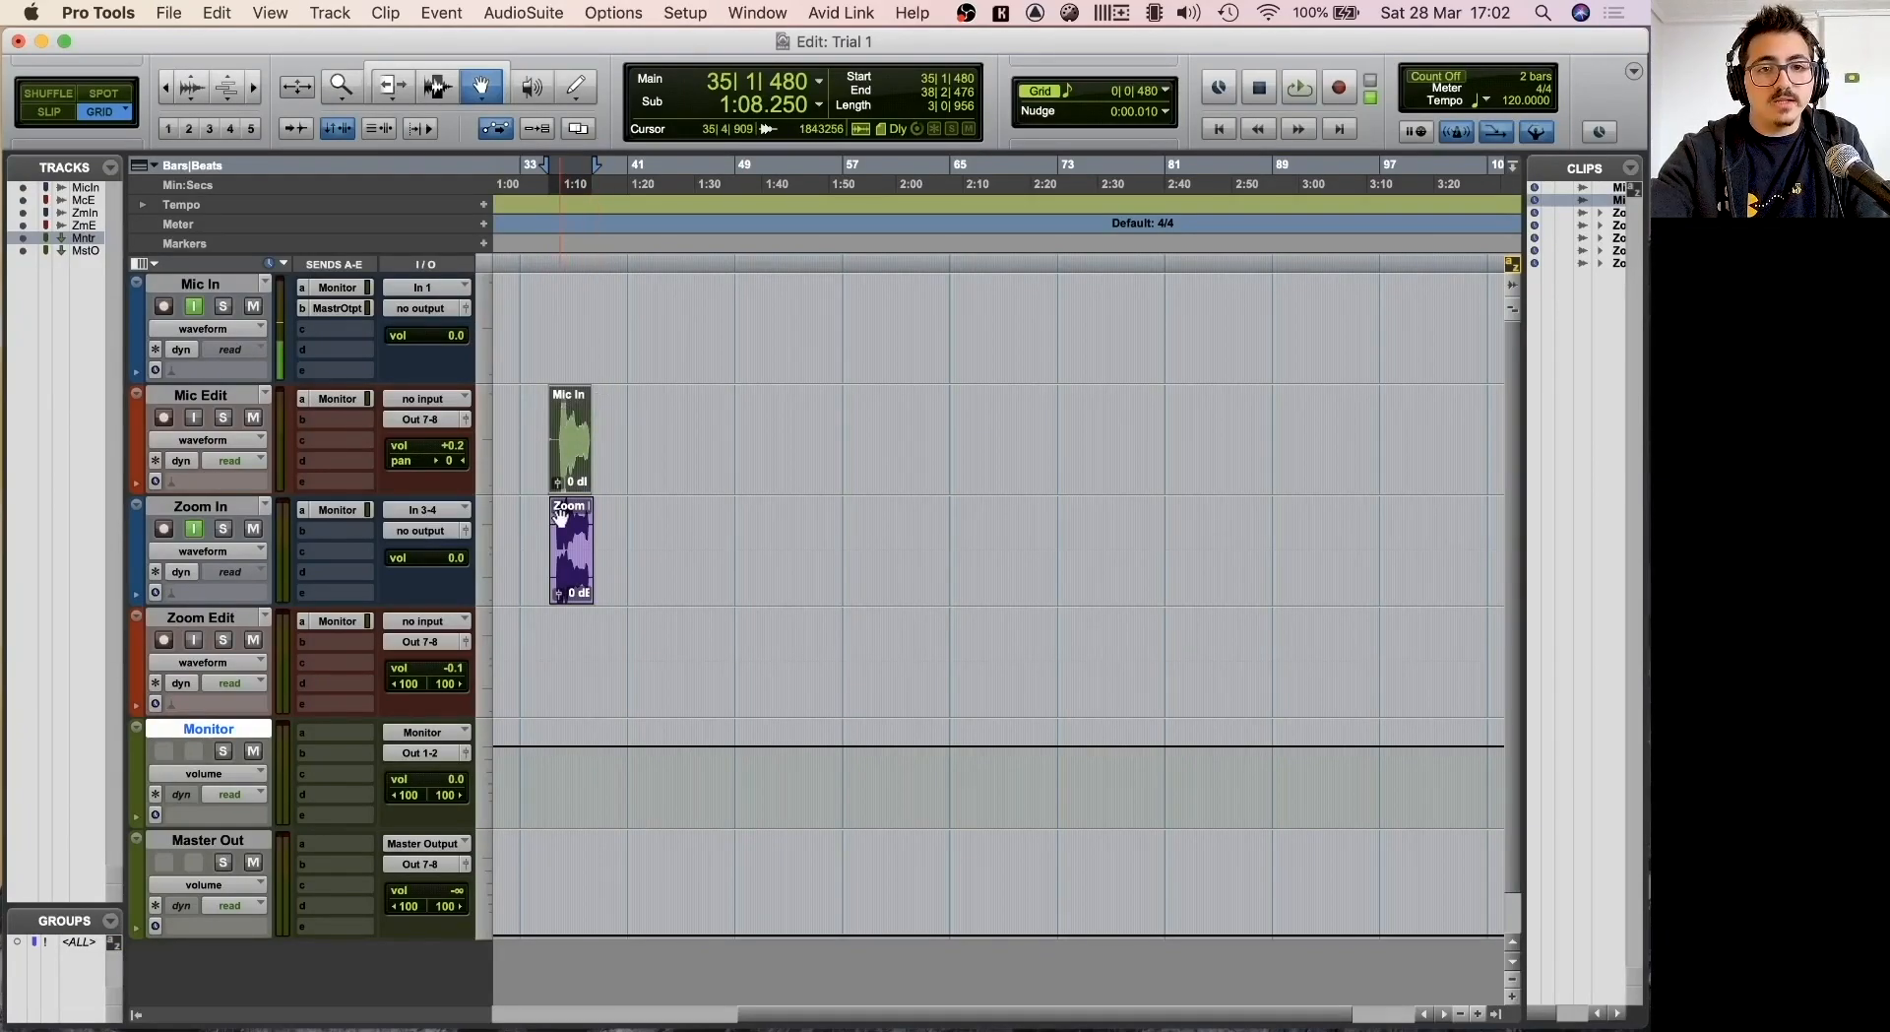
drag(566, 521, 574, 650)
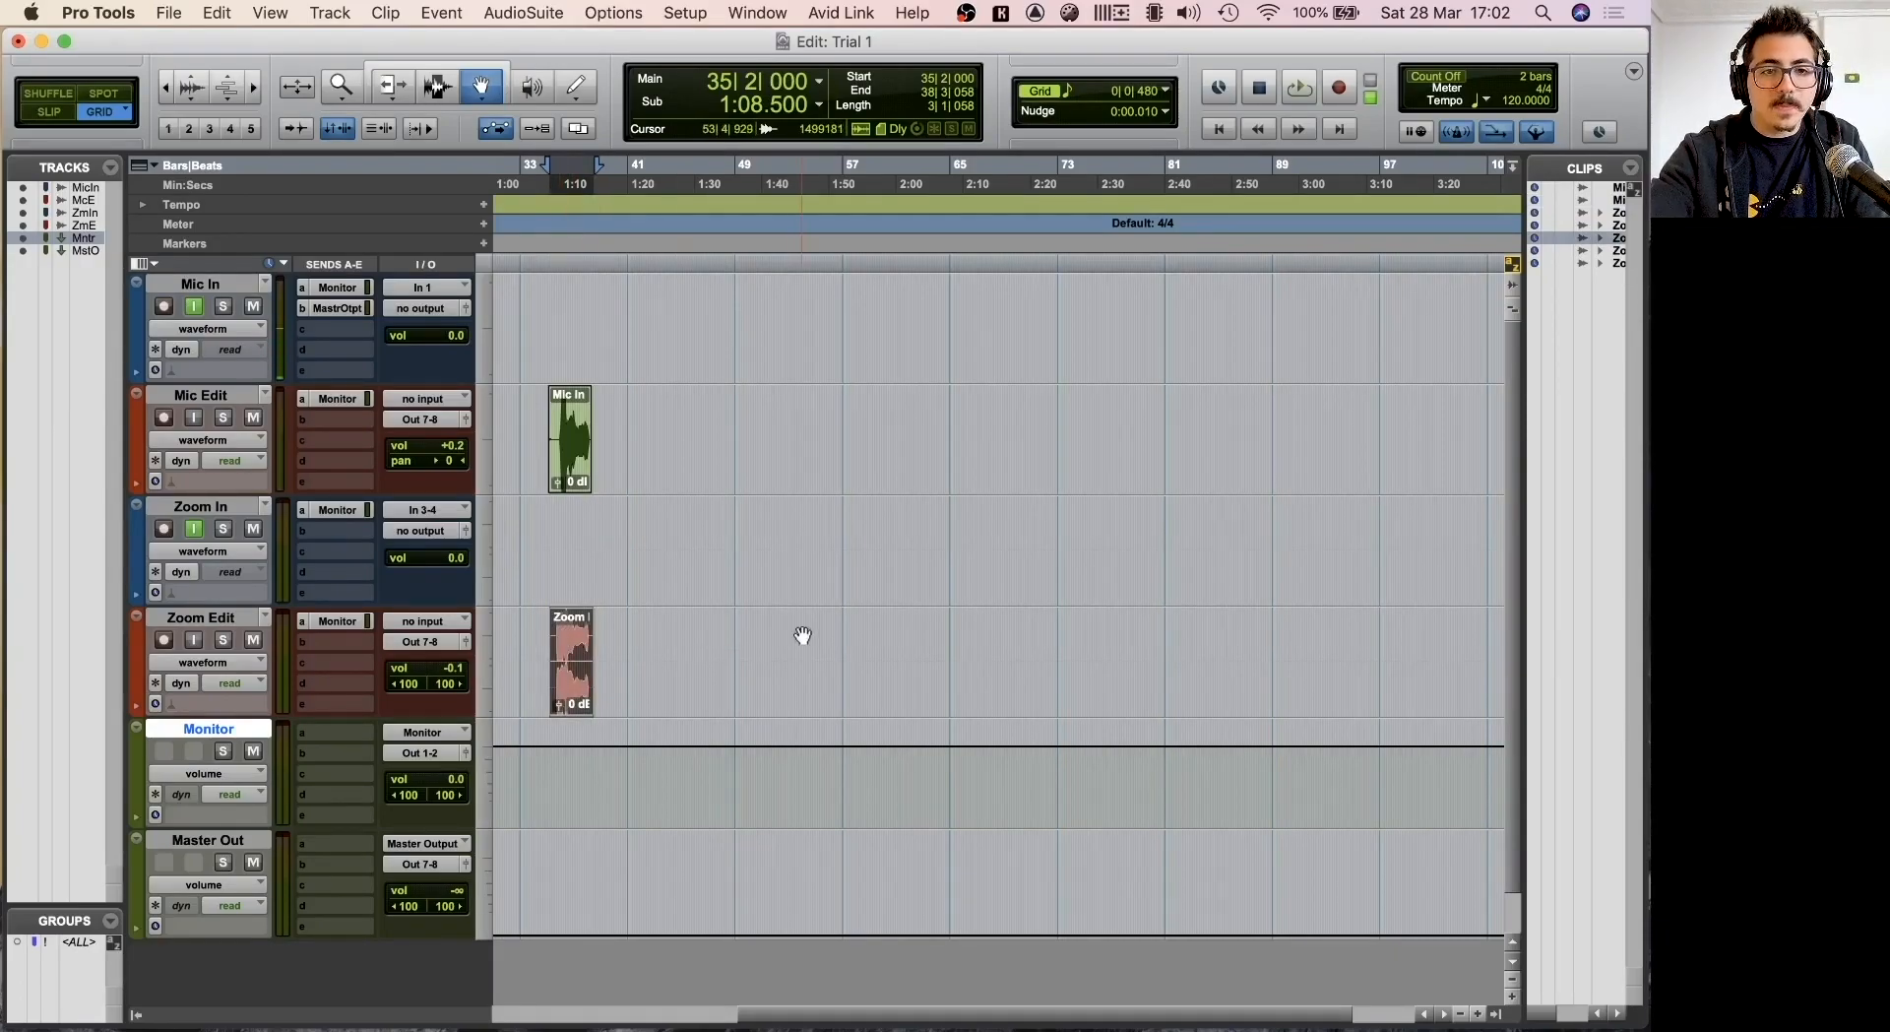